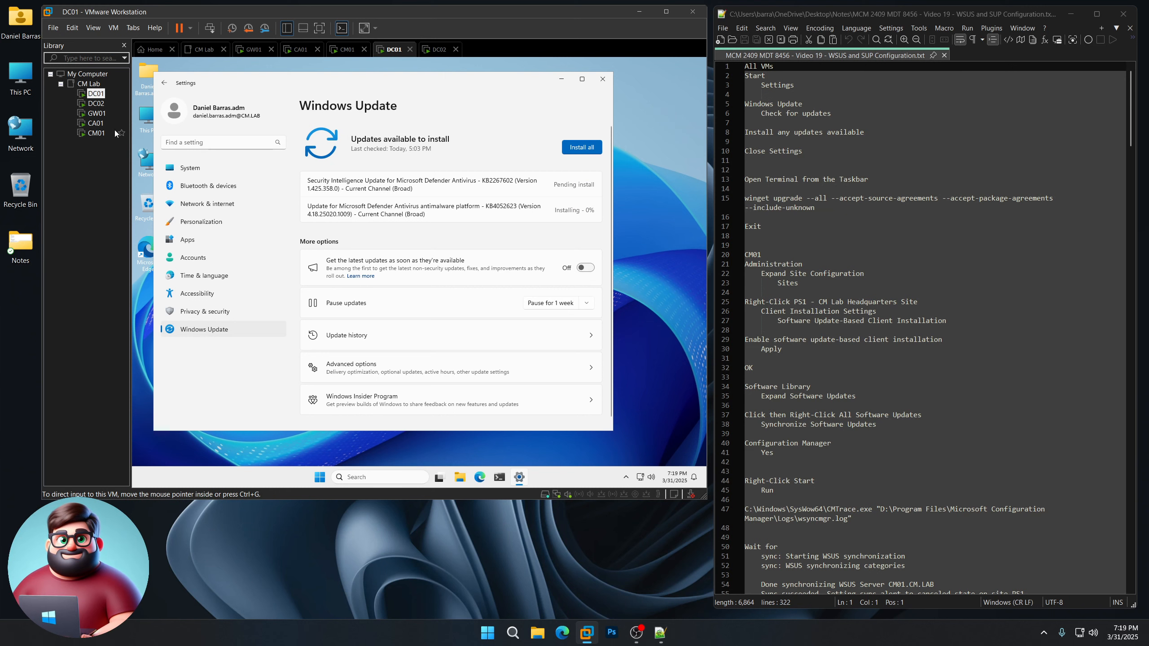
Step: Open Windows Update on DC02 and GW01 and install all pending updates on DC02
click(96, 103)
click(328, 478)
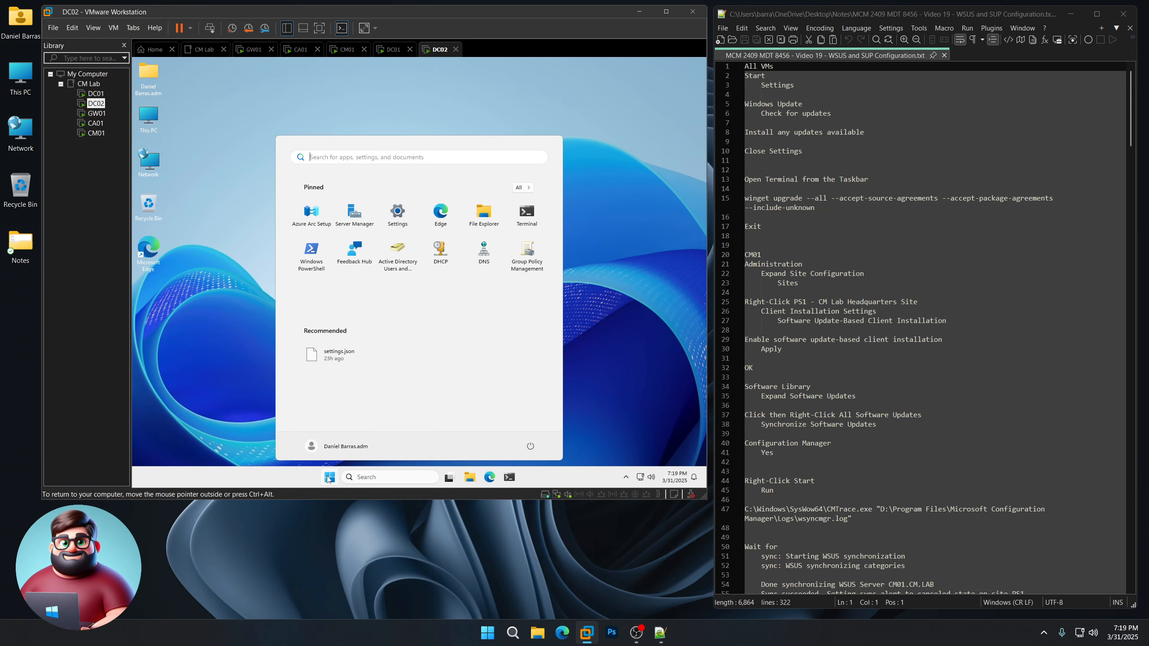
click(392, 209)
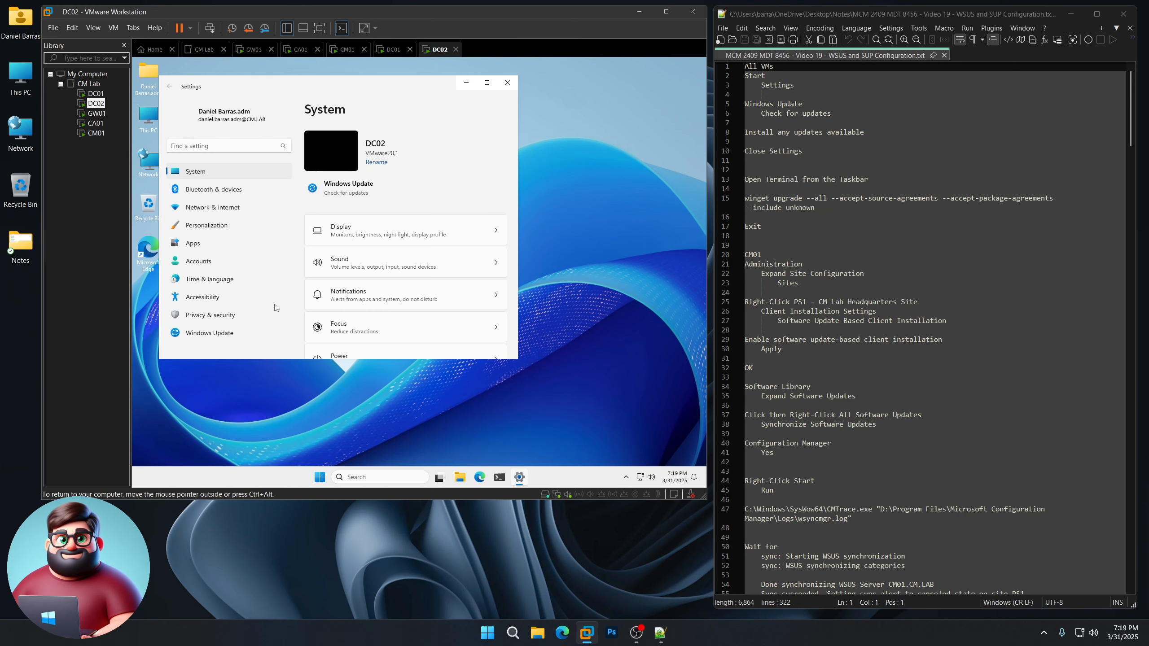
click(209, 333)
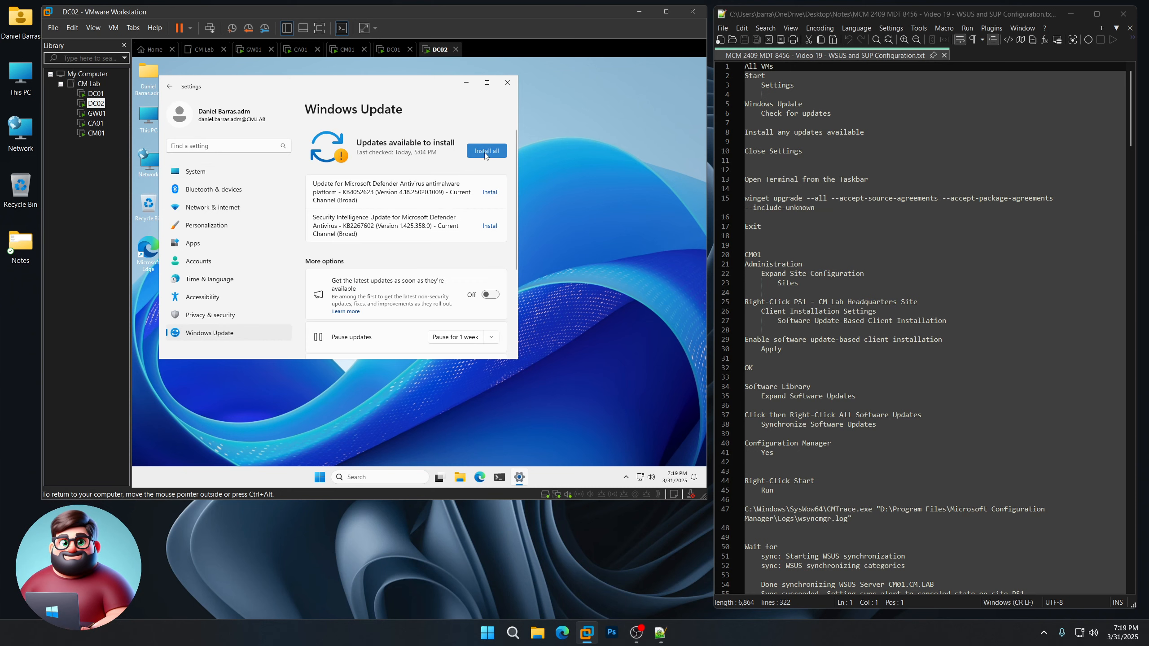
click(486, 150)
click(96, 113)
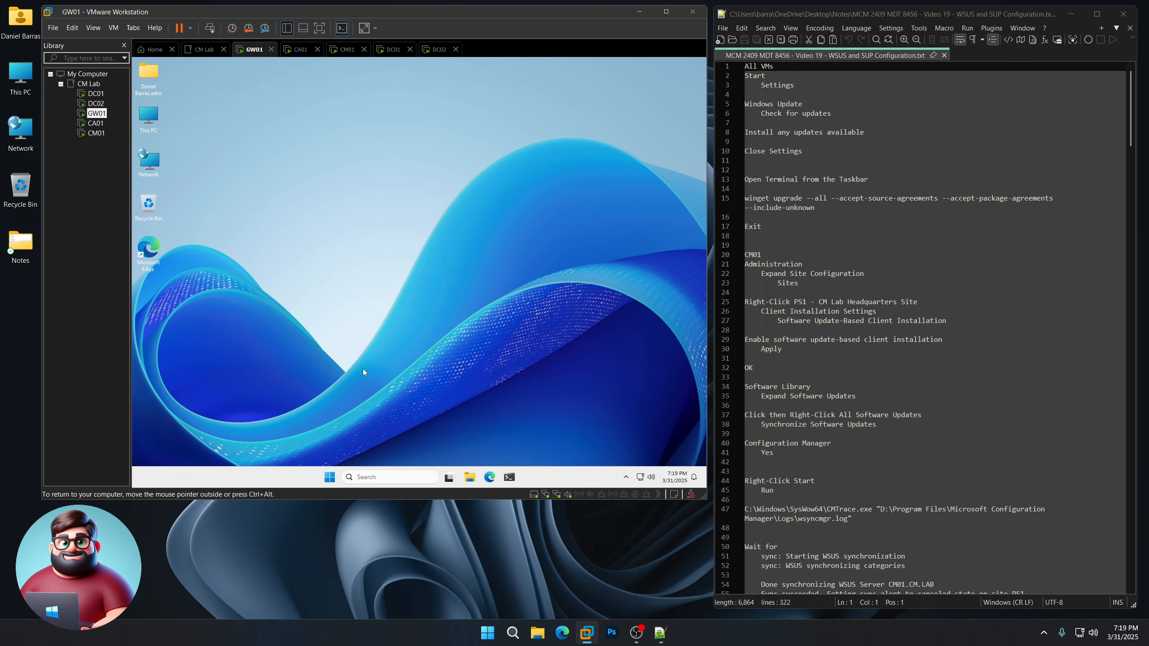
click(329, 478)
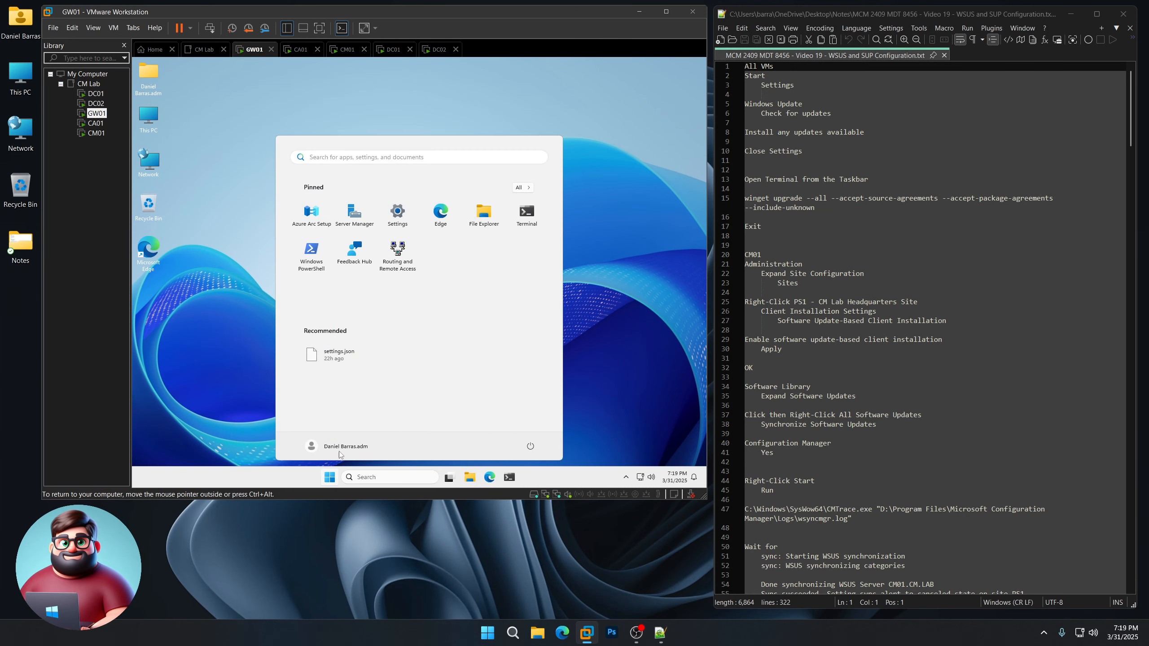
click(398, 218)
click(213, 330)
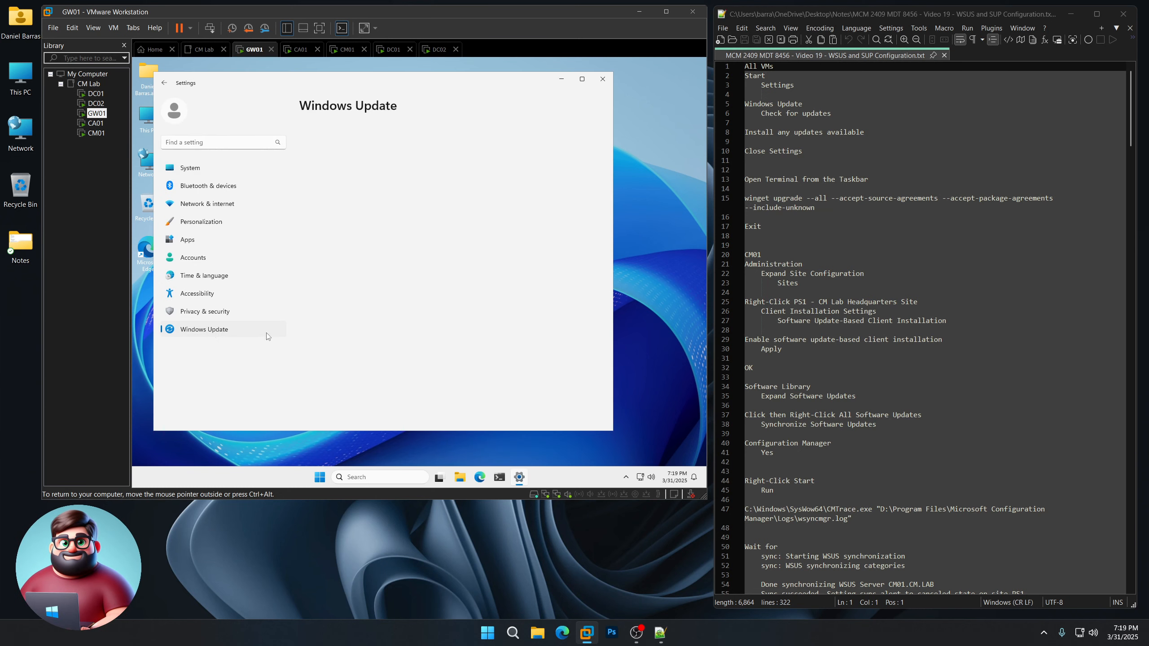
Step: Install all pending updates on CA01 and check CM01 for new updates in Windows Update
click(96, 123)
click(329, 478)
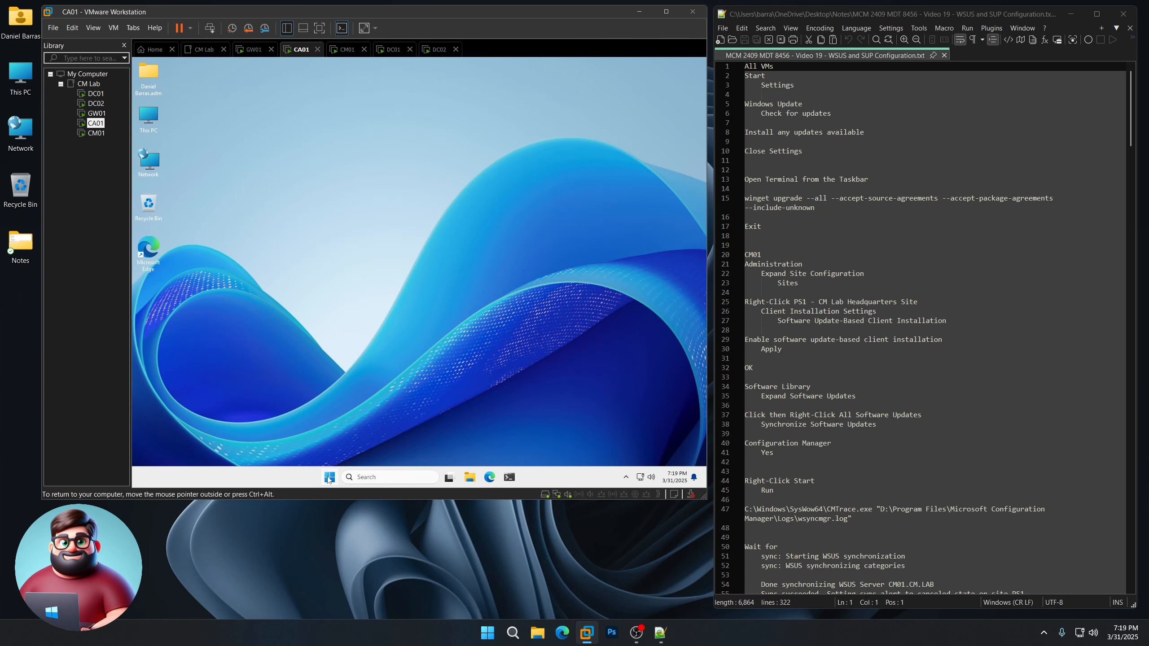
click(398, 211)
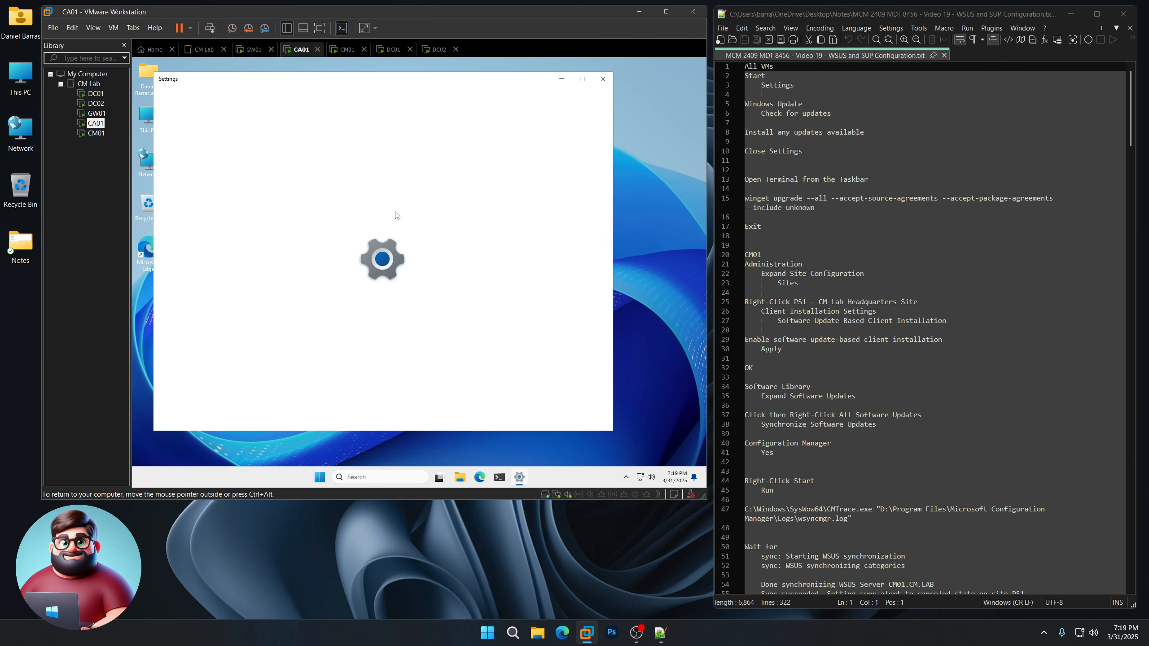
click(211, 333)
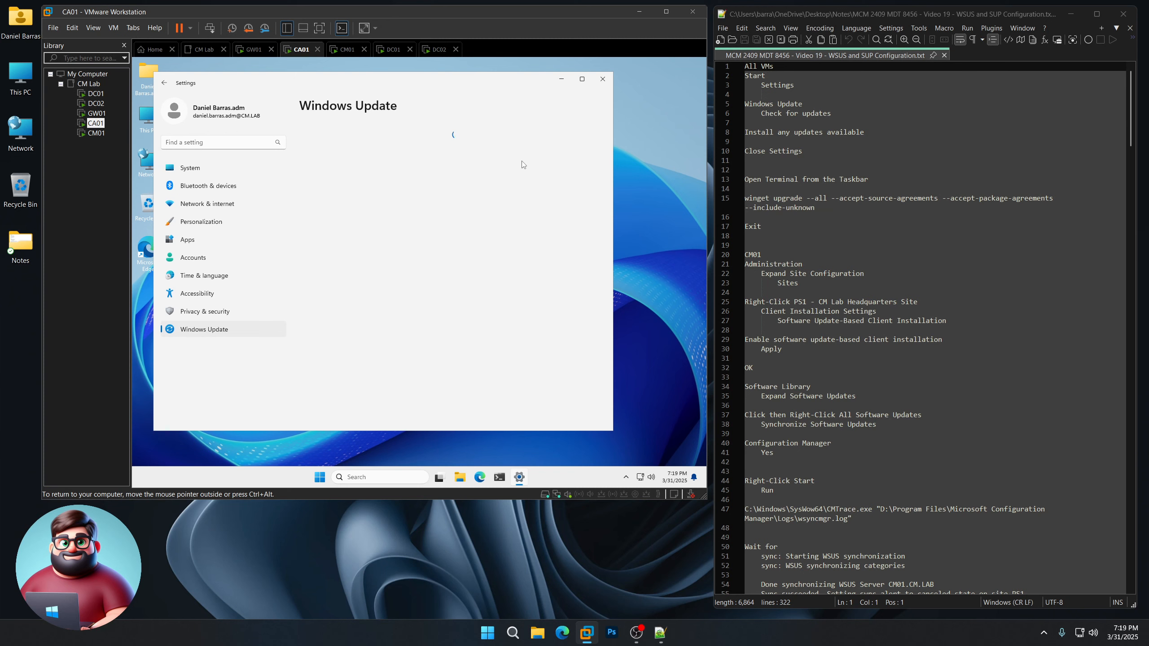
click(581, 149)
click(96, 132)
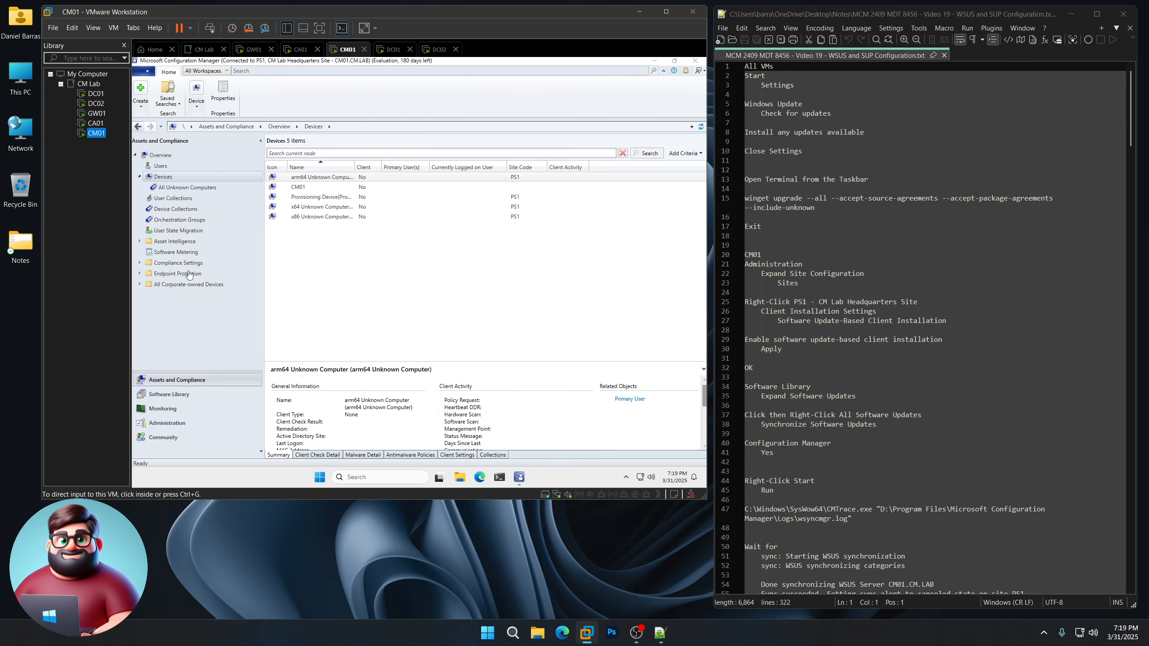
click(319, 476)
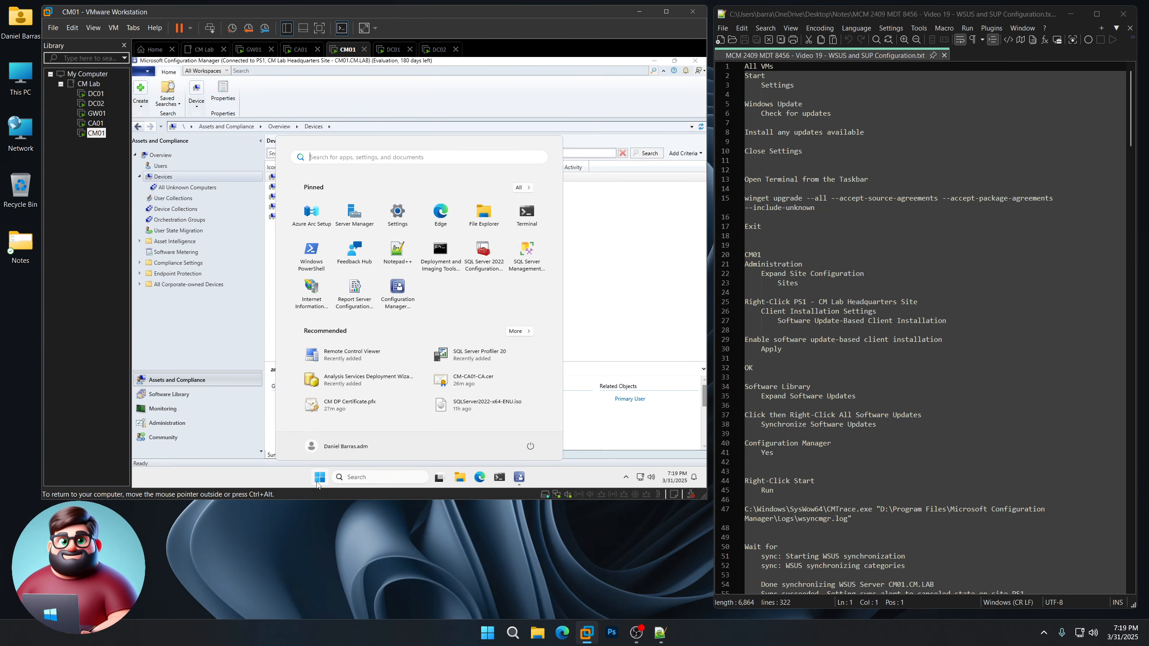
click(398, 213)
click(227, 329)
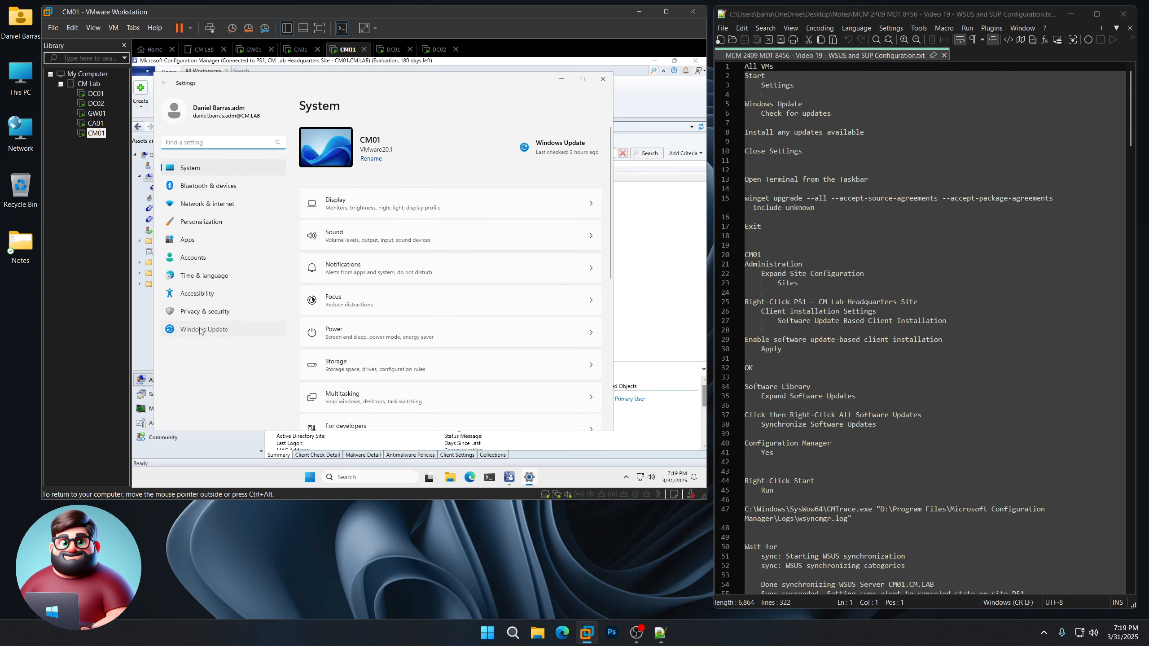
click(570, 148)
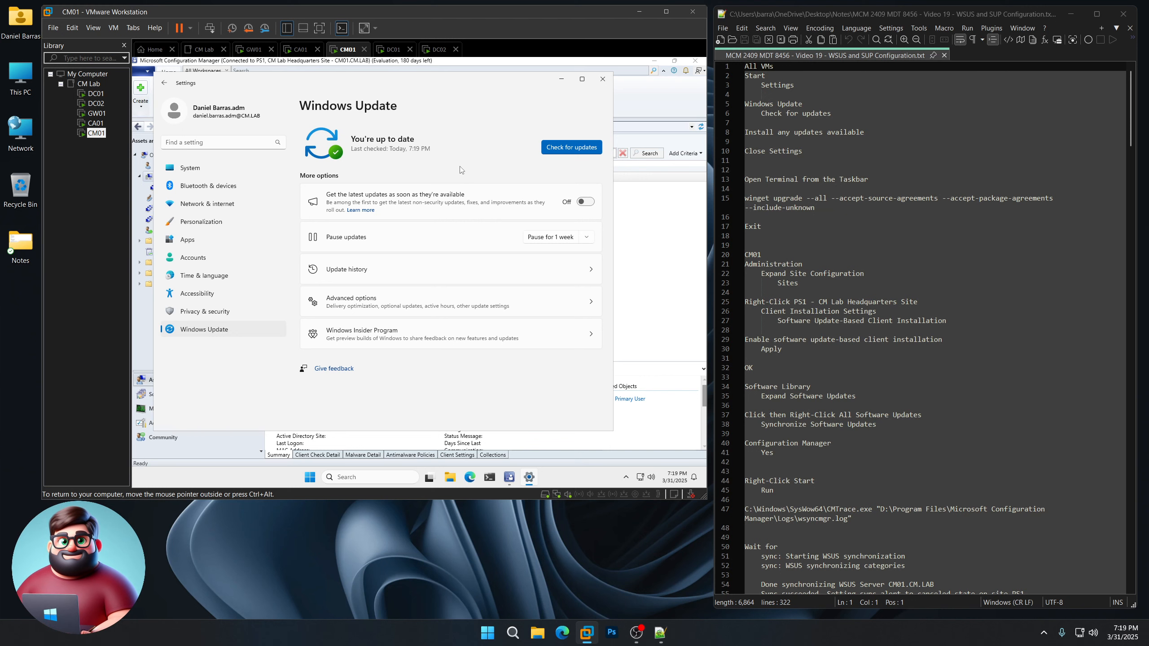
Step: Close the Settings window on CM01, DC01, DC02, GW01 and CA01
click(602, 79)
click(96, 93)
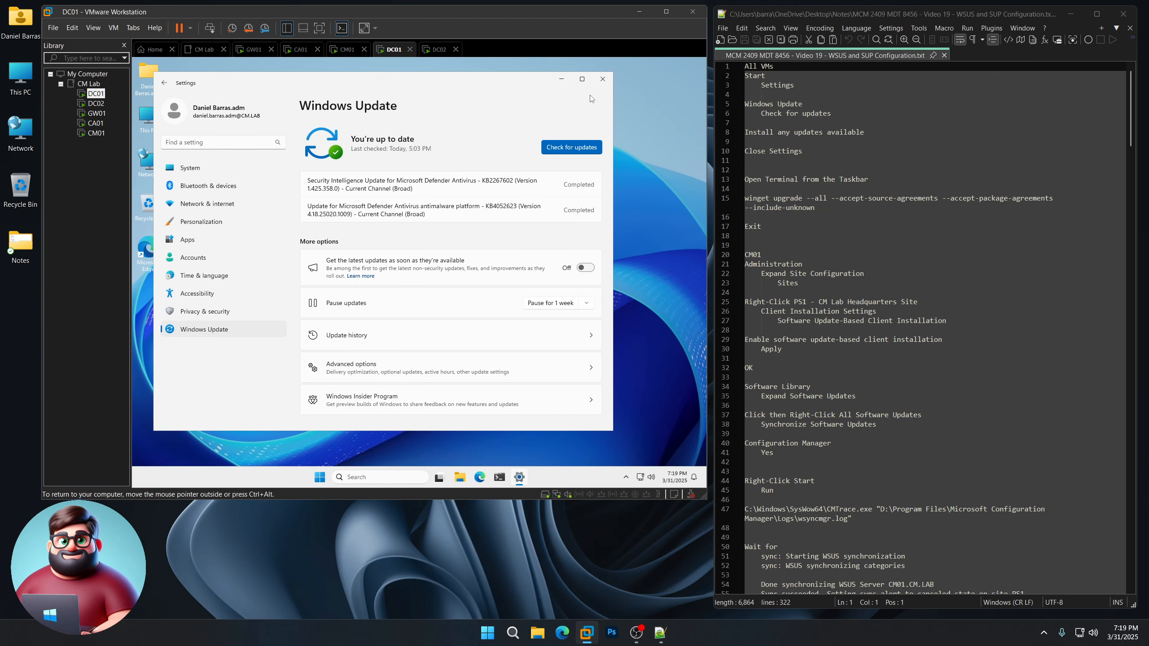
click(602, 79)
click(96, 103)
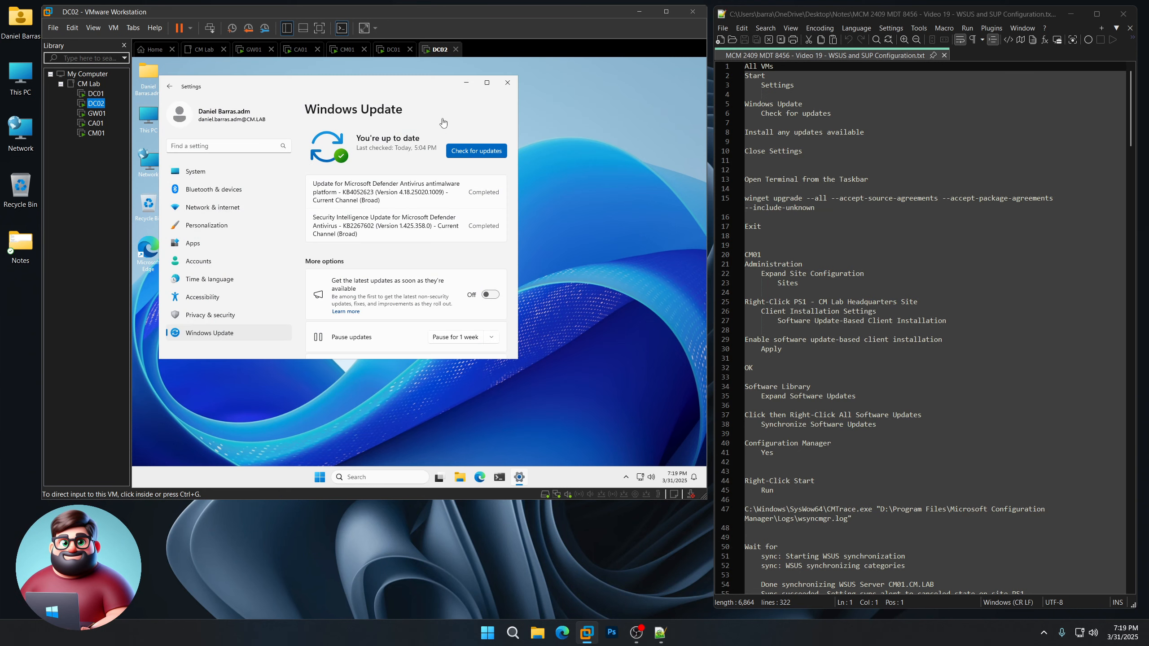
click(507, 83)
click(96, 113)
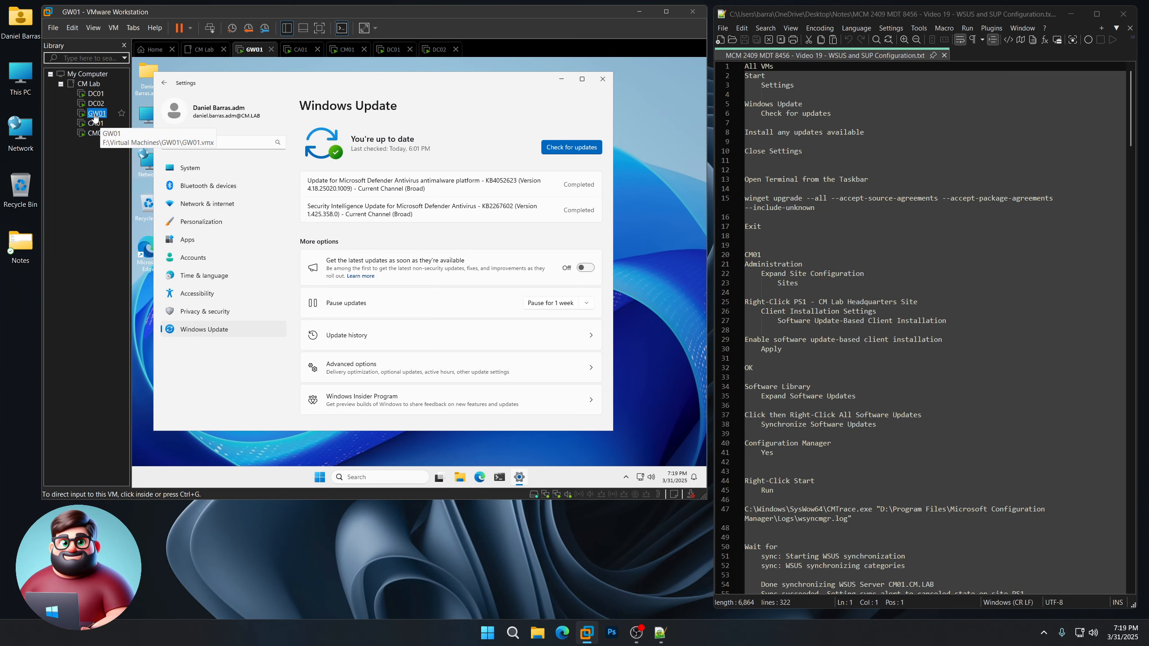
click(602, 78)
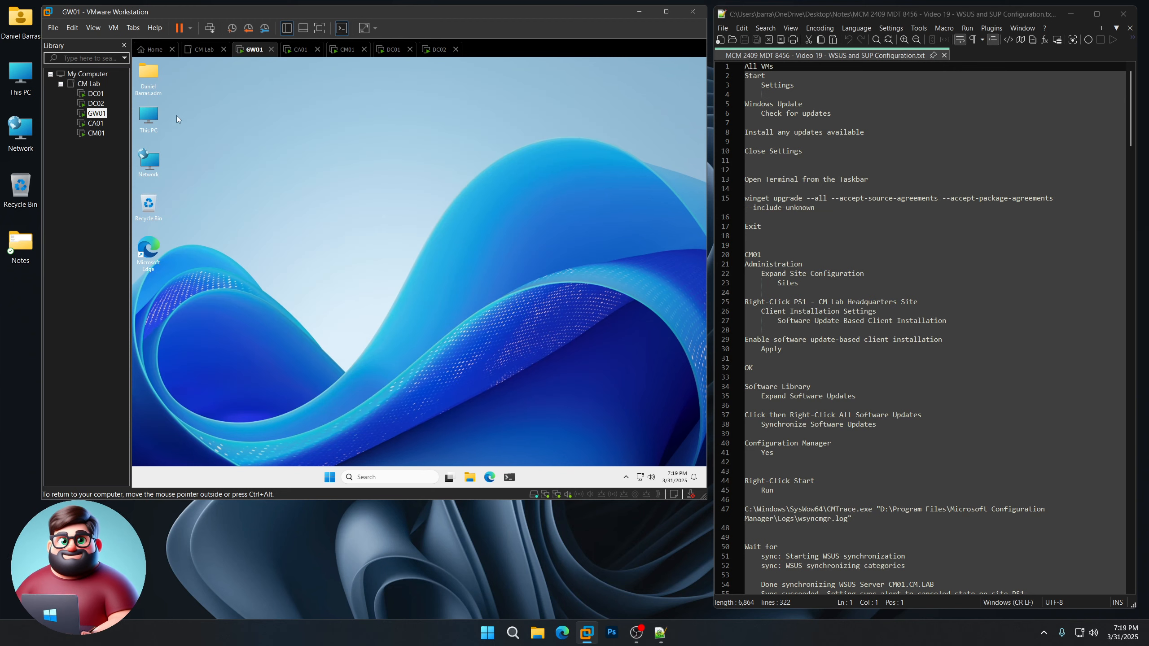
click(93, 124)
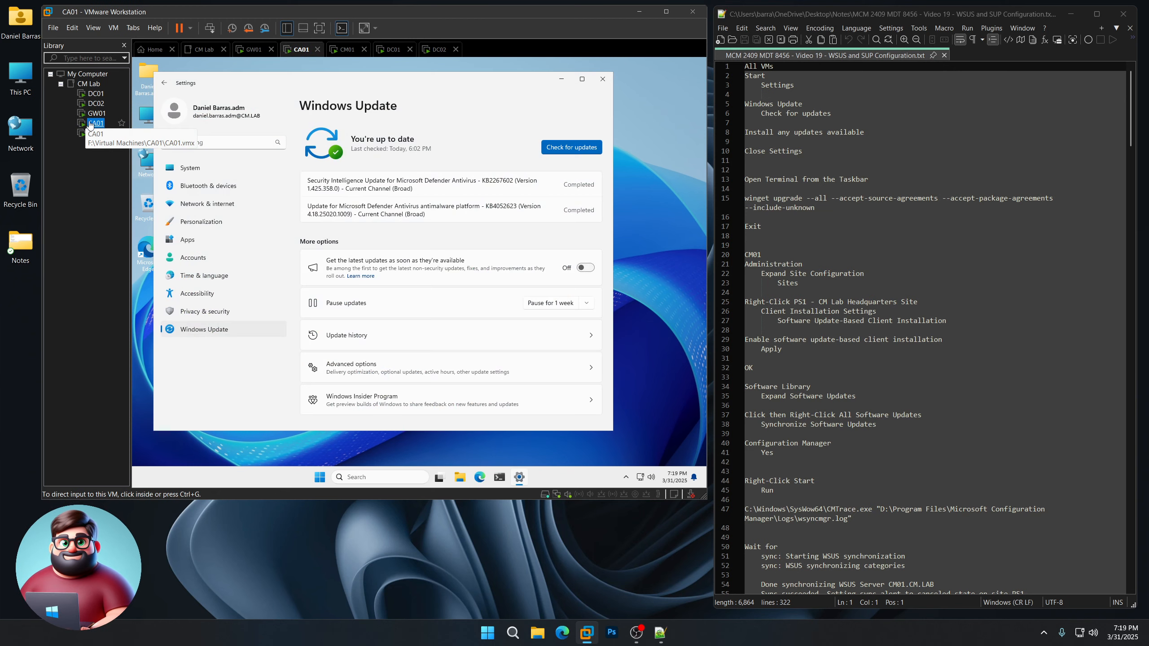
click(604, 82)
scroll(814, 237, down, 2)
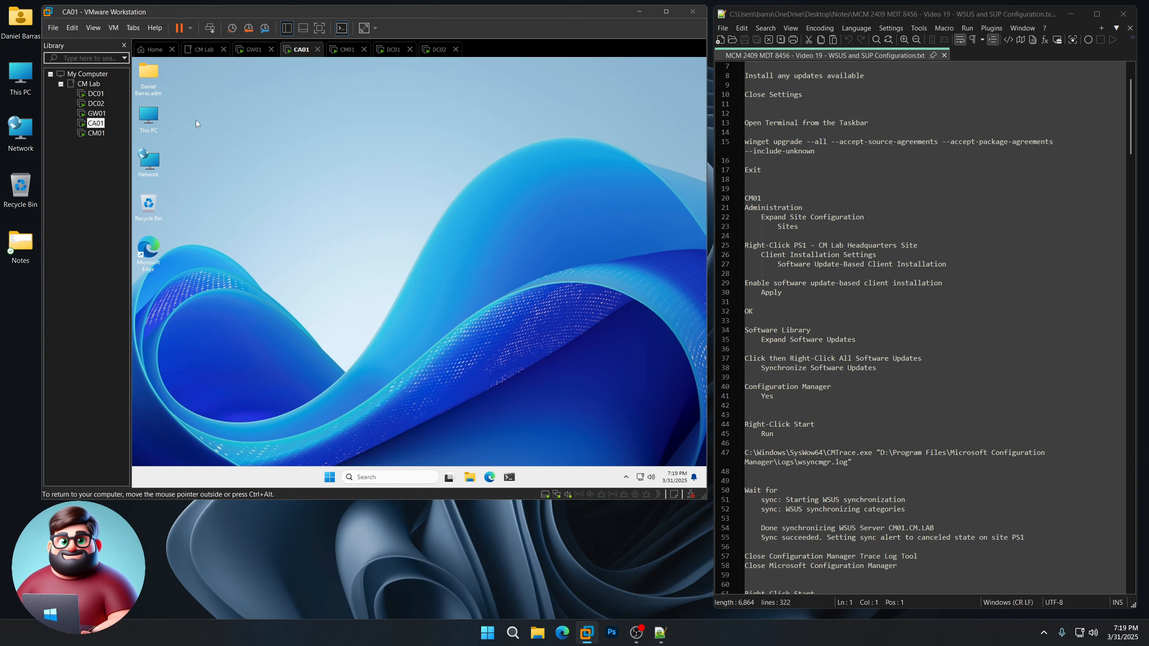
Step: Open PowerShell terminals across the lab VMs, from an administrator one on DC01 to CM01
click(95, 93)
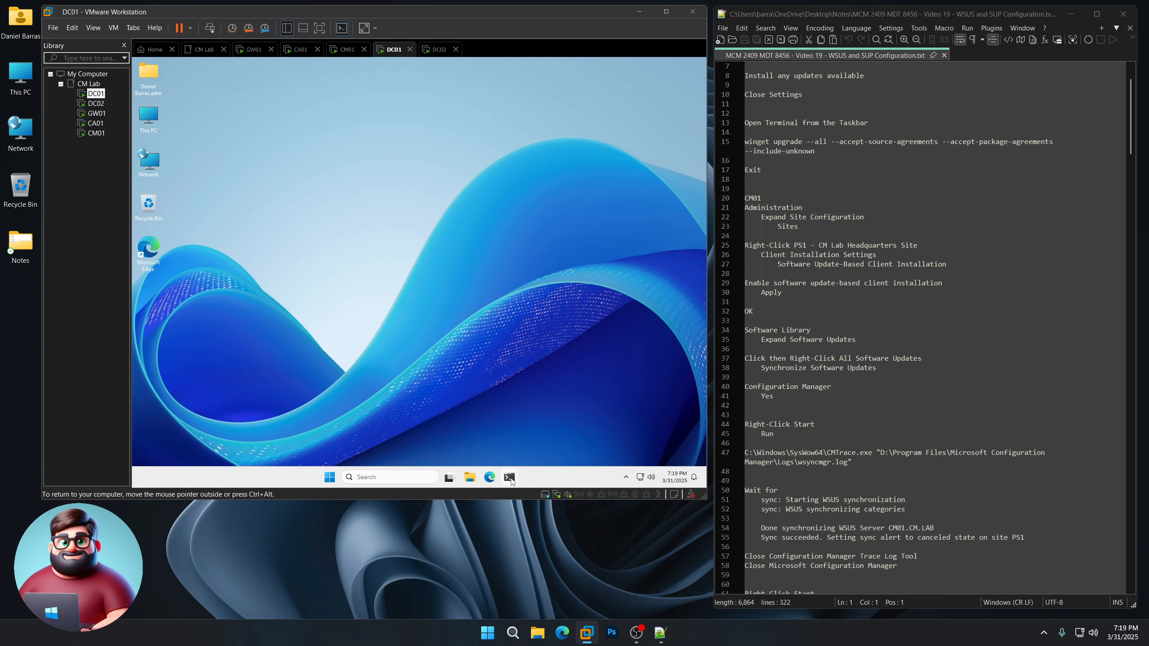
click(510, 478)
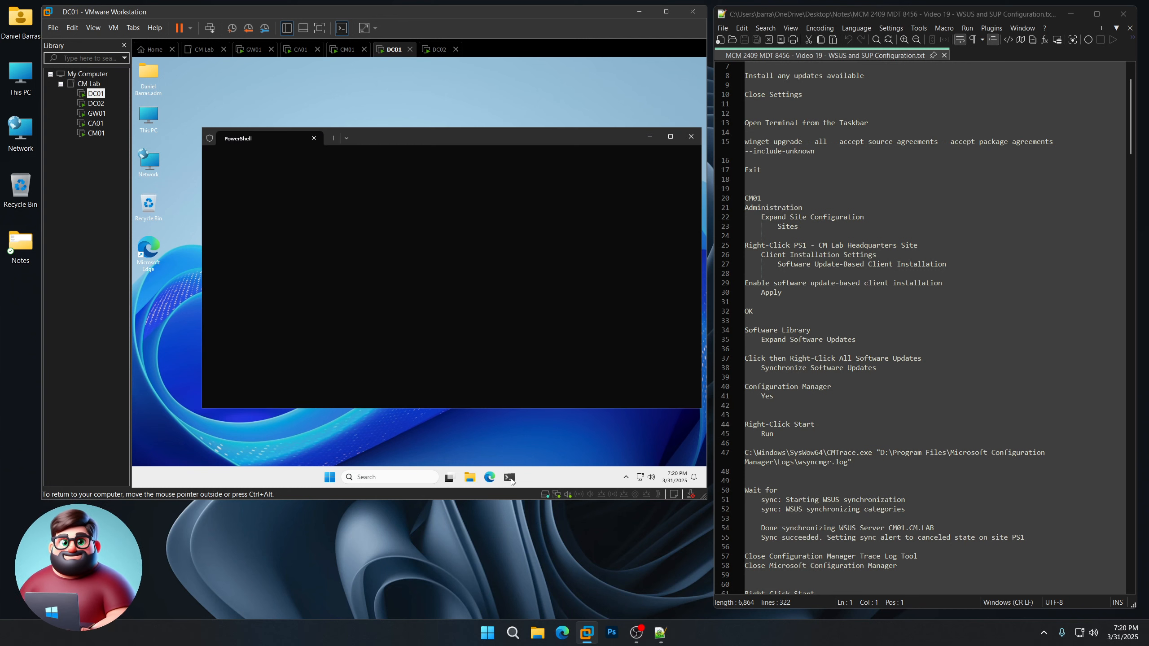
click(96, 103)
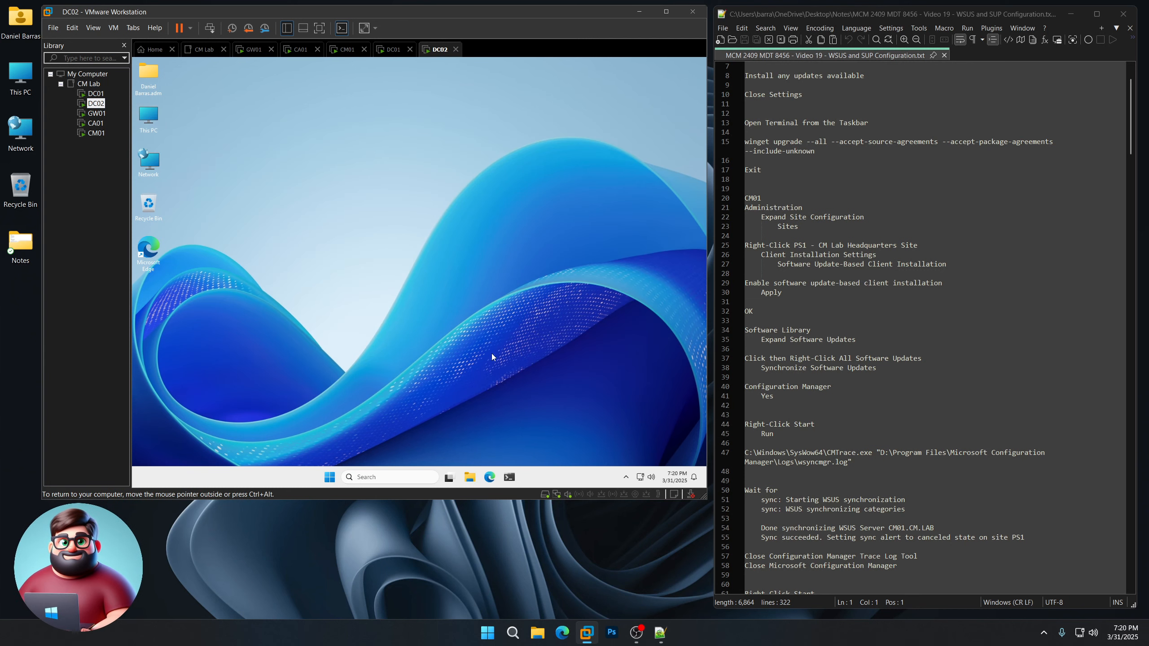
click(96, 113)
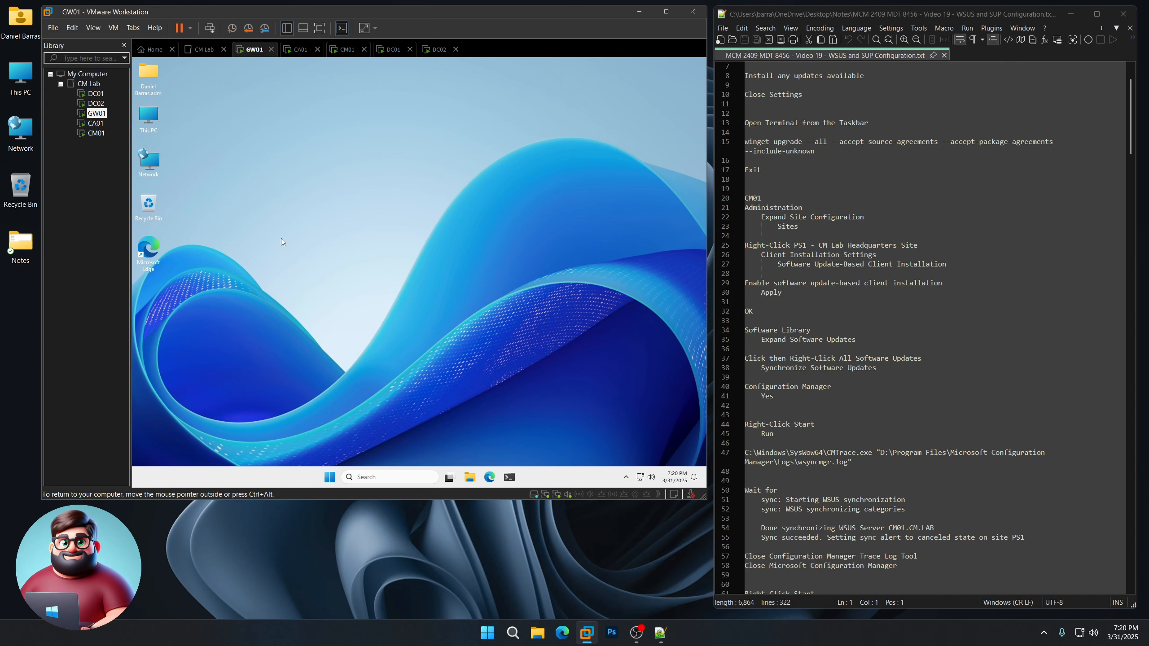
click(96, 122)
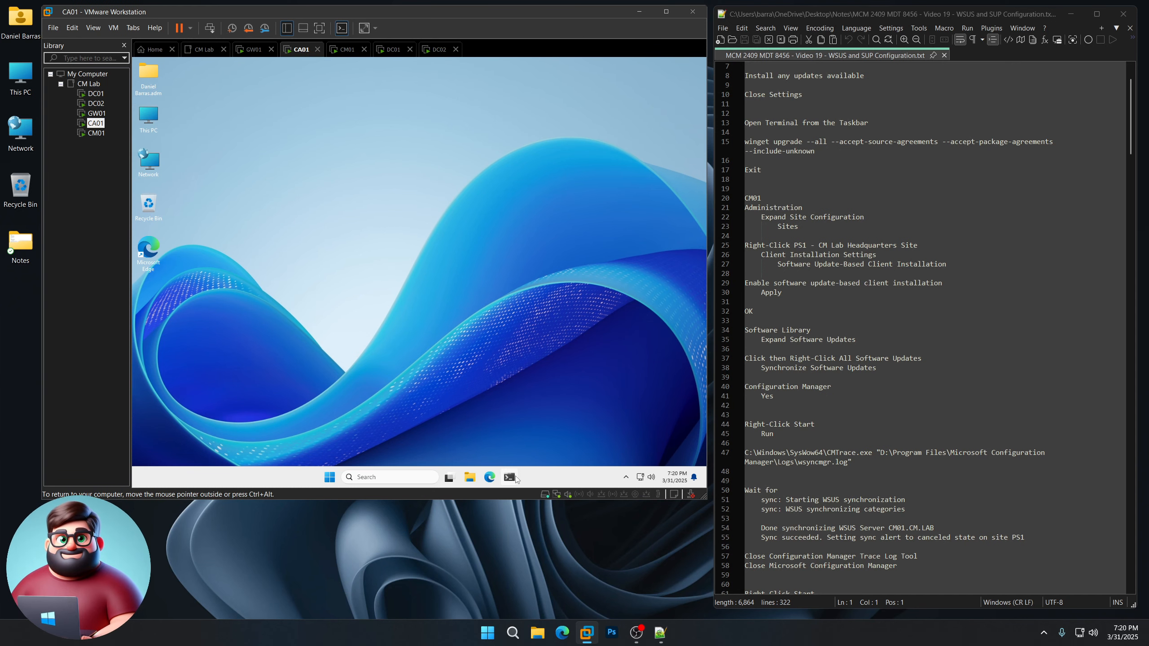
click(96, 132)
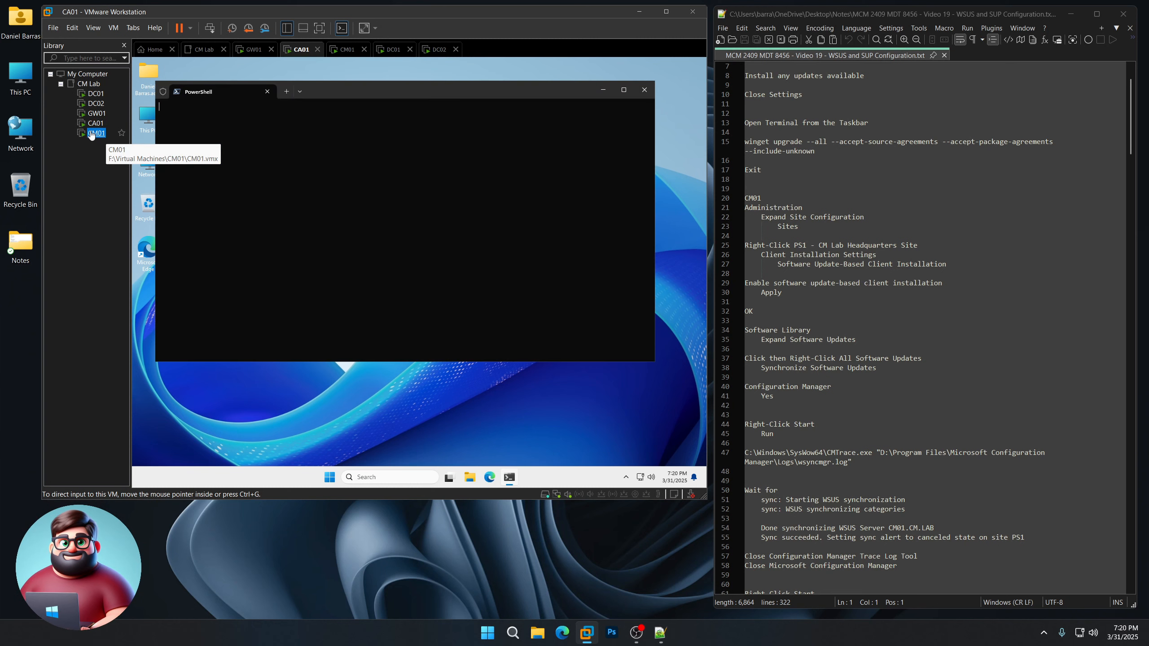
click(498, 483)
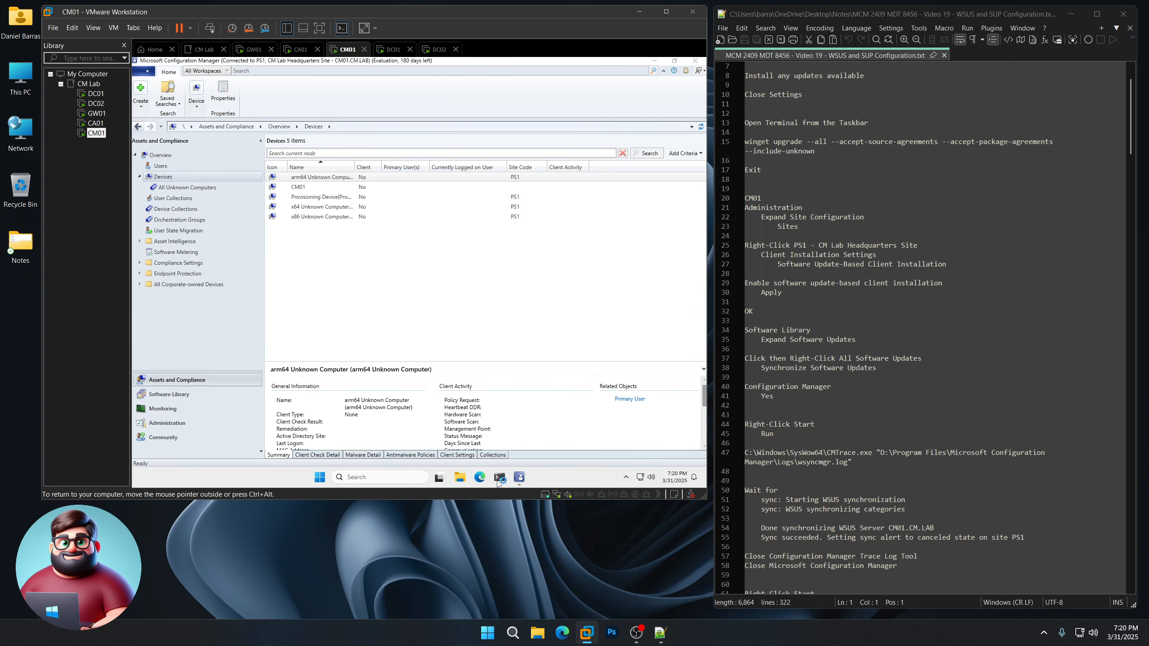
Step: Copy the winget upgrade and Exit commands from the notes and run them on DC01
drag(761, 170, 761, 144)
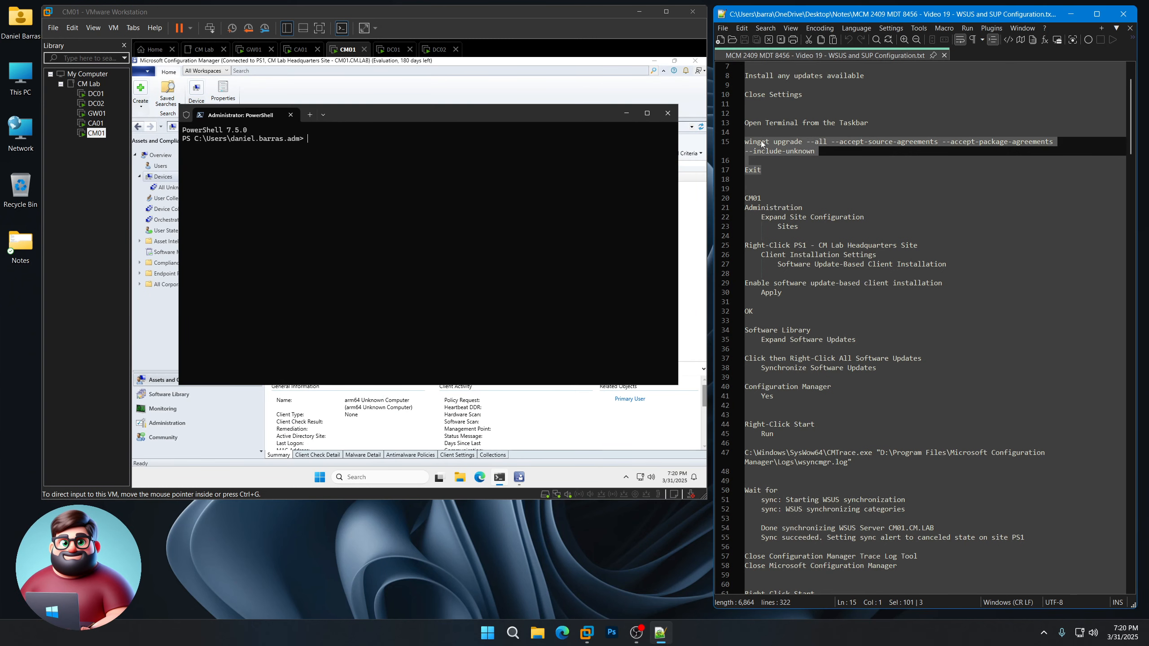
right_click(761, 144)
click(795, 159)
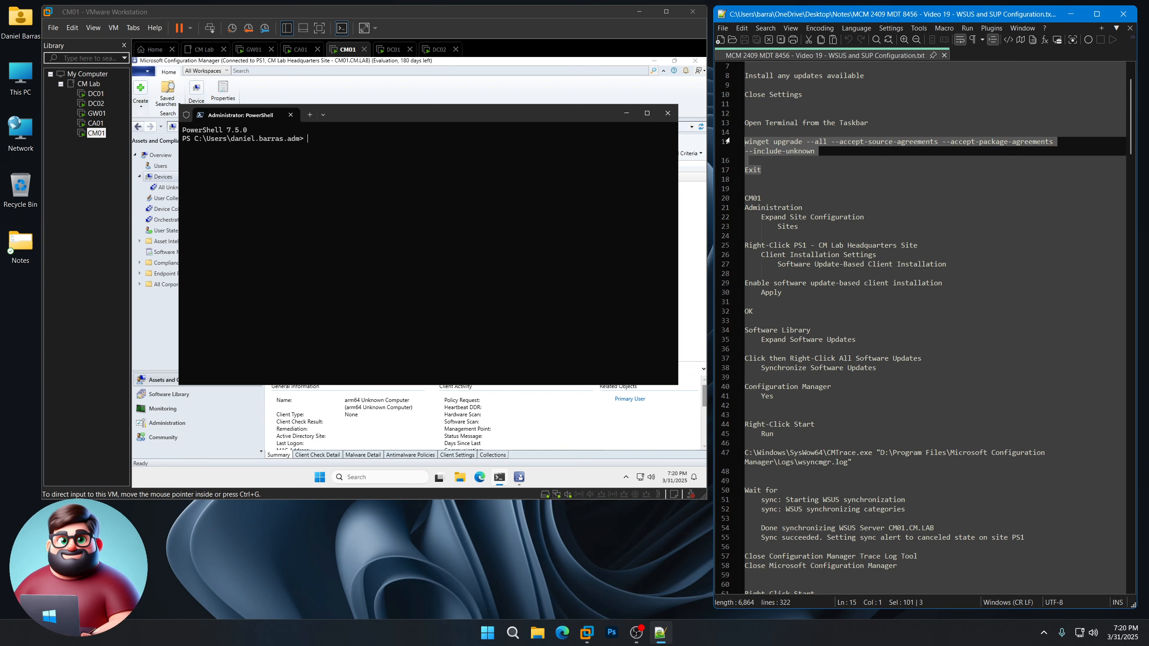
click(96, 93)
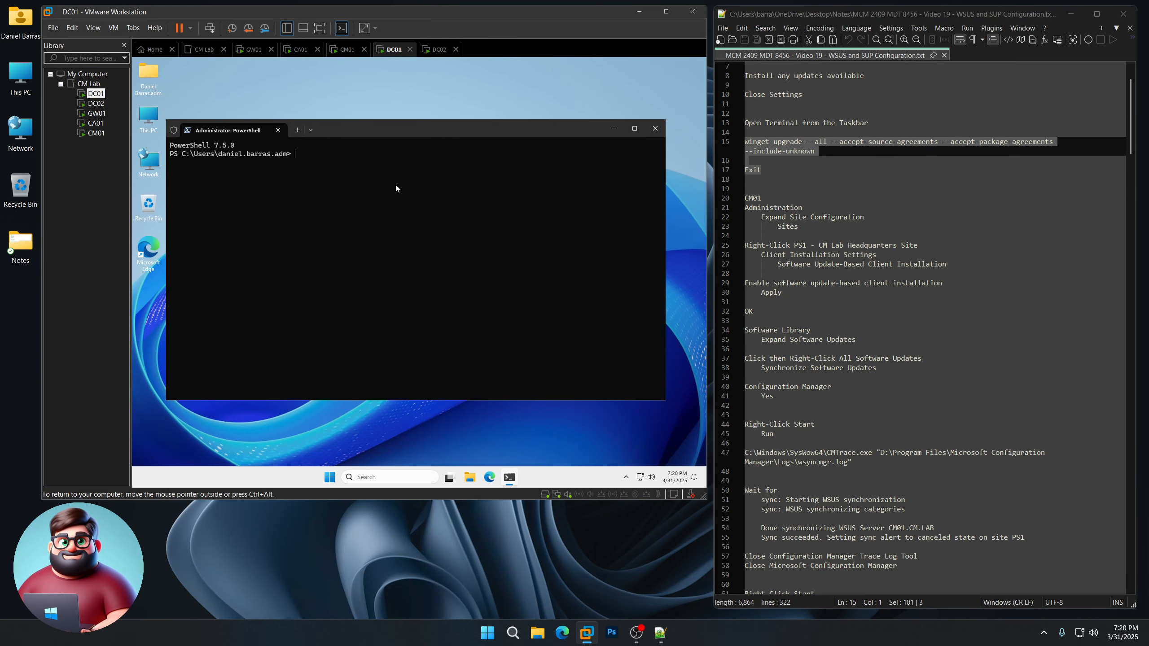
right_click(396, 187)
key(Return)
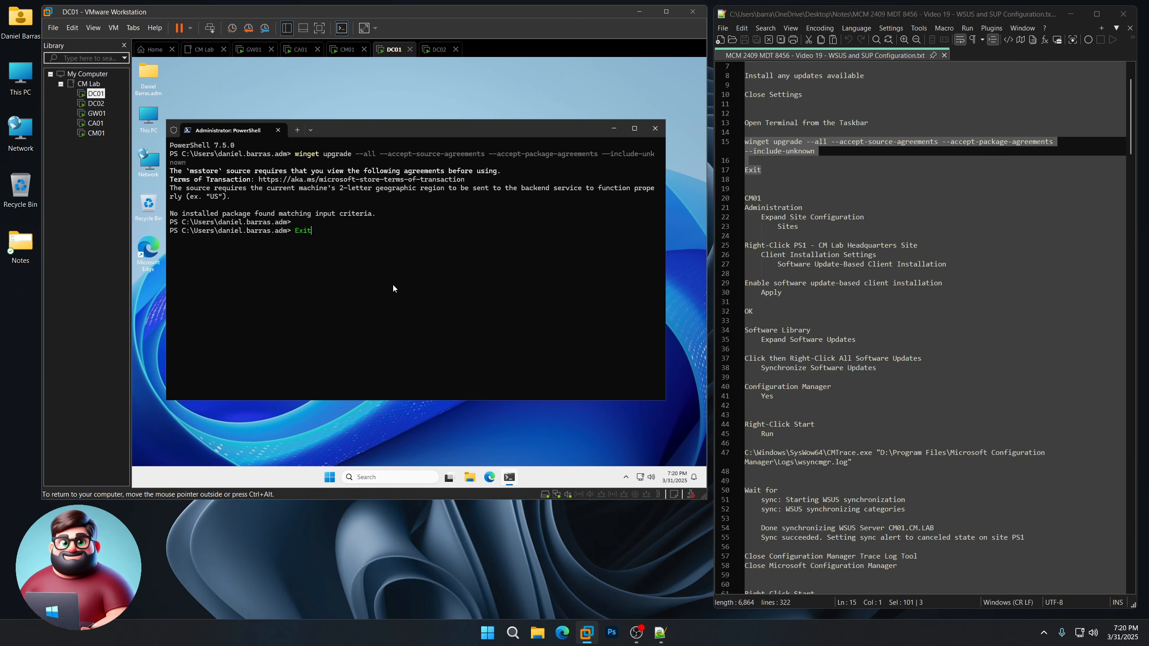
key(Return)
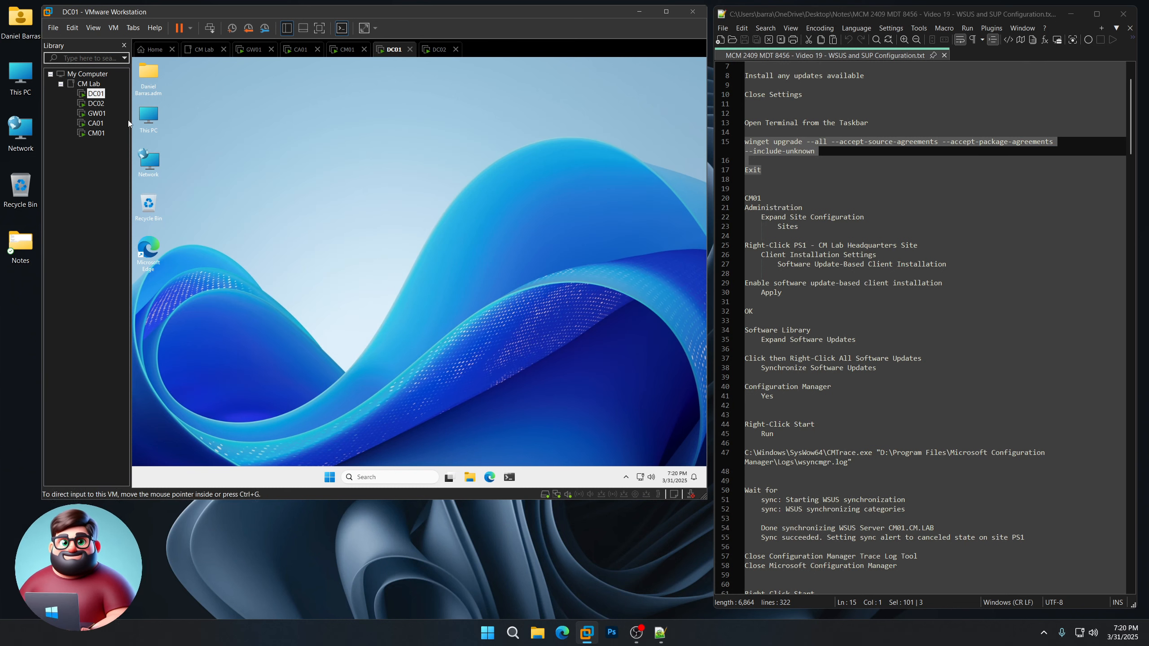
Step: Run winget upgrade --all on DC02 and GW01, then exit each PowerShell session
click(96, 103)
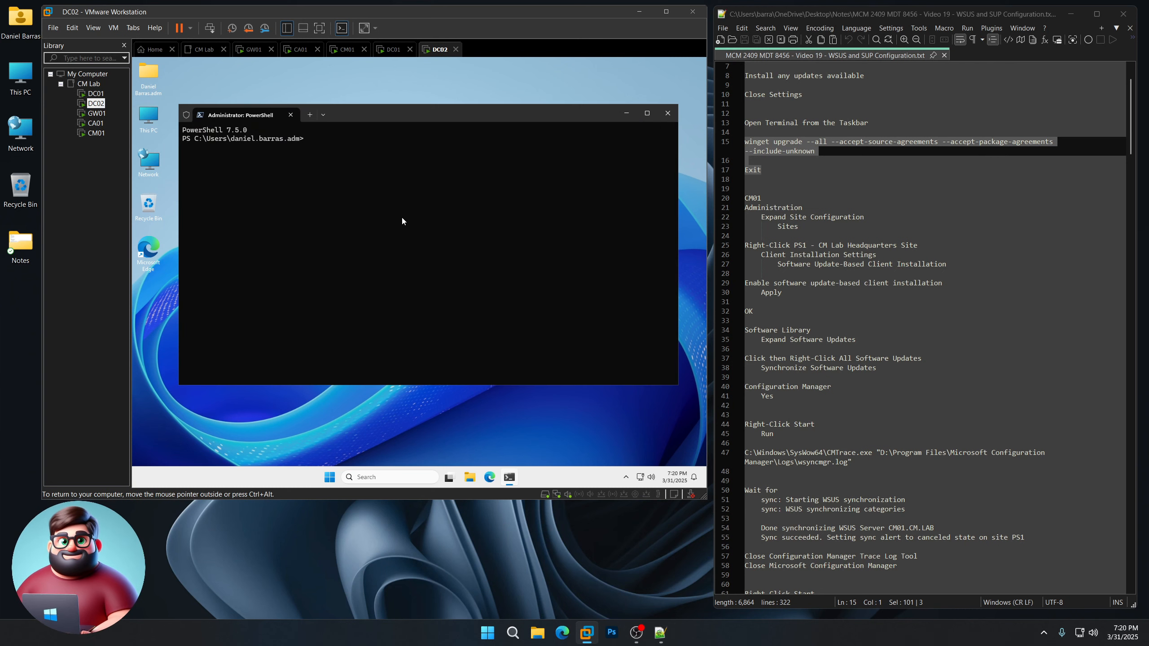
right_click(402, 220)
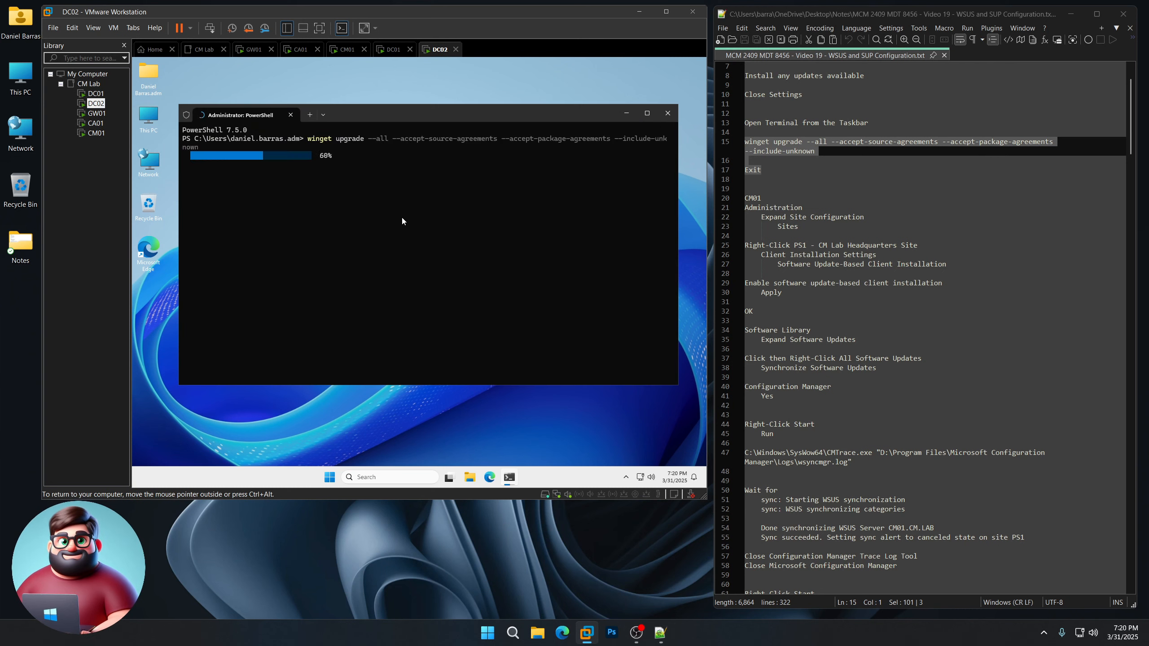
text(exit)
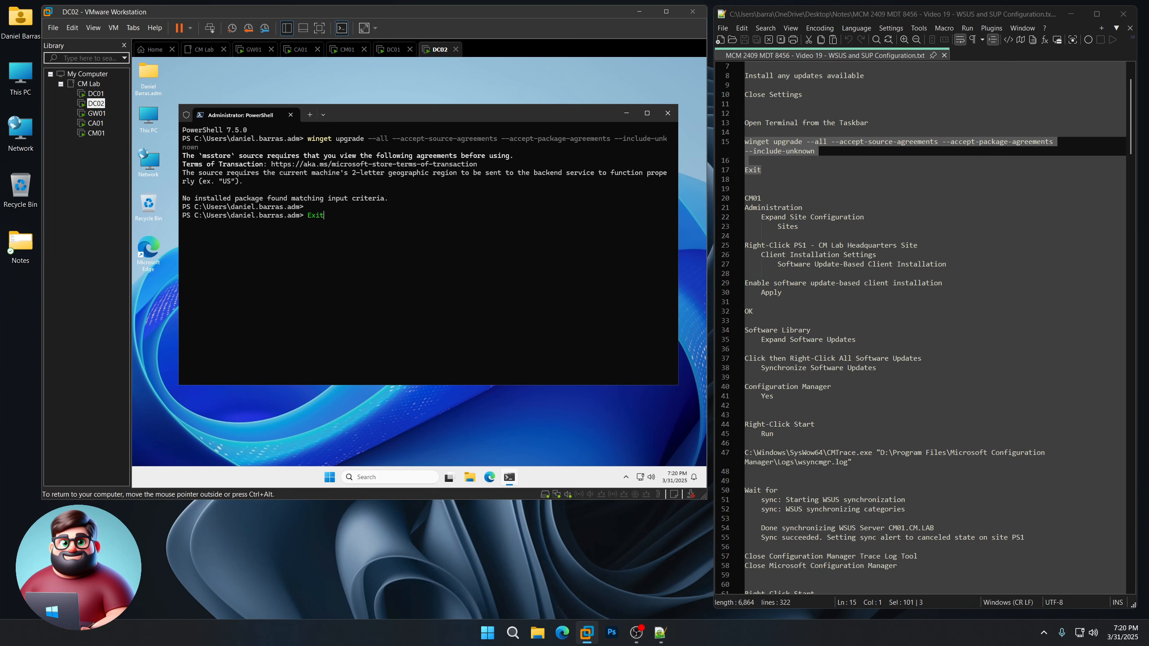
key(Return)
click(104, 113)
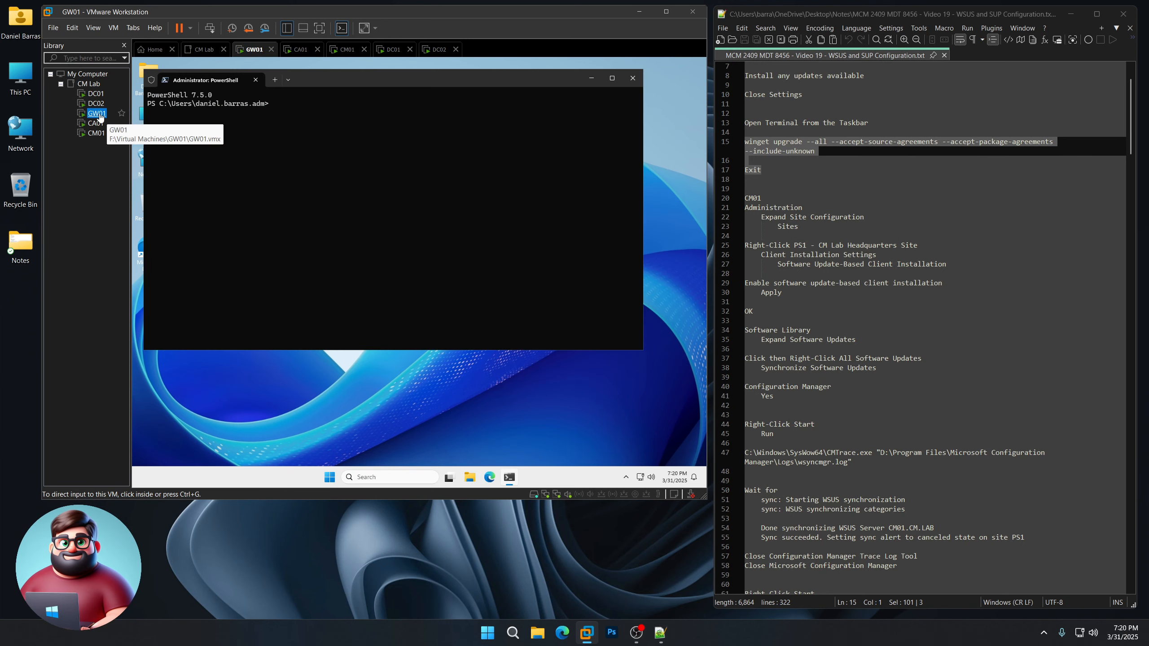
right_click(361, 182)
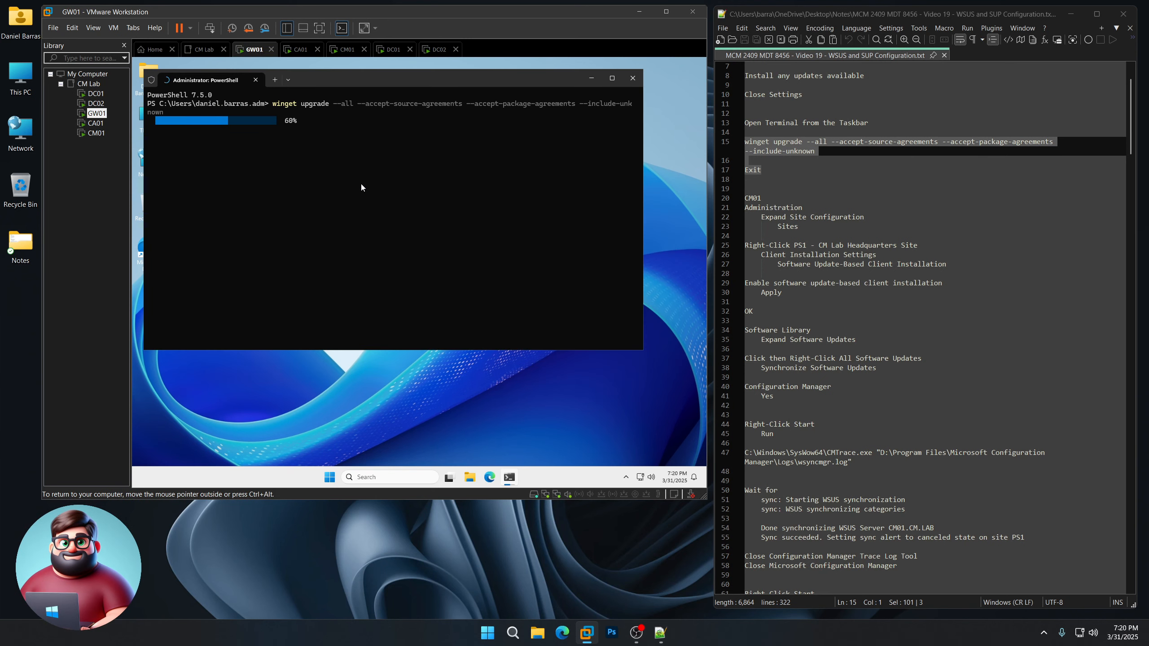
text(exit)
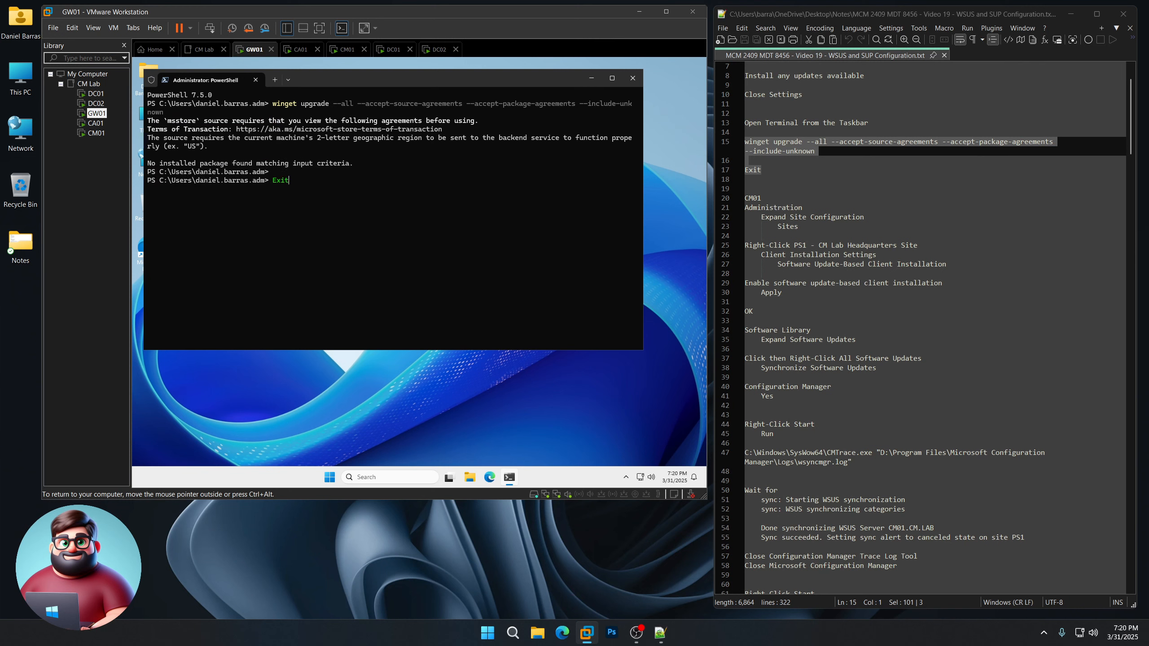
key(Return)
Step: Run winget upgrade --all on CA01 and CM01 and close their PowerShell sessions
click(95, 123)
right_click(410, 226)
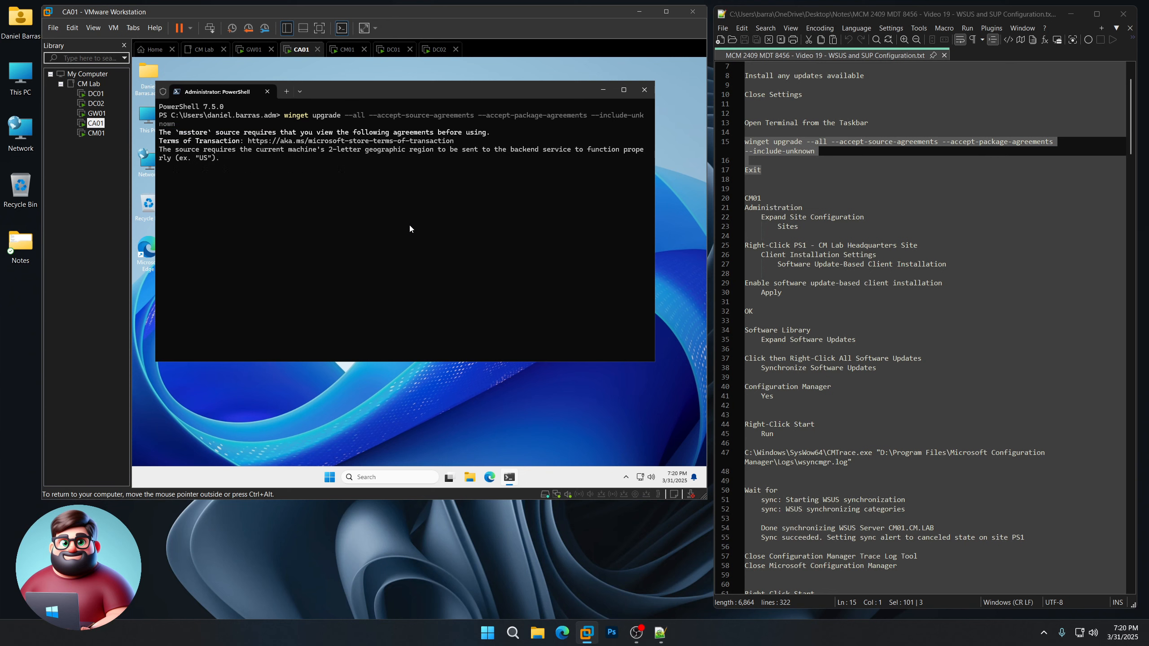
key(Return)
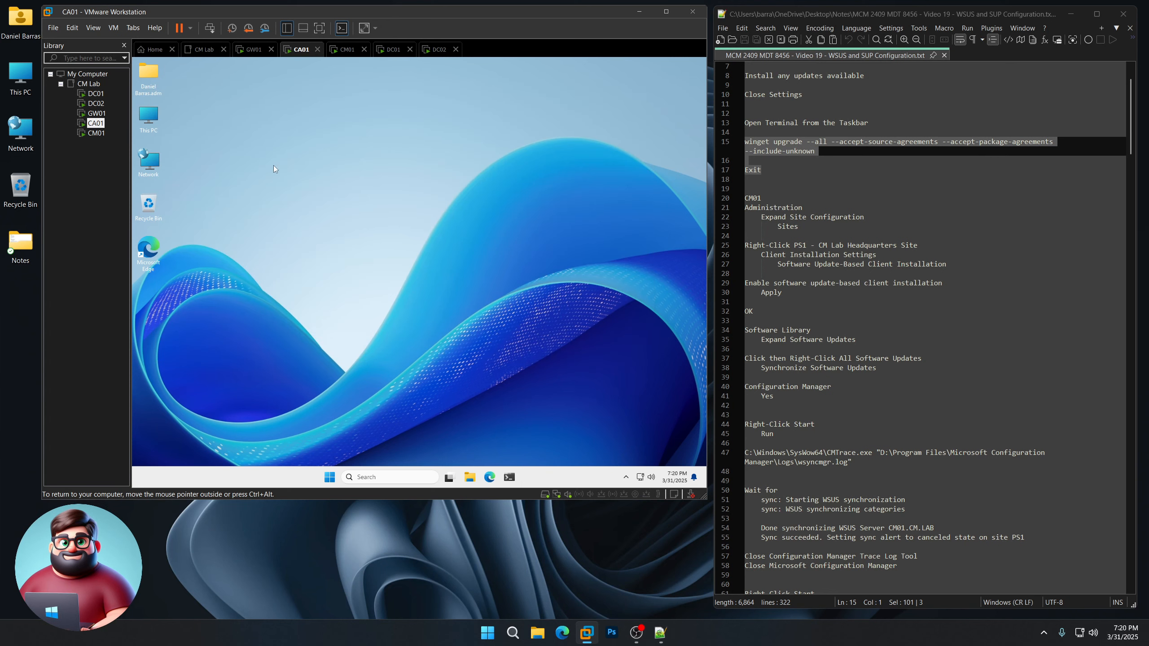
click(96, 132)
right_click(363, 200)
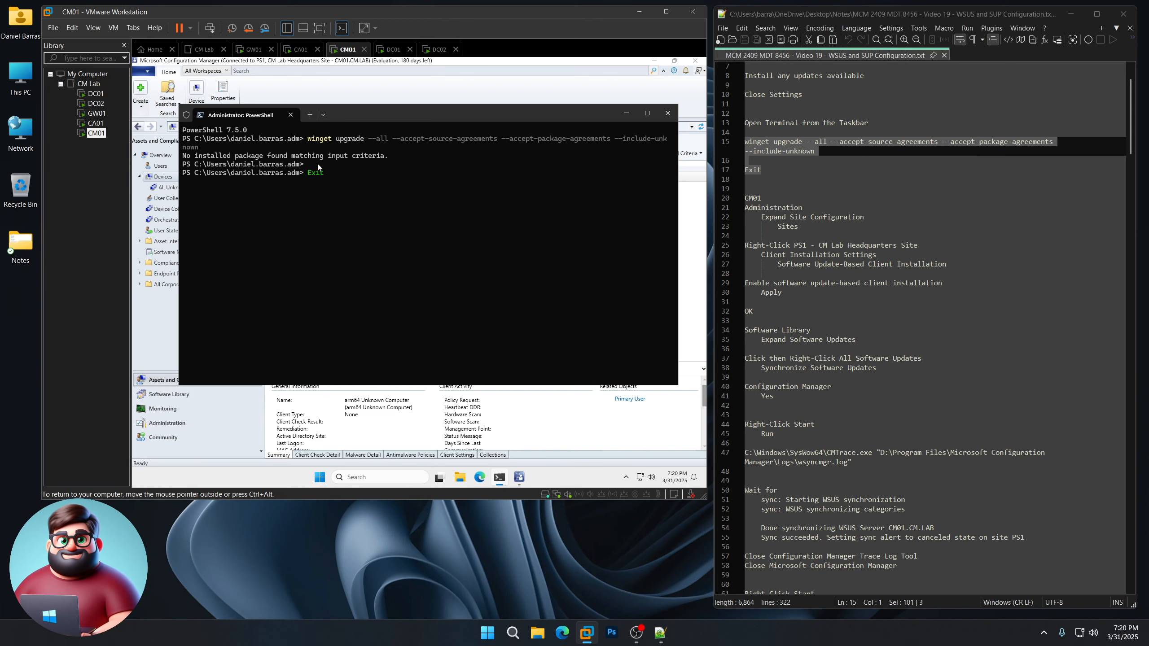
key(Return)
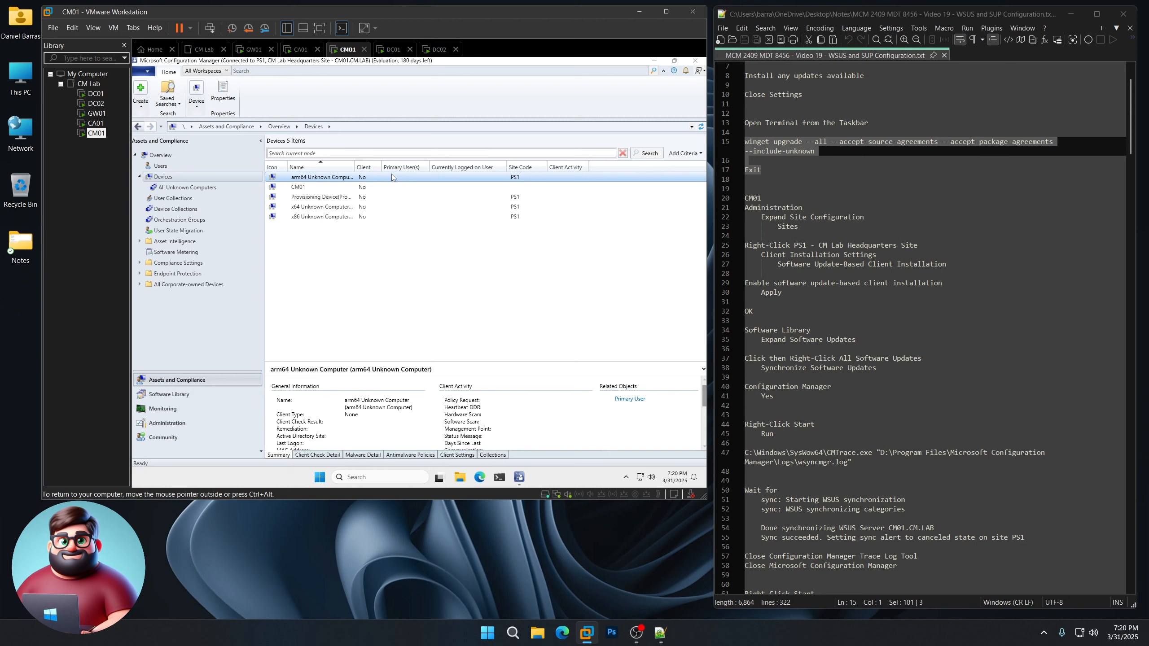
Step: Check Enable under Software Update-Based Client Installation for site PS1, then Apply and OK
scroll(904, 317, down, 3)
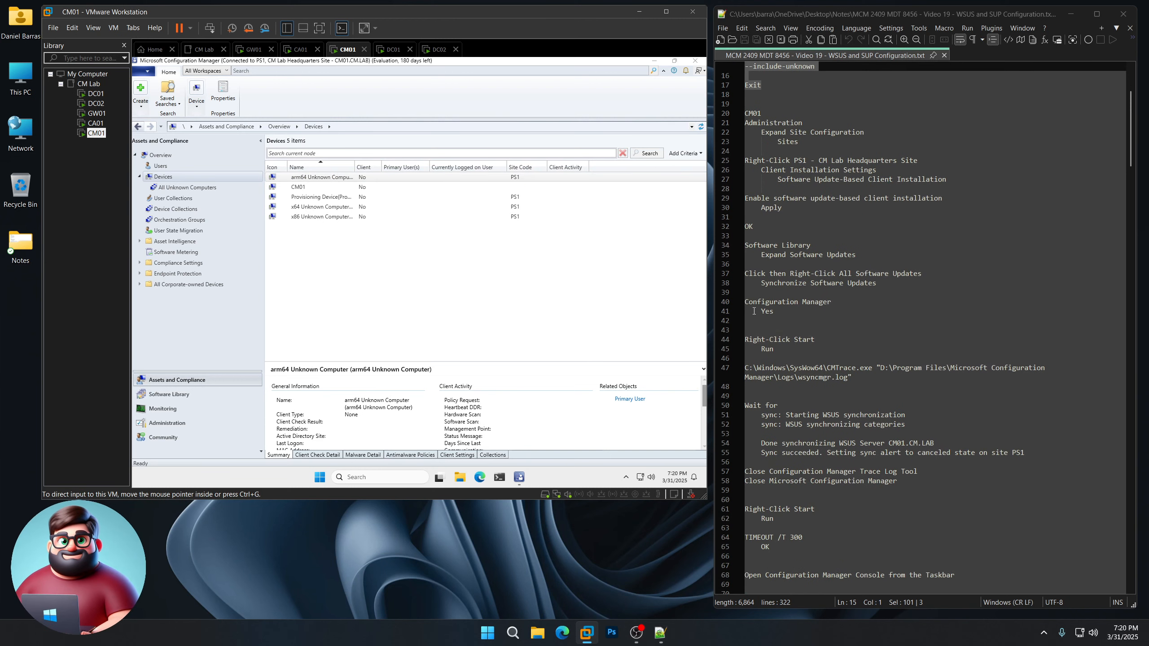
click(170, 424)
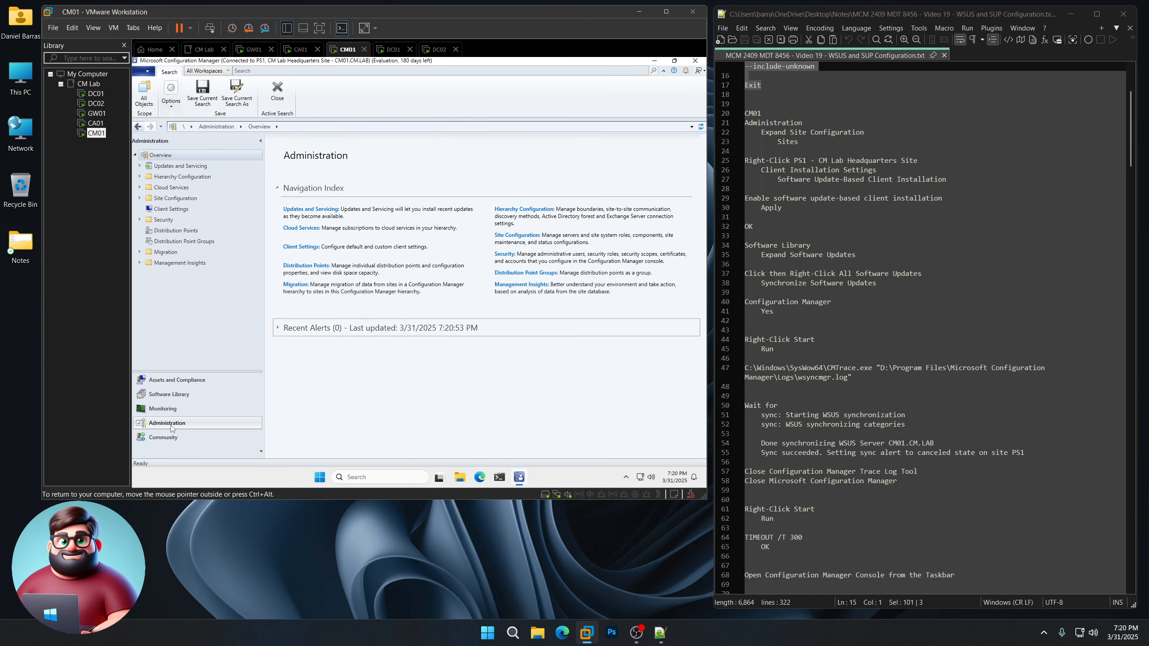
click(139, 198)
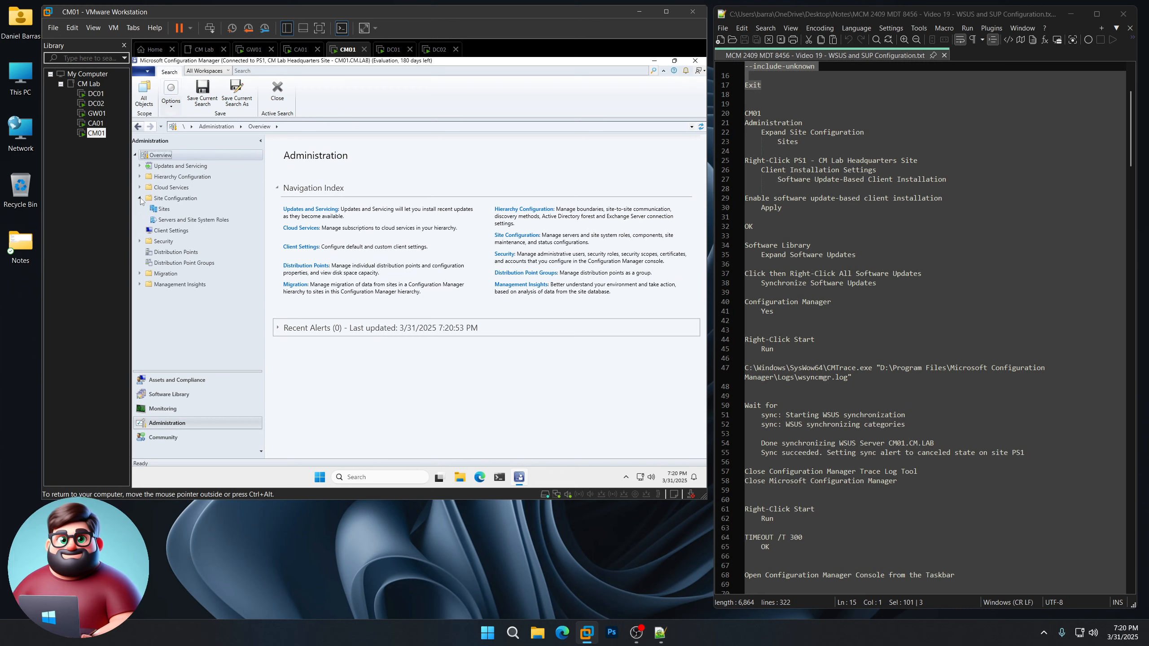
click(164, 210)
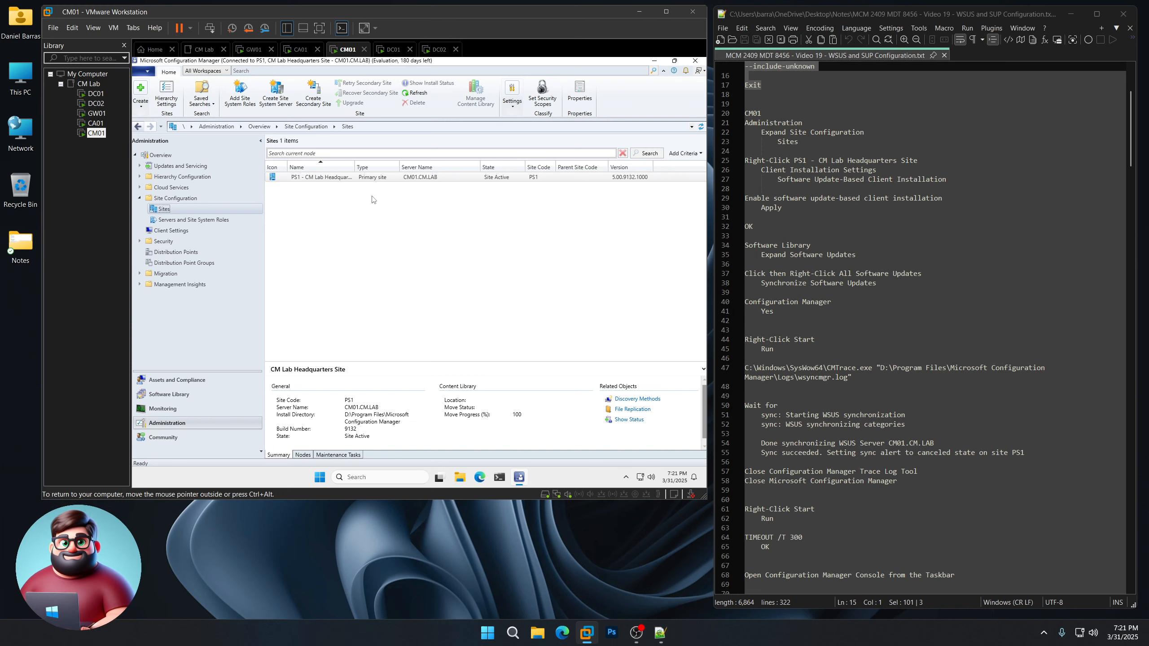
right_click(337, 177)
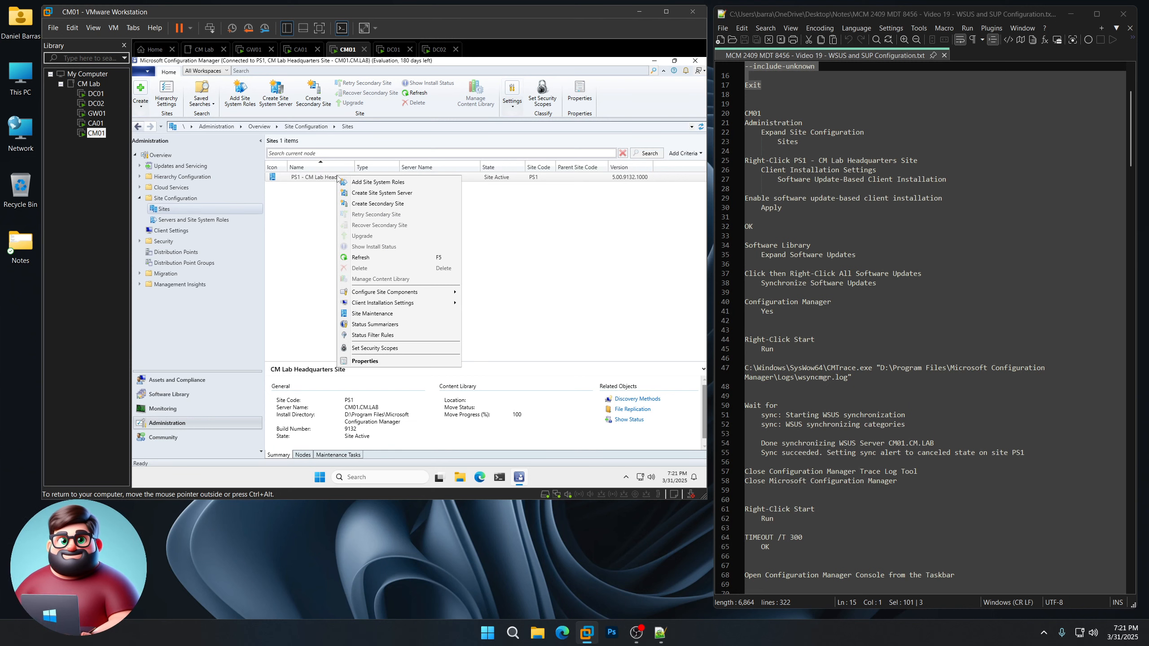
mouse_move(374, 306)
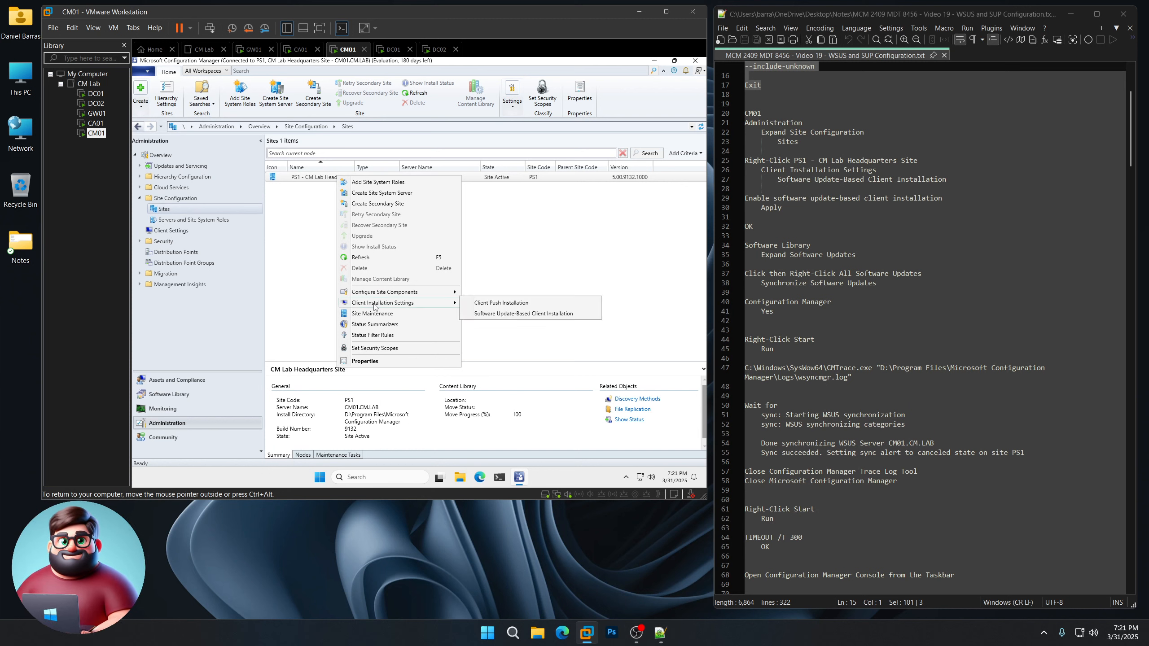
click(517, 314)
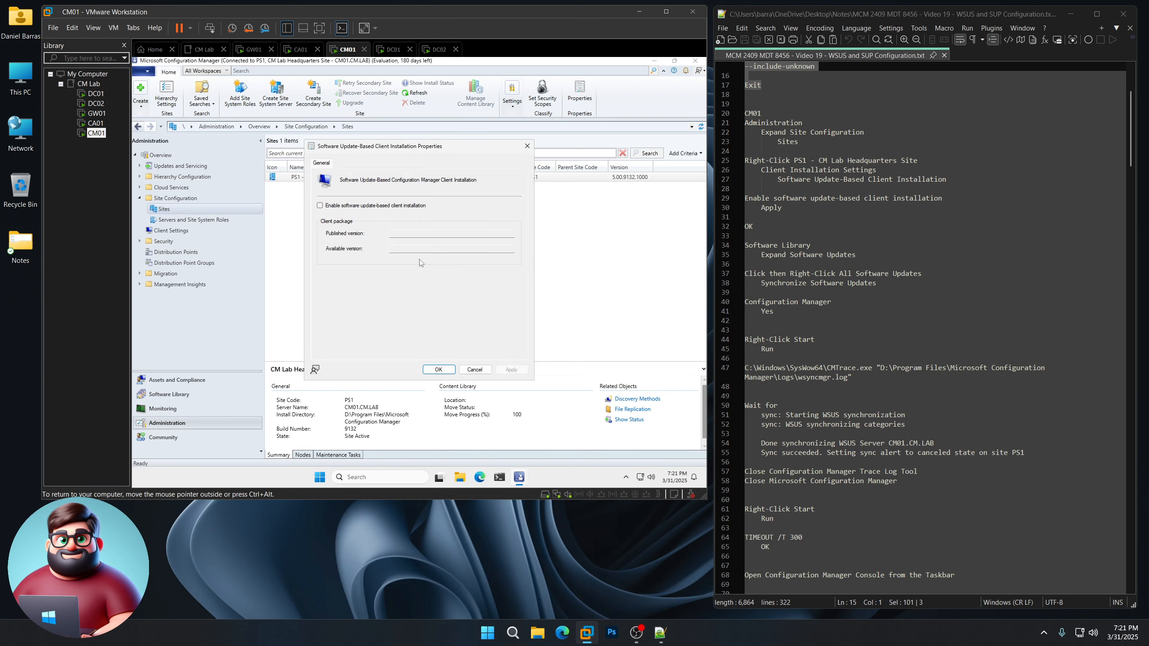
click(321, 206)
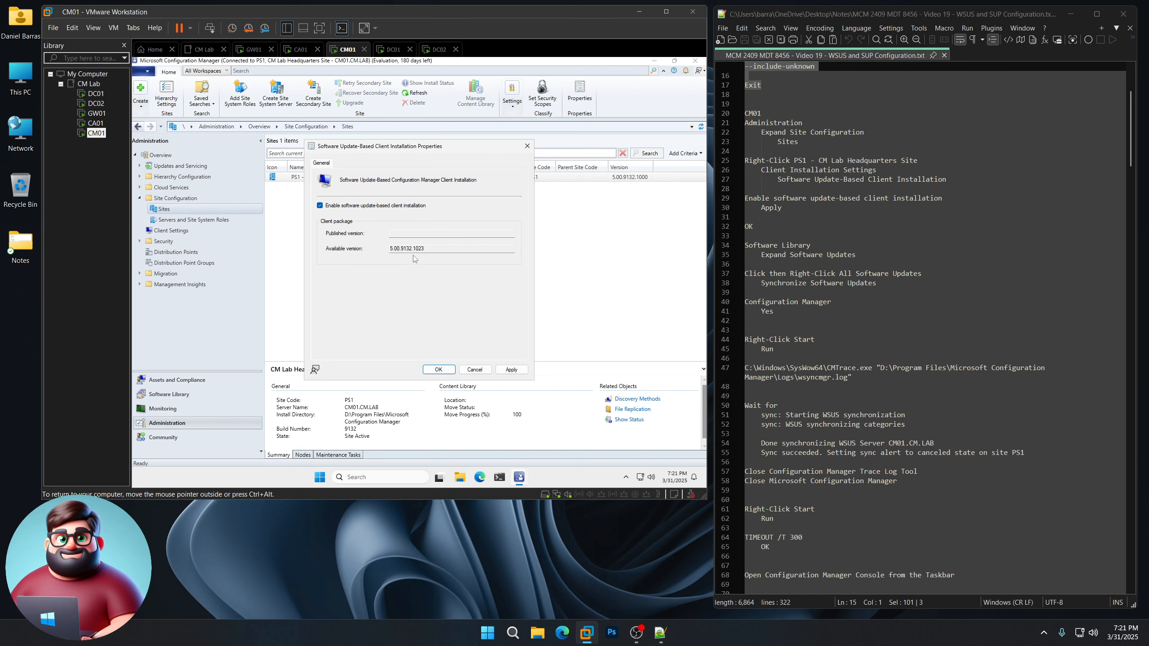
click(516, 369)
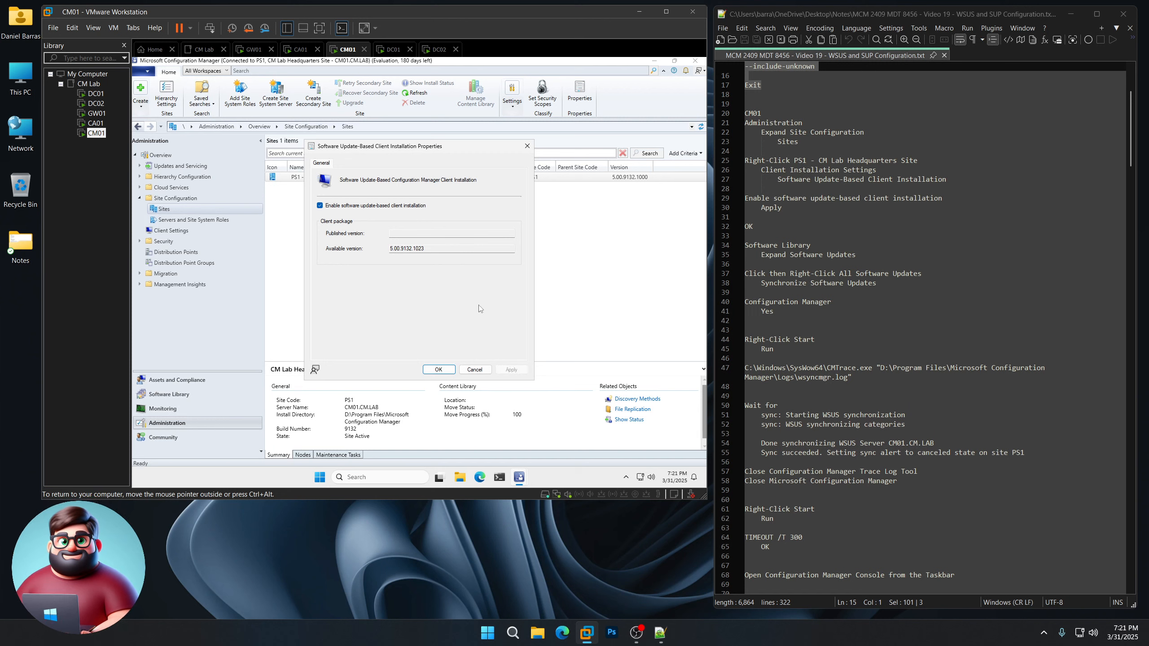
click(441, 370)
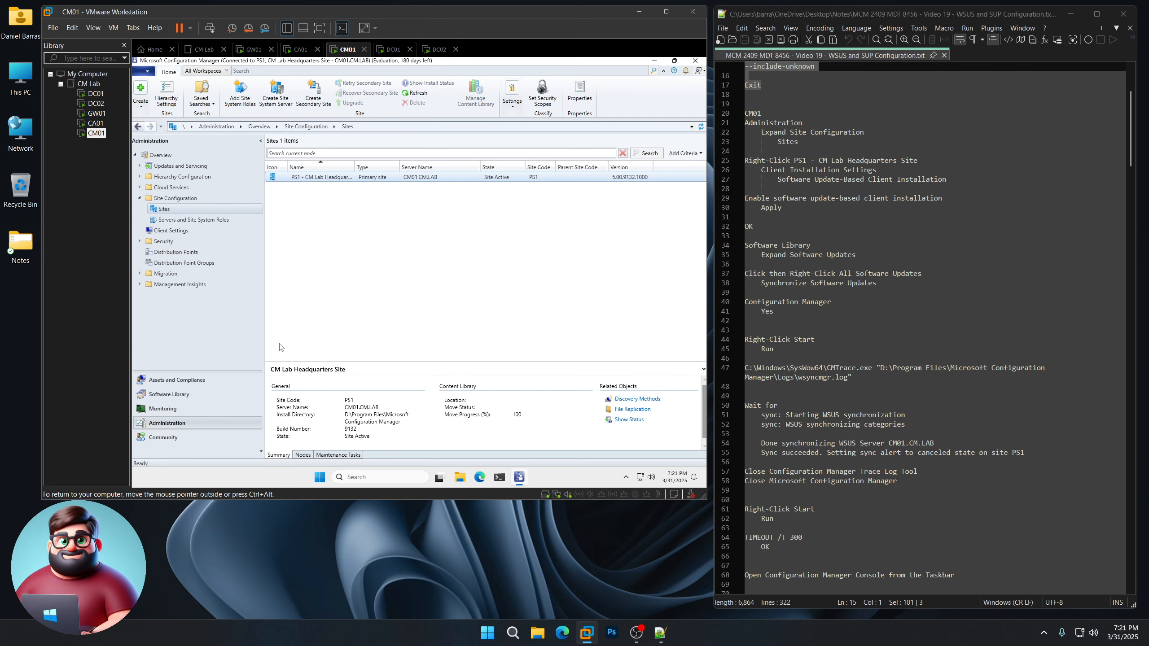
Step: Run Synchronize Software Updates on All Software Updates and confirm with Yes
click(175, 395)
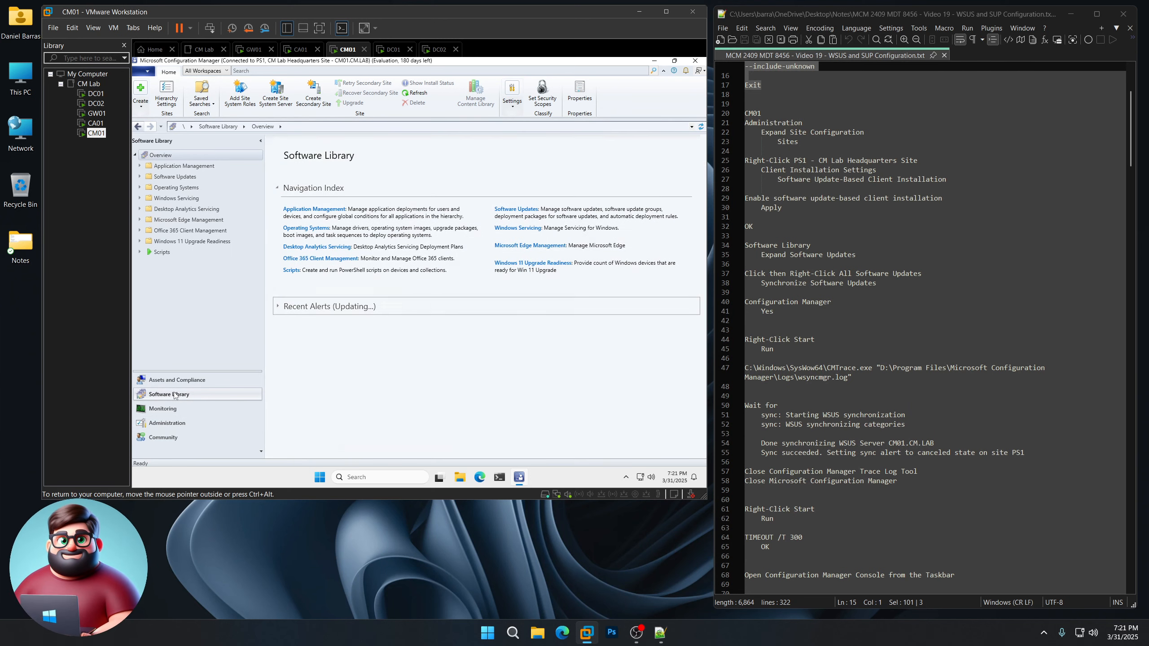
click(140, 176)
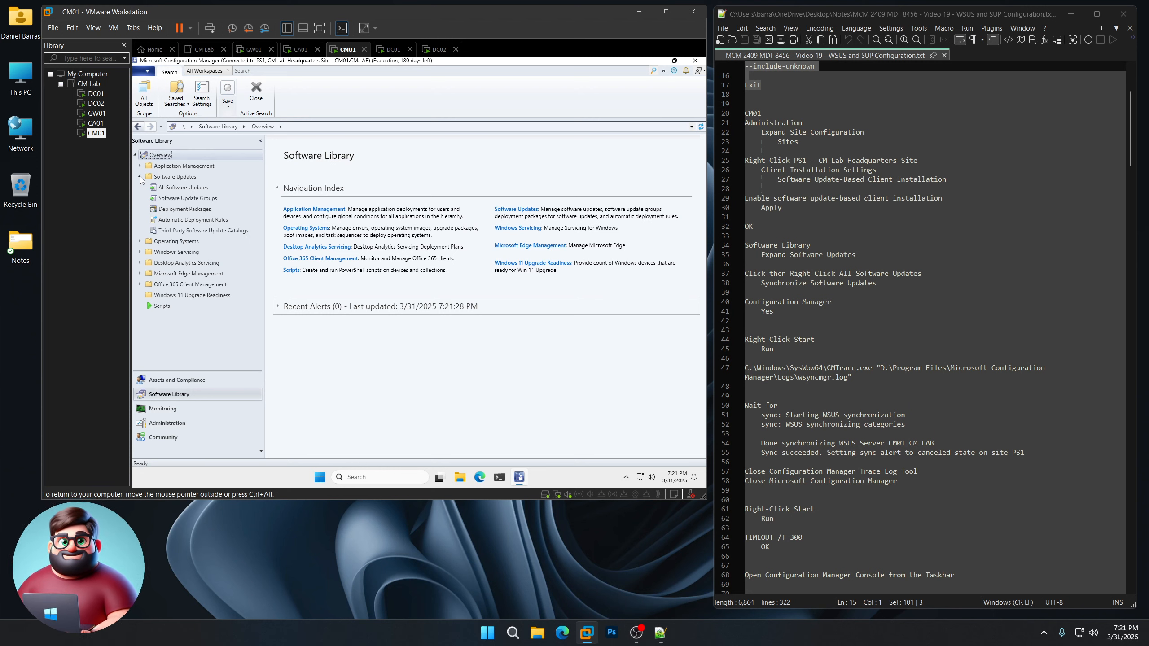
click(194, 191)
right_click(194, 190)
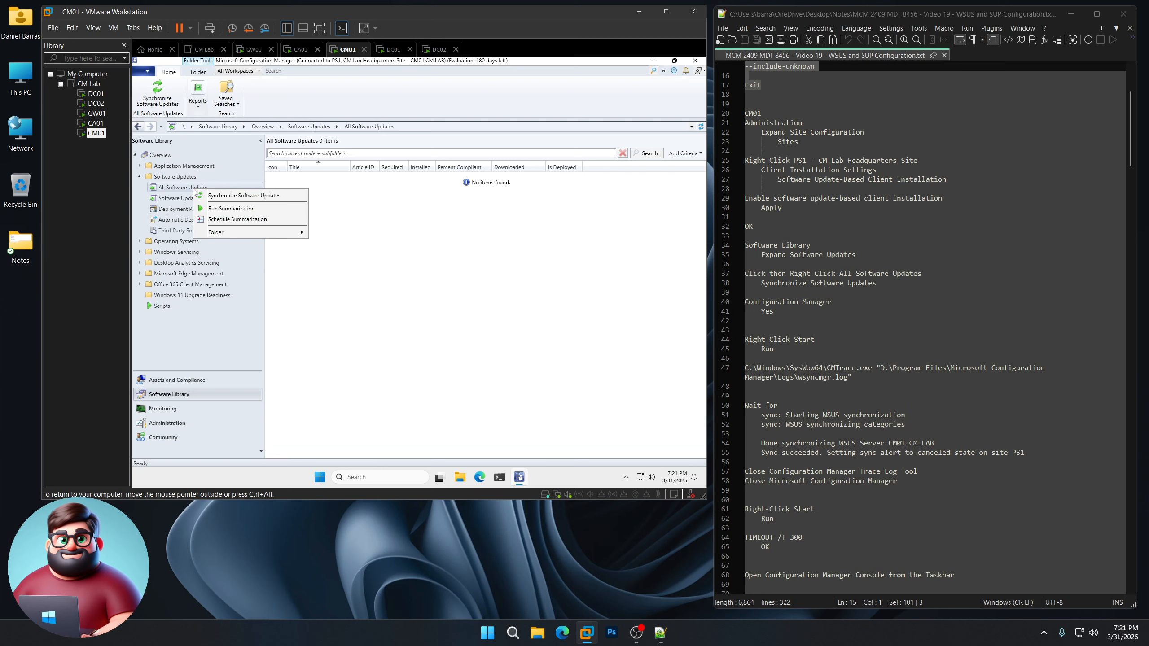
click(253, 196)
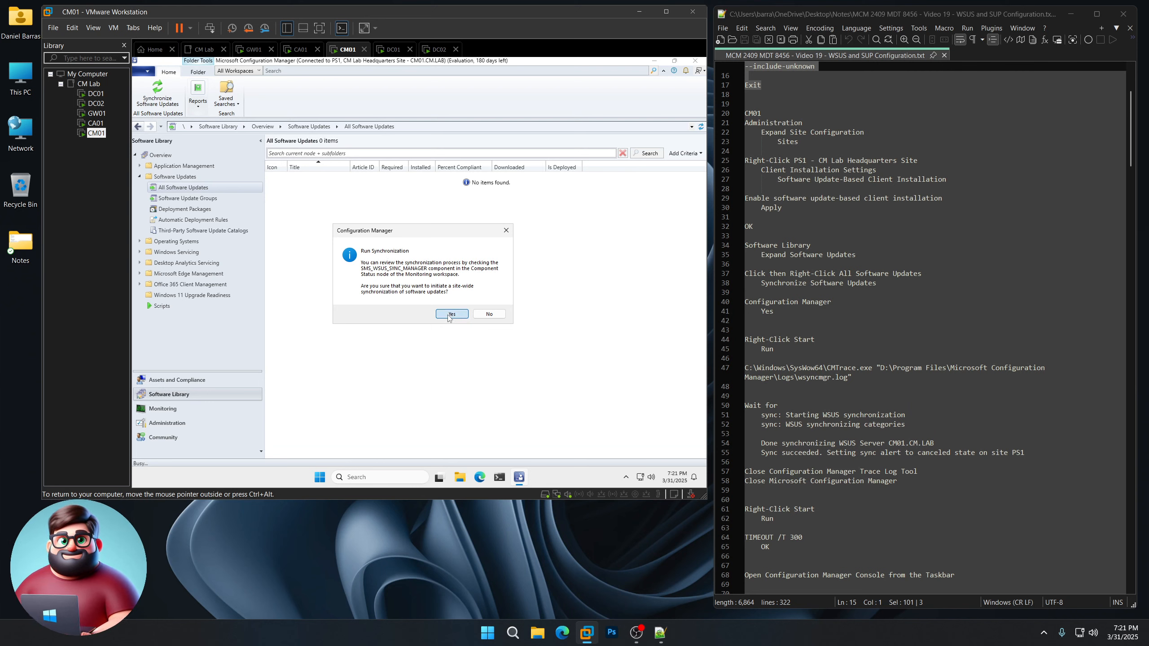
click(448, 316)
right_click(321, 479)
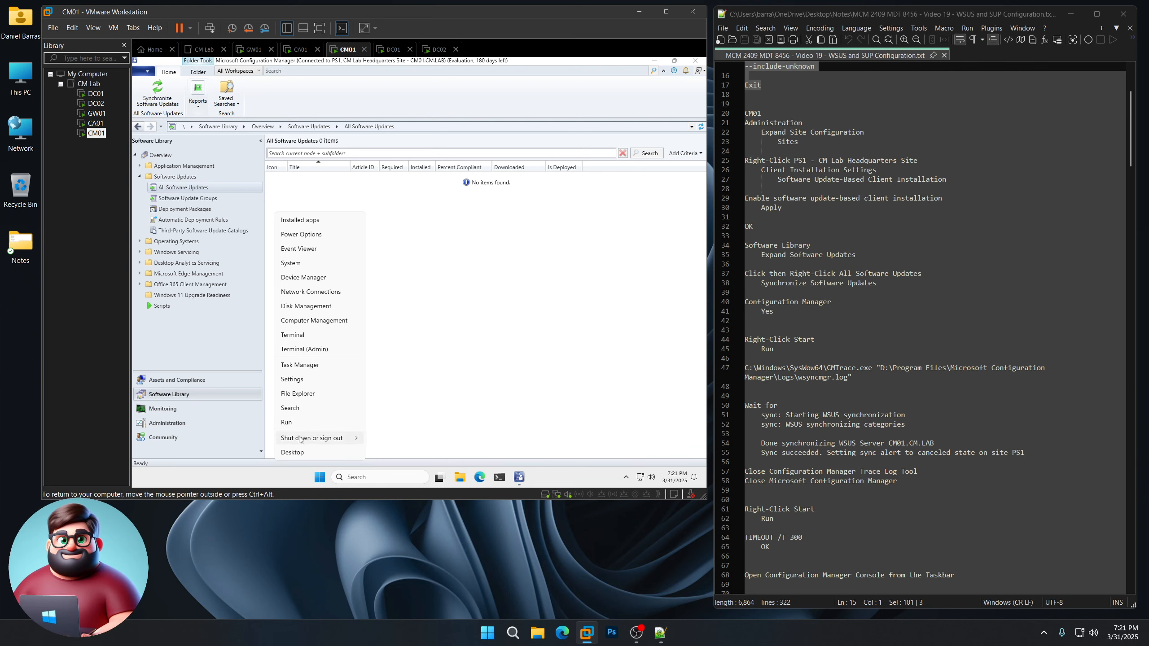
click(298, 427)
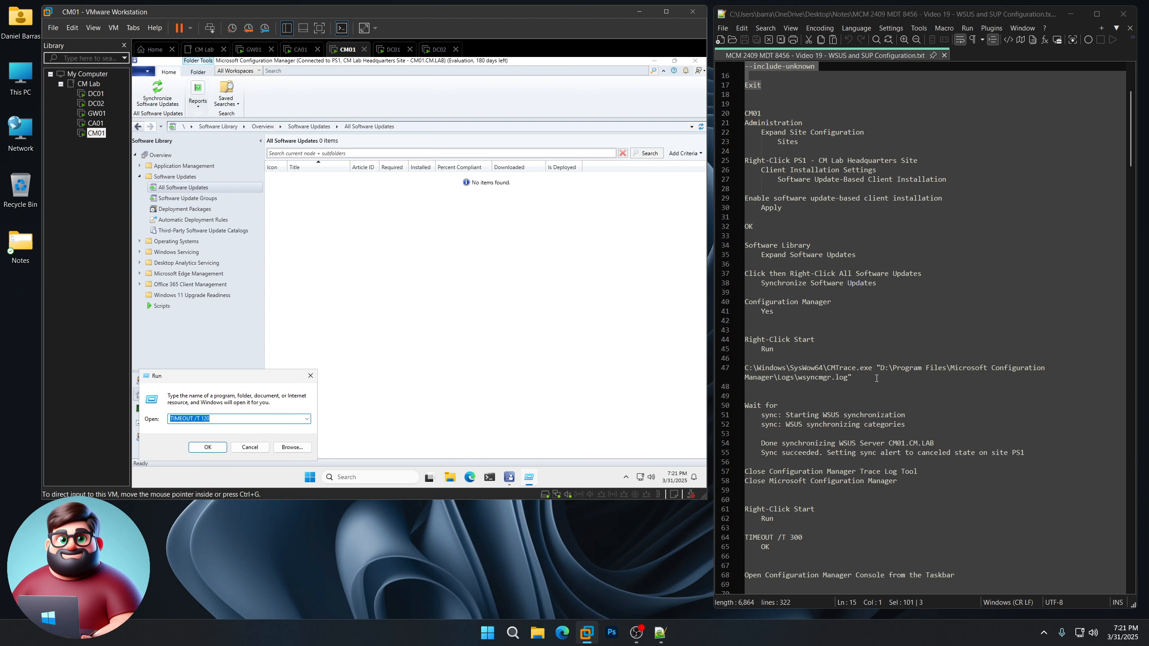
click(733, 369)
key(ctrl+c)
right_click(781, 369)
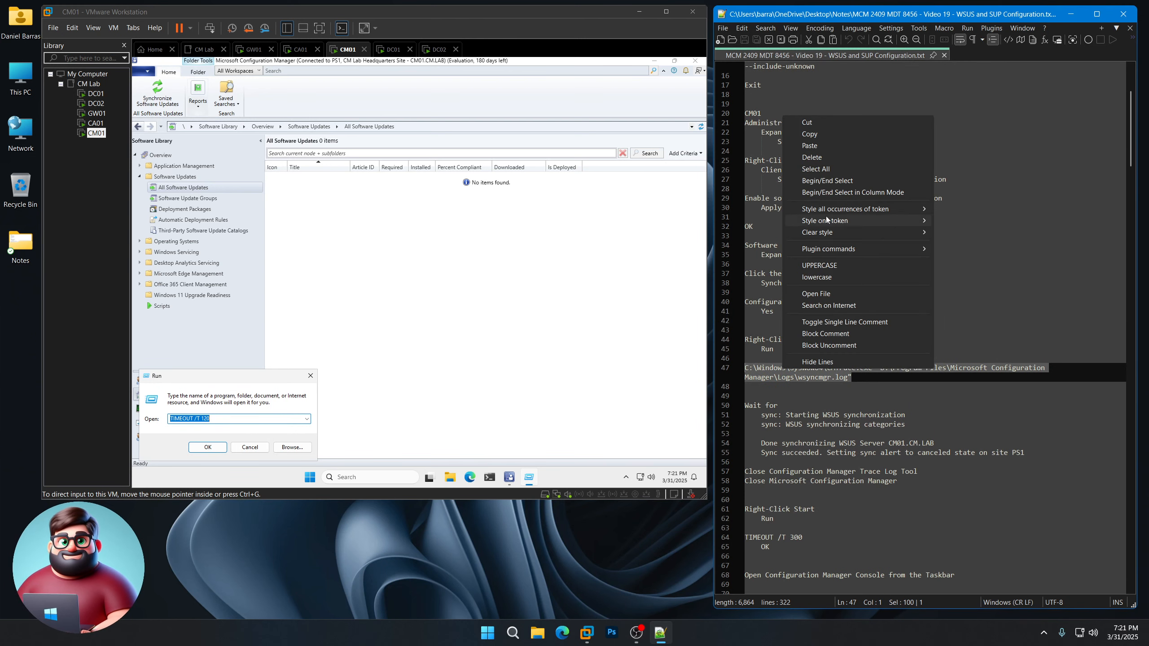
click(820, 135)
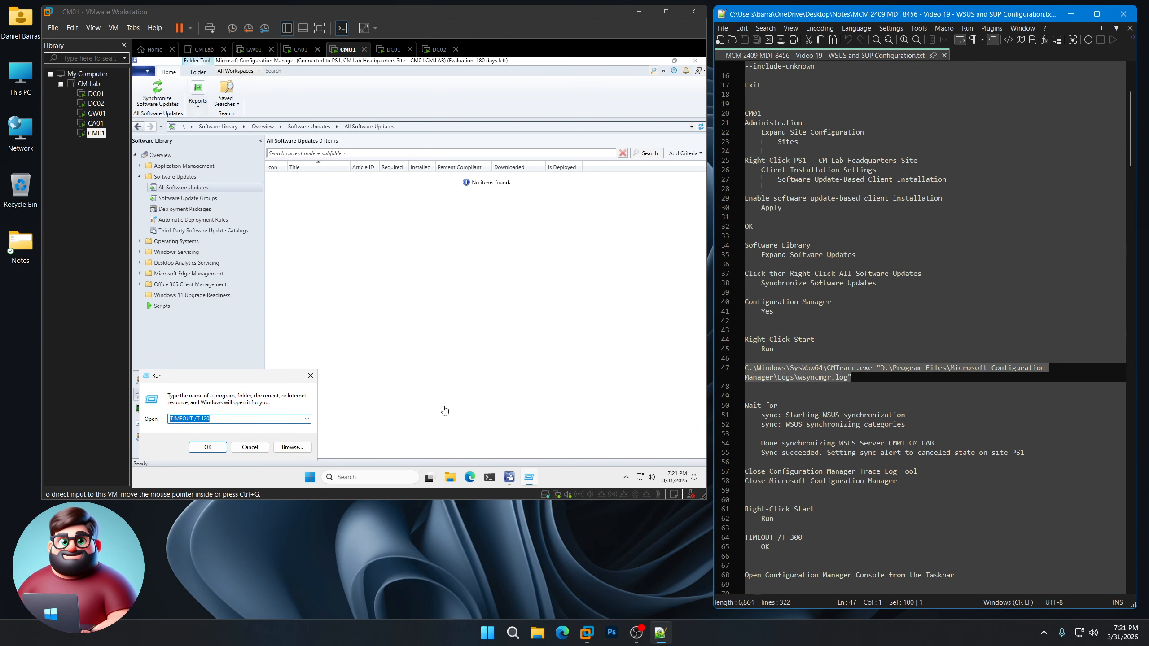
click(237, 403)
key(ctrl+v)
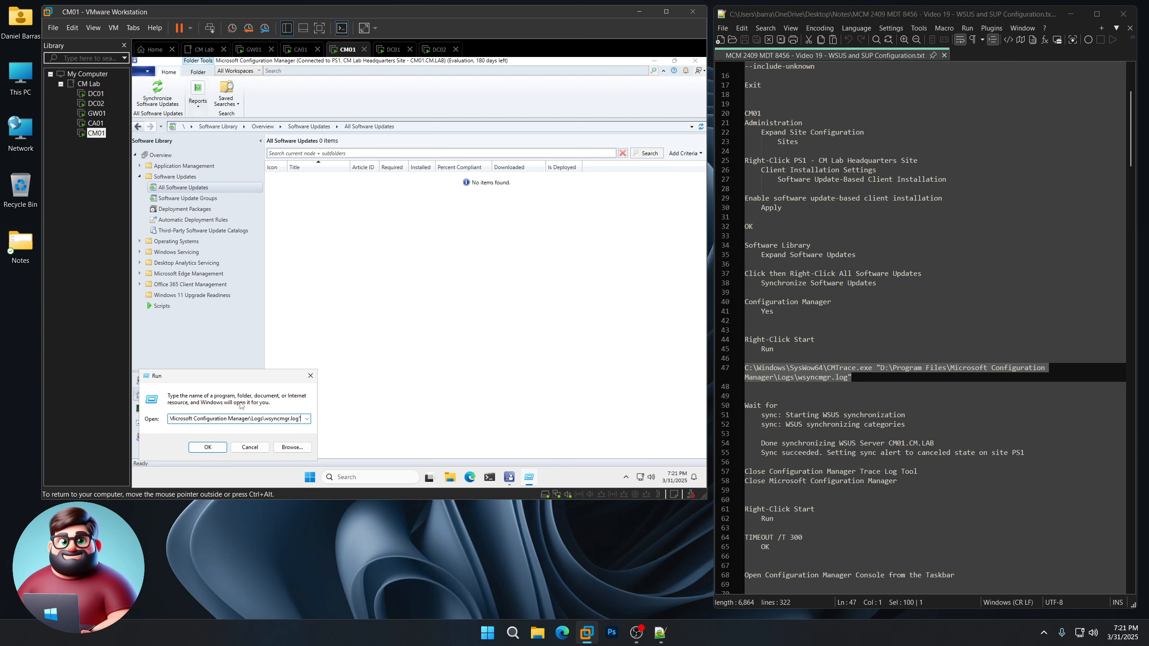
click(207, 448)
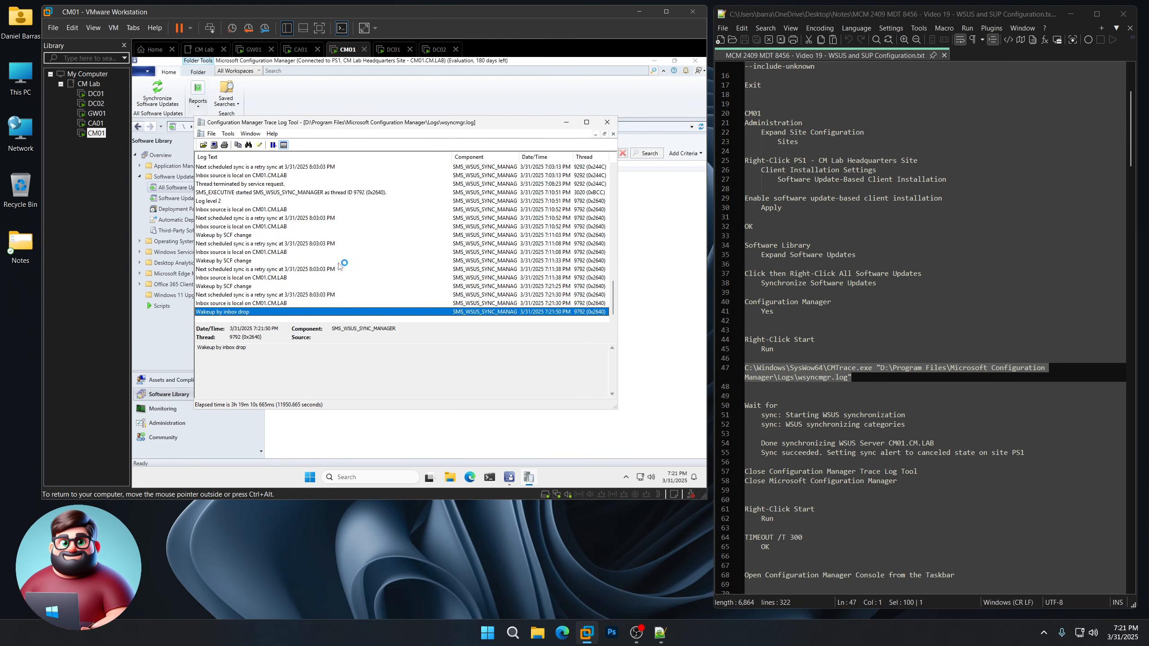
scroll(882, 365, down, 8)
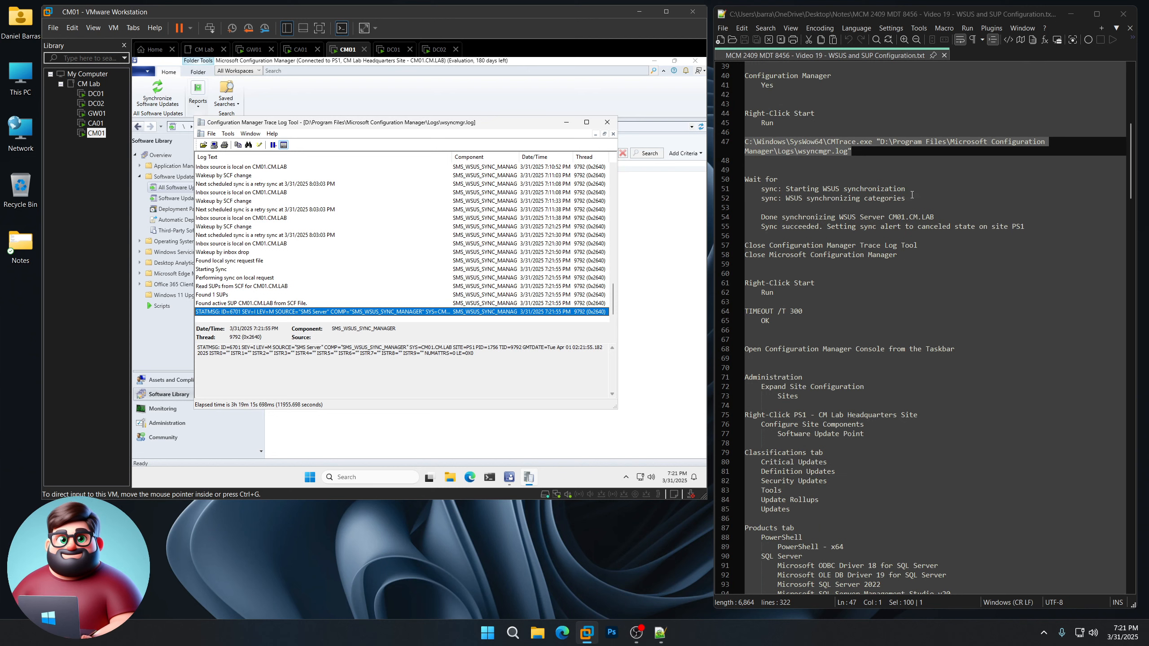
drag(911, 198, 735, 188)
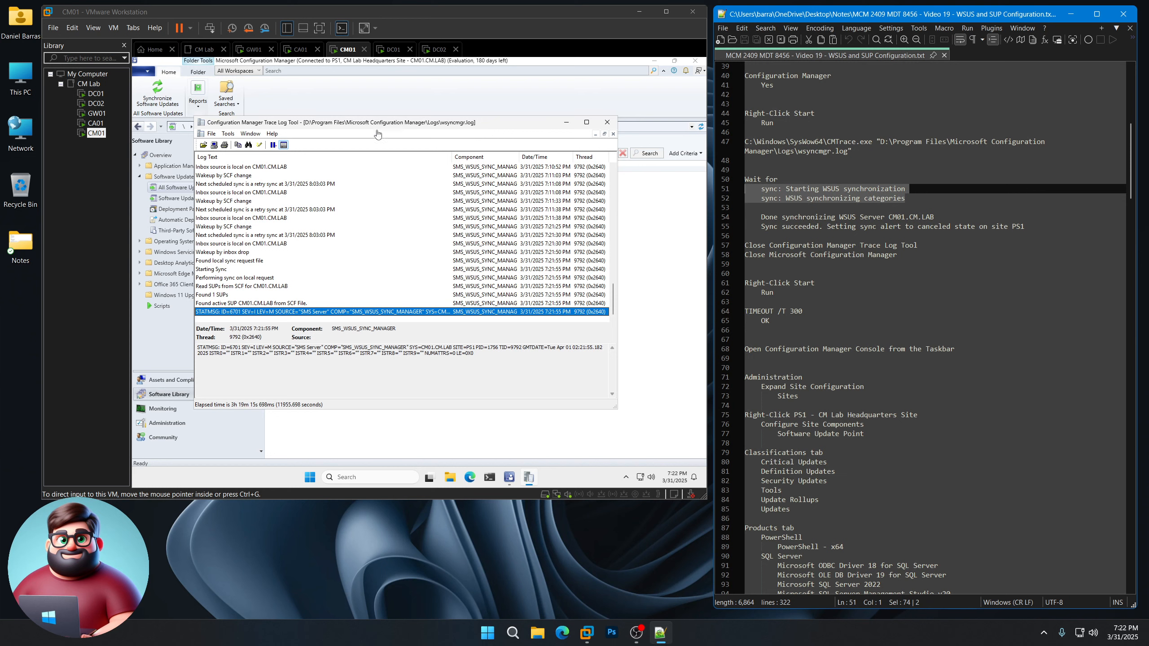
click(376, 151)
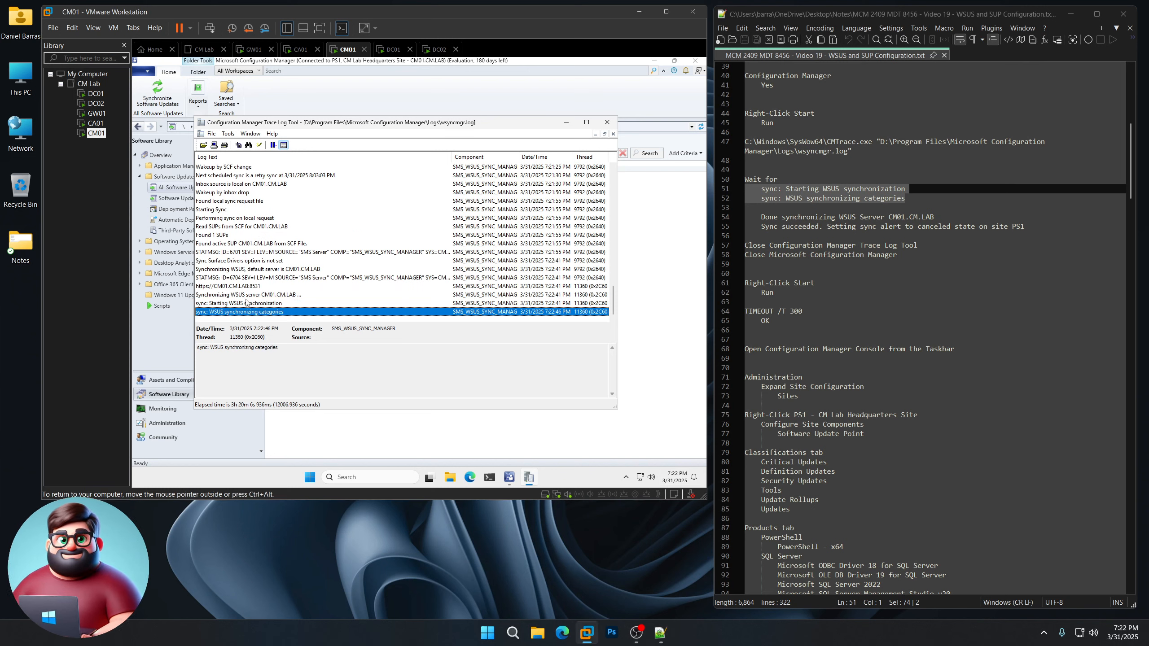
click(224, 305)
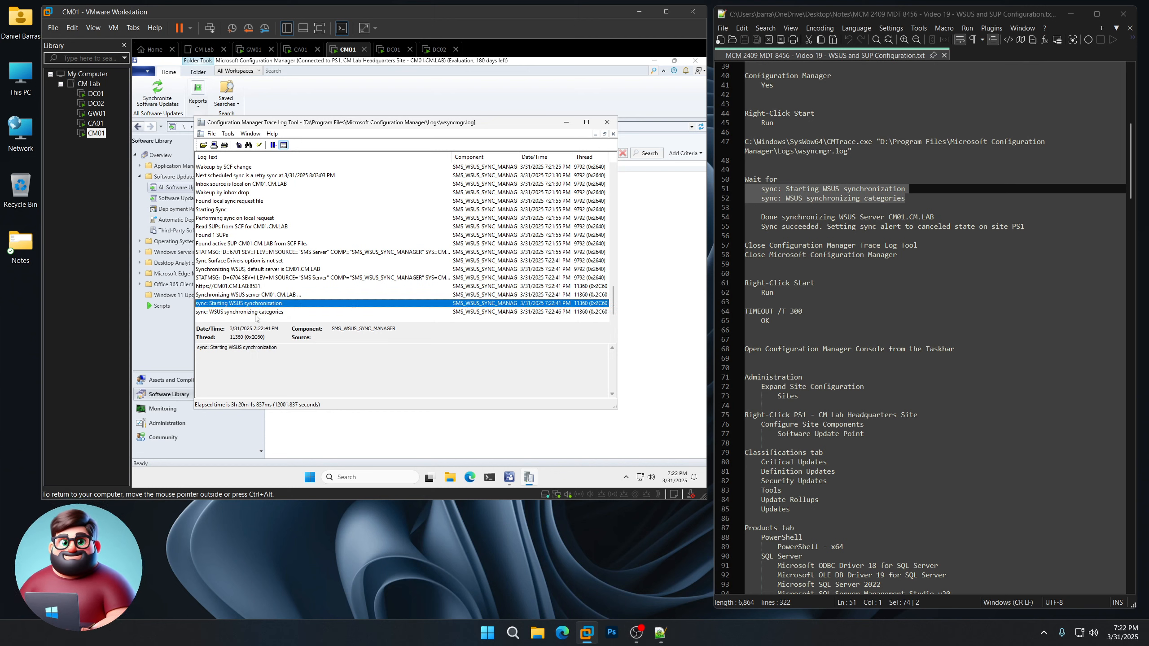
click(258, 313)
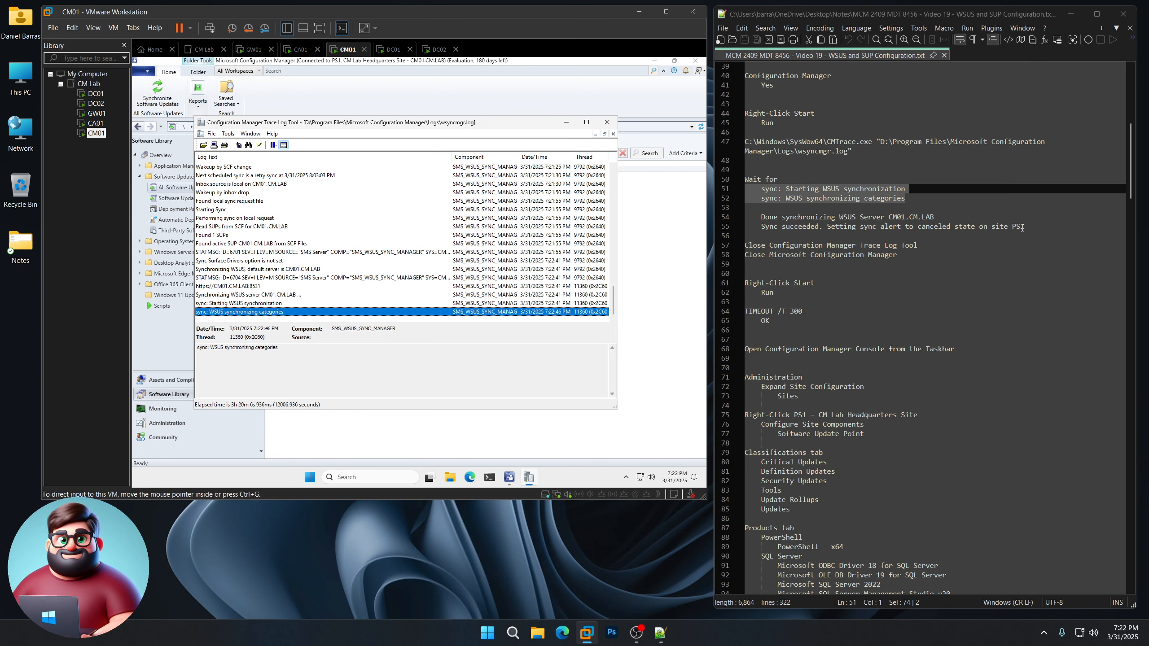
drag(1033, 226, 724, 218)
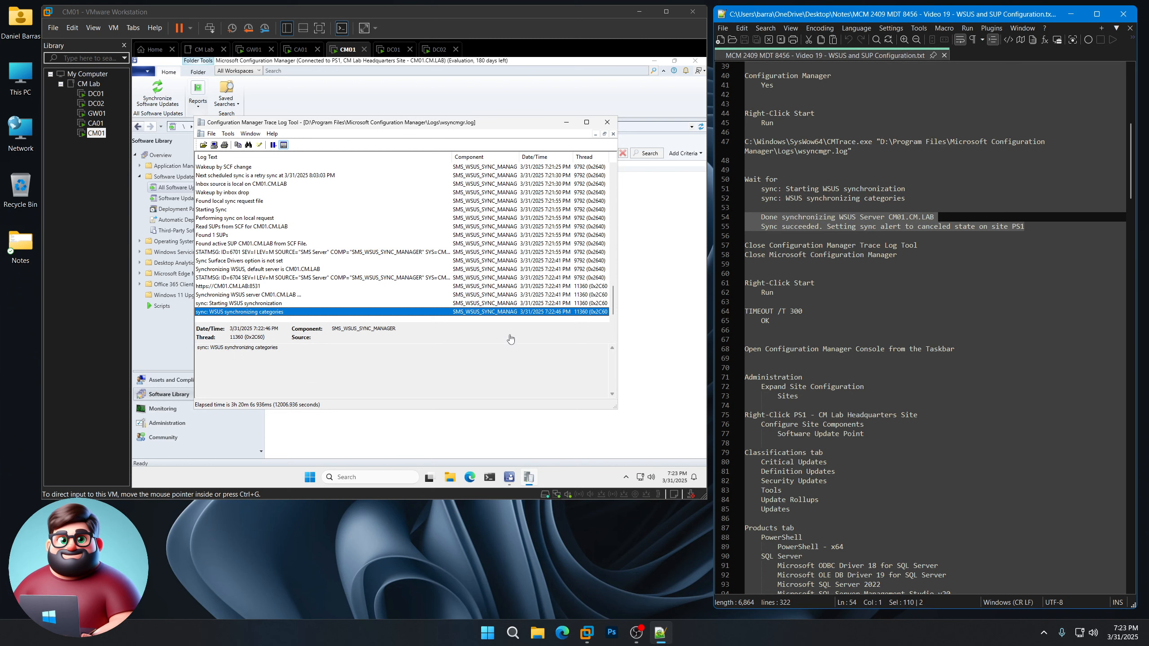
Step: Review the Done synchronizing and Sync succeeded entries for PS1 in wsyncmgr.log, then close CMTrace
click(565, 556)
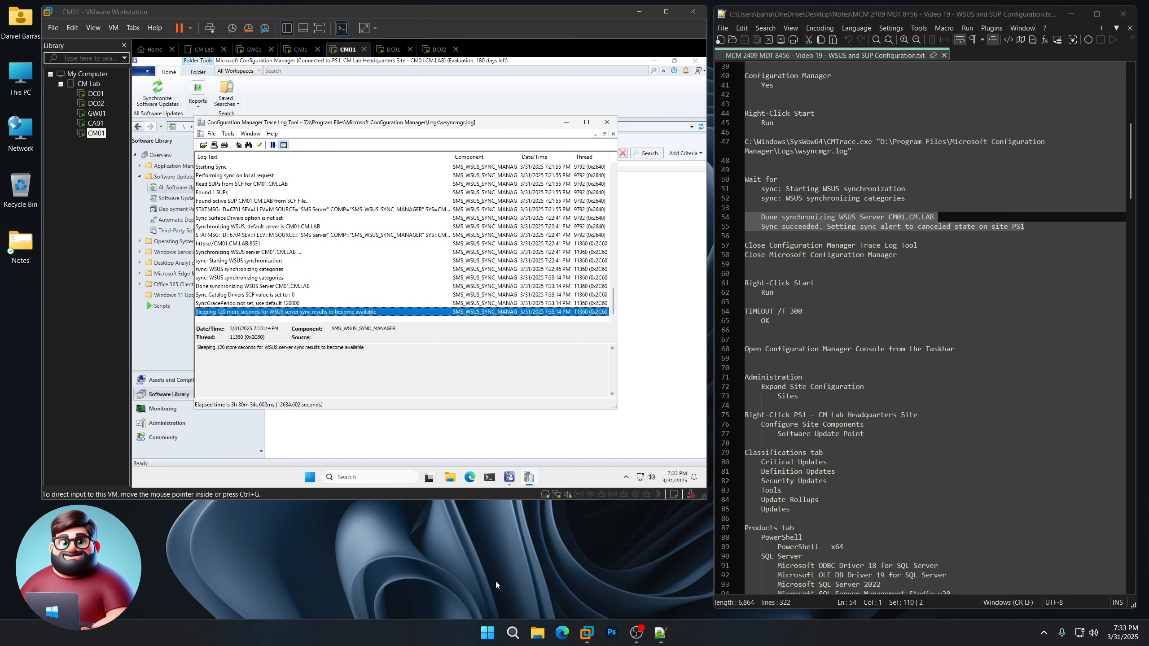
click(892, 261)
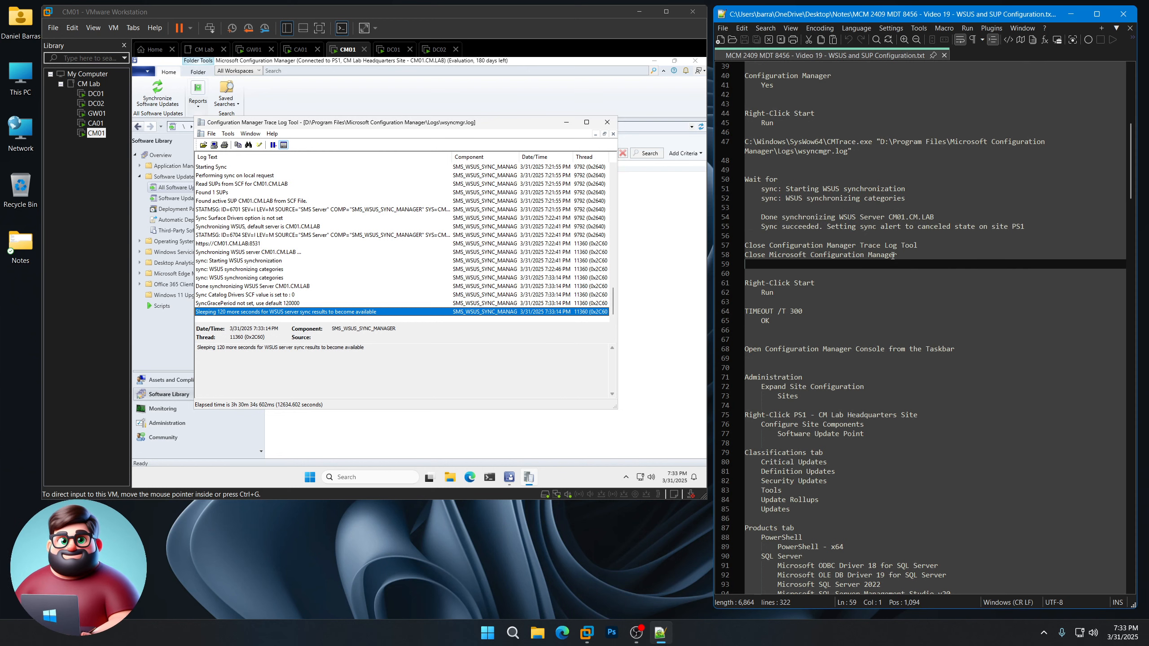
click(241, 286)
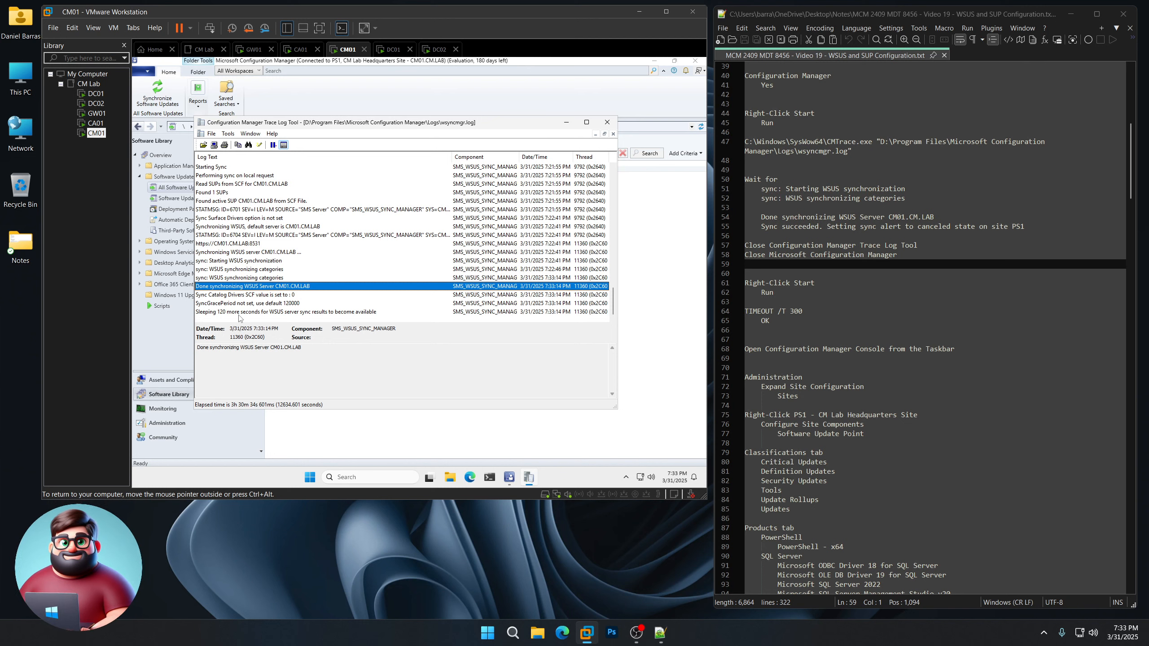
drag(1026, 227, 759, 228)
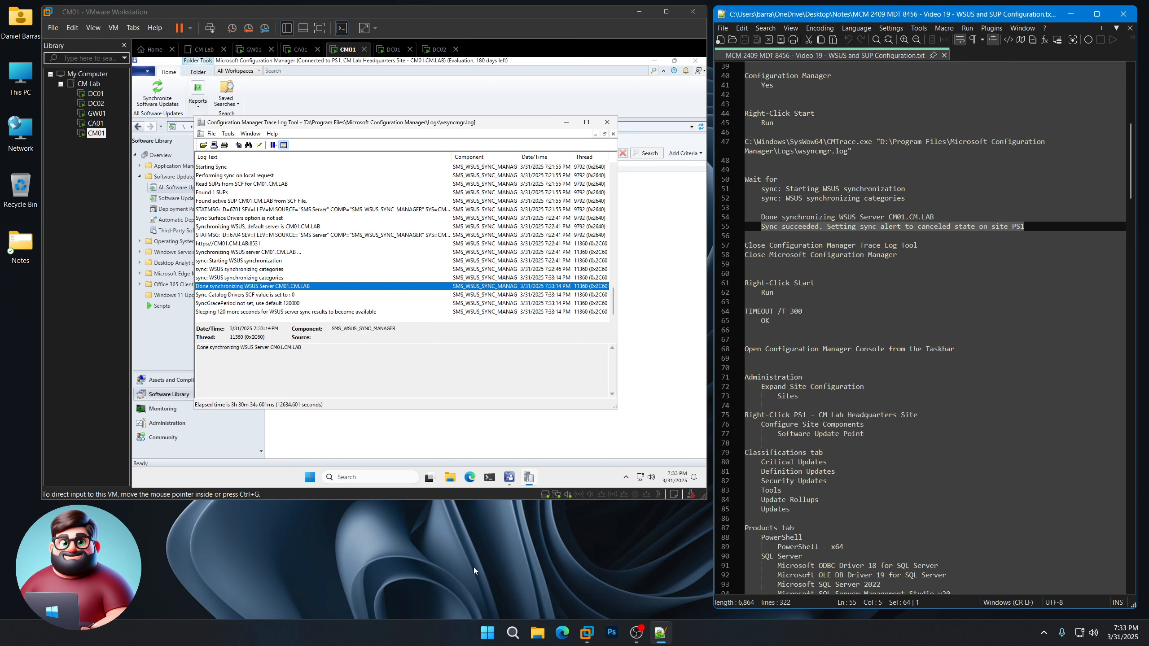
click(379, 545)
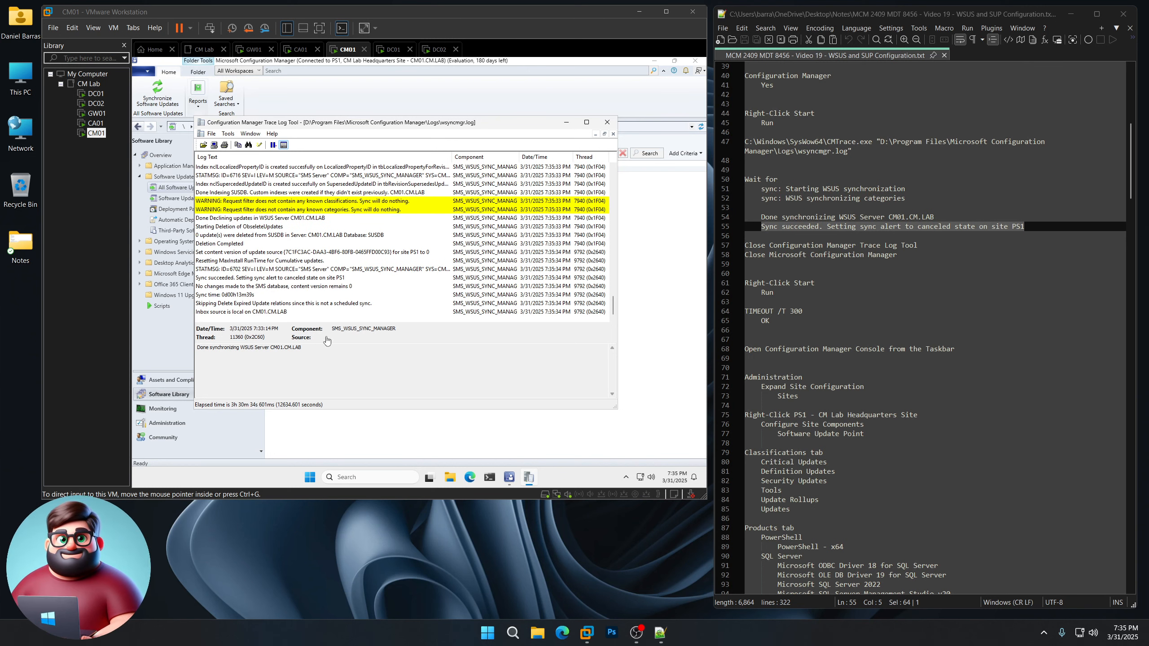
click(253, 278)
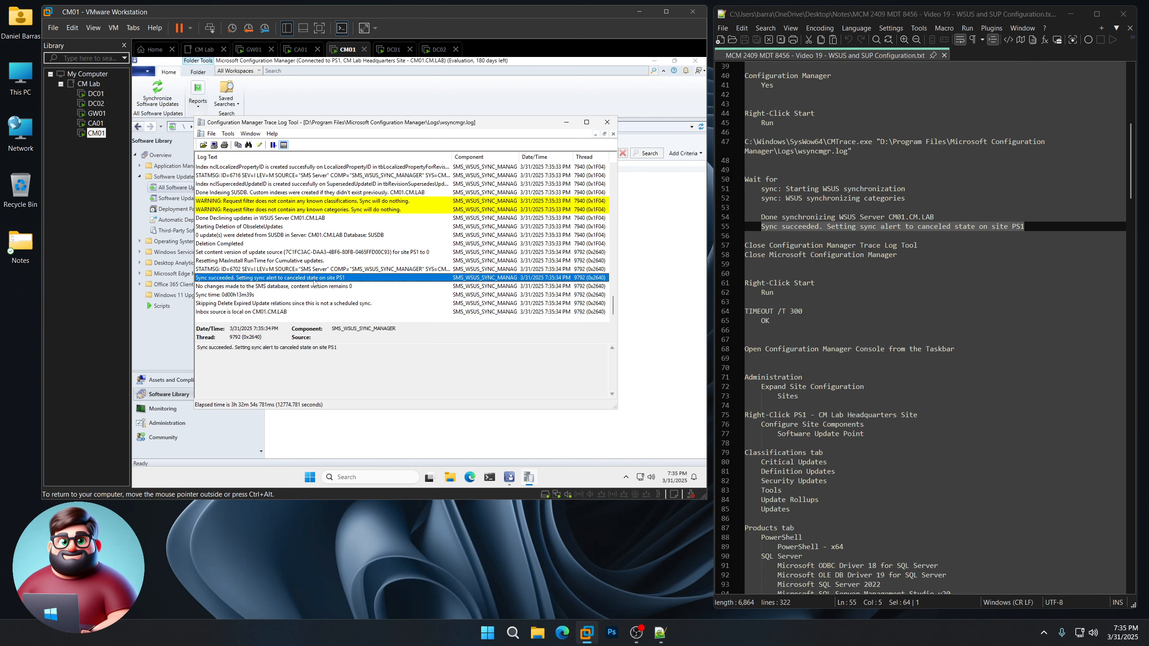
drag(1024, 226, 761, 226)
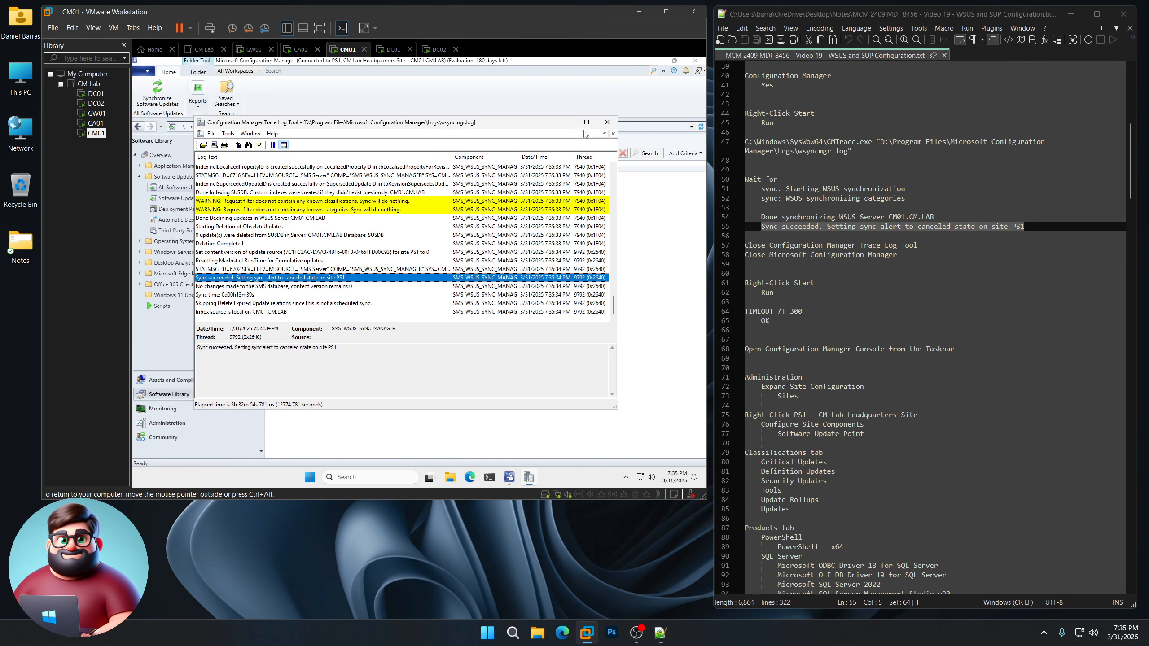
click(606, 123)
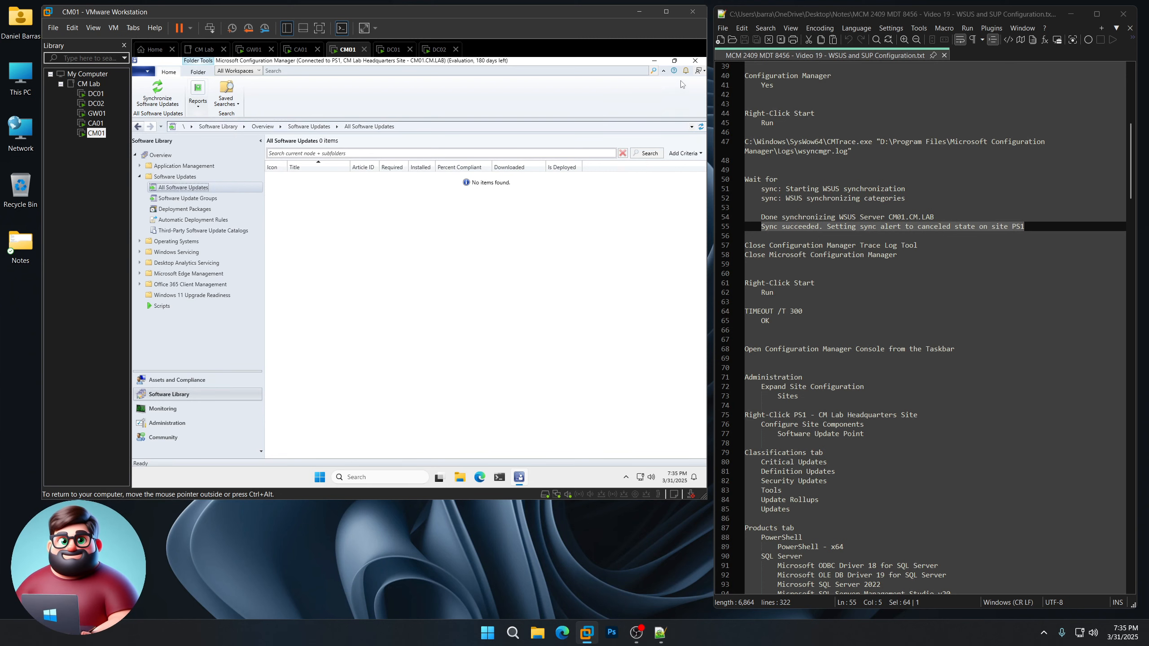
Step: Close the console and run TIMEOUT /T 300 from the Run dialog for a five-minute wait
click(695, 61)
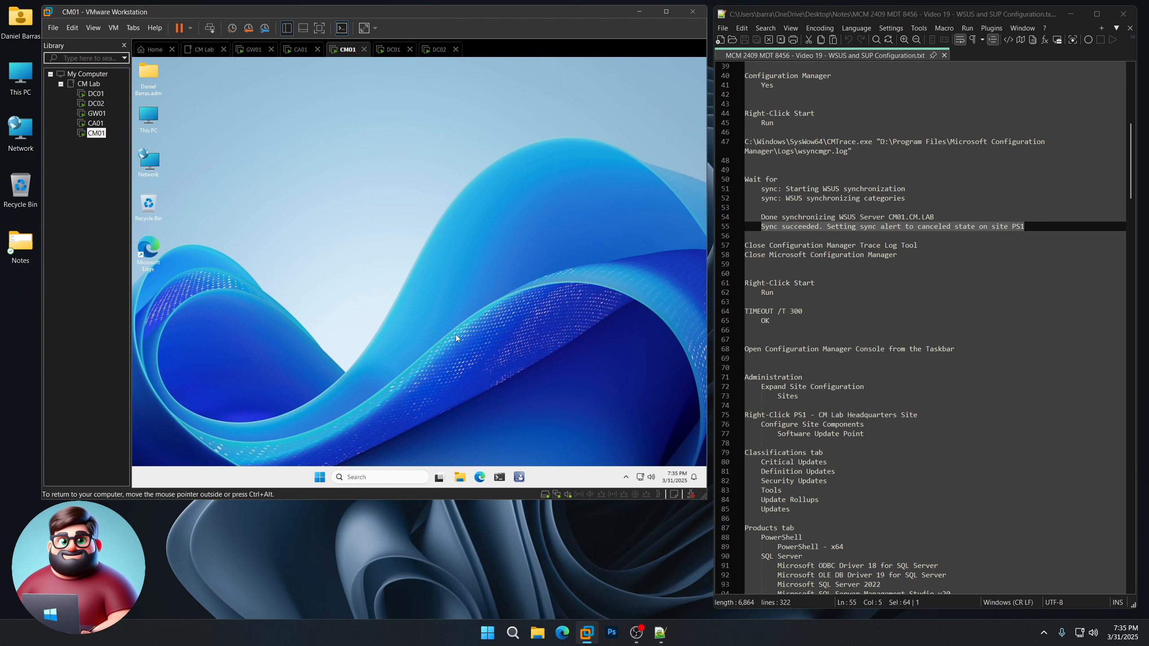
right_click(319, 476)
click(308, 422)
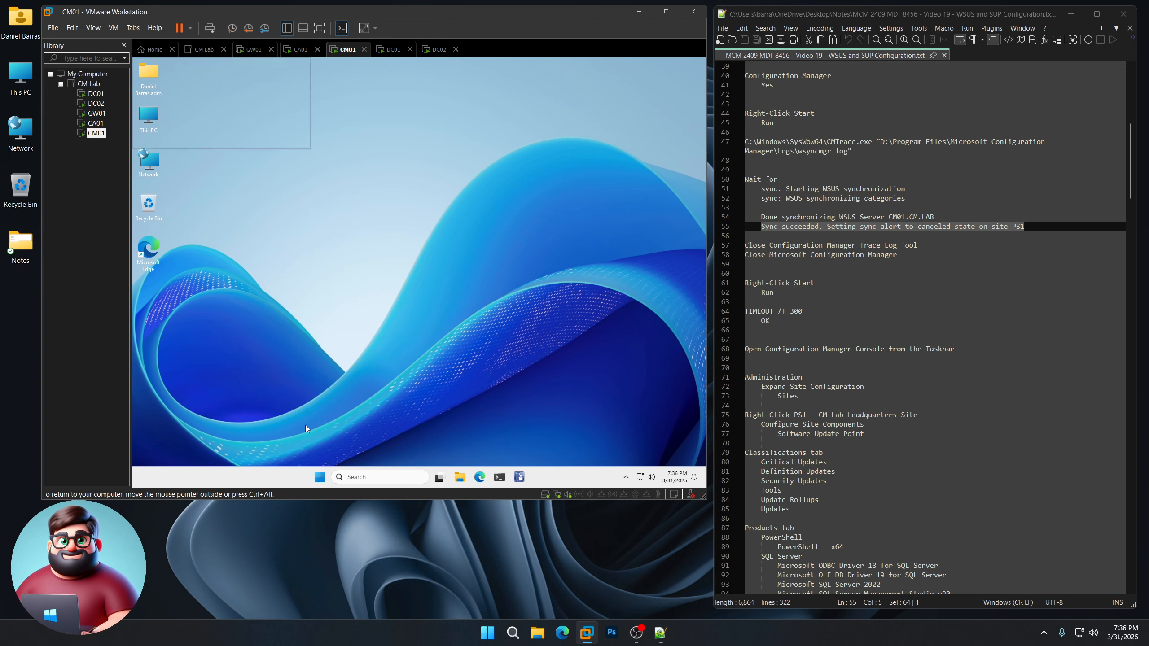
text(TIMEOUT /T 300)
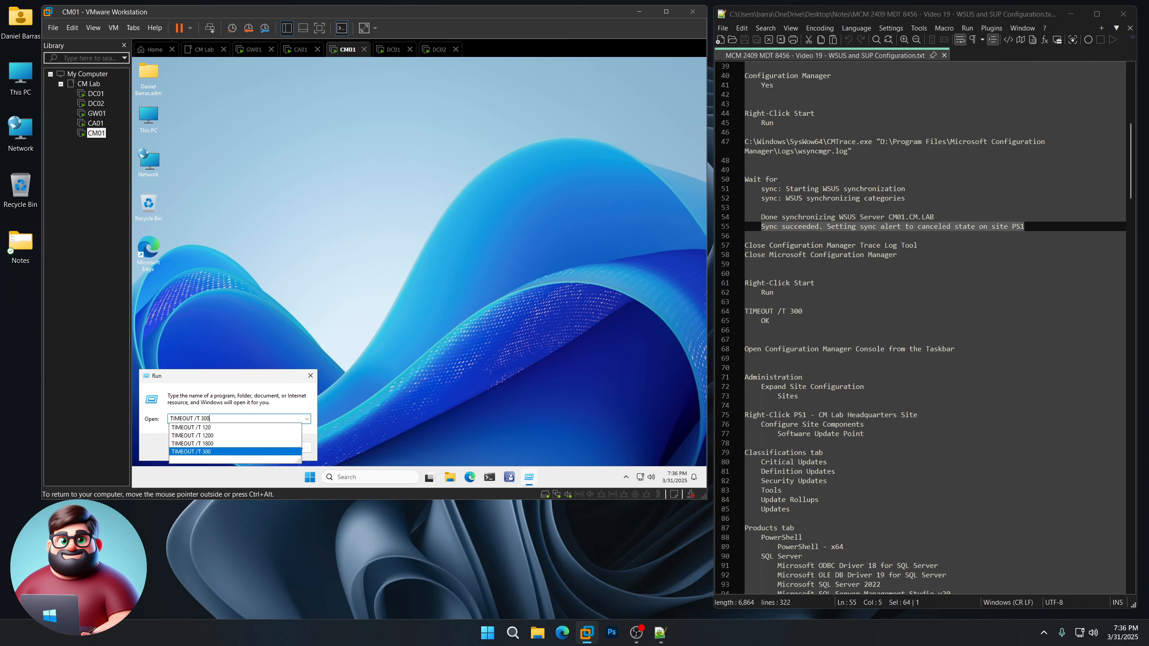
key(Return)
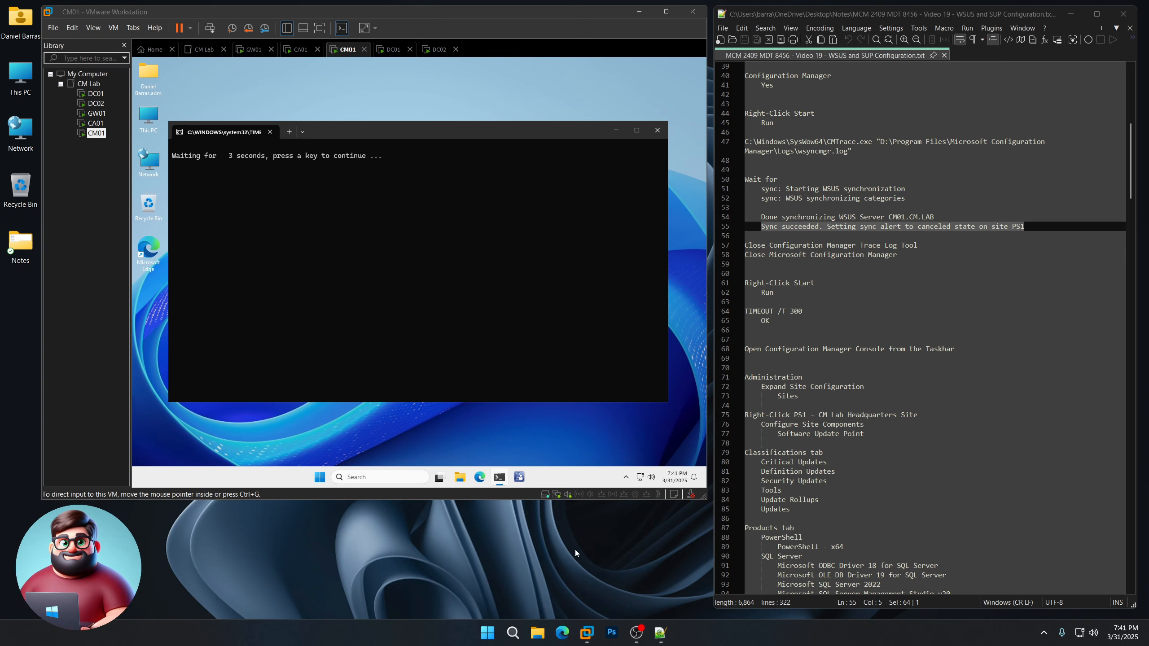
scroll(818, 376, down, 5)
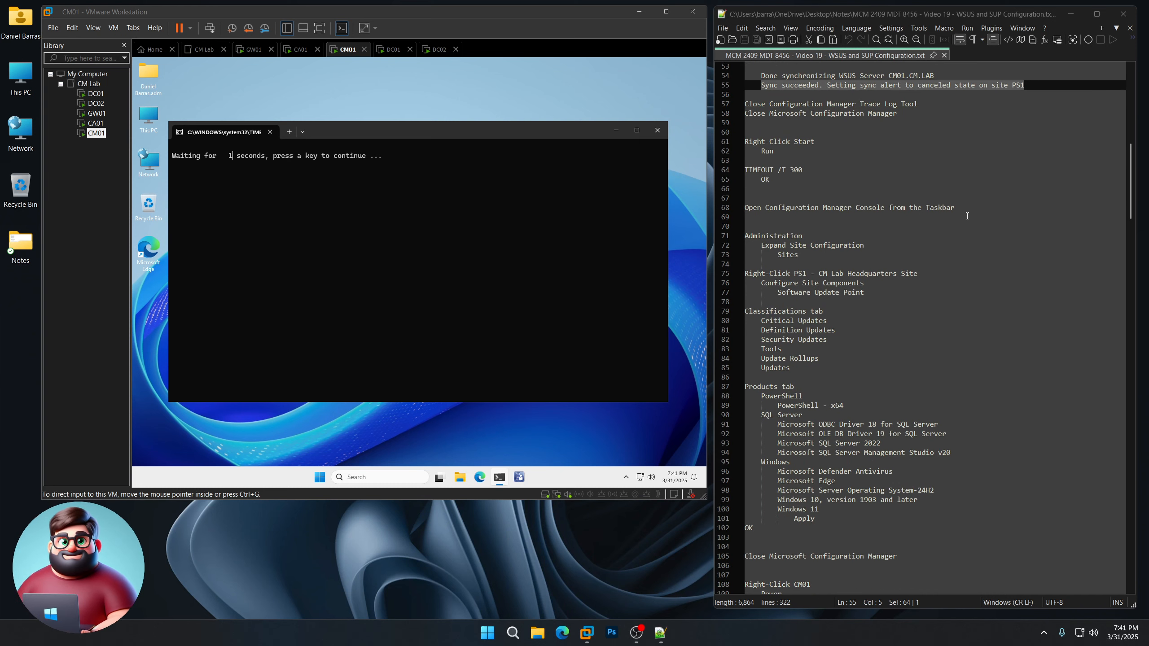
drag(961, 208, 744, 208)
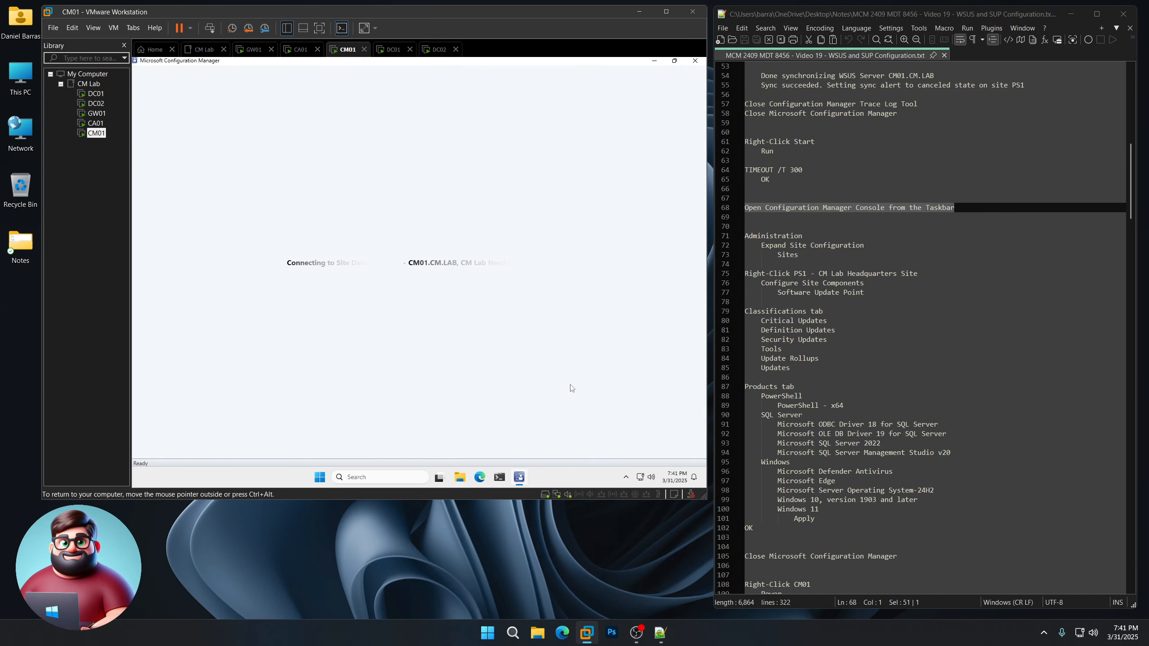
Step: Choose Configure Site Components > Software Update Point for site PS1 under Administration > Sites
scroll(859, 307, down, 2)
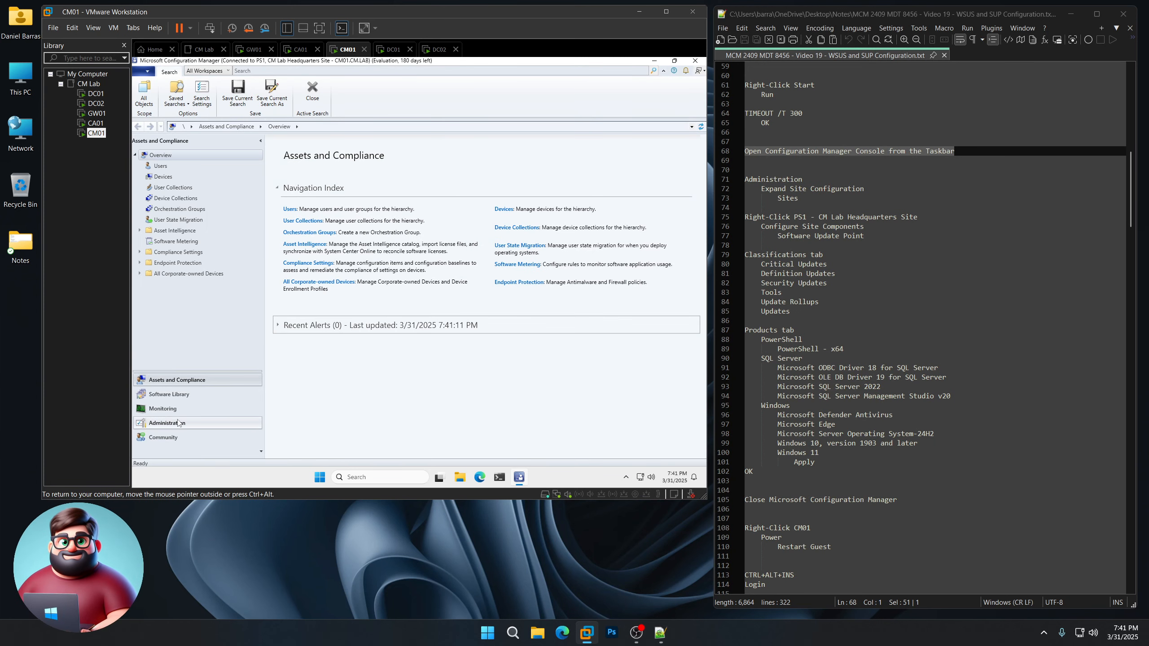
click(172, 424)
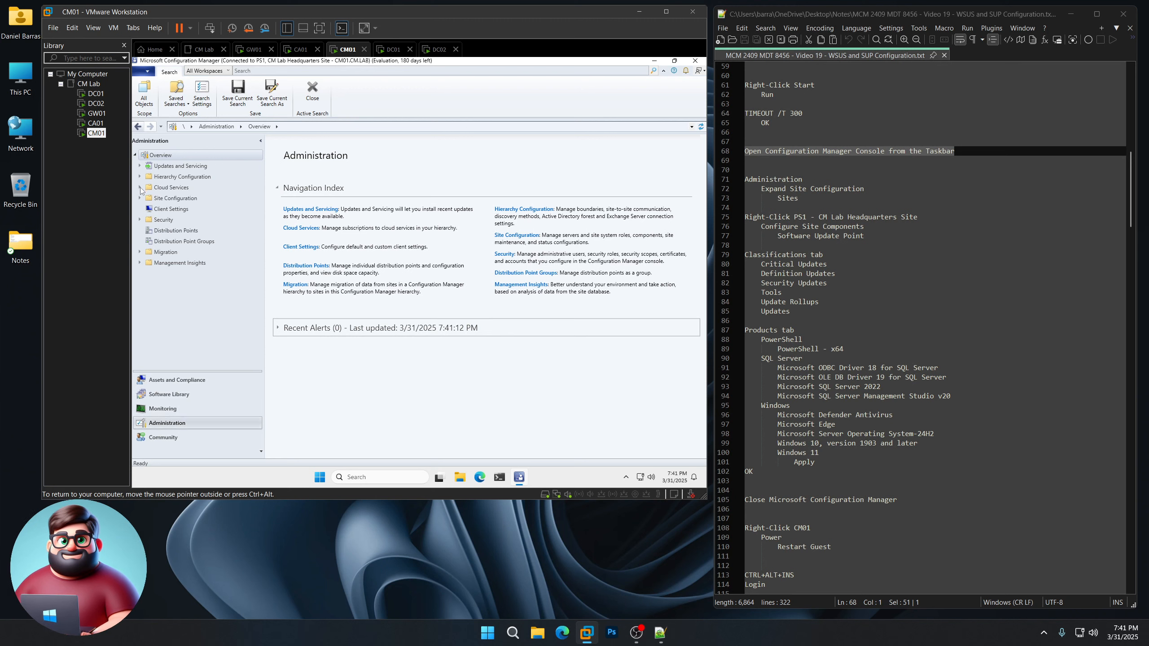
click(140, 199)
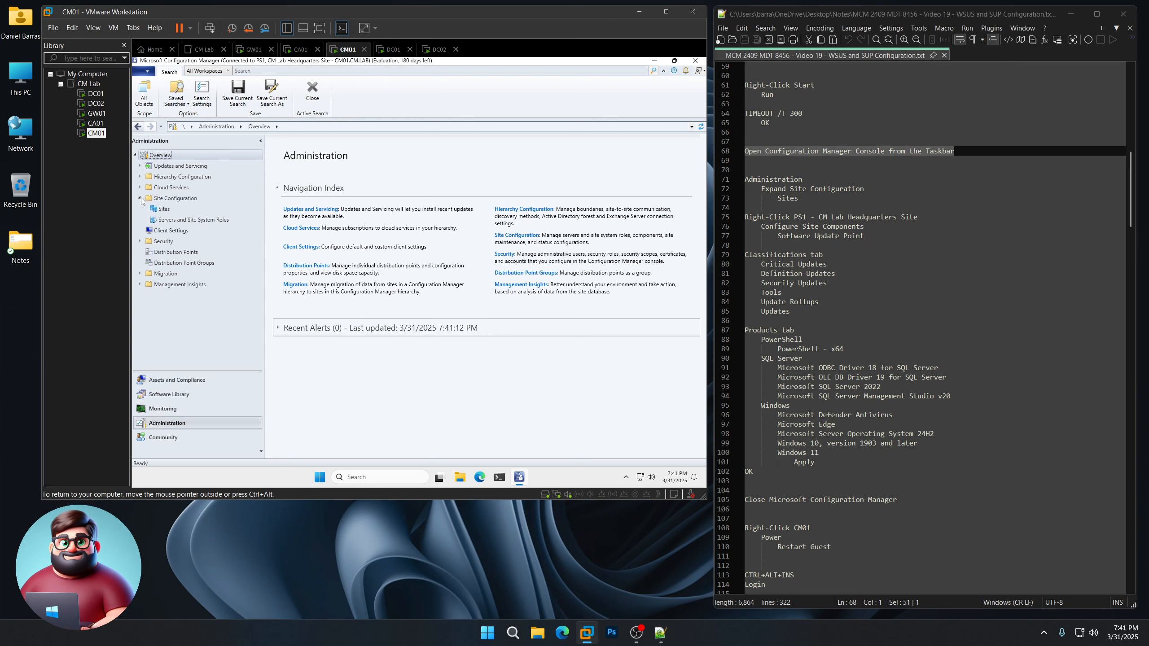
click(164, 210)
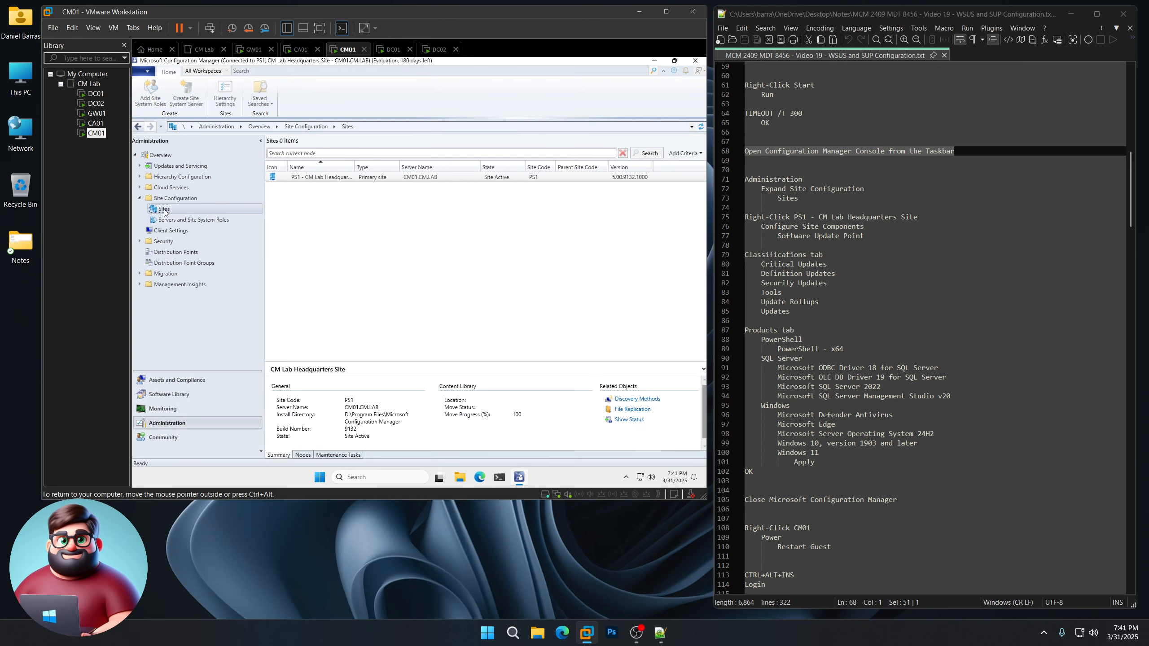
click(329, 181)
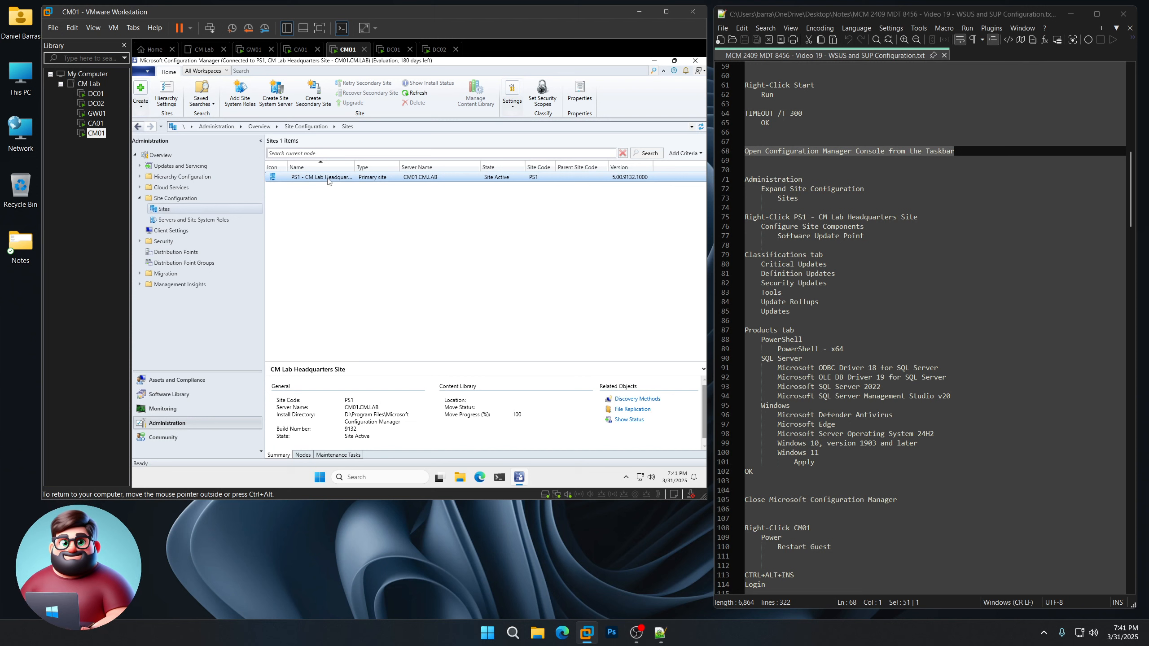
right_click(329, 181)
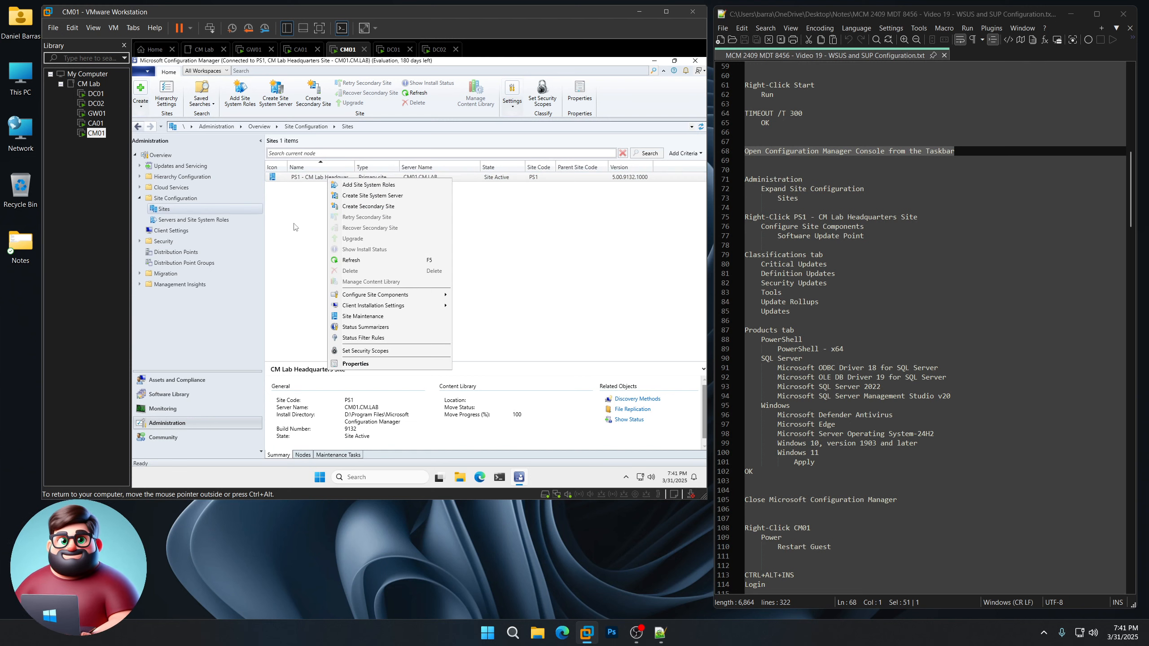
mouse_move(365, 299)
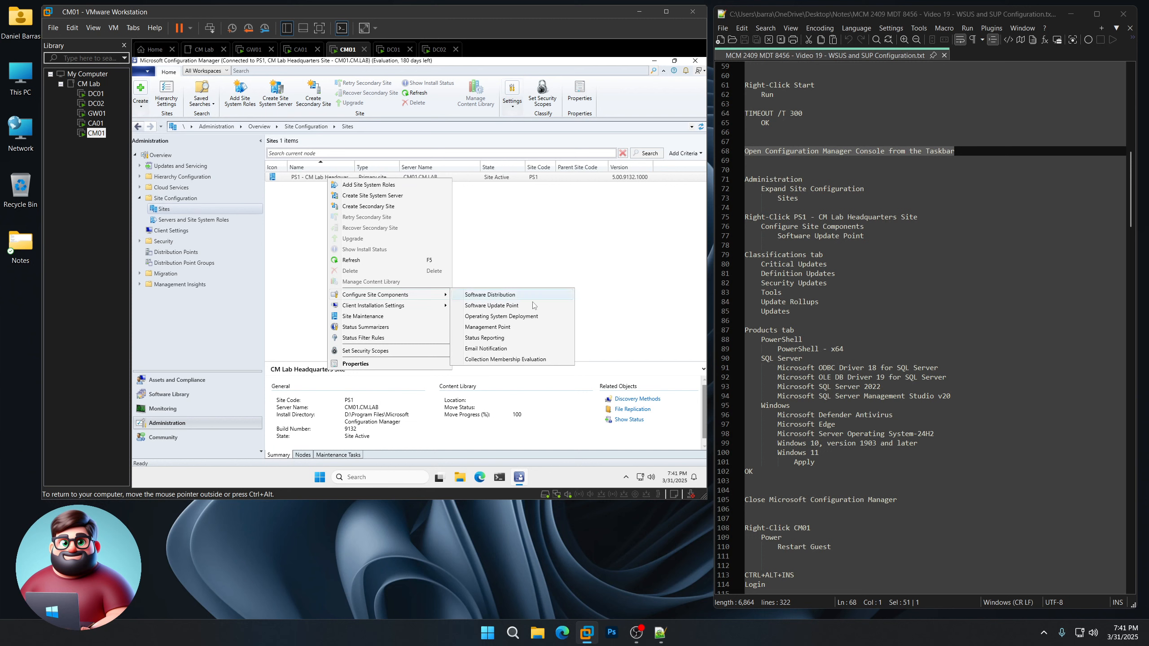
click(510, 306)
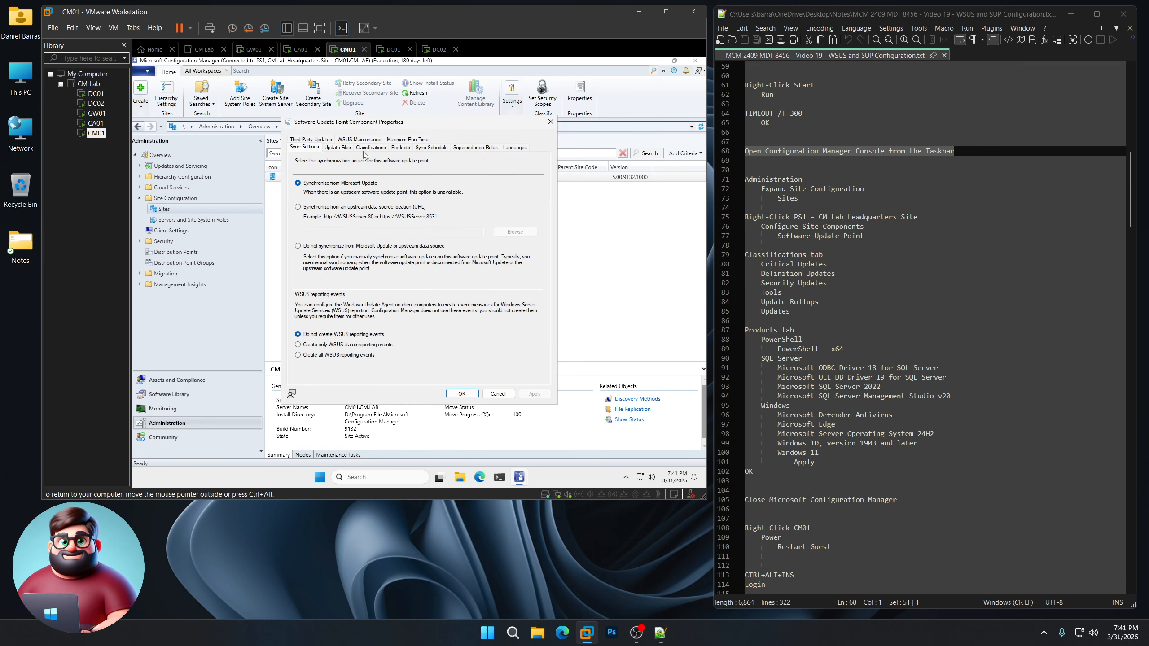
Step: Add Critical Updates and Tools to the synchronized update classifications
click(369, 148)
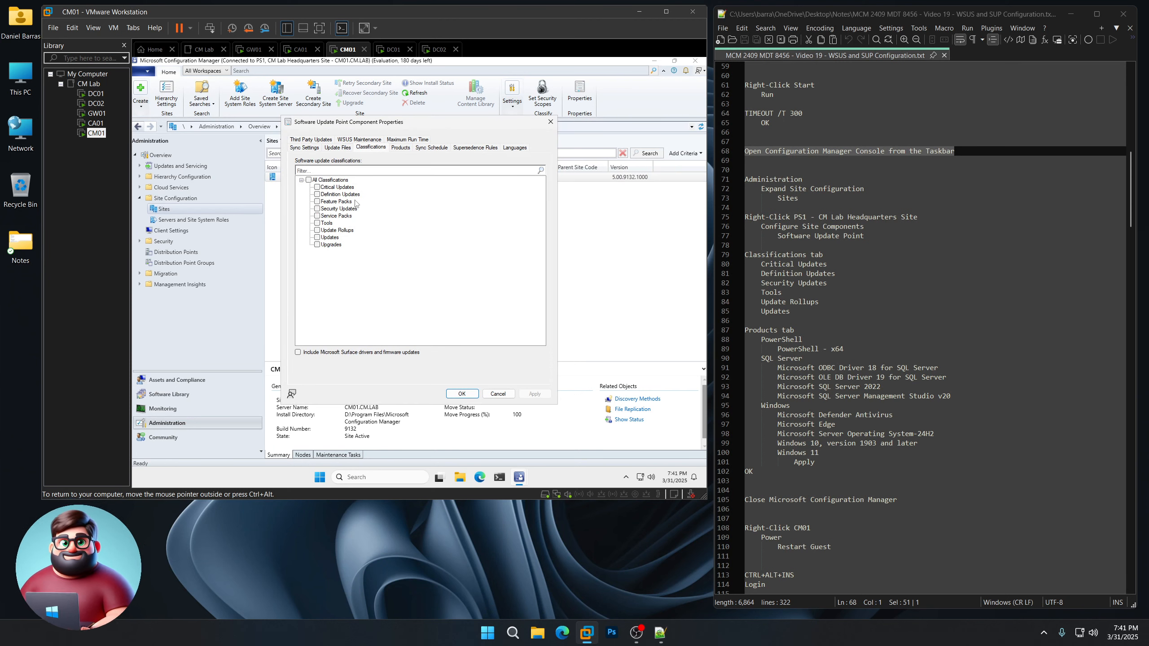
click(317, 187)
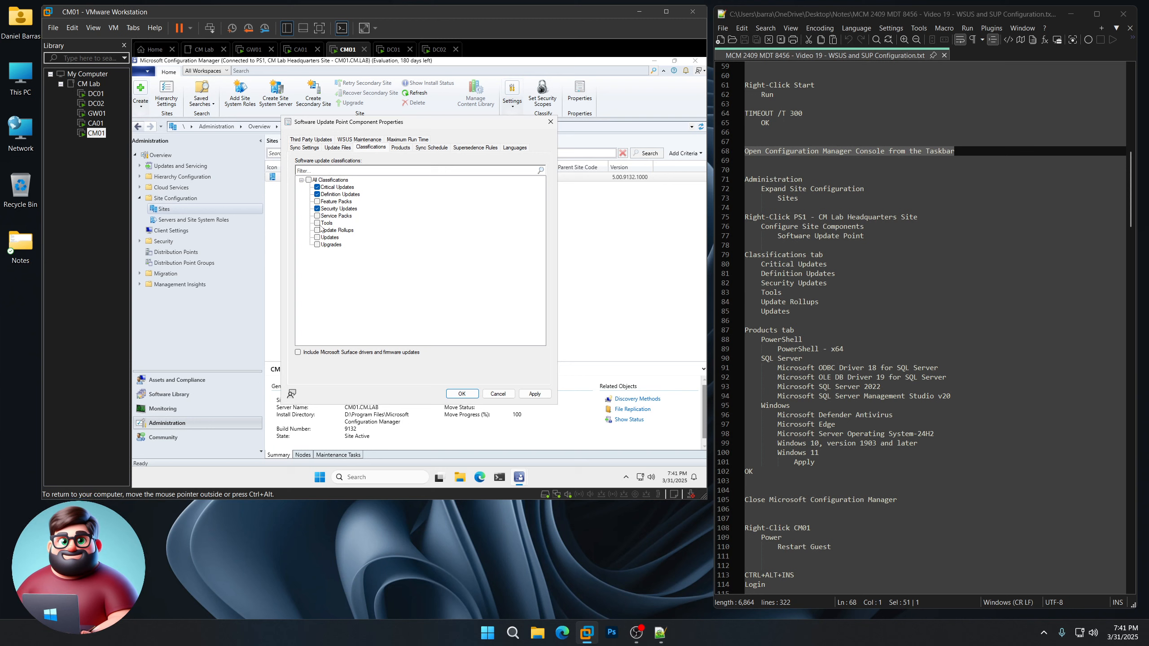
click(318, 223)
Step: Select PowerShell x64, ODBC Driver 18, OLE DB Driver 19, SQL Server 2022 and SSMS v20 products
click(400, 147)
scroll(387, 282, down, 1)
scroll(388, 283, down, 15)
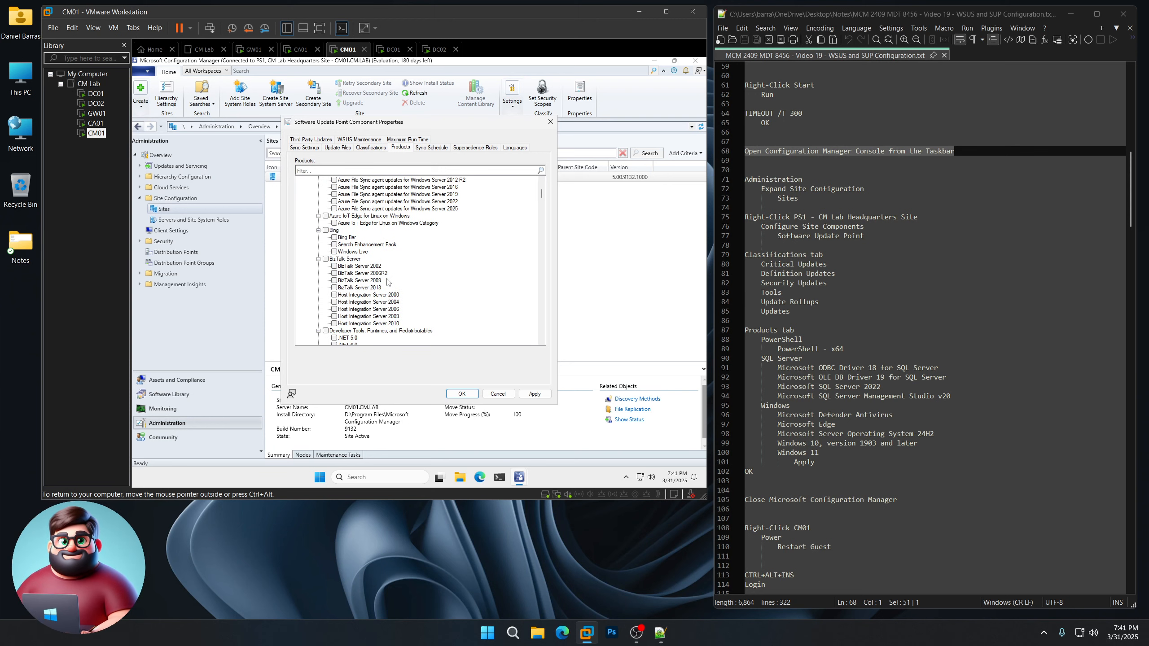
scroll(388, 282, down, 15)
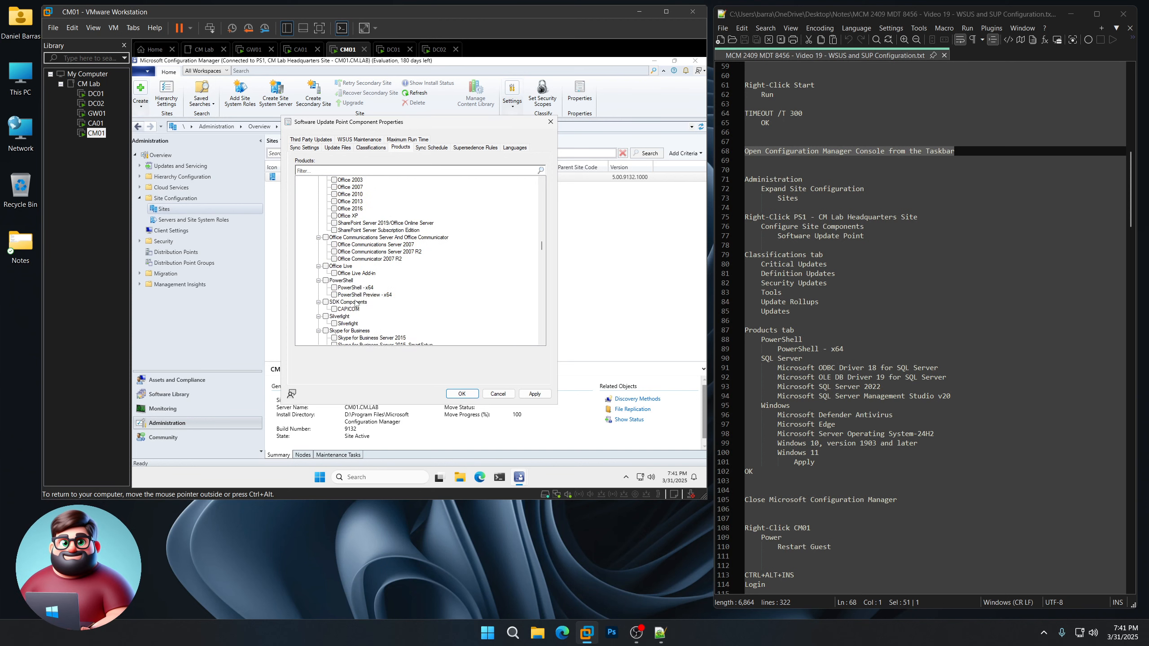
click(334, 288)
scroll(320, 295, down, 5)
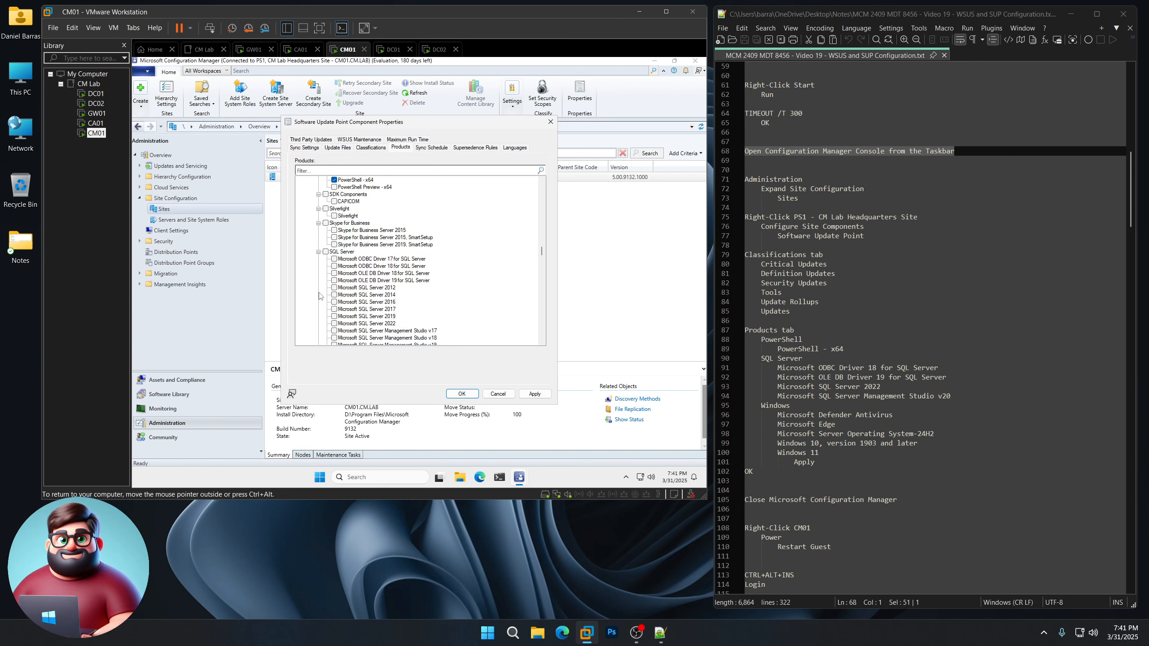
click(335, 266)
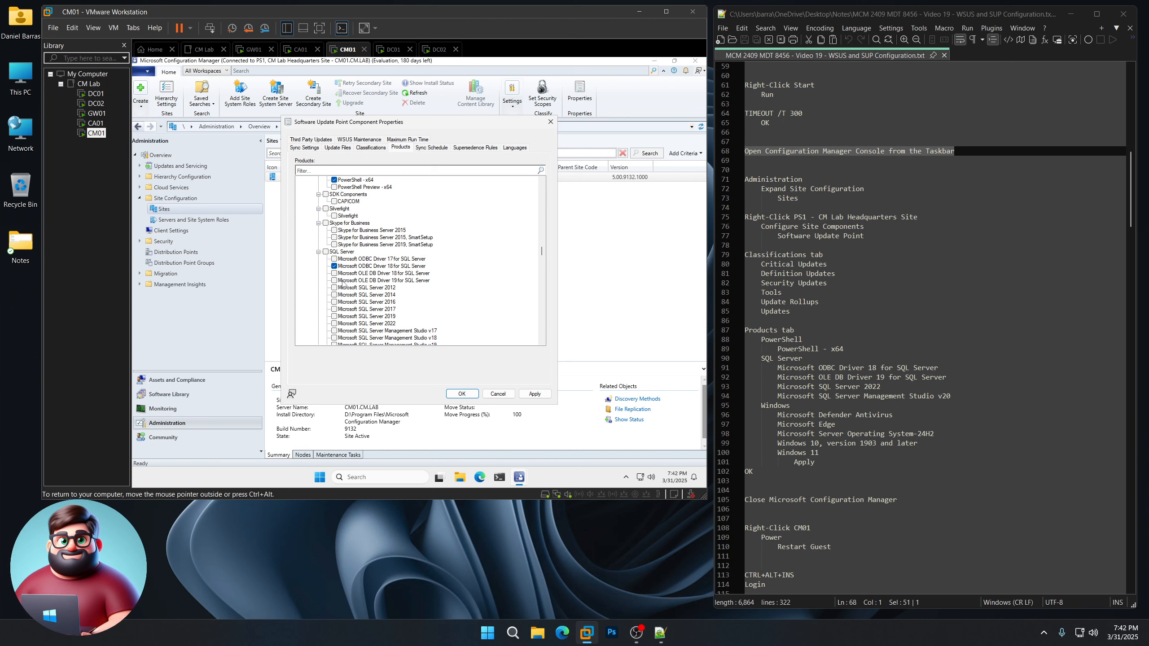
click(334, 281)
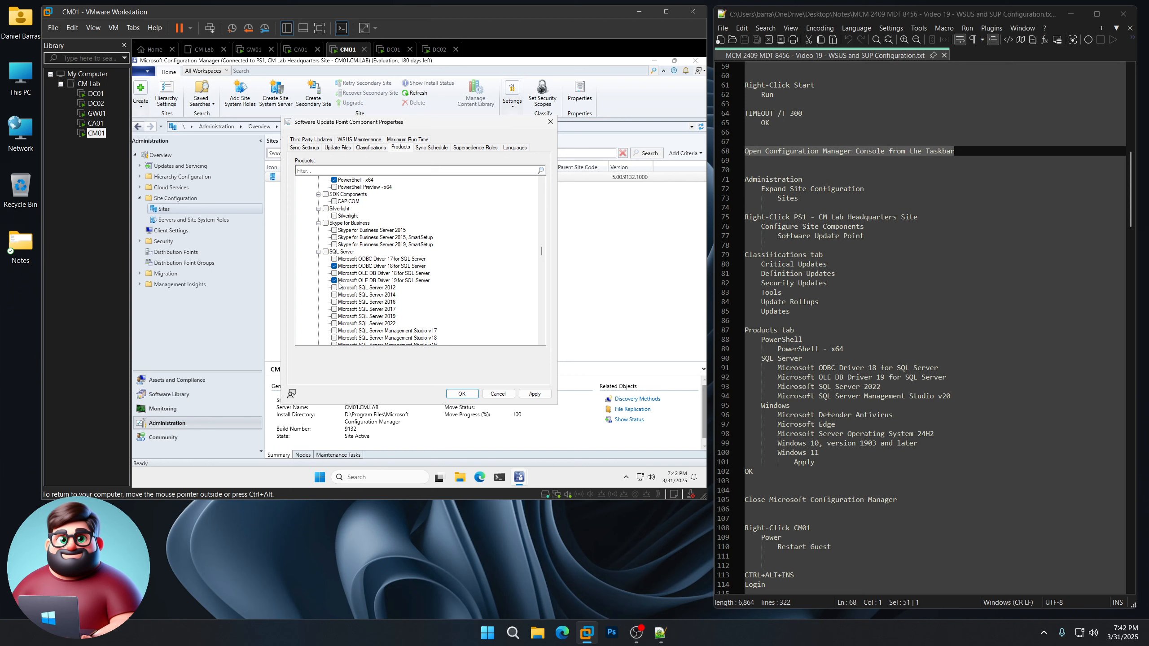
click(335, 324)
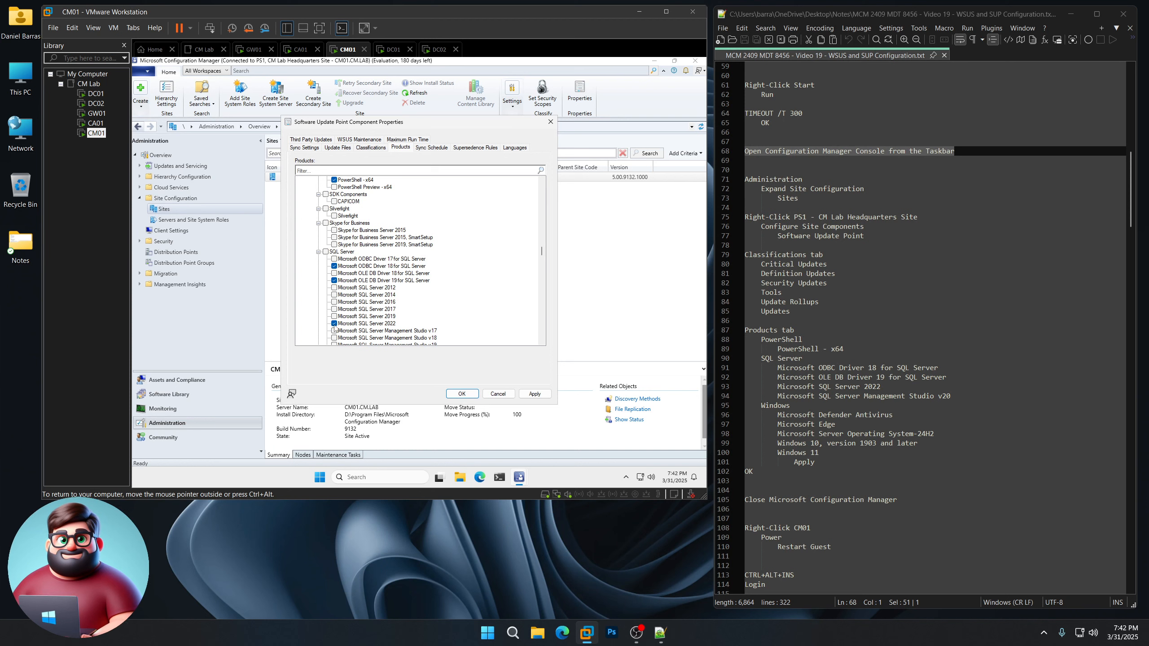
scroll(320, 323, down, 2)
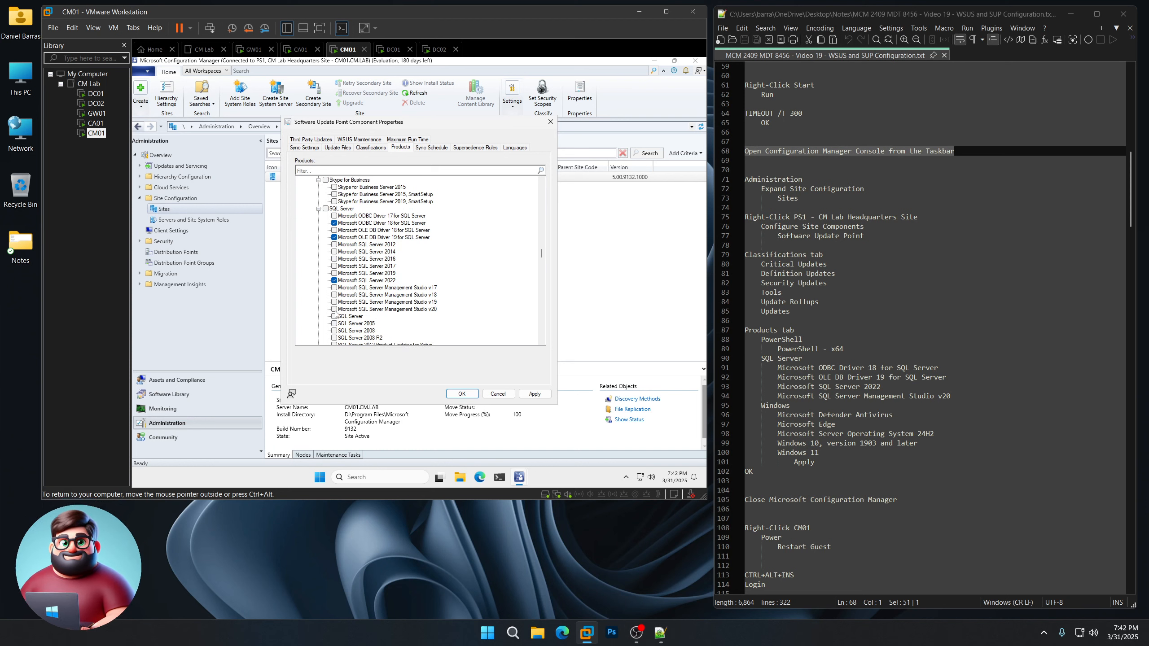
click(334, 309)
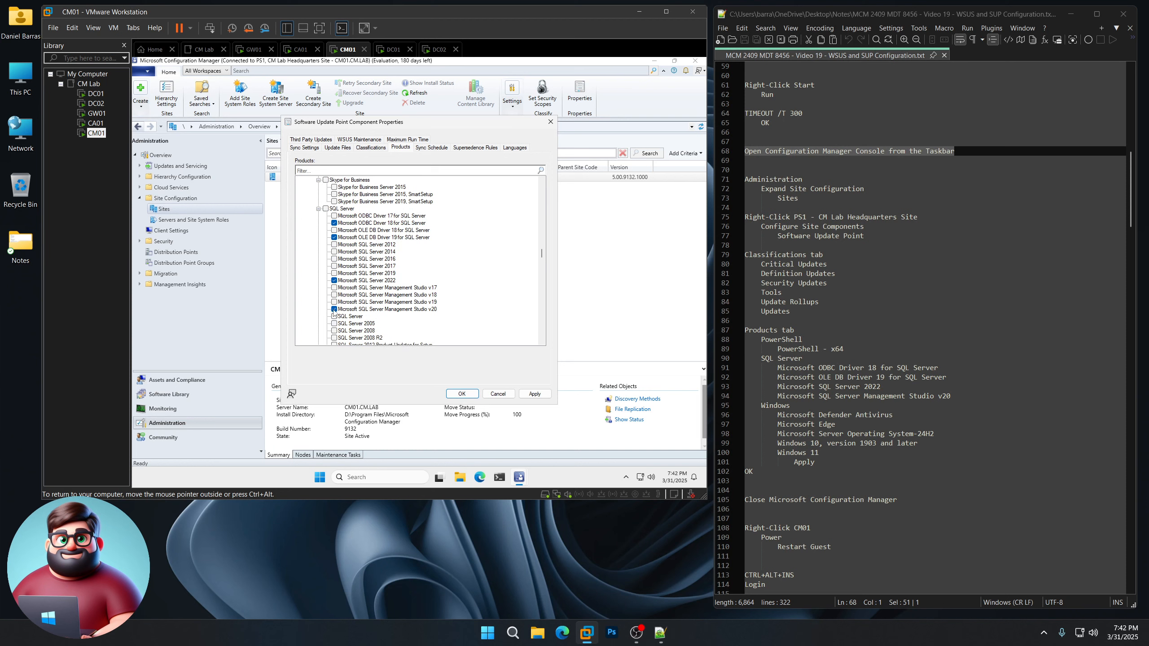
Step: Add Defender Antivirus, Edge, Server 24H2, Windows 10 1903+ and Windows 11, then Apply and OK
scroll(317, 307, down, 15)
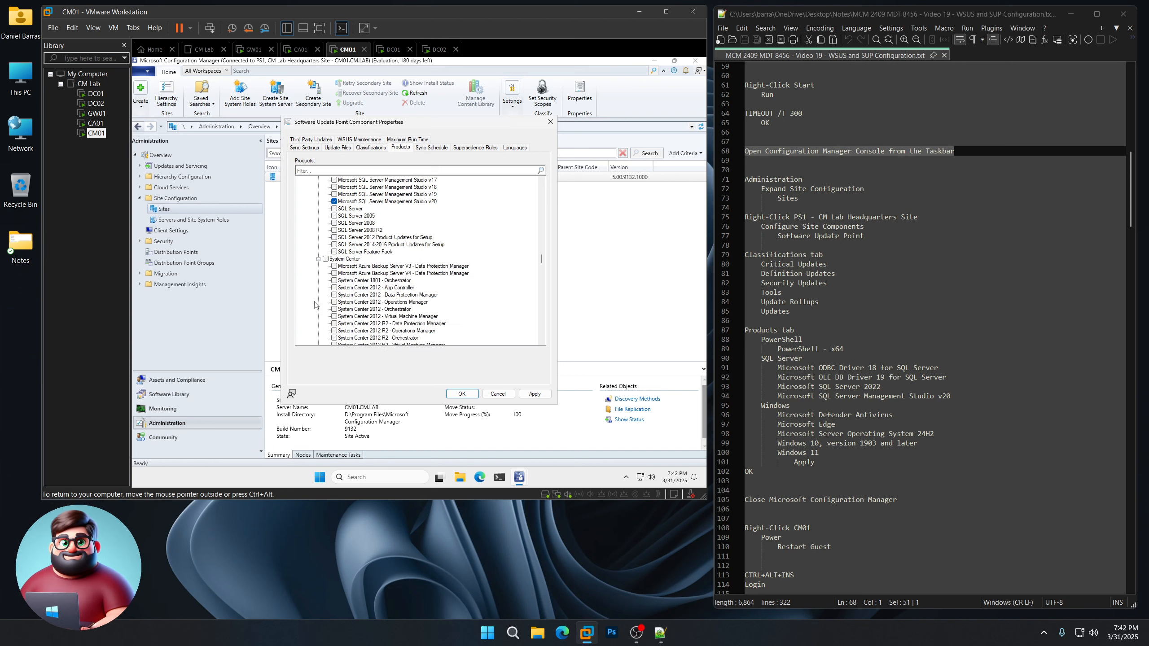
scroll(315, 304, down, 6)
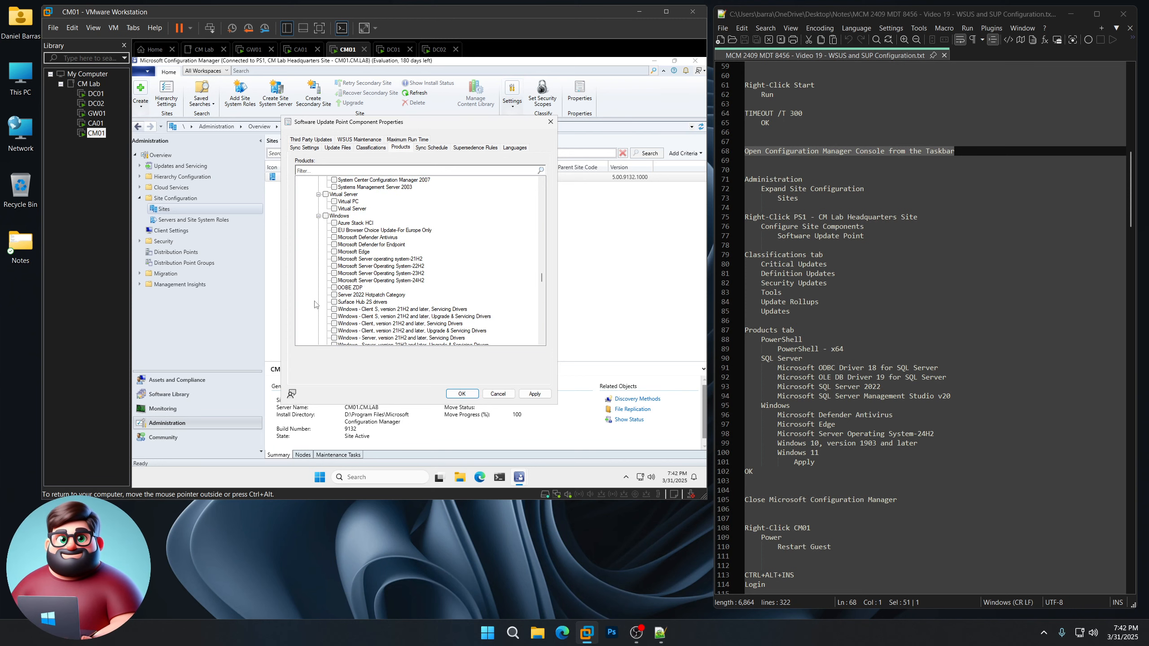
click(334, 237)
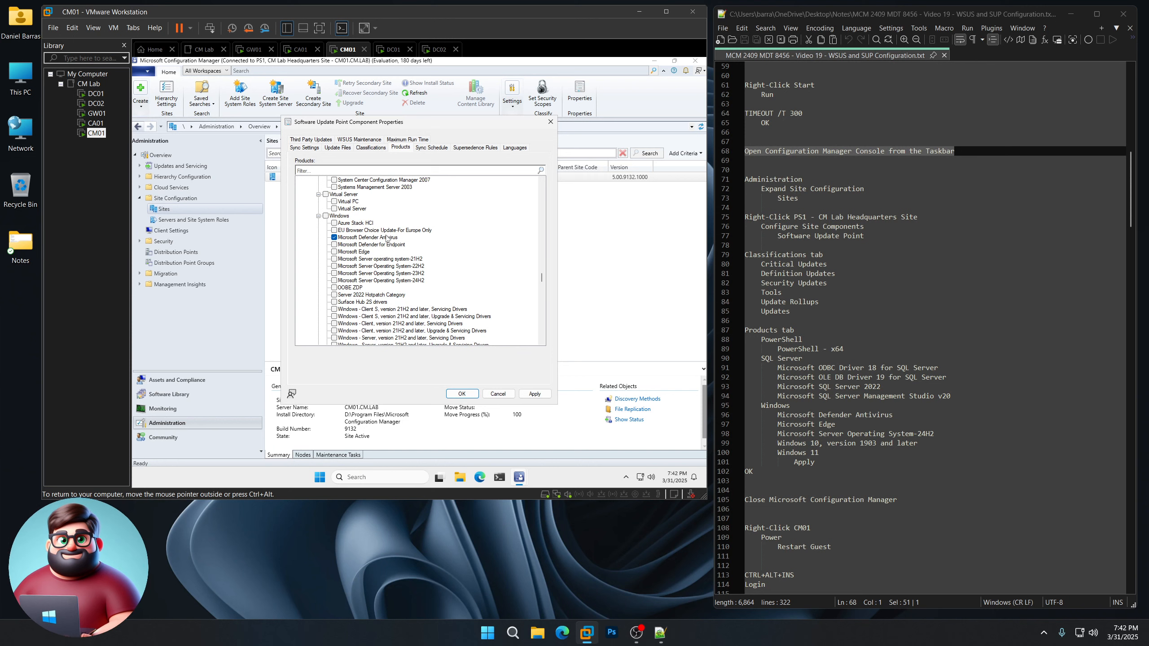
click(334, 252)
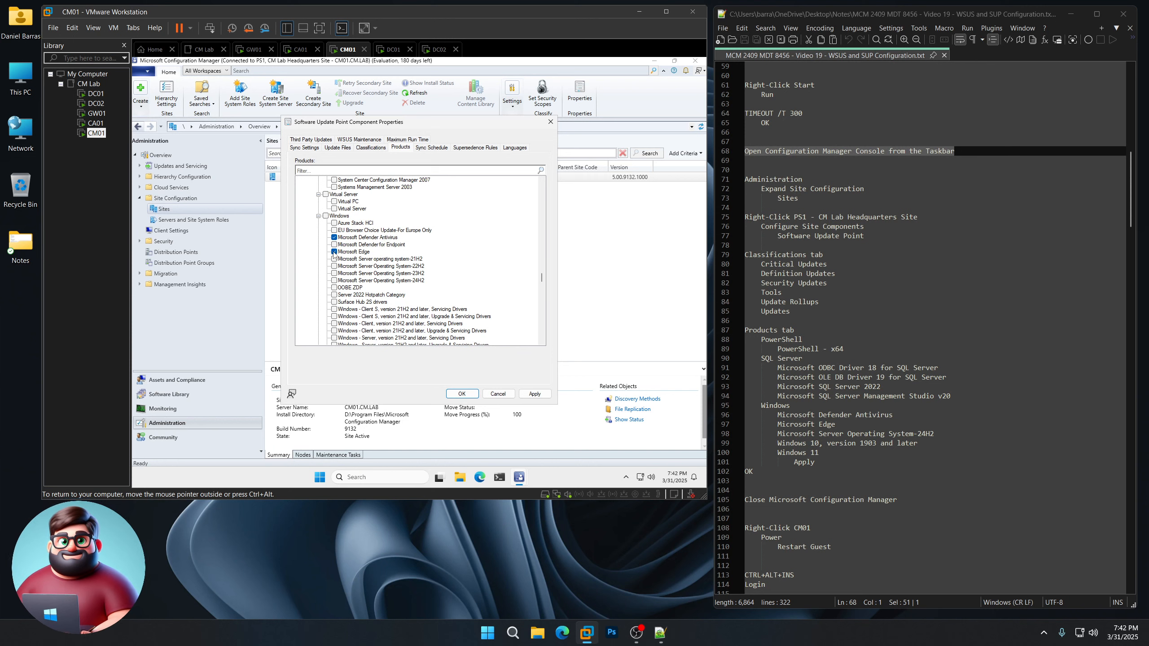
click(334, 281)
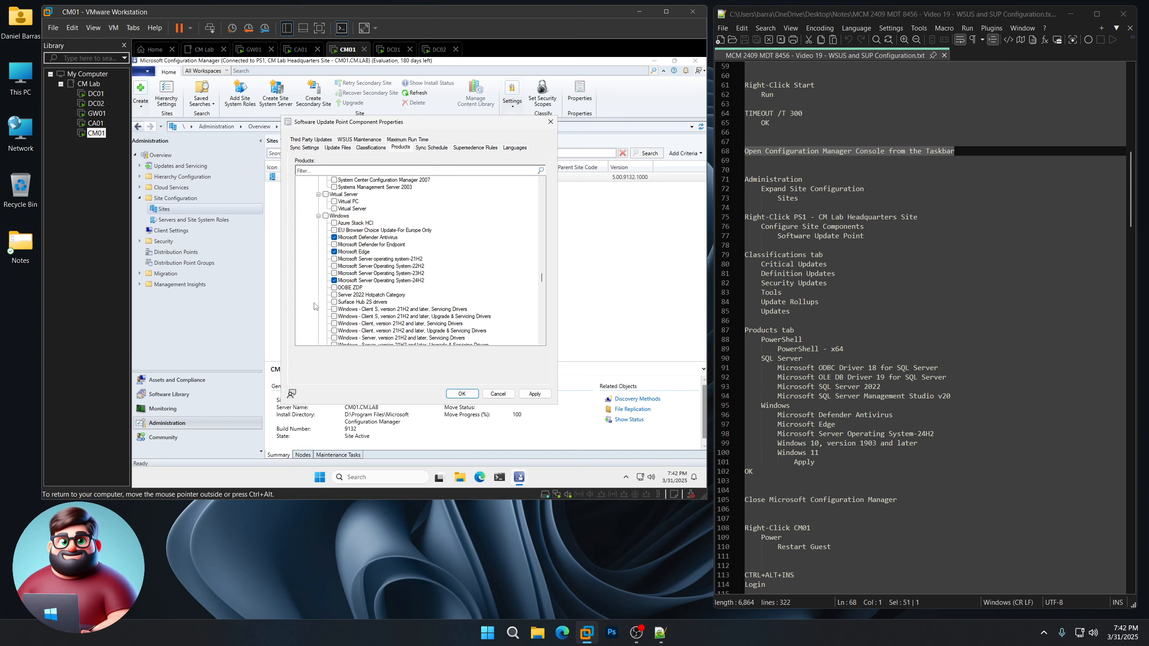
scroll(315, 307, down, 8)
scroll(315, 306, down, 7)
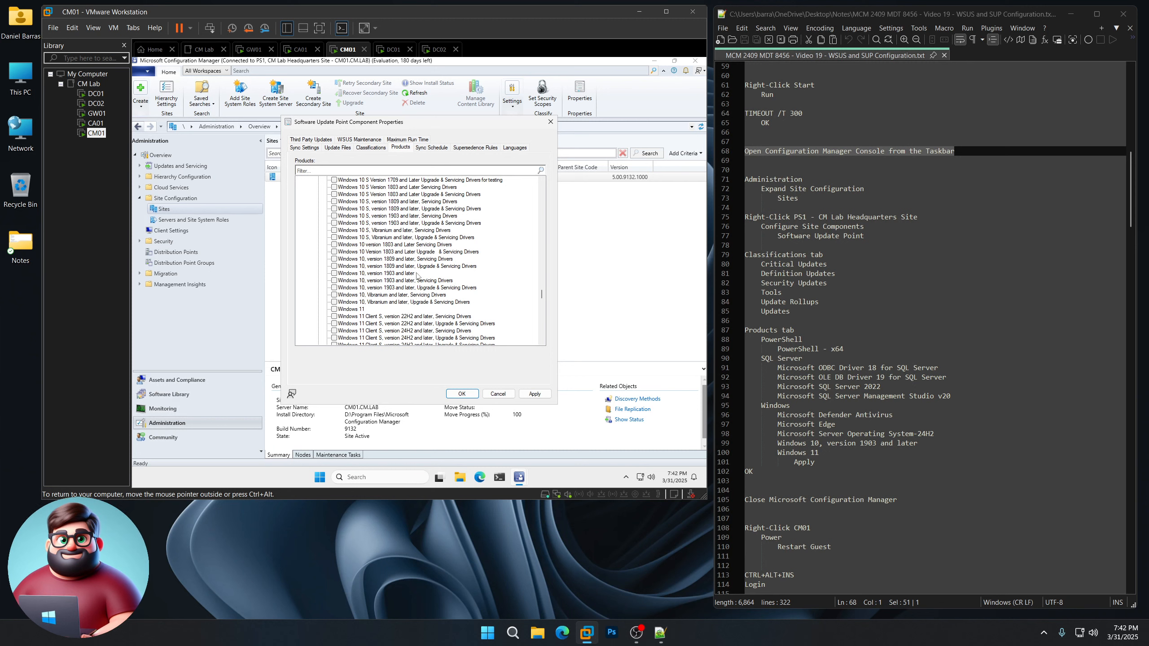
click(334, 273)
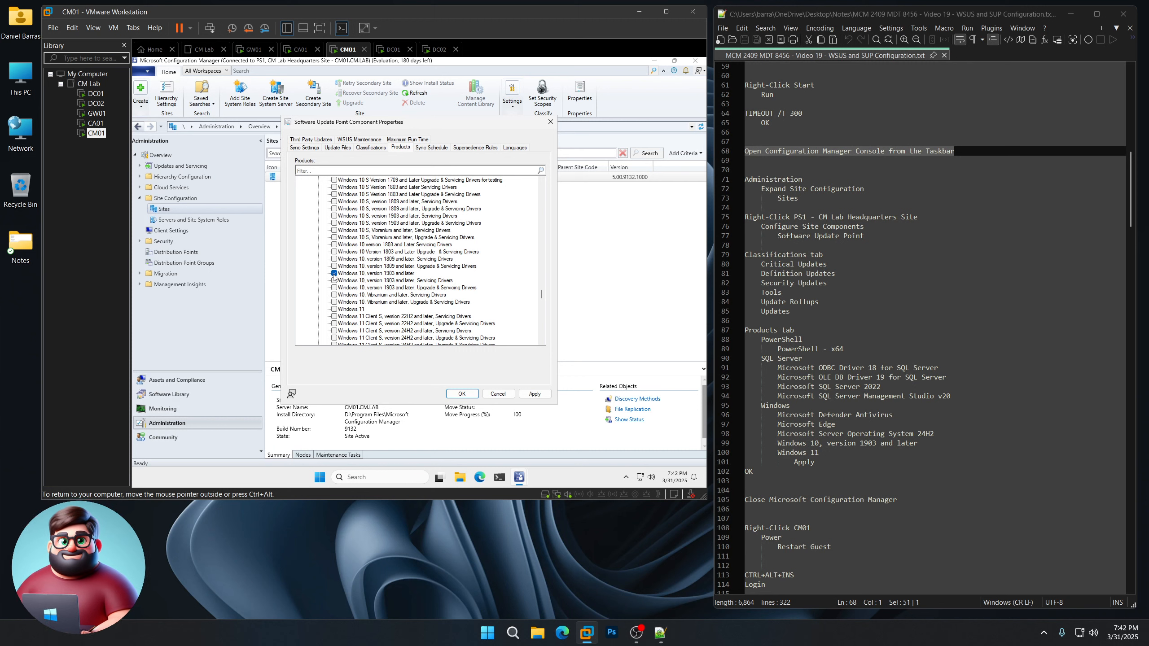
click(335, 310)
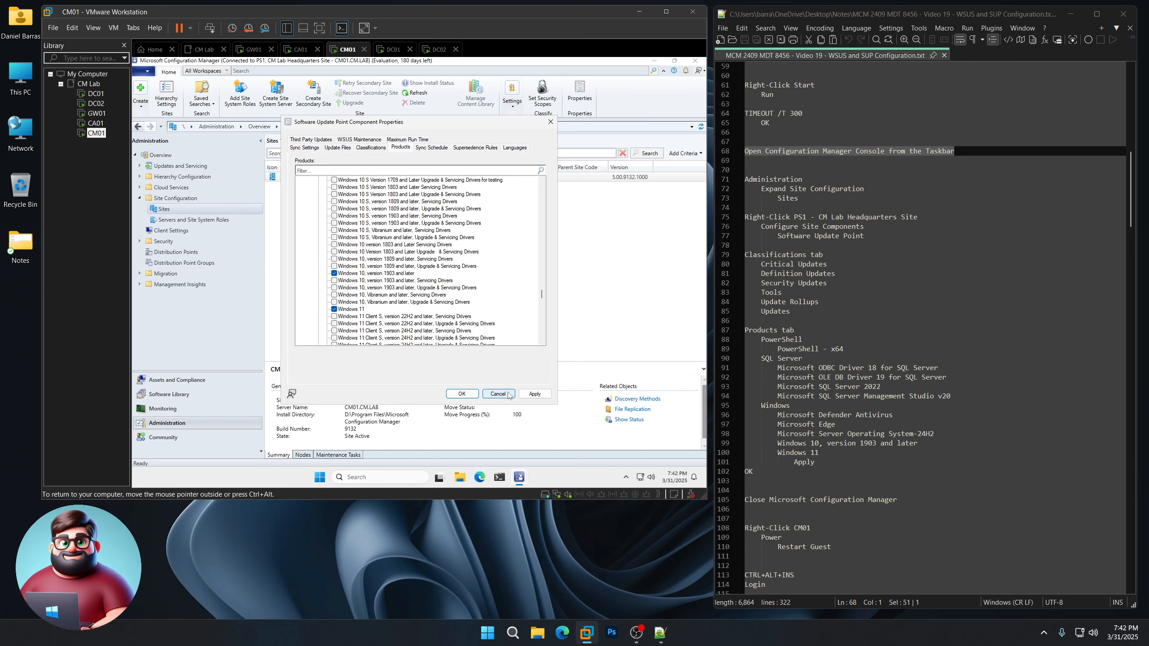
click(527, 393)
click(462, 393)
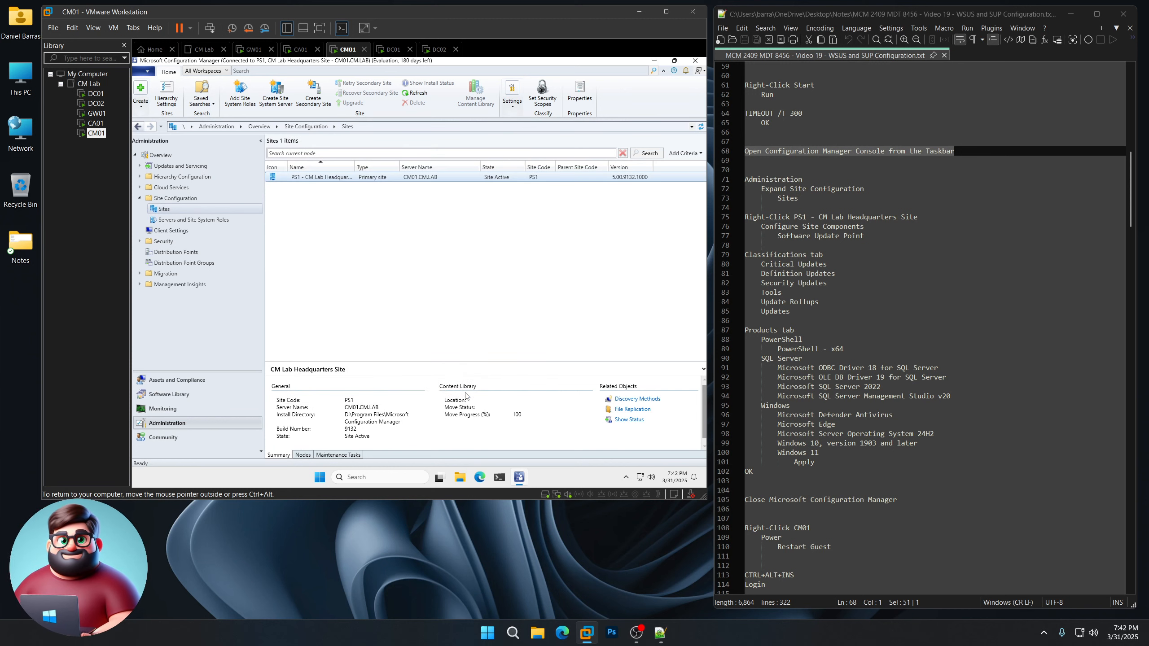
Step: Close the console and restart CM01 via Power > Restart Guest from the Library
click(695, 60)
scroll(811, 391, down, 9)
scroll(811, 391, down, 4)
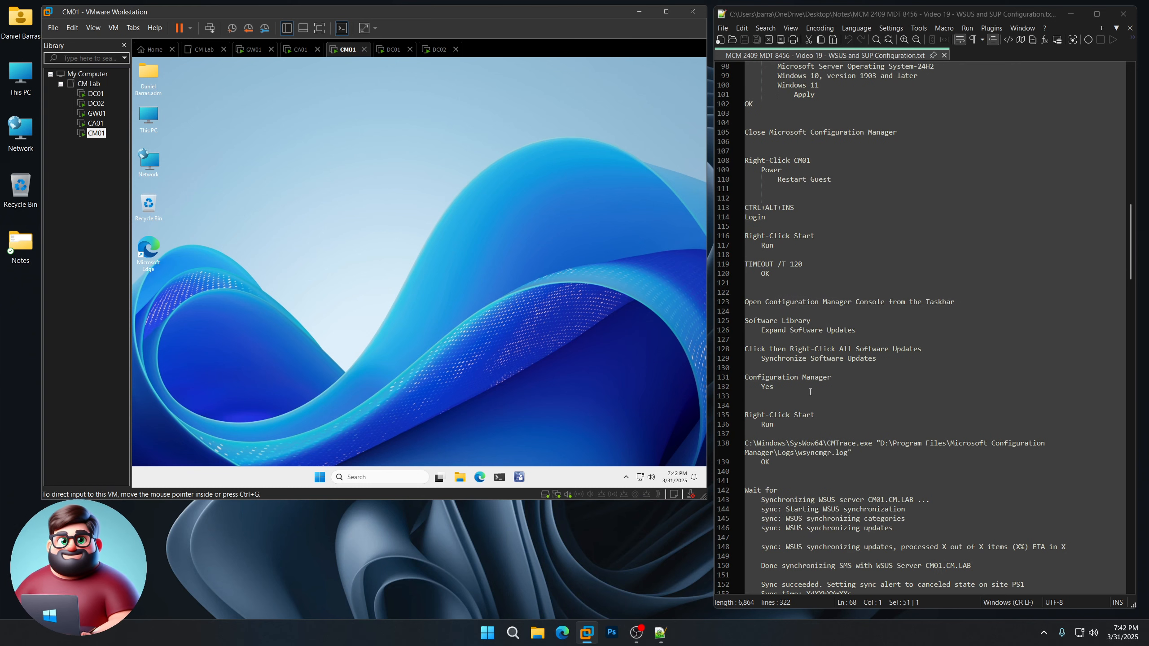
right_click(96, 132)
mouse_move(182, 212)
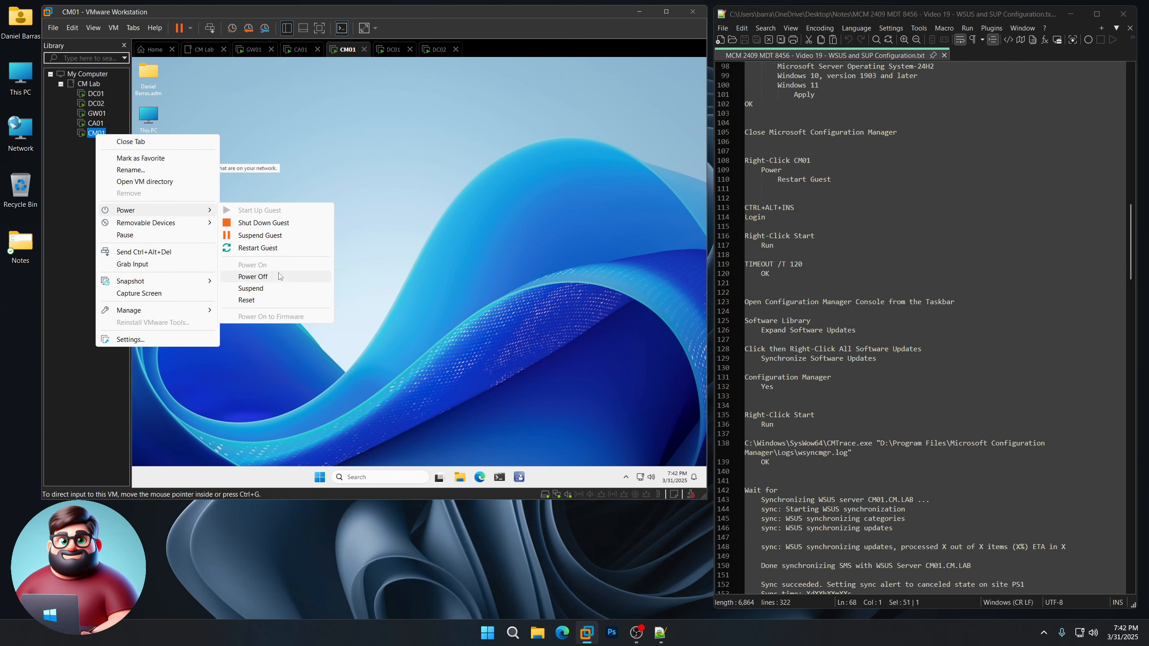
click(274, 251)
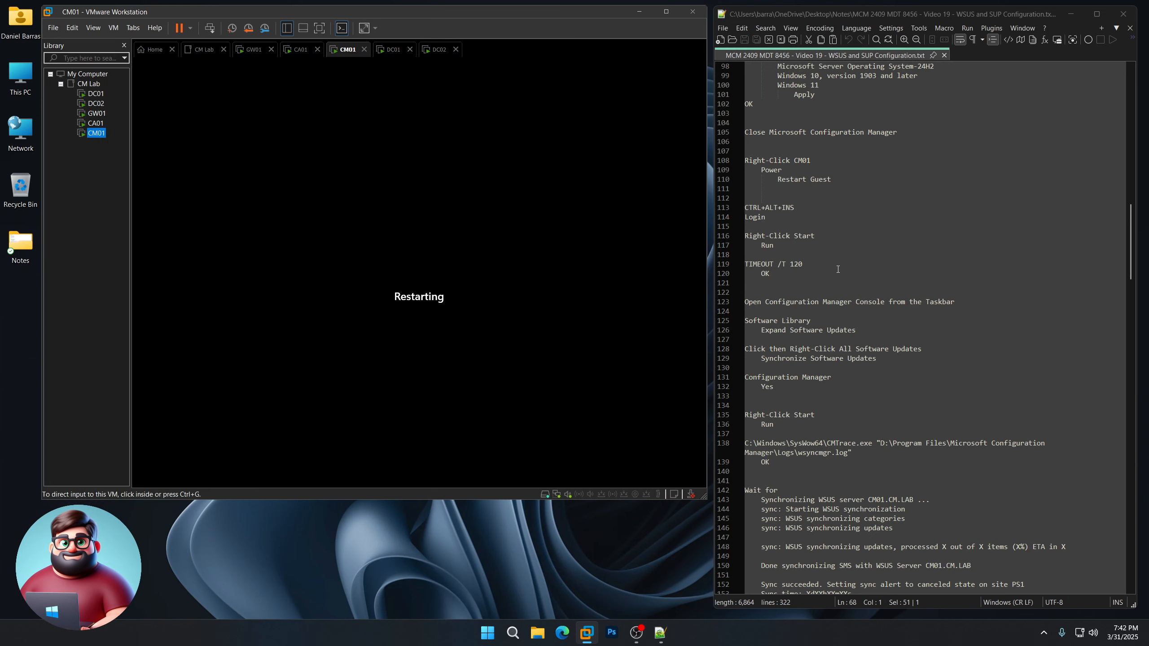
click(639, 566)
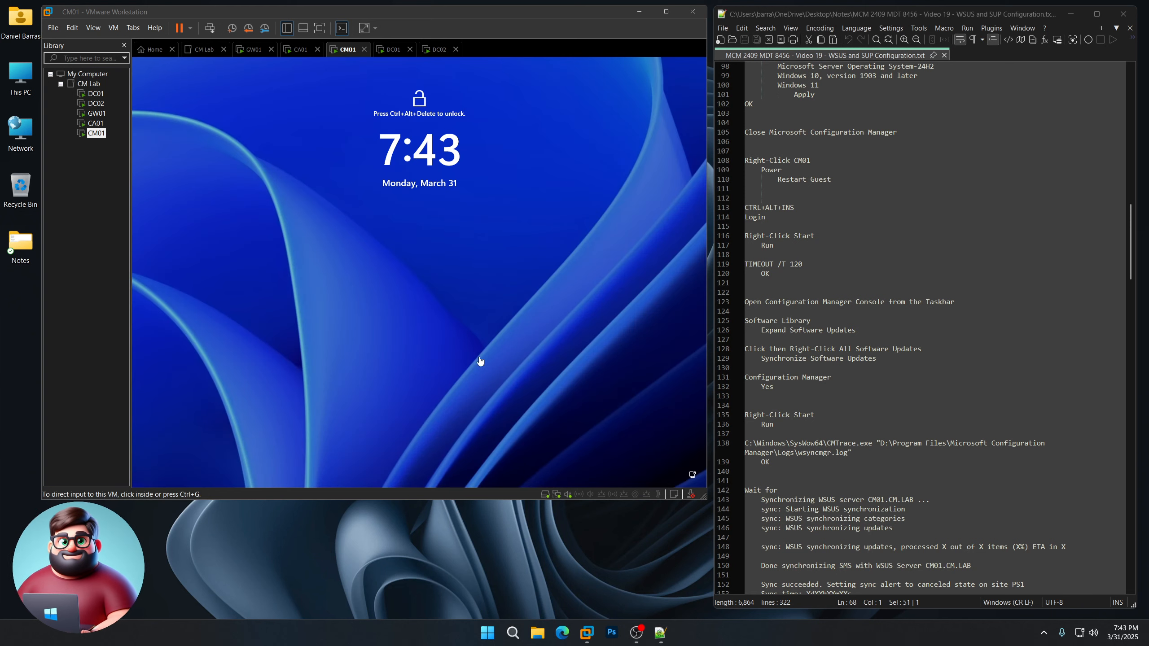
Step: Sign in to CM01 with Ctrl+Alt+Ins and the account password
click(467, 288)
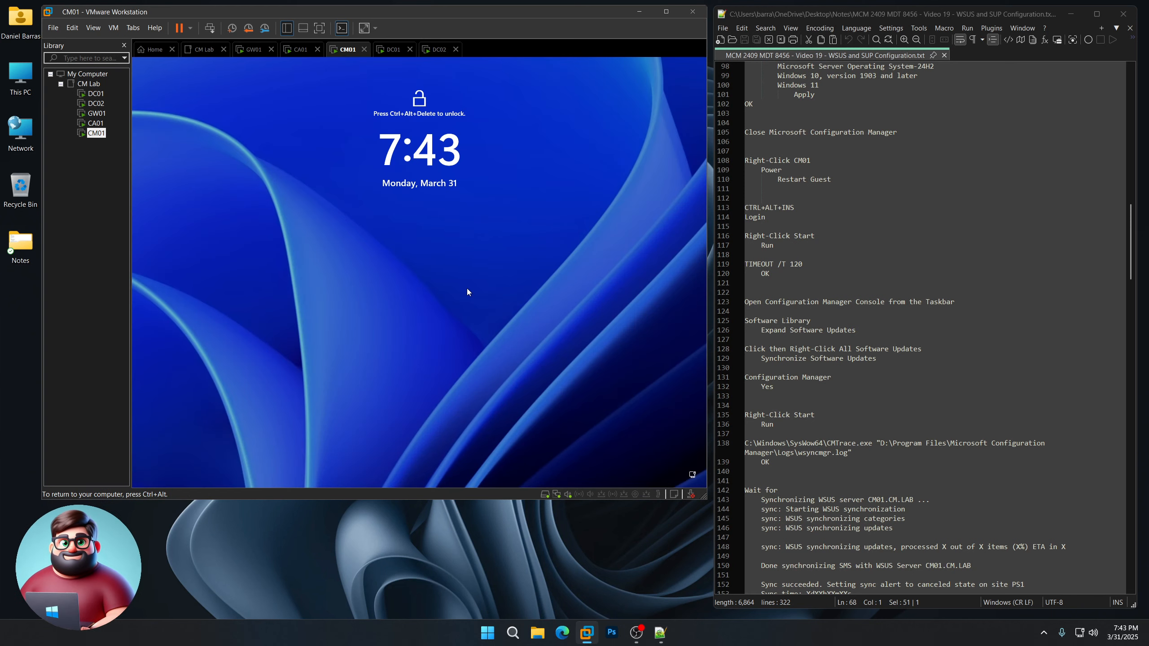
key(ctrl+alt+Insert)
text(P)
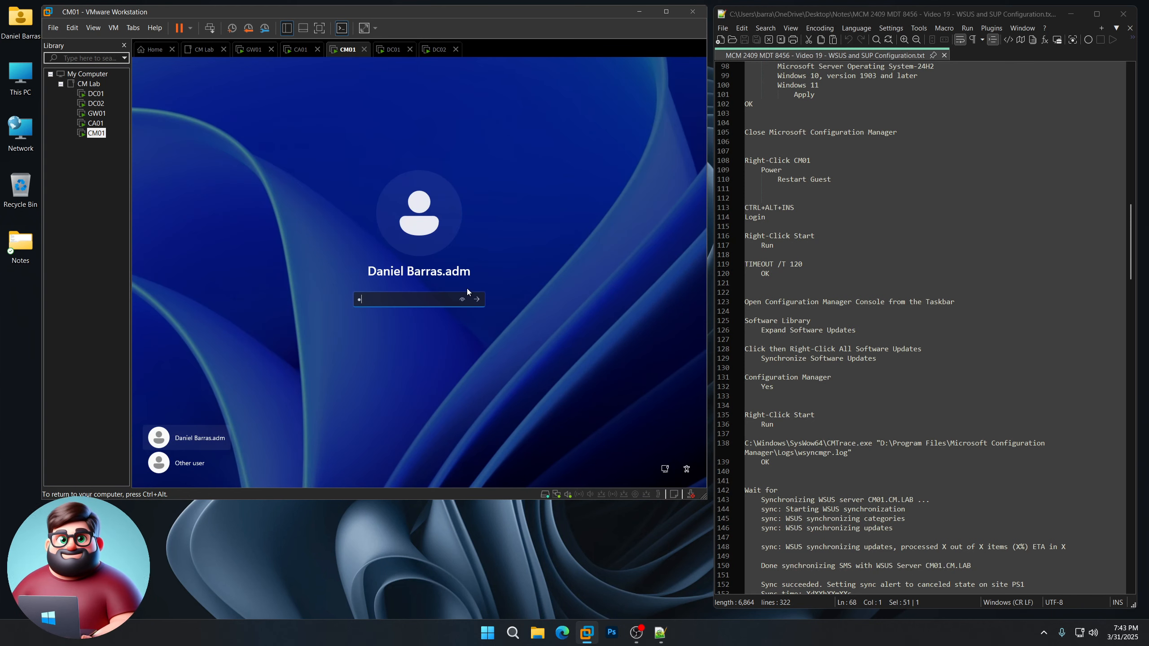
text(as)
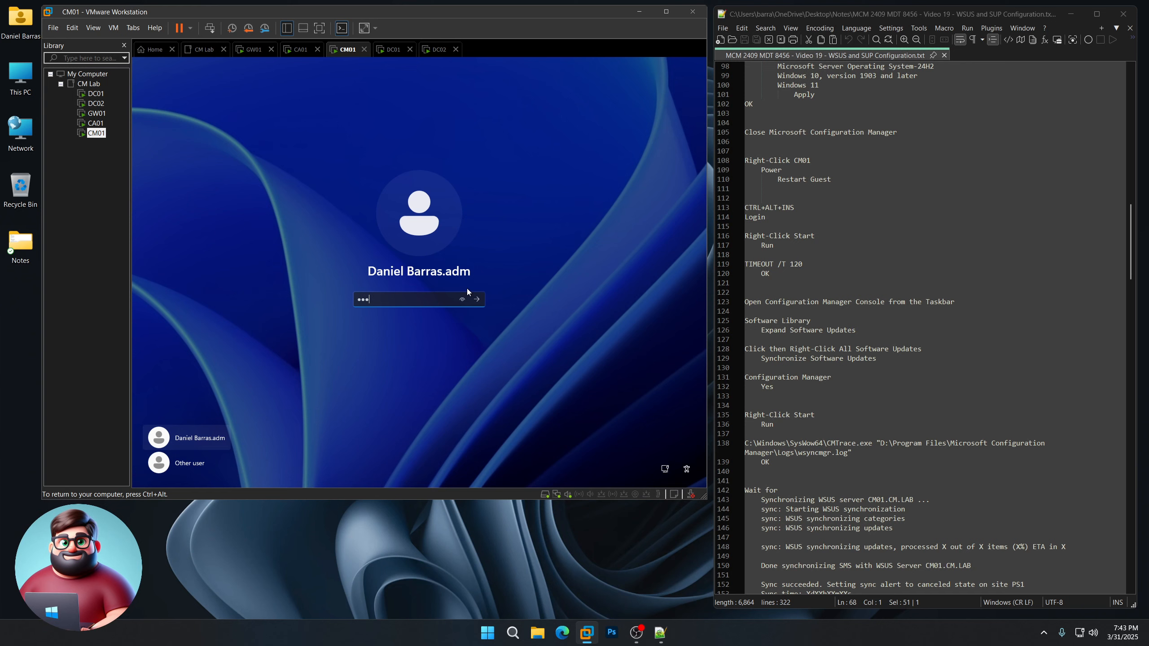
text(sw0rd)
key(Return)
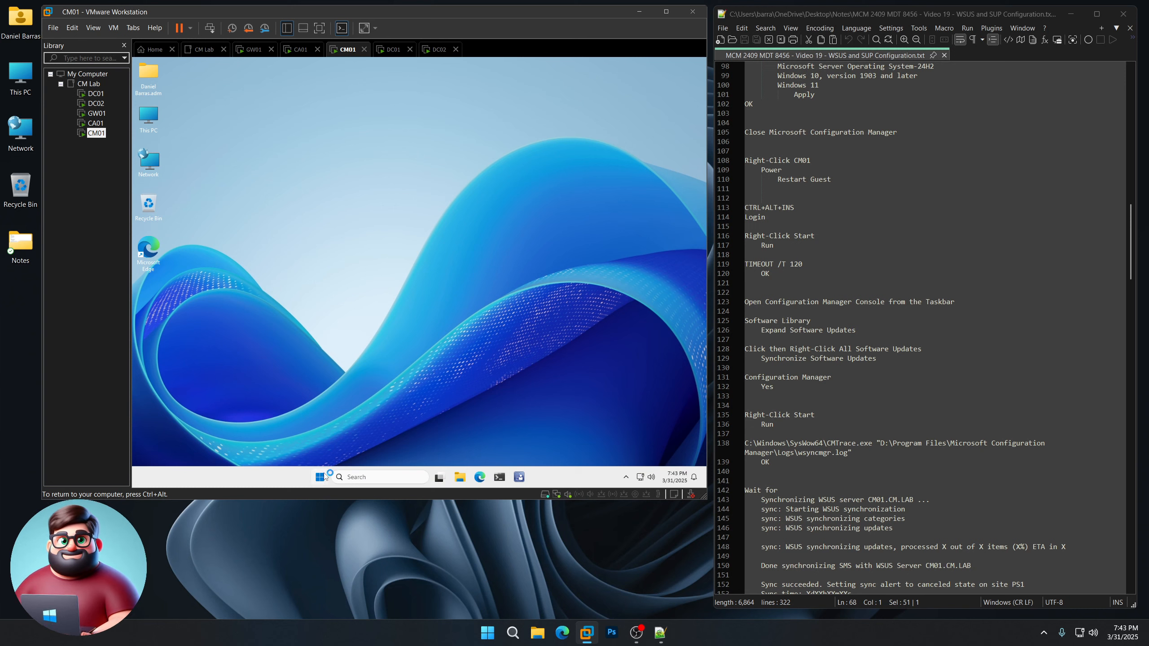
Step: Run TIMEOUT /T 120 from the Run history and let the wait finish
right_click(320, 476)
click(290, 427)
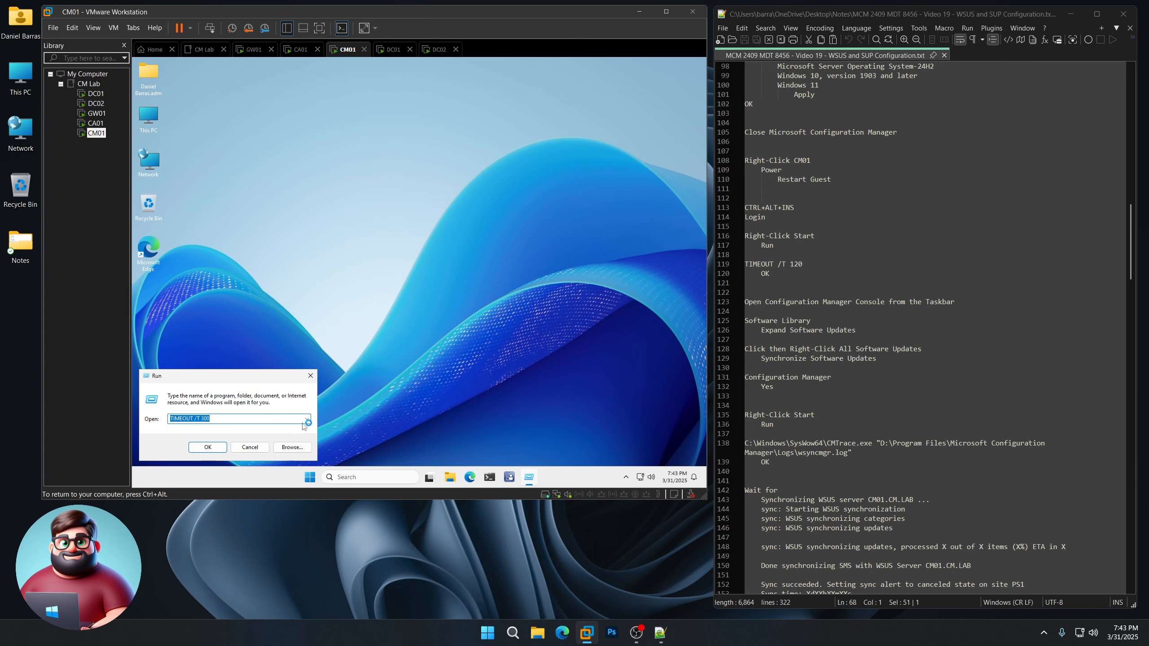
click(306, 418)
click(273, 442)
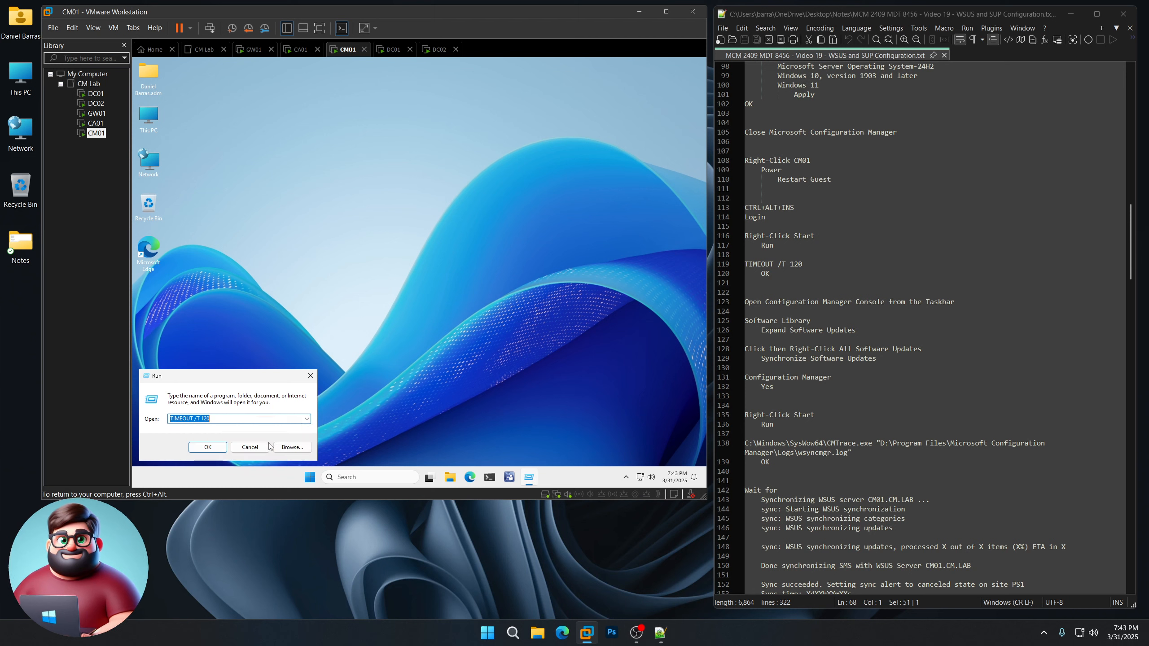
click(218, 451)
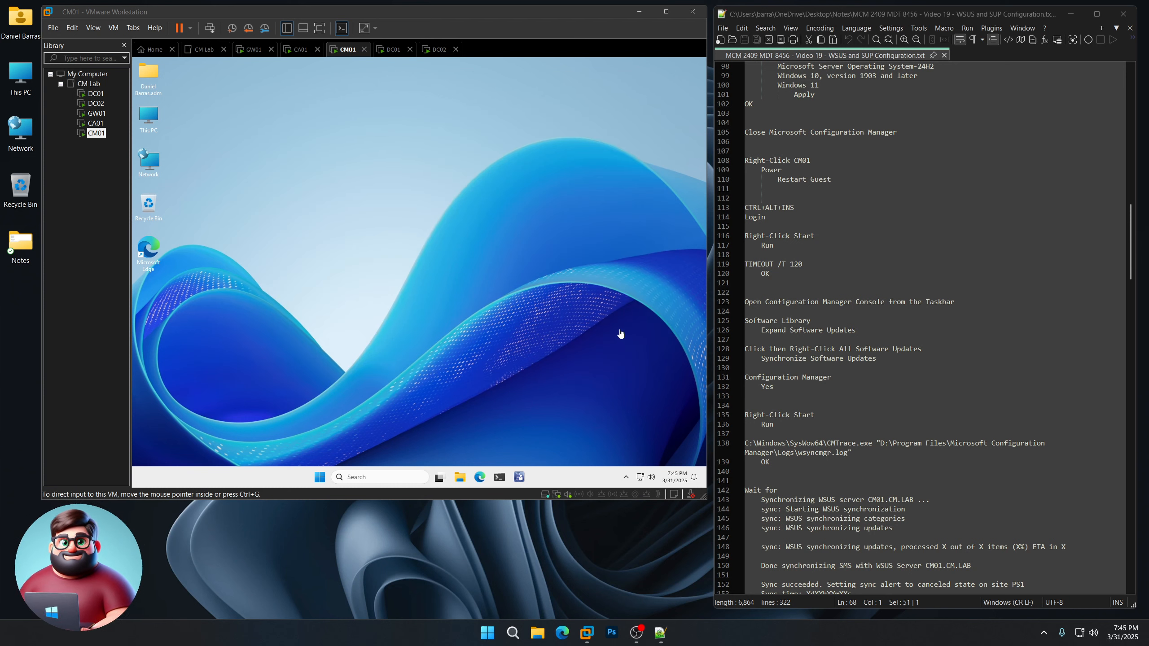
click(617, 330)
Step: Launch the Configuration Manager console and expand Software Updates in the Software Library
click(521, 478)
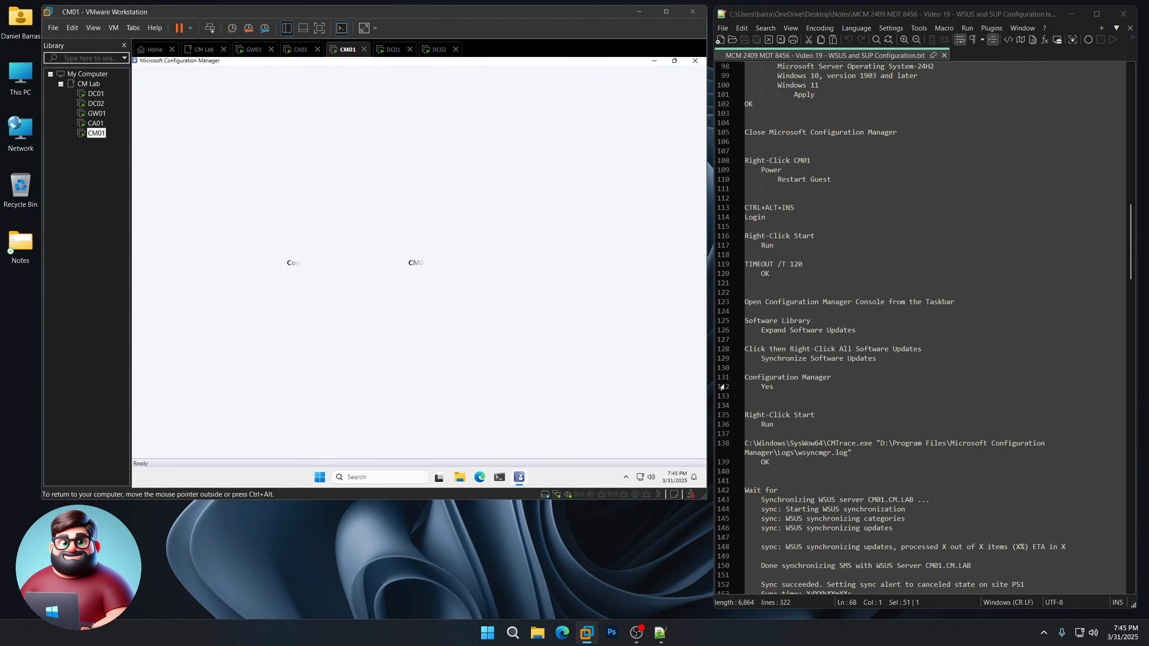
scroll(760, 201, down, 4)
drag(745, 189, 813, 286)
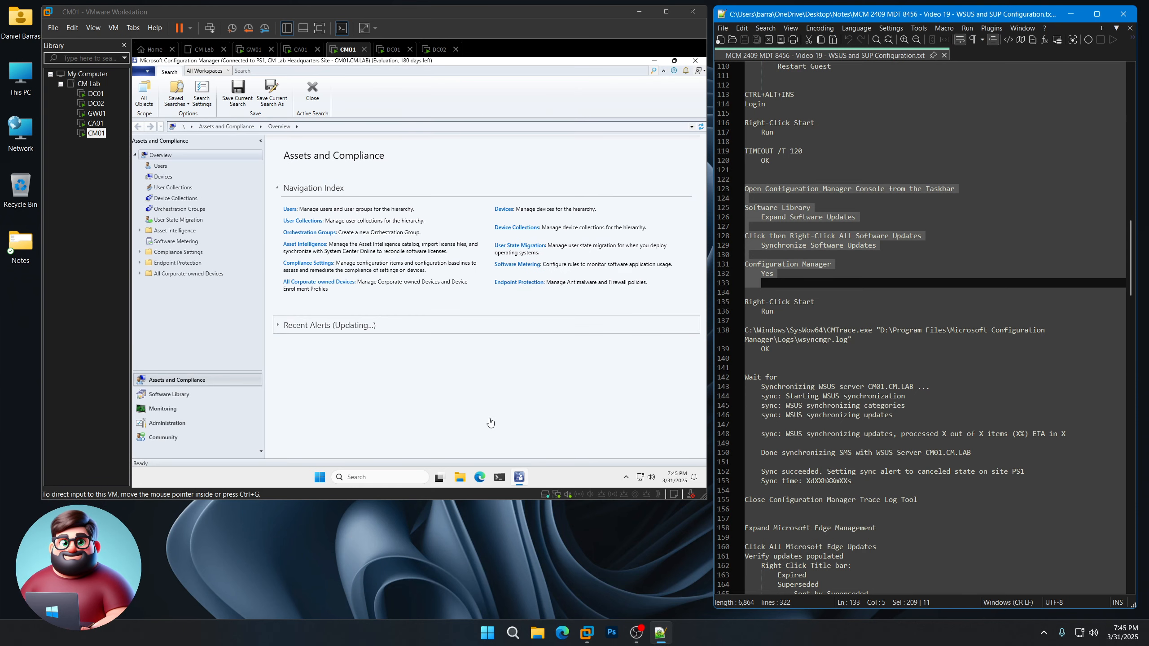
click(455, 420)
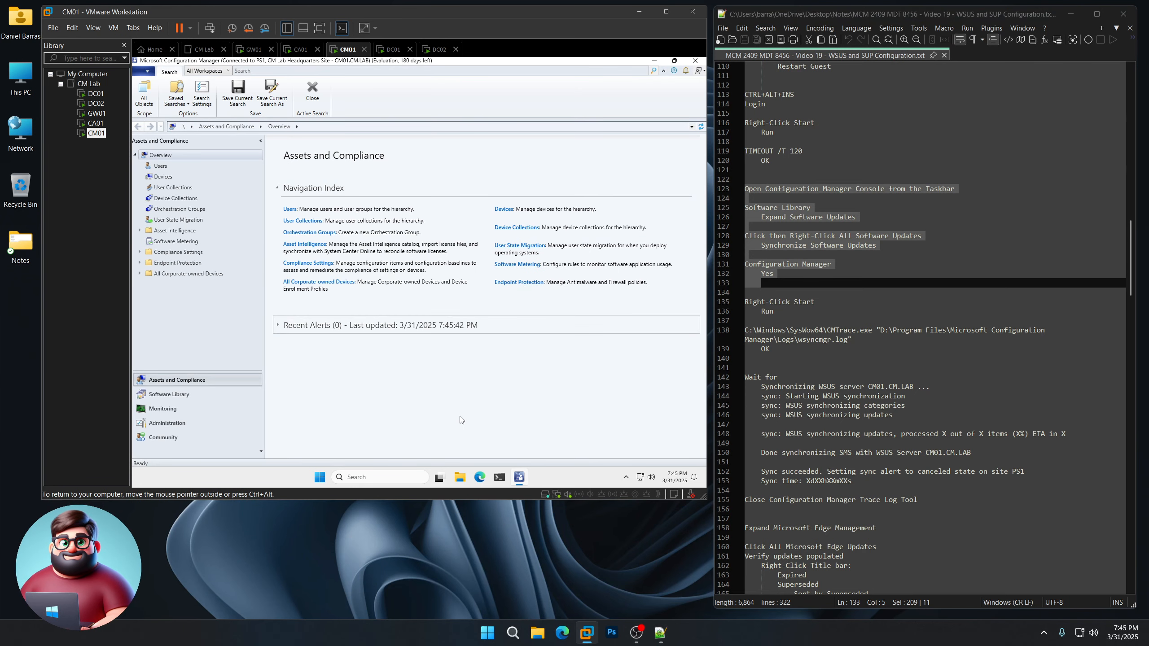
click(180, 396)
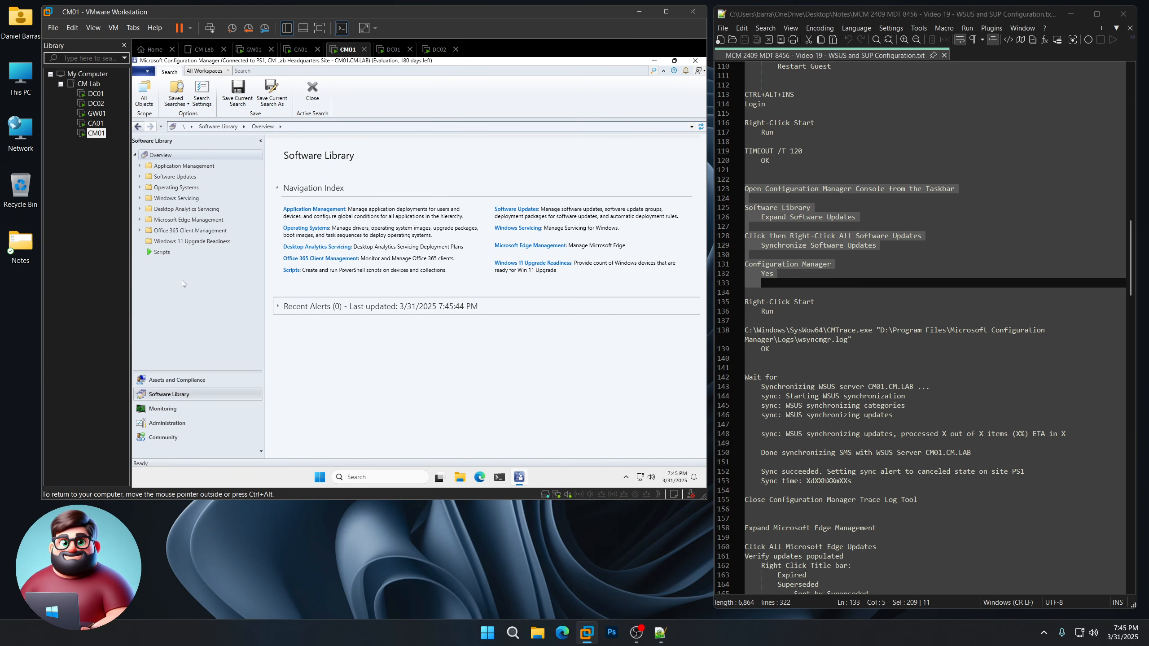
click(140, 178)
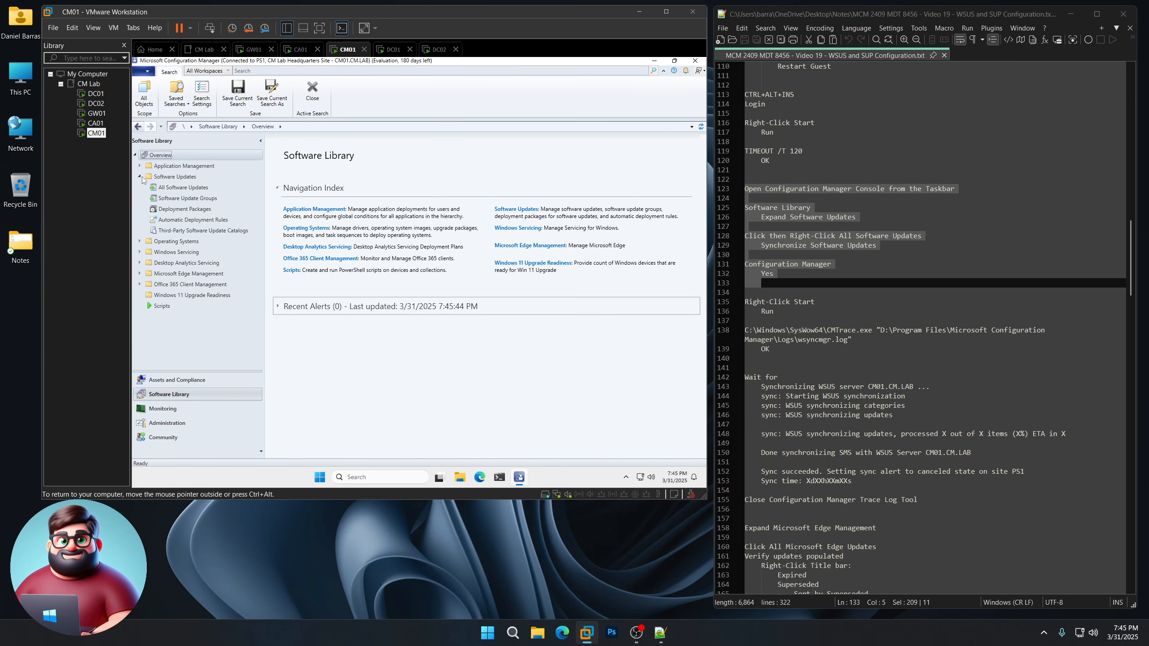
Step: Run Synchronize Software Updates on All Software Updates and confirm with Yes
click(192, 188)
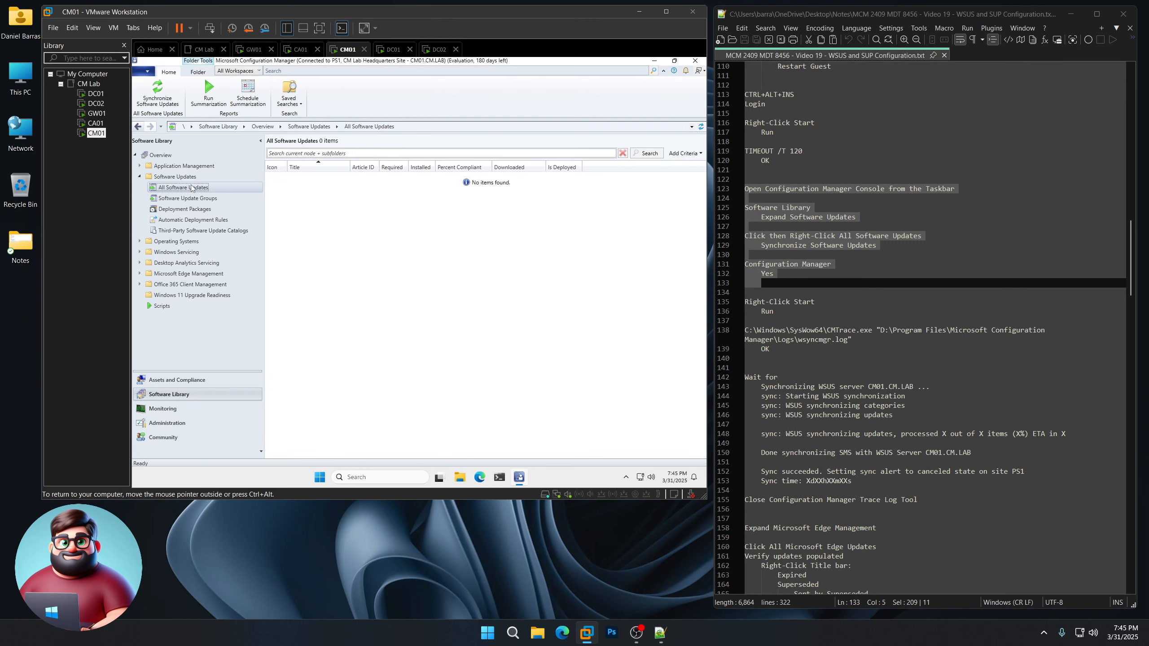
right_click(192, 187)
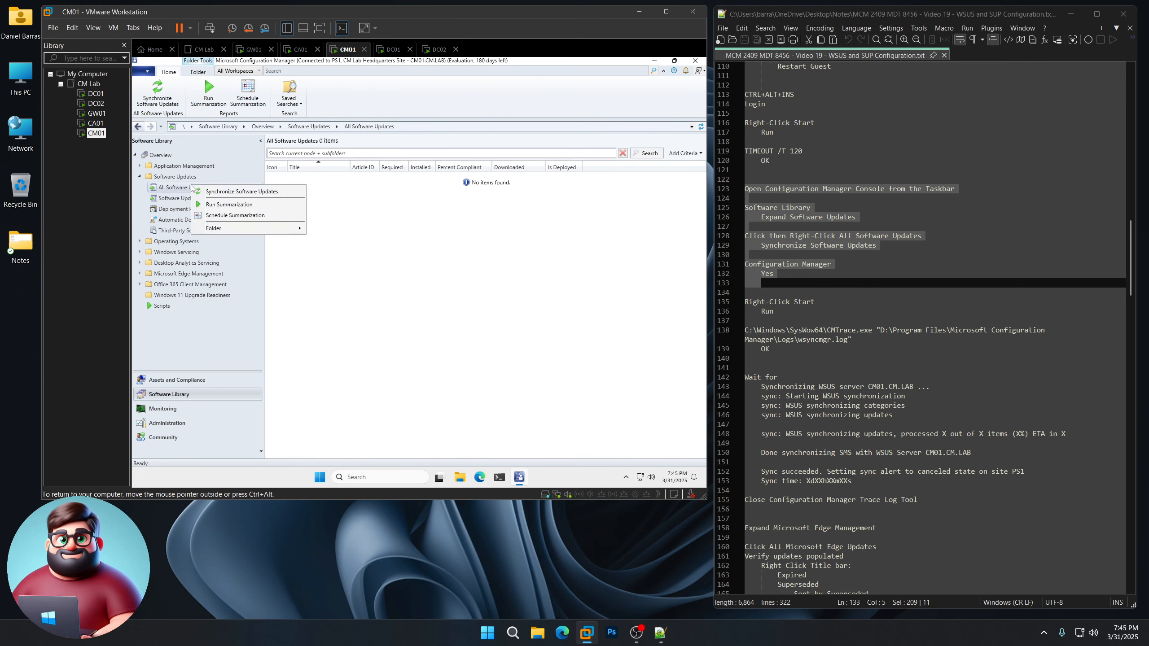
click(229, 193)
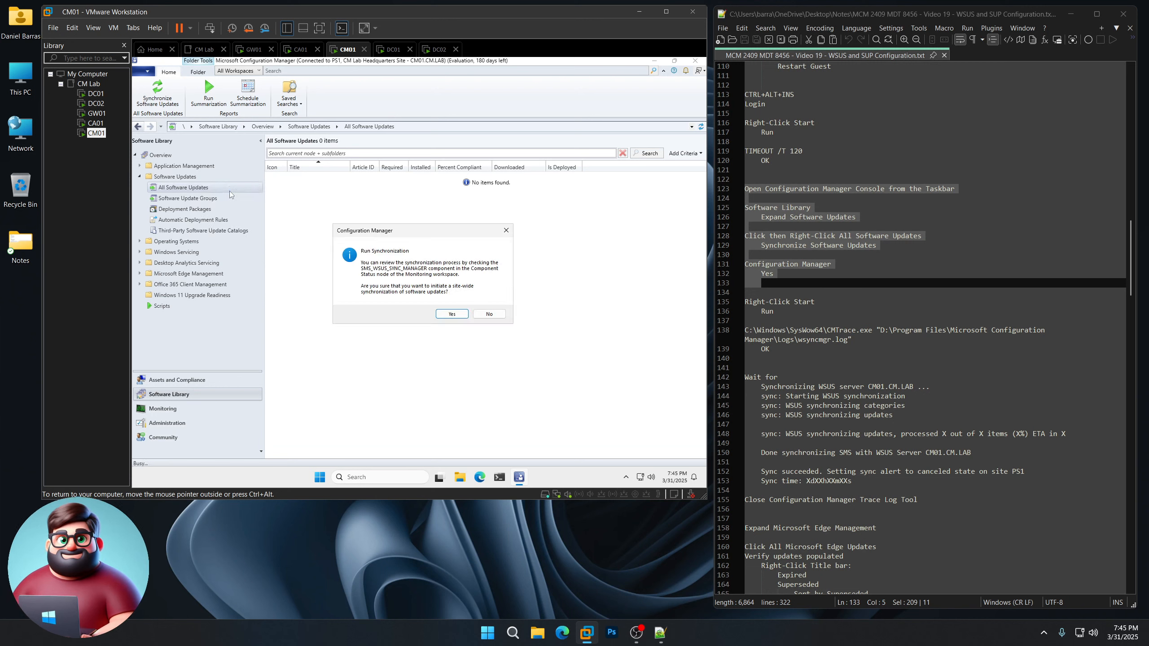
click(452, 314)
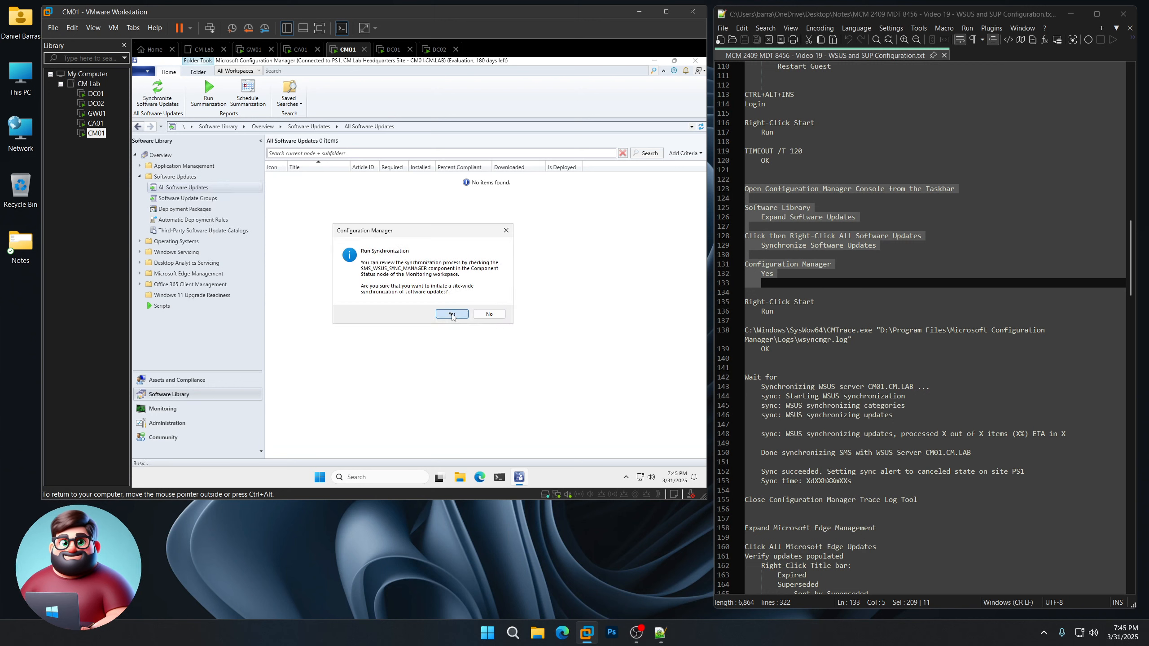
Step: Open wsyncmgr.log in CMTrace by running the CMTrace command copied from the notes
right_click(322, 479)
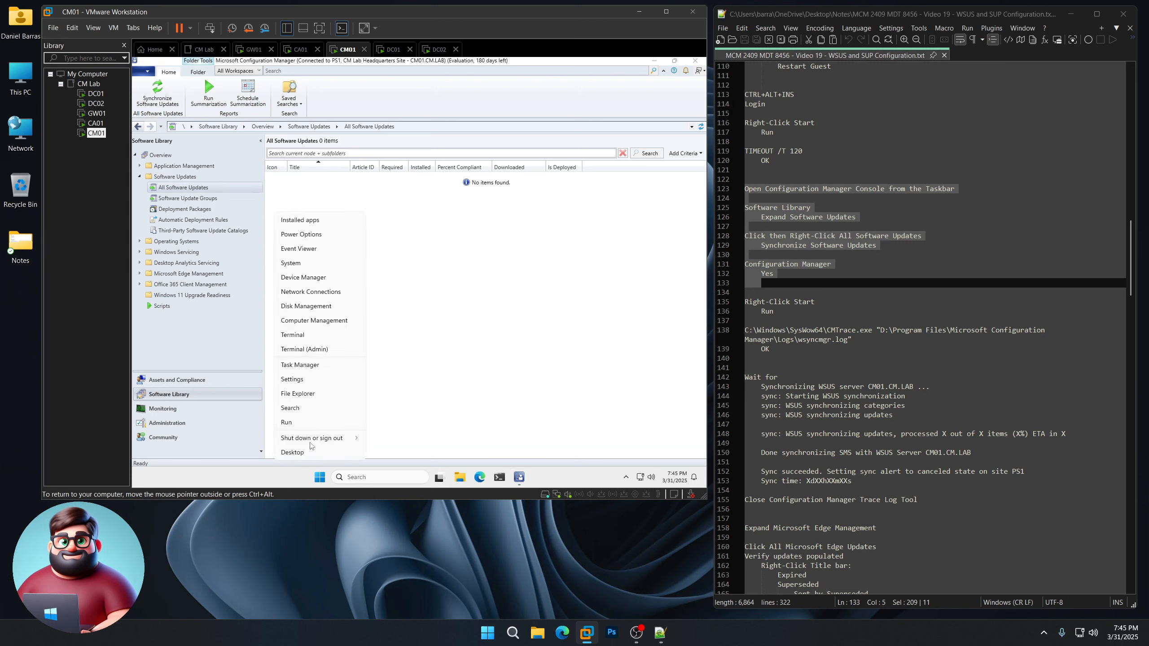
click(317, 424)
drag(852, 339, 744, 330)
right_click(781, 332)
click(809, 352)
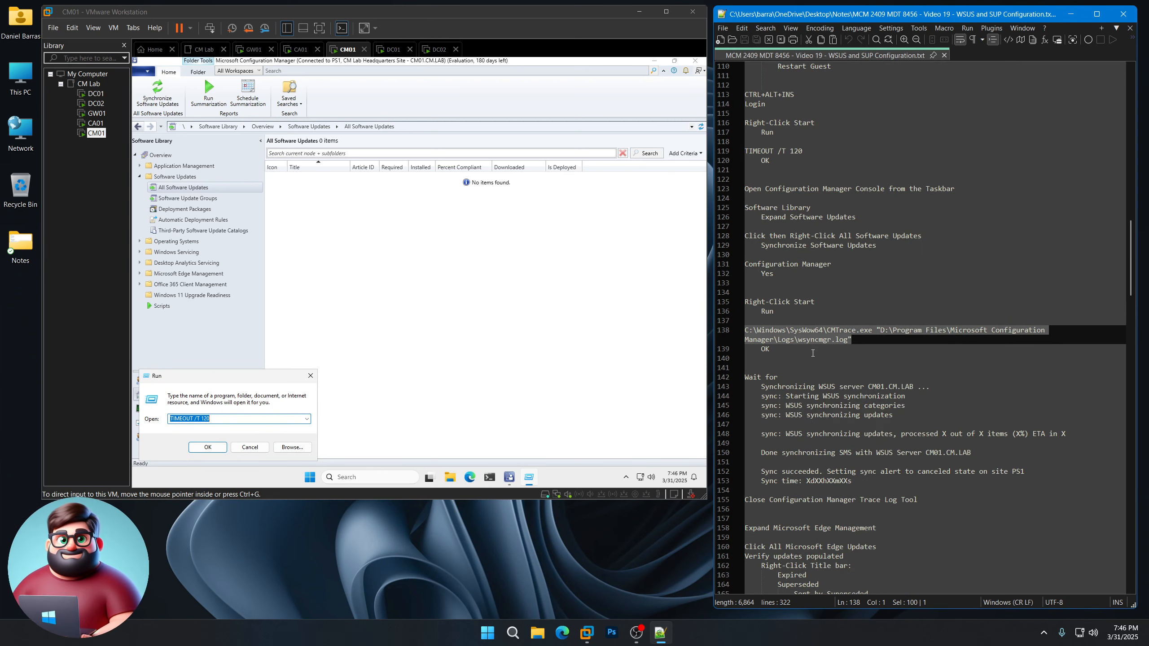
click(239, 381)
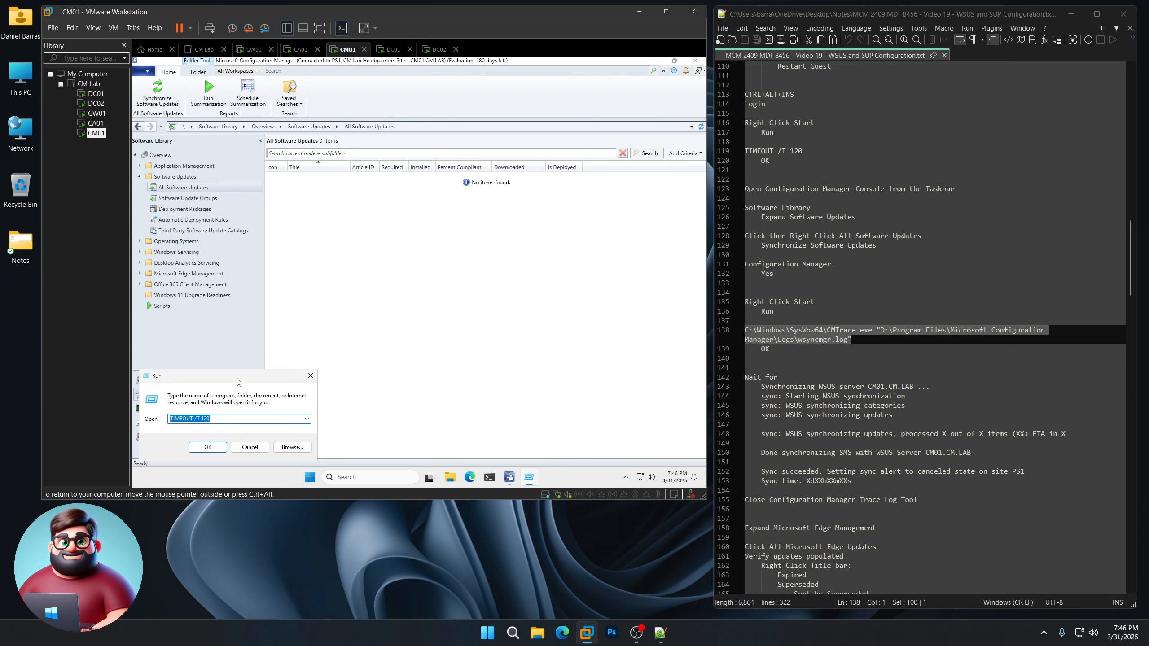
key(ctrl+v)
click(206, 447)
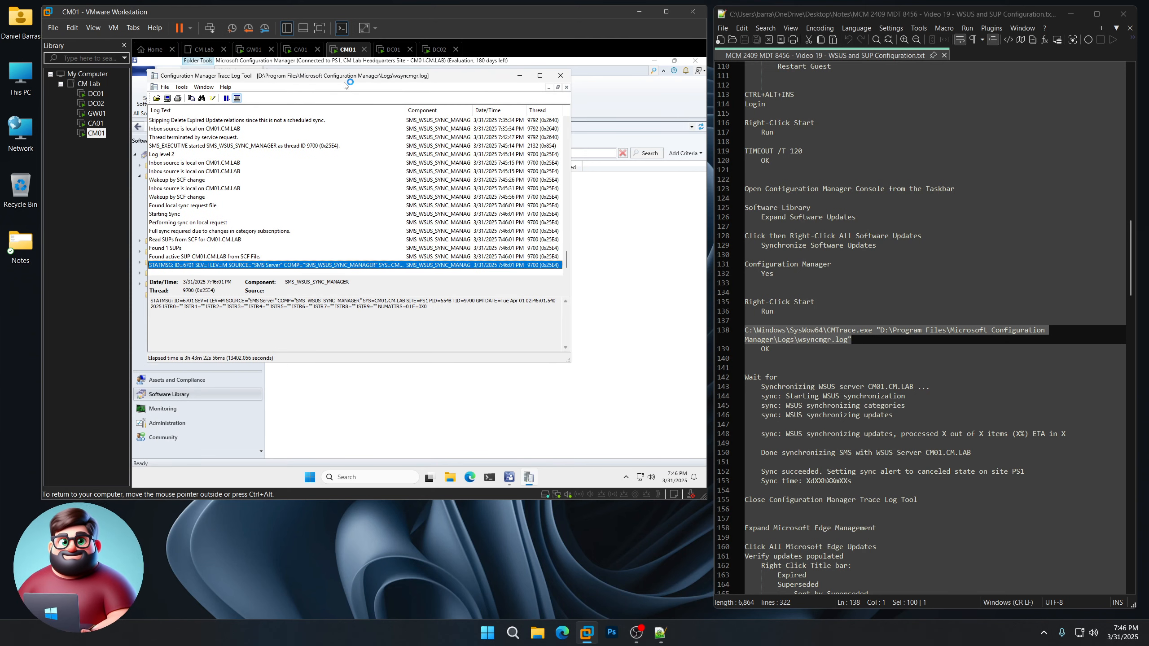
Step: Move CMTrace aside and review the sync milestones to watch for in the notes
drag(344, 85, 416, 105)
scroll(835, 357, down, 6)
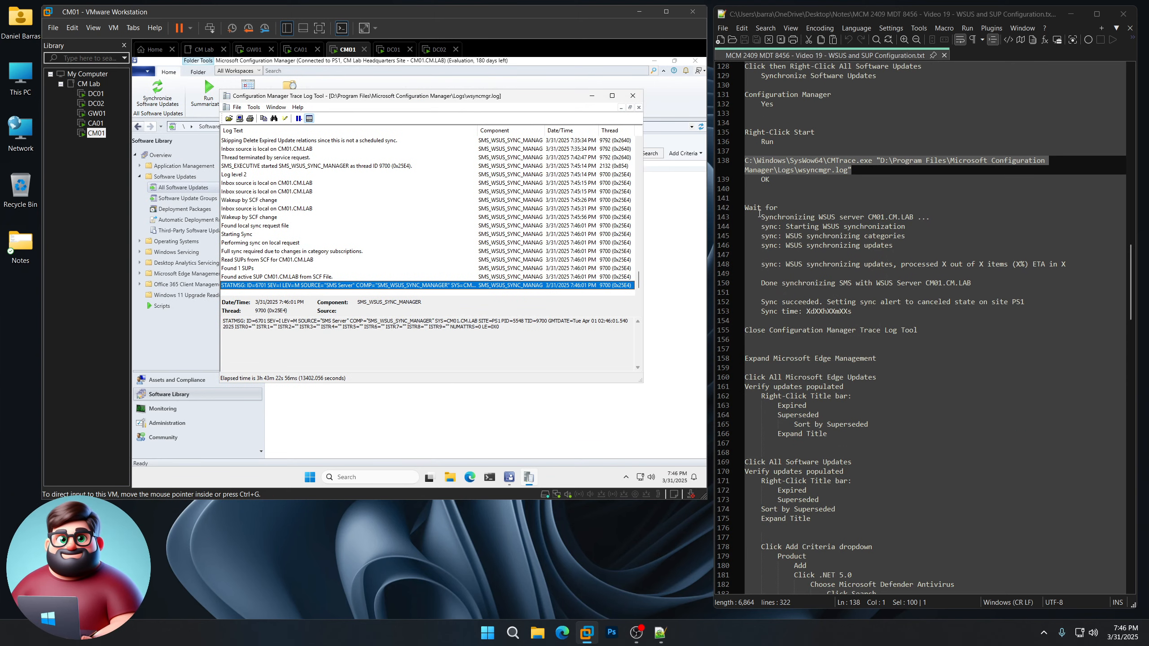
drag(759, 214, 921, 248)
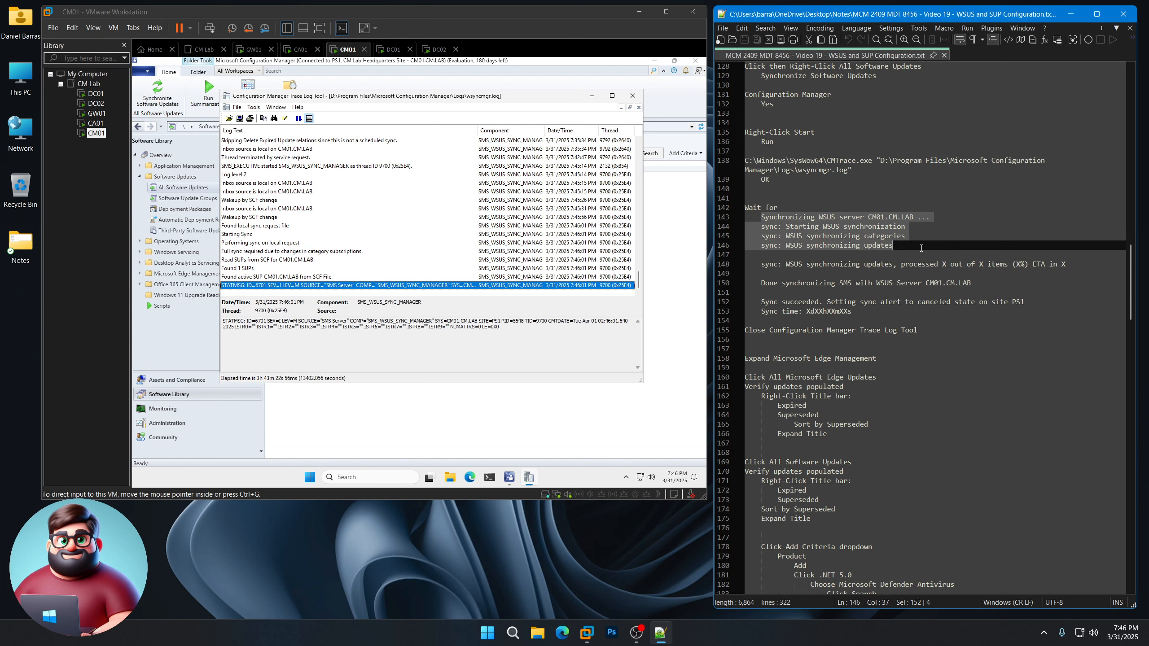
drag(761, 265, 1070, 265)
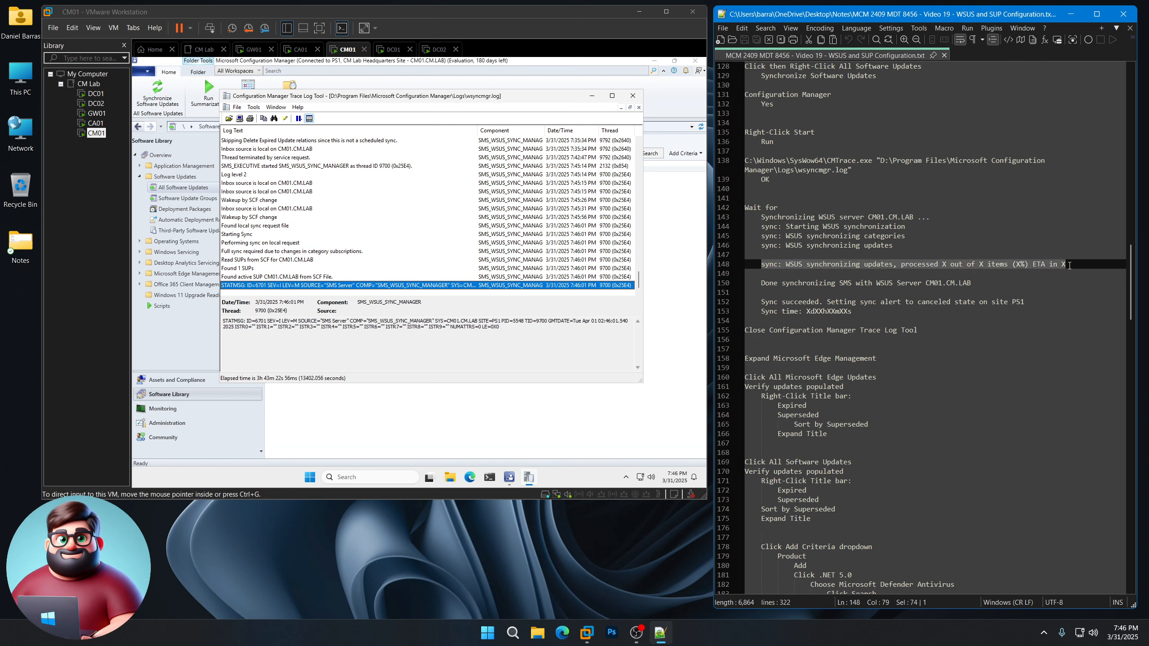
drag(760, 283, 860, 279)
click(794, 281)
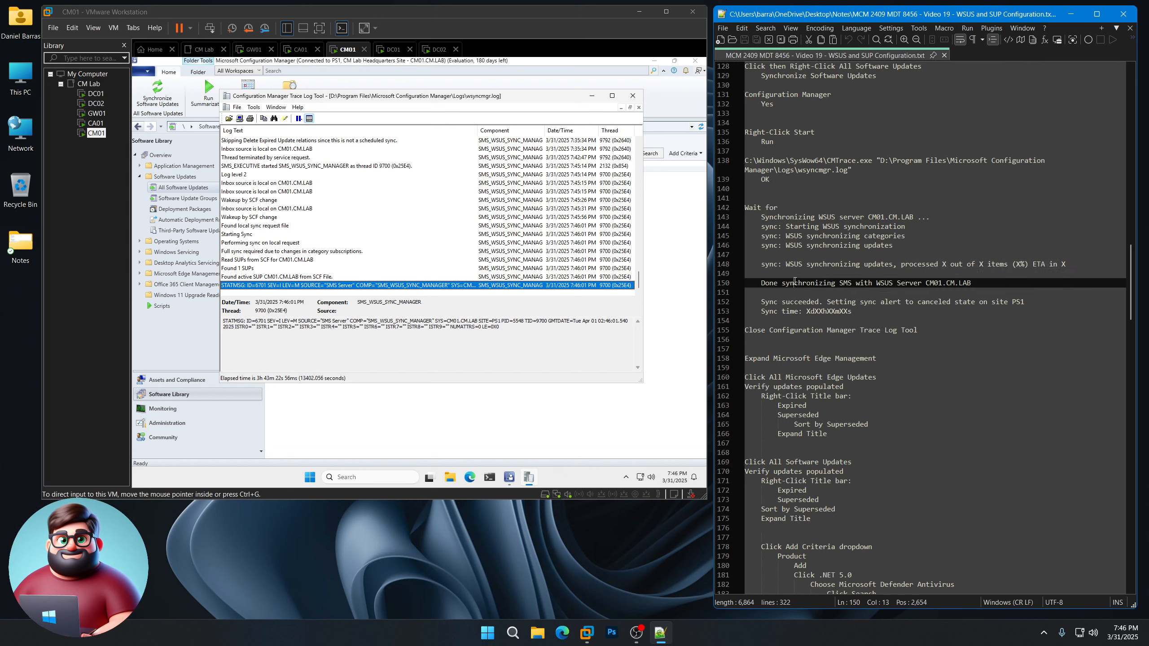
drag(760, 283, 983, 284)
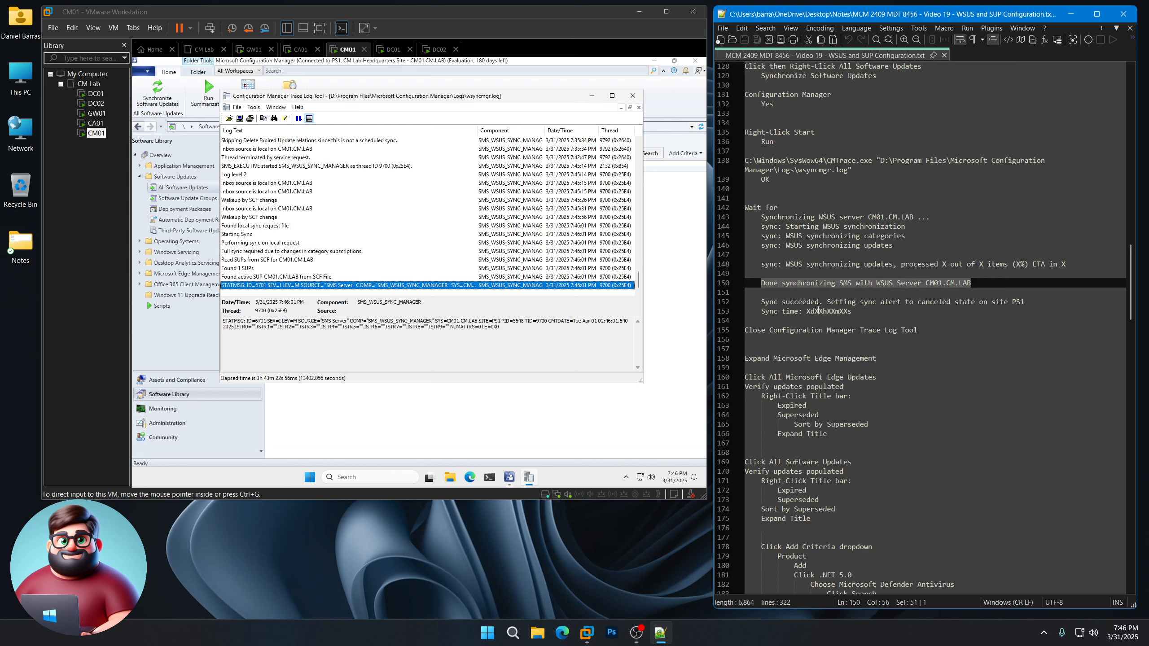
mouse_move(760, 301)
mouse_down()
mouse_move(884, 301)
mouse_move(759, 311)
mouse_up()
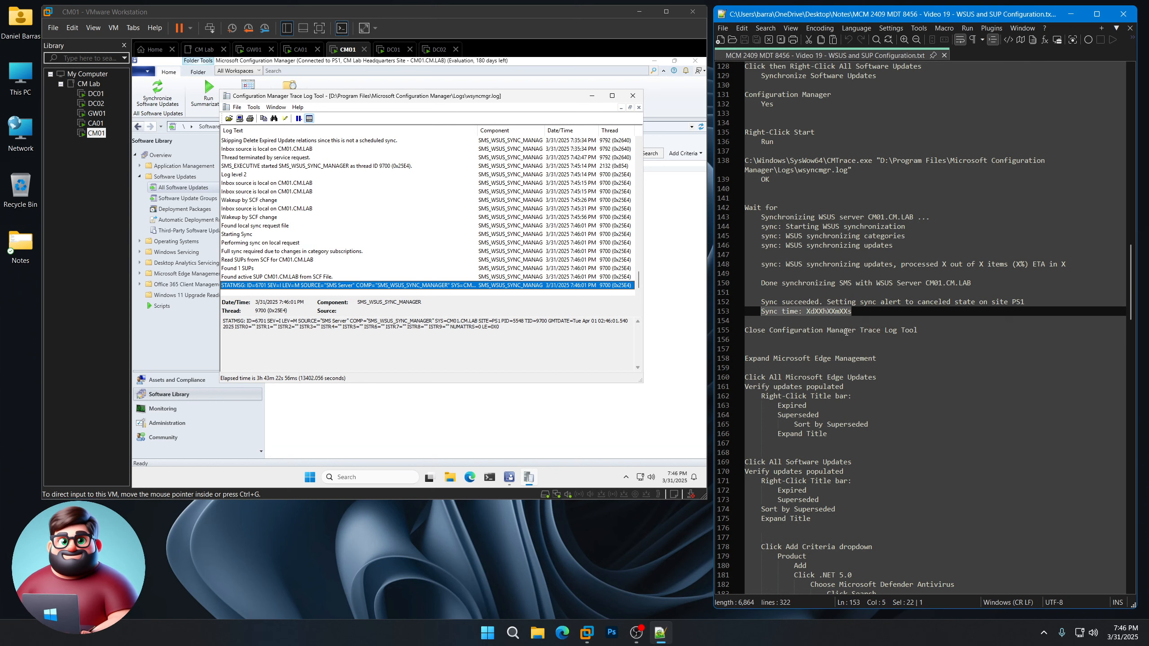
click(856, 311)
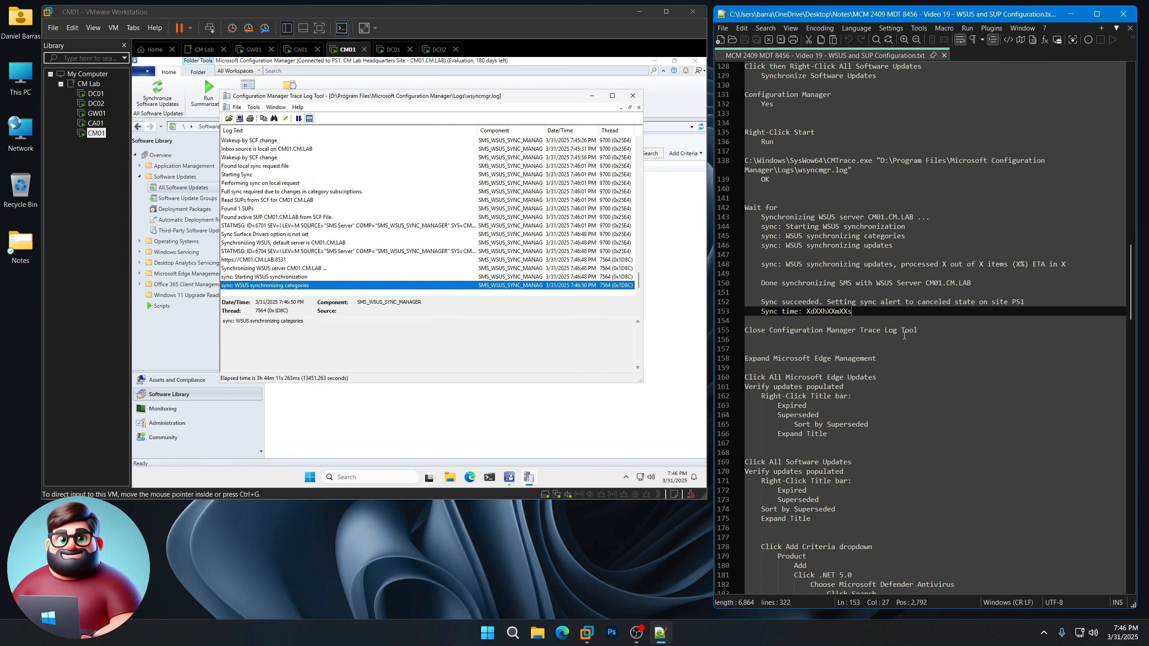
mouse_move(923, 329)
mouse_down()
mouse_move(901, 331)
mouse_move(792, 262)
mouse_move(740, 210)
mouse_up()
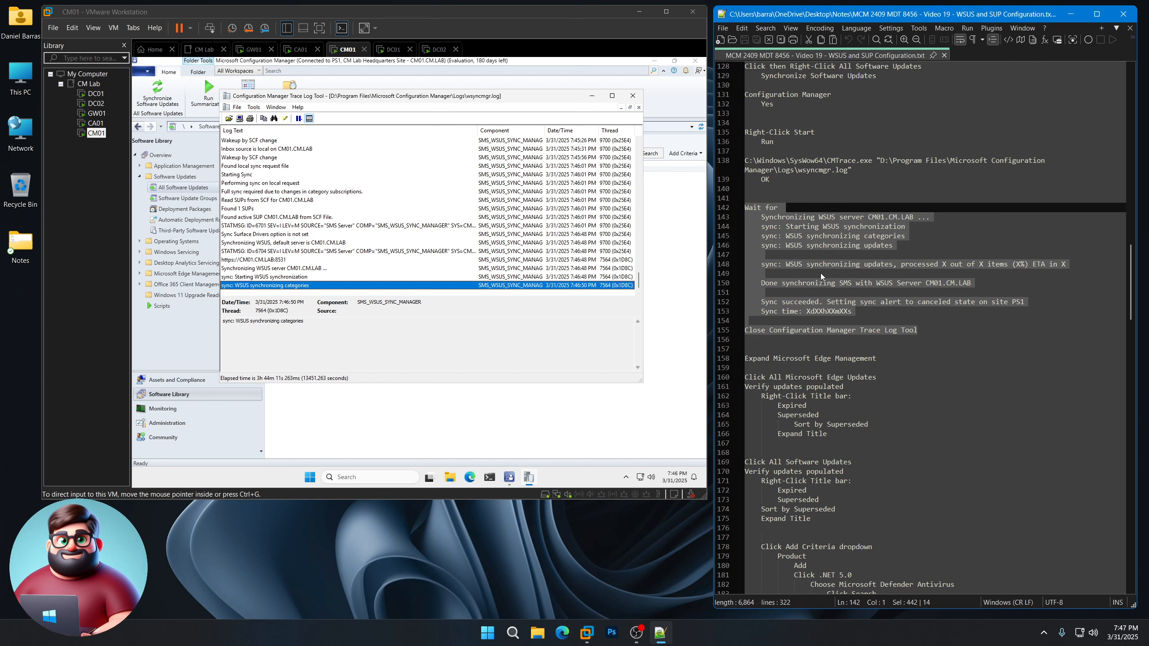
Step: Wait until wsyncmgr.log reports sync succeeded for site PS1 with 206 items updated
click(317, 372)
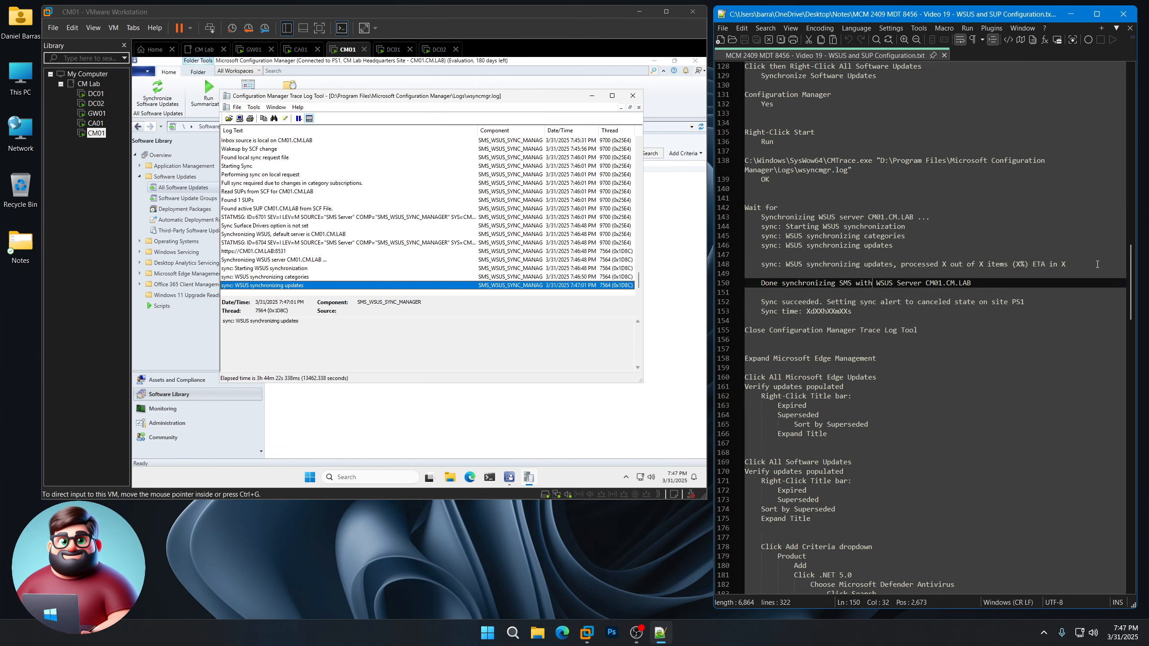
drag(1065, 264, 761, 264)
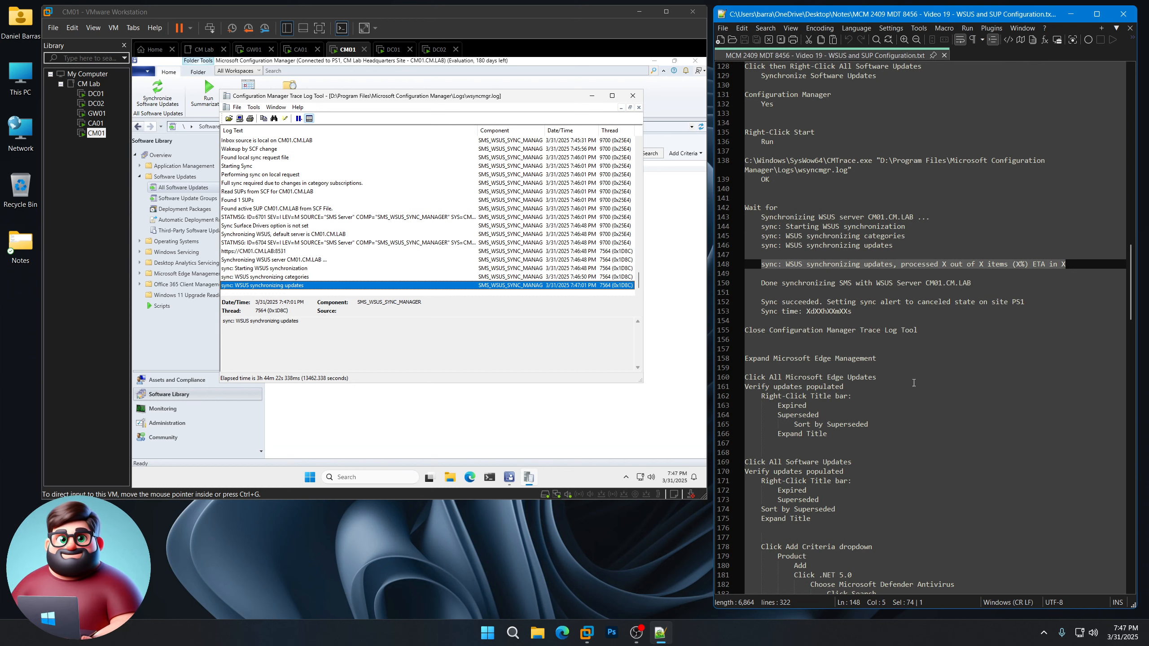
click(581, 534)
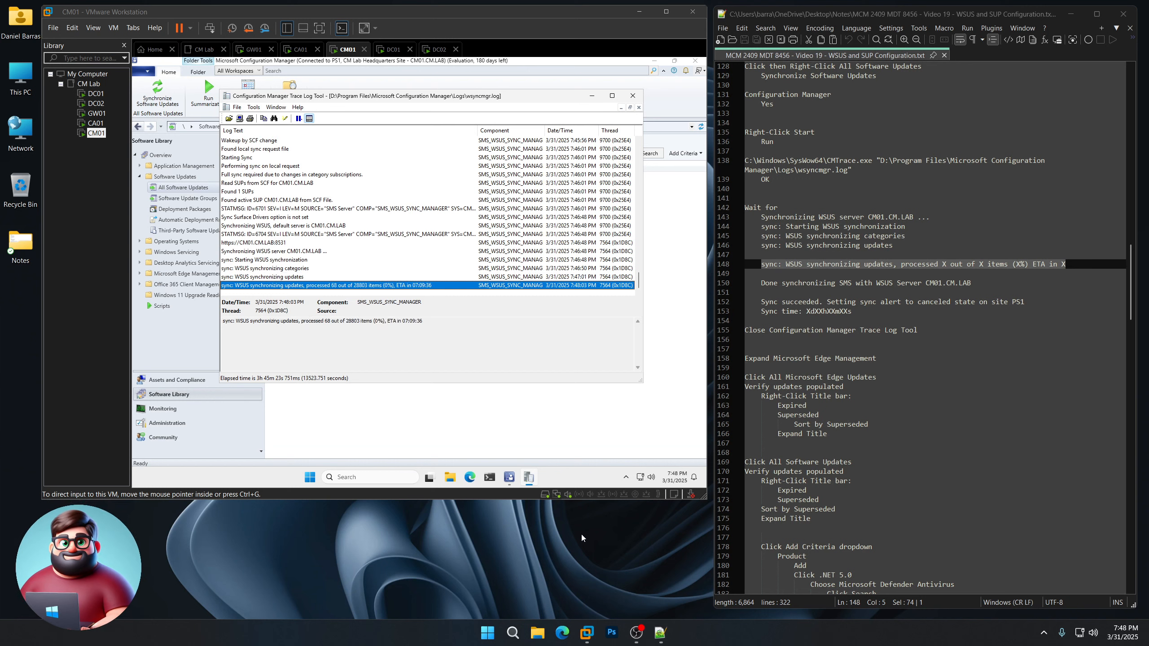
click(415, 336)
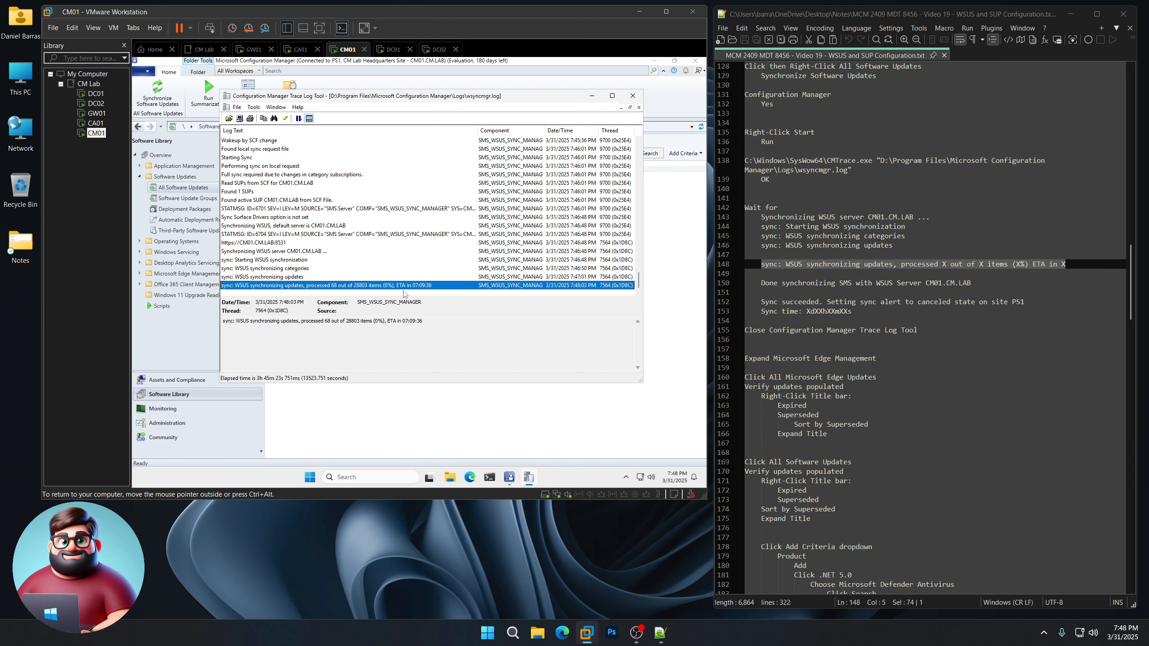
drag(1065, 263, 760, 264)
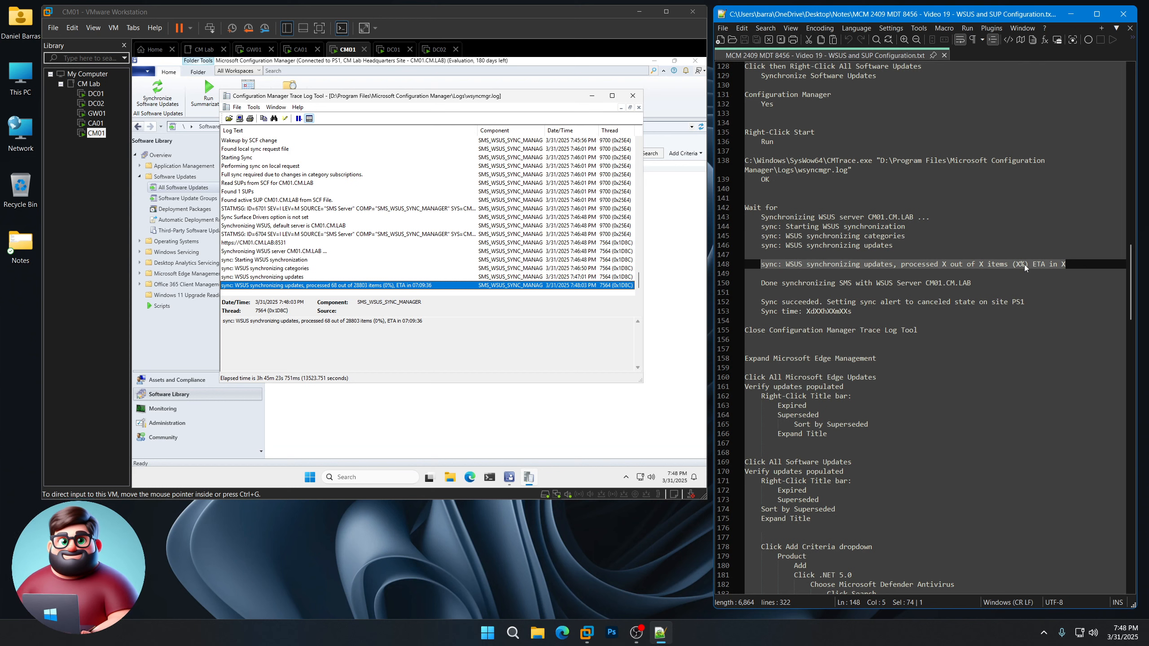
drag(988, 283, 1031, 301)
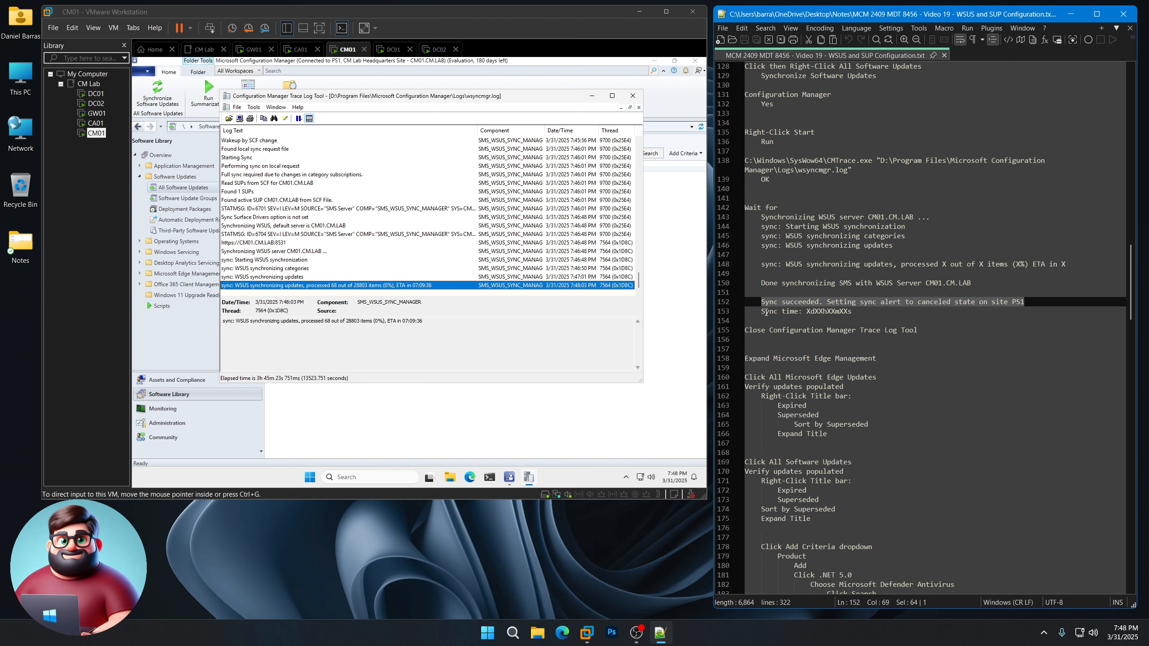
drag(857, 312, 731, 231)
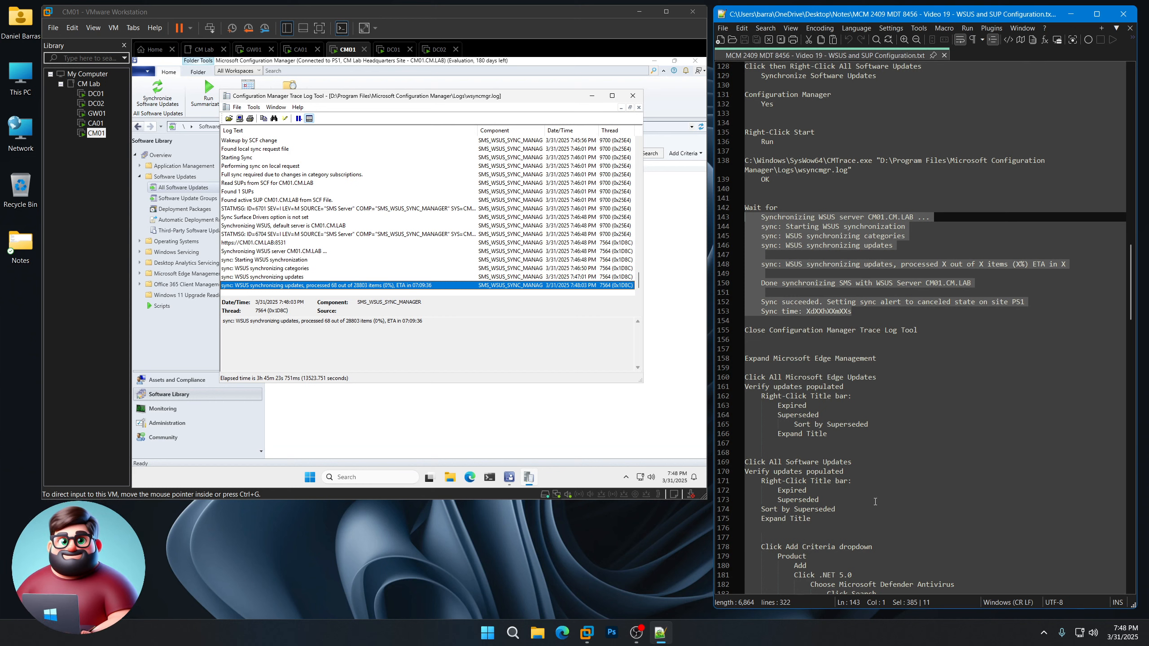
click(599, 569)
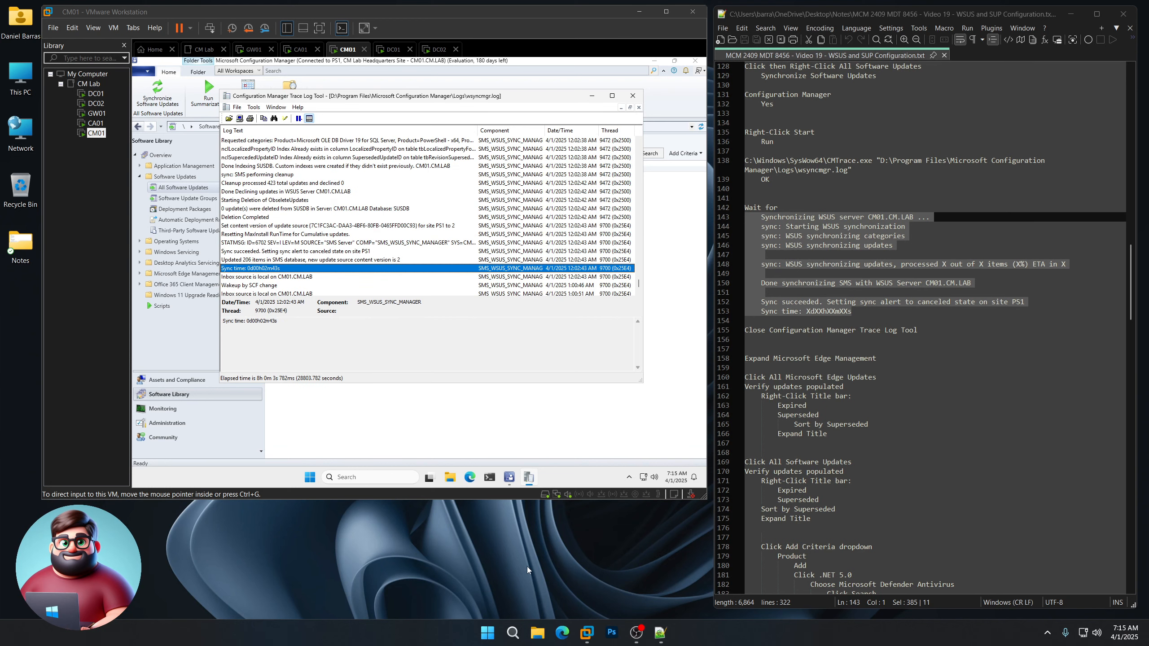
Step: Check the Sync succeeded and sync time entries, then close CMTrace
click(364, 268)
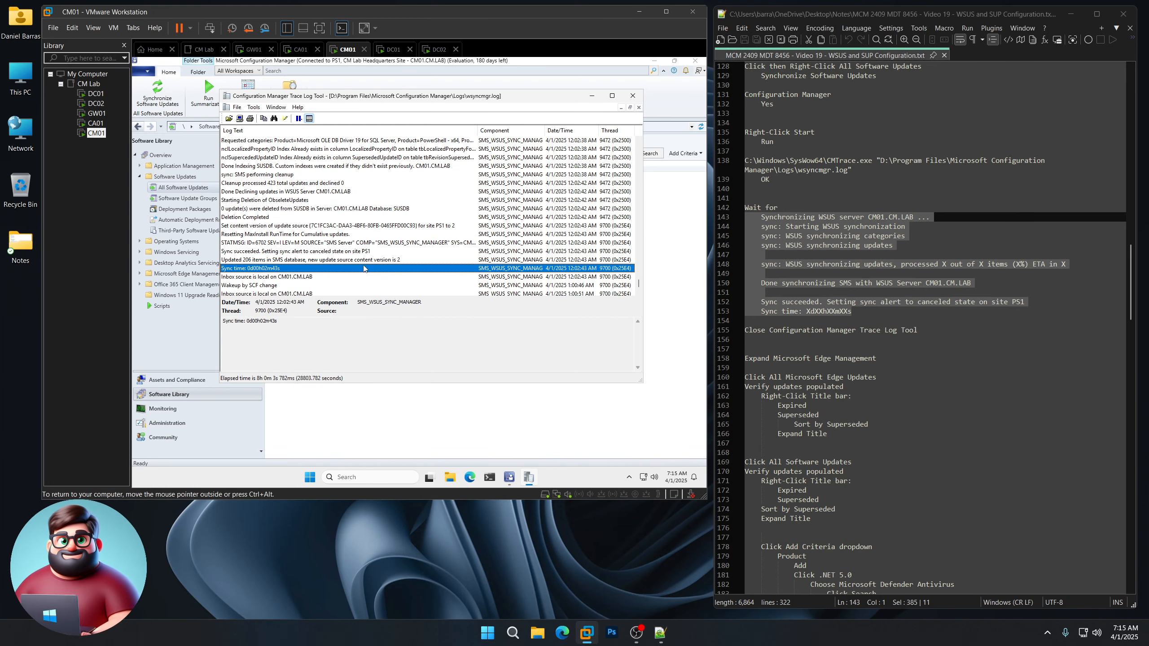
click(288, 253)
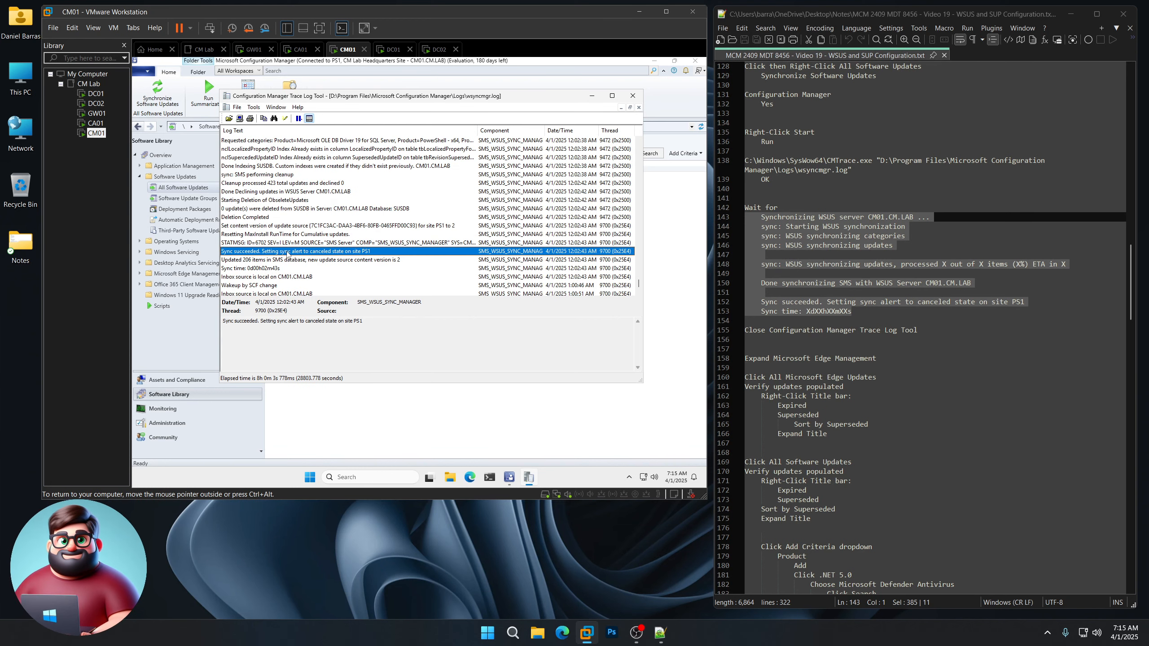
click(247, 268)
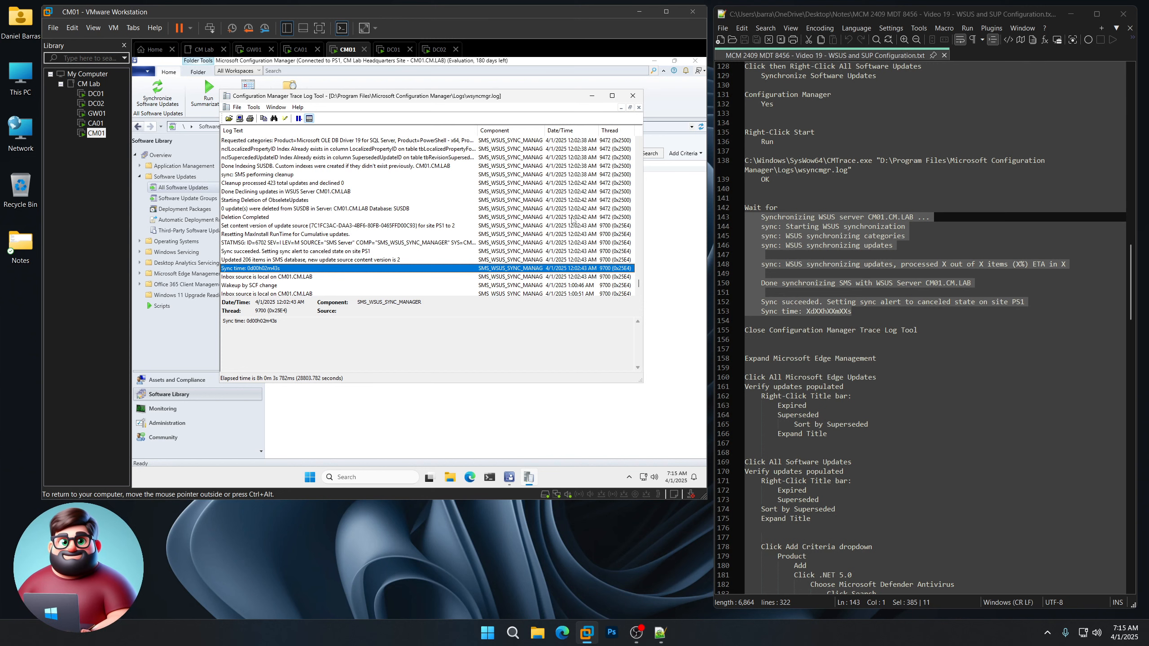
click(632, 99)
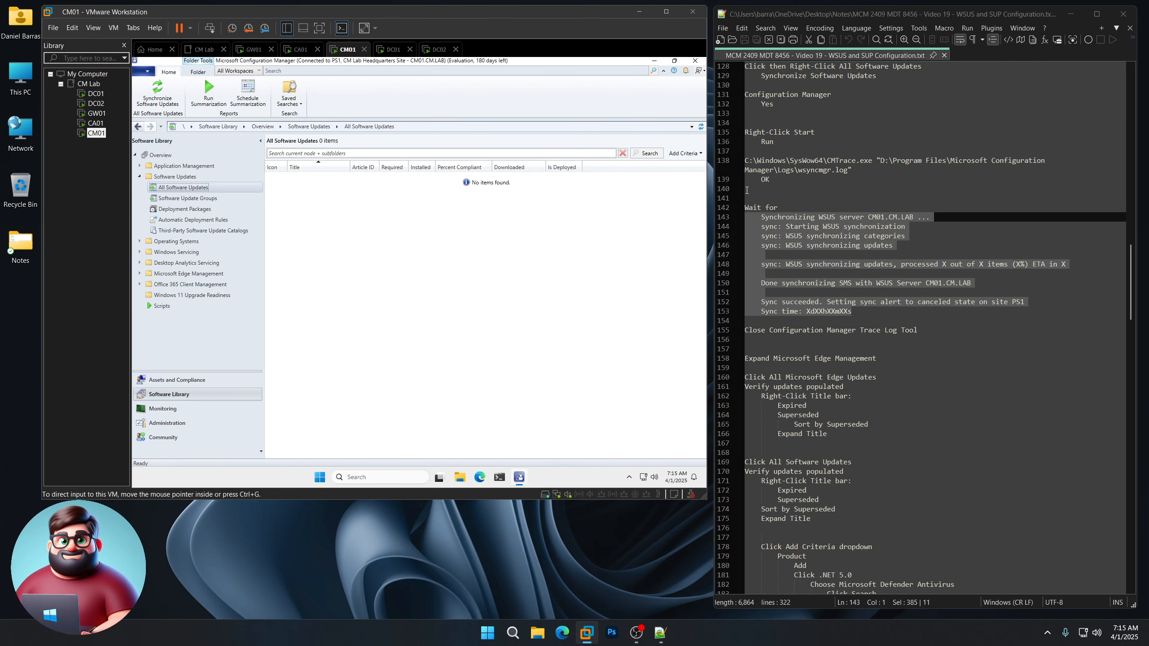
Step: Expand Microsoft Edge Management in the Software Library tree
scroll(860, 338, down, 3)
drag(923, 248, 729, 247)
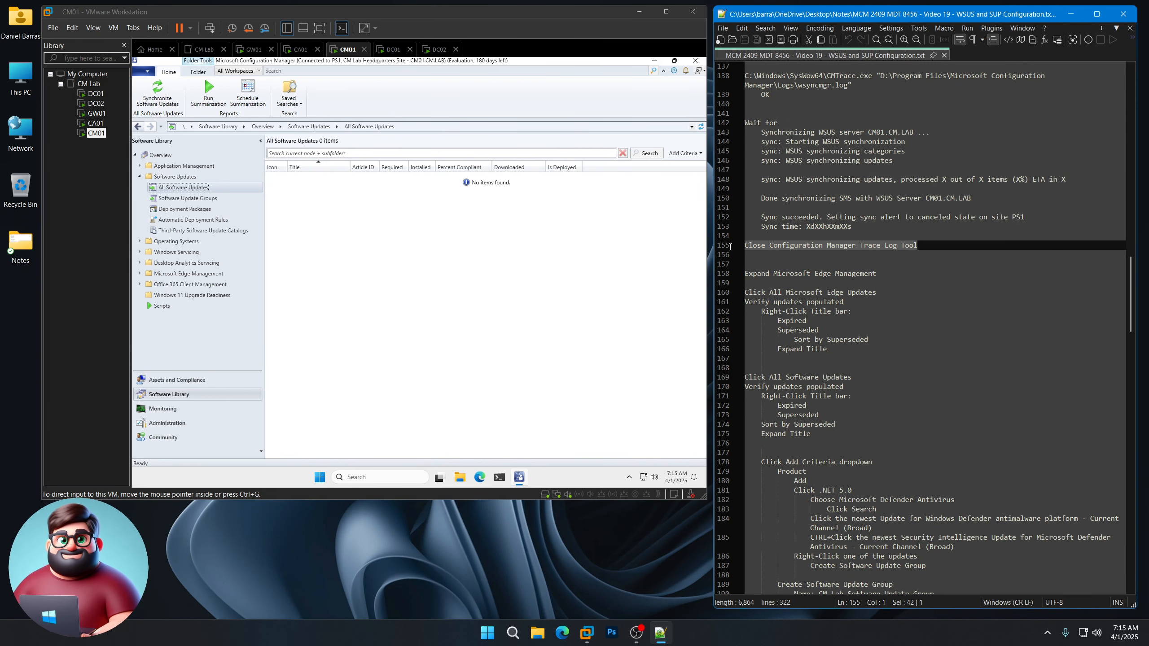
scroll(867, 336, down, 4)
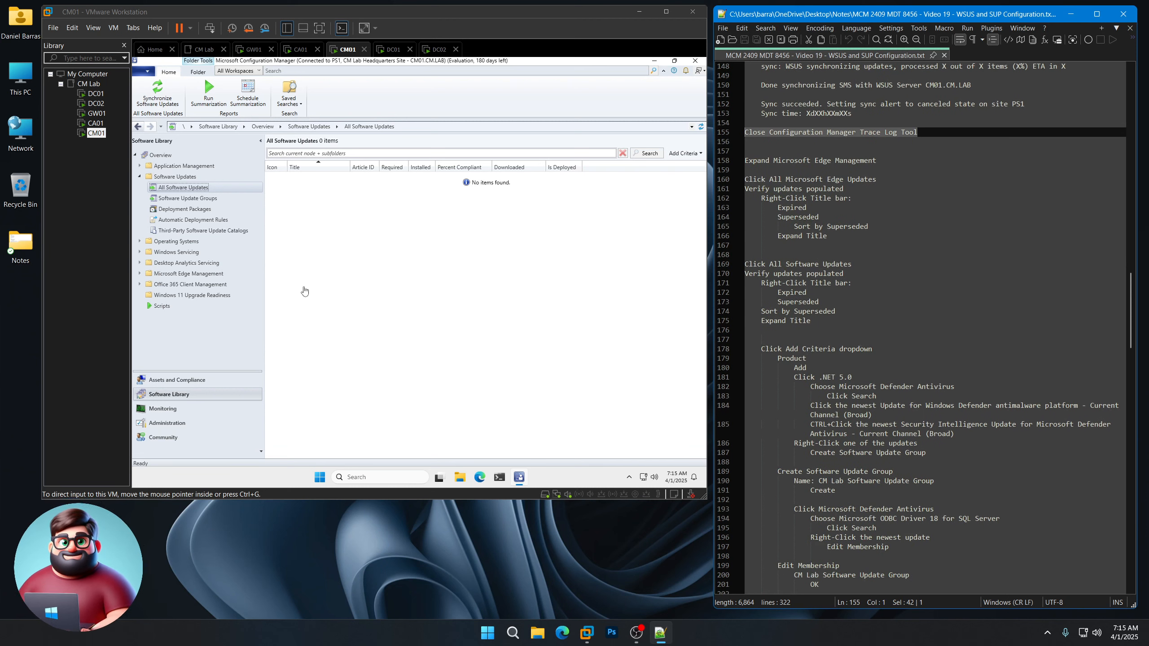
click(140, 274)
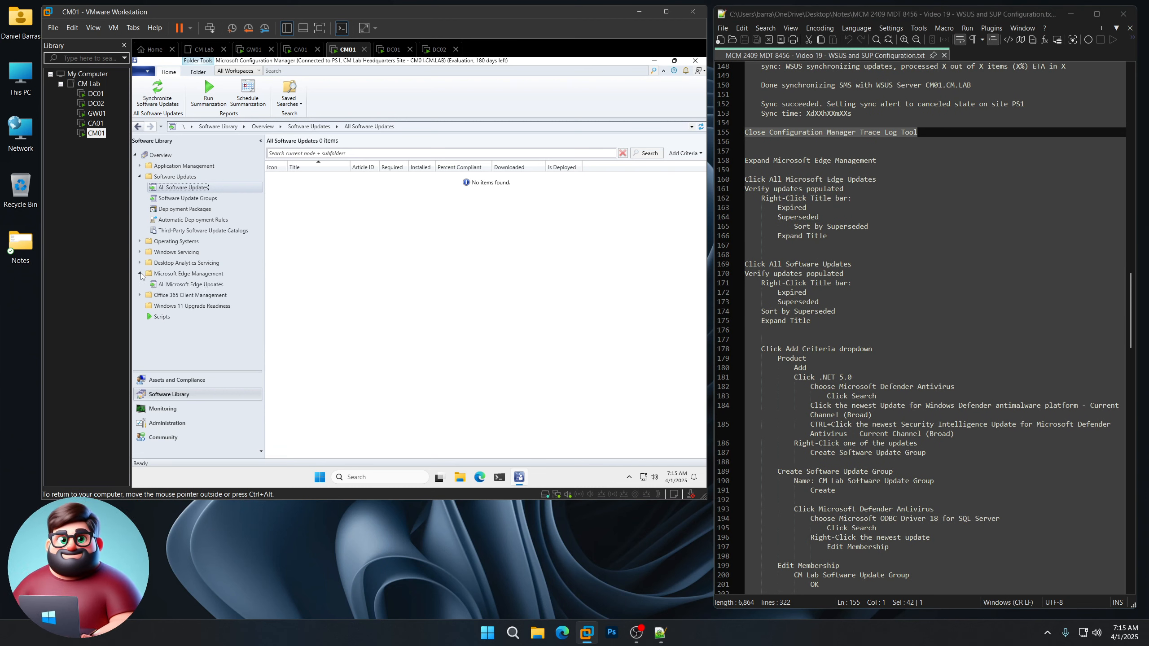
Step: Add Expired and Superseded columns to the All Microsoft Edge Updates list of 211 items
click(180, 285)
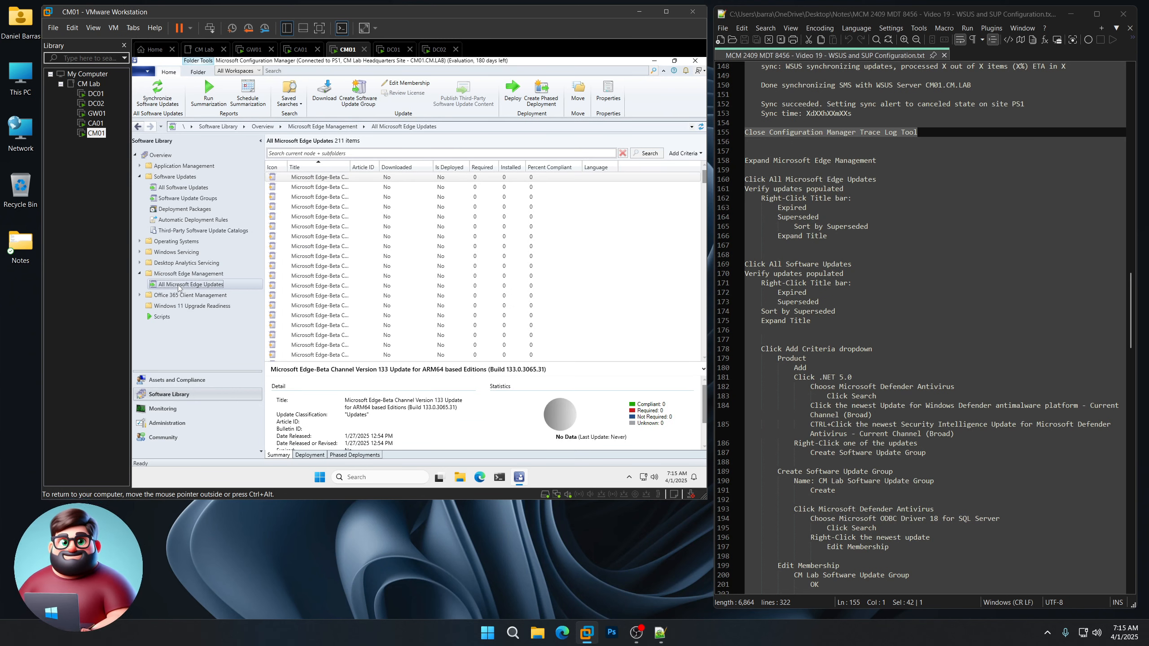
right_click(637, 169)
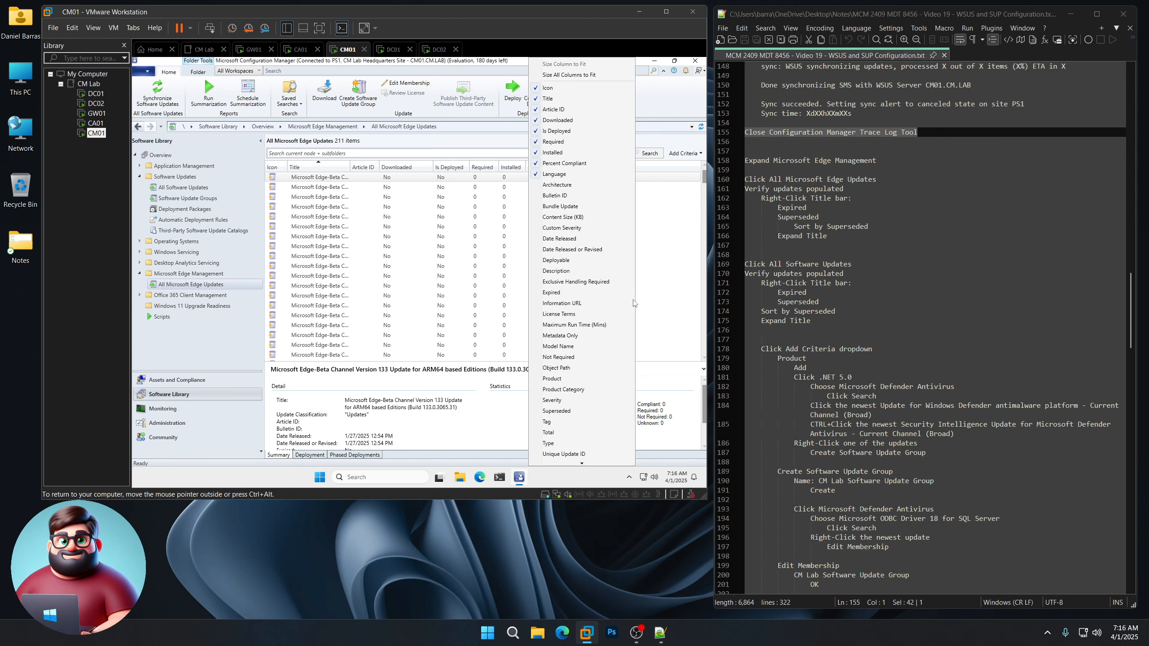
click(594, 293)
right_click(664, 167)
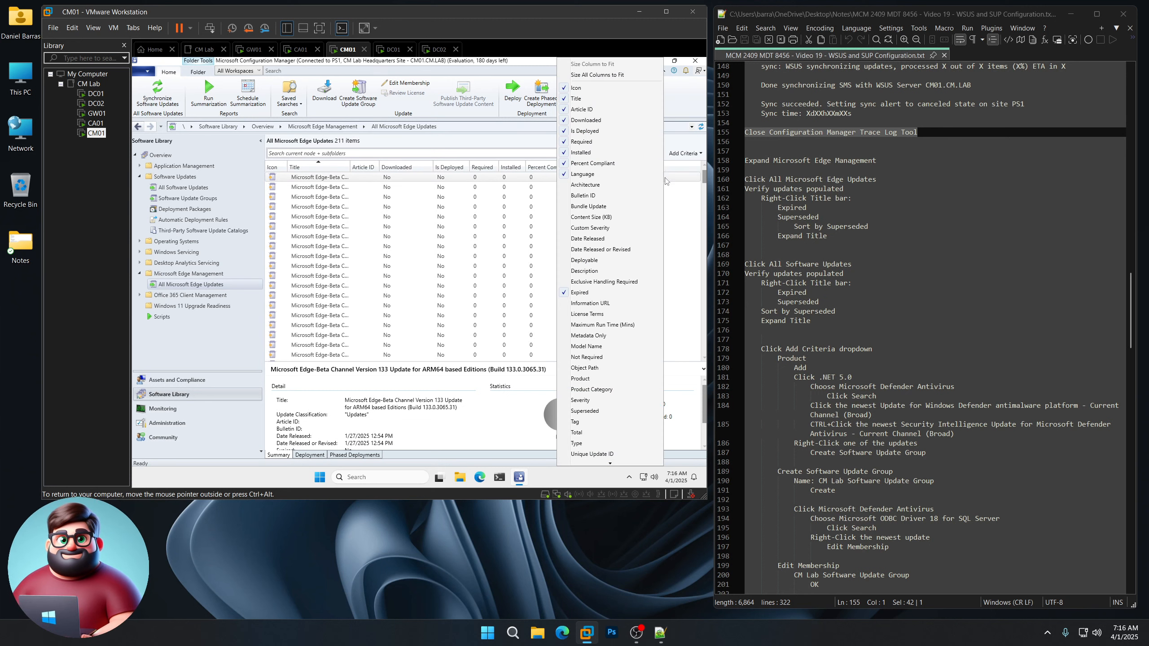
click(607, 411)
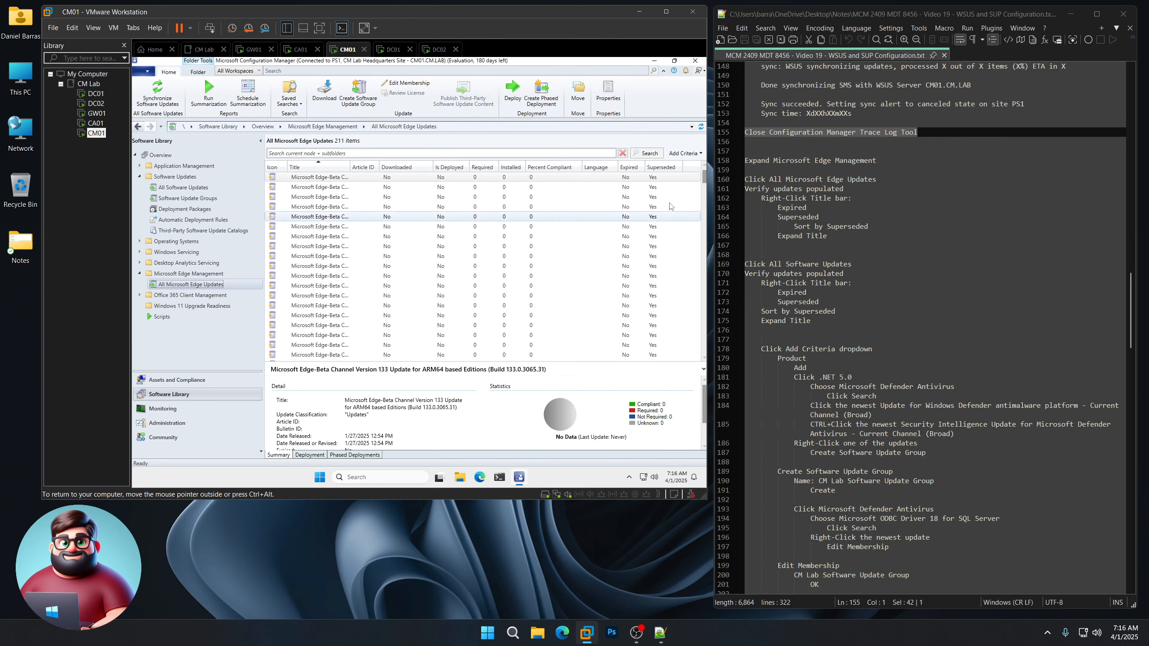
Step: Sort Edge updates by Superseded in reverse order, then show all 424 software updates
click(662, 169)
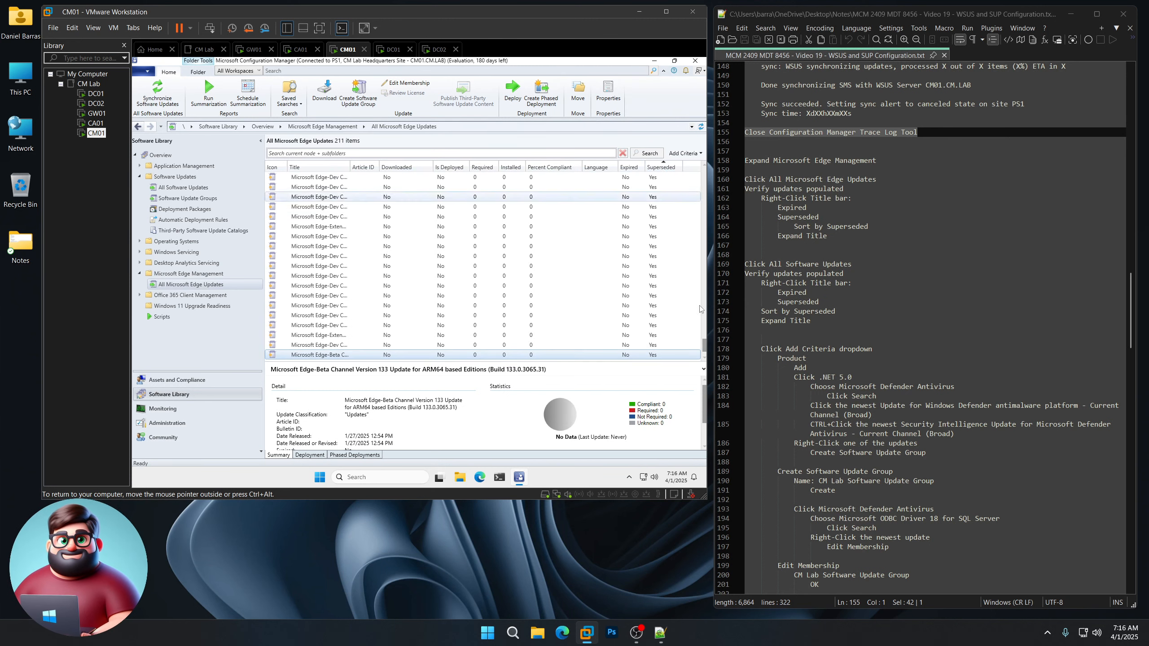
click(707, 215)
drag(705, 211, 704, 168)
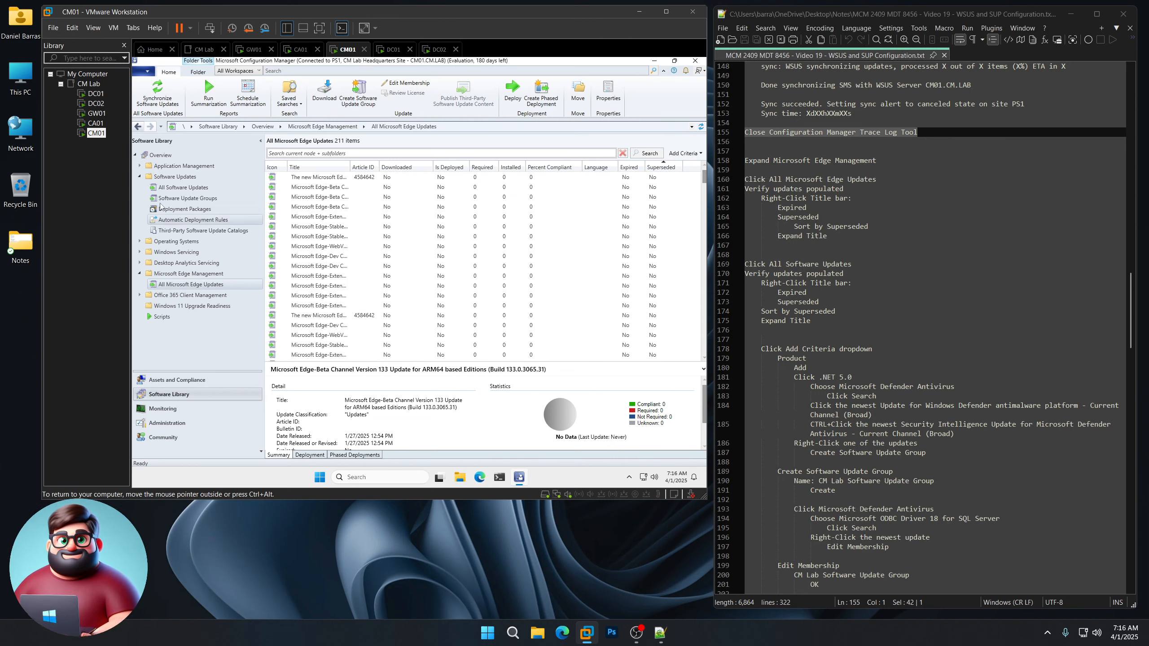
click(172, 187)
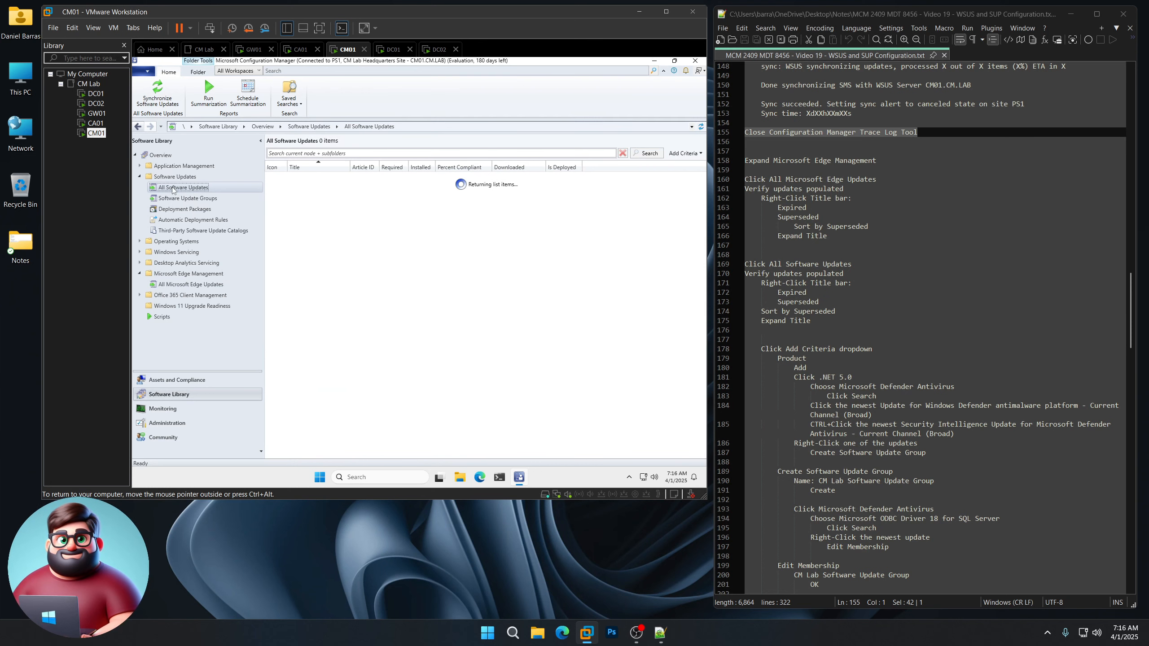
Step: Add Expired and Superseded columns to All Software Updates and auto-fit the Title column
right_click(609, 168)
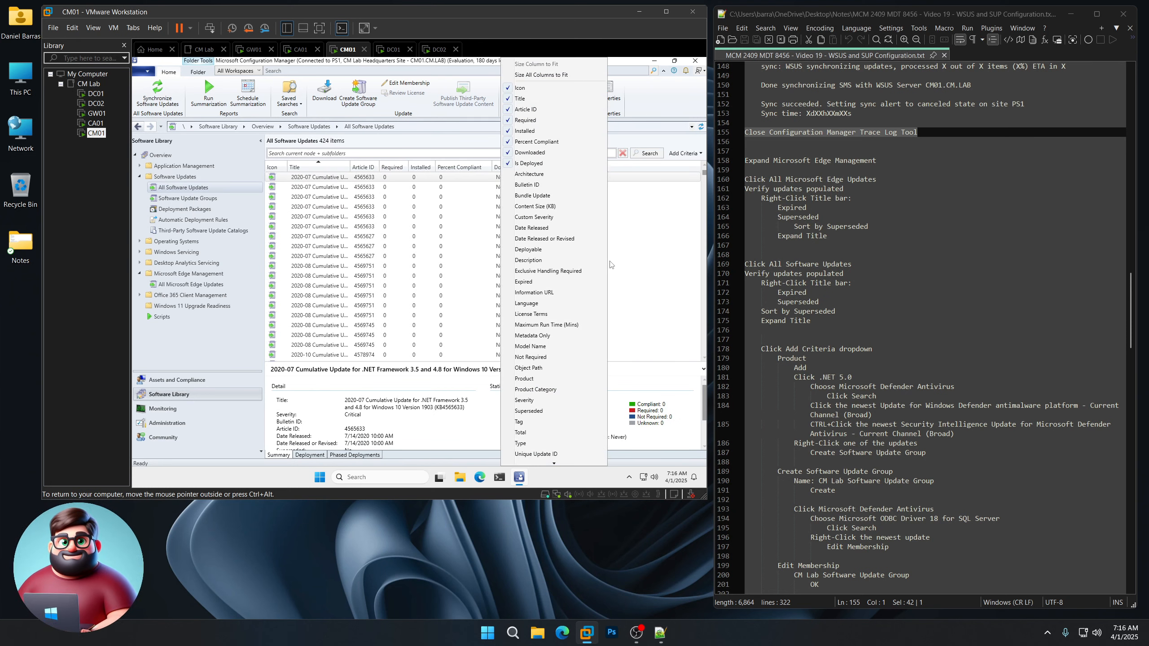
click(580, 282)
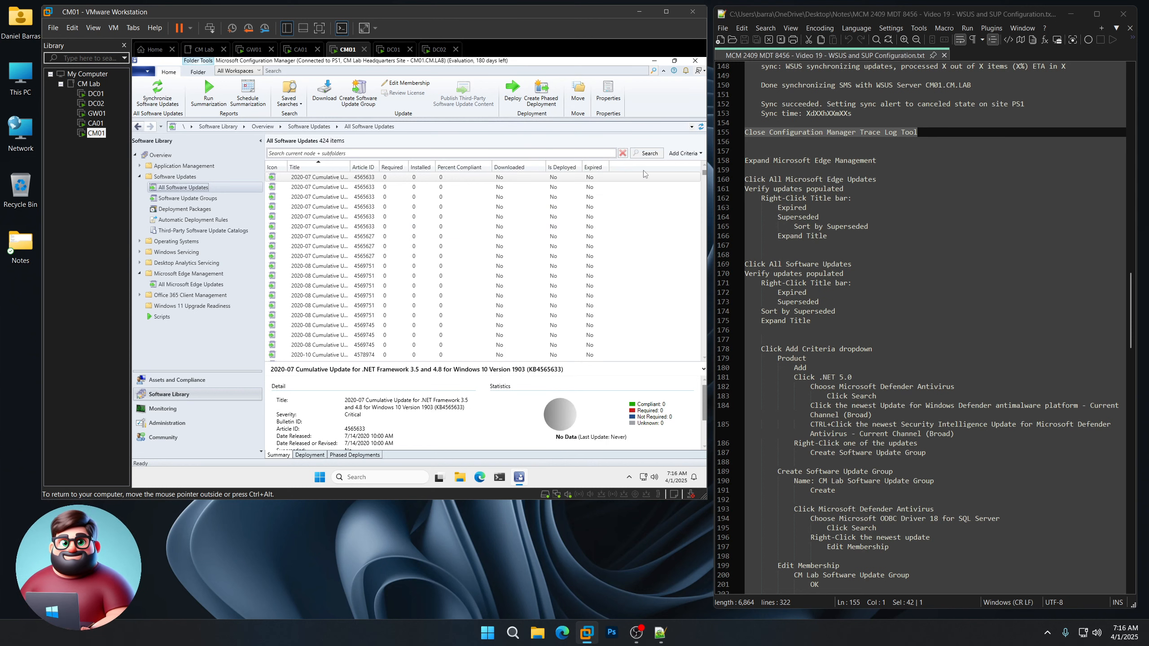
right_click(645, 172)
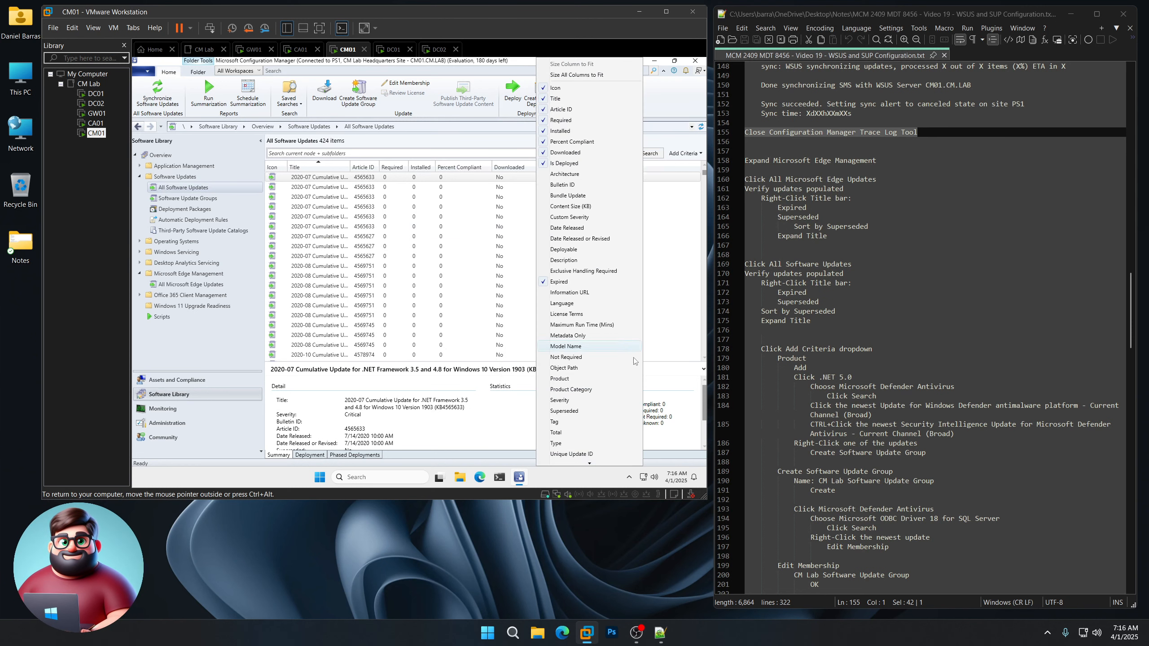
click(586, 412)
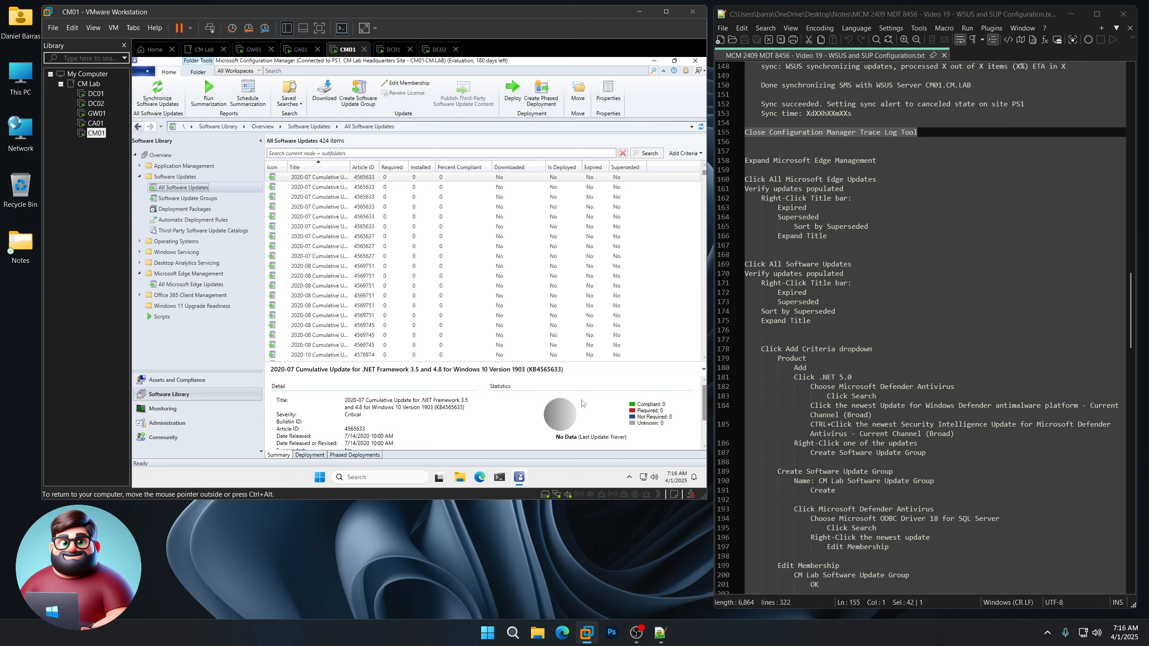
double_click(351, 166)
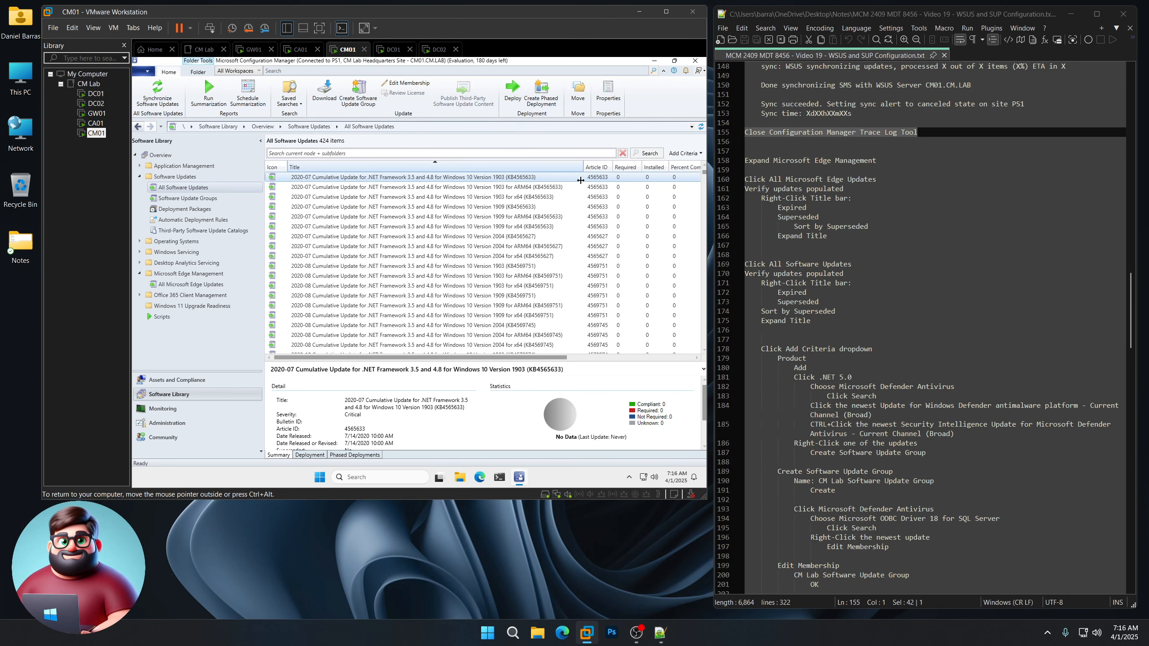
Step: Widen the Title column in All Microsoft Edge Updates, then return to All Software Updates
click(191, 284)
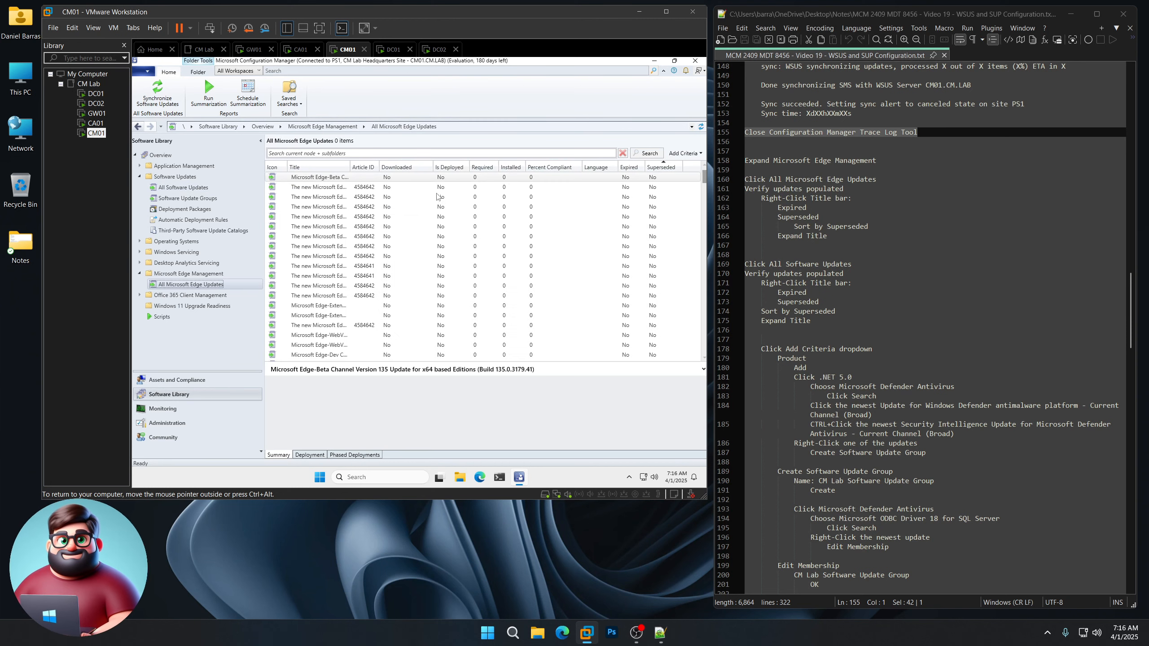
drag(352, 169, 564, 182)
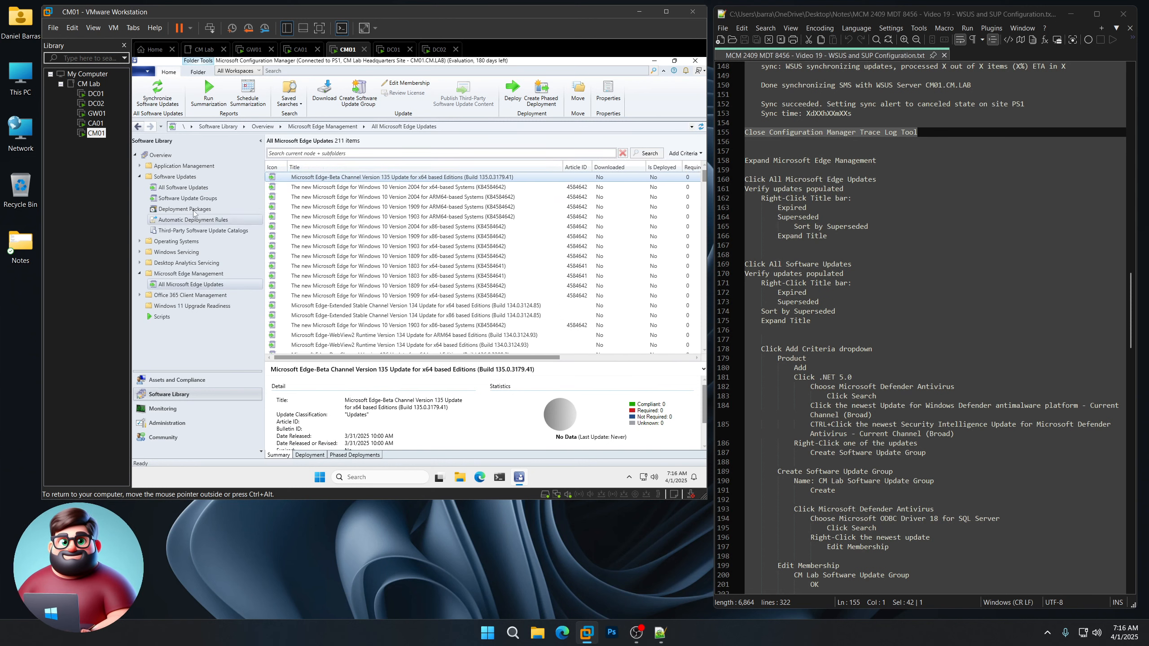
click(186, 188)
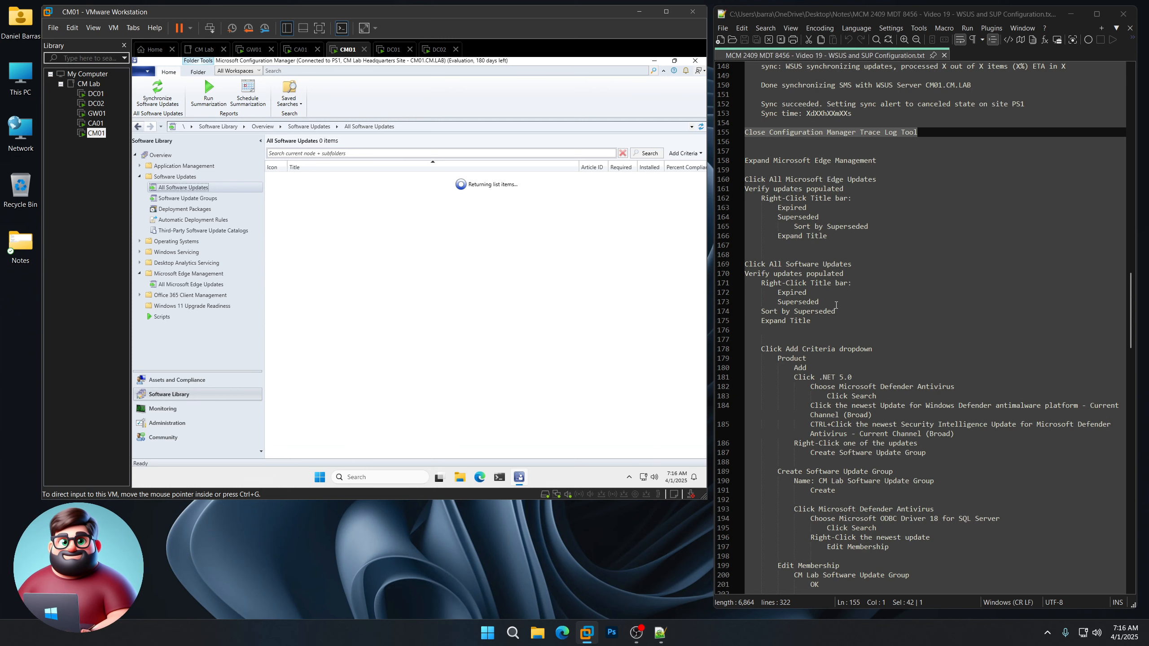
scroll(835, 304, down, 9)
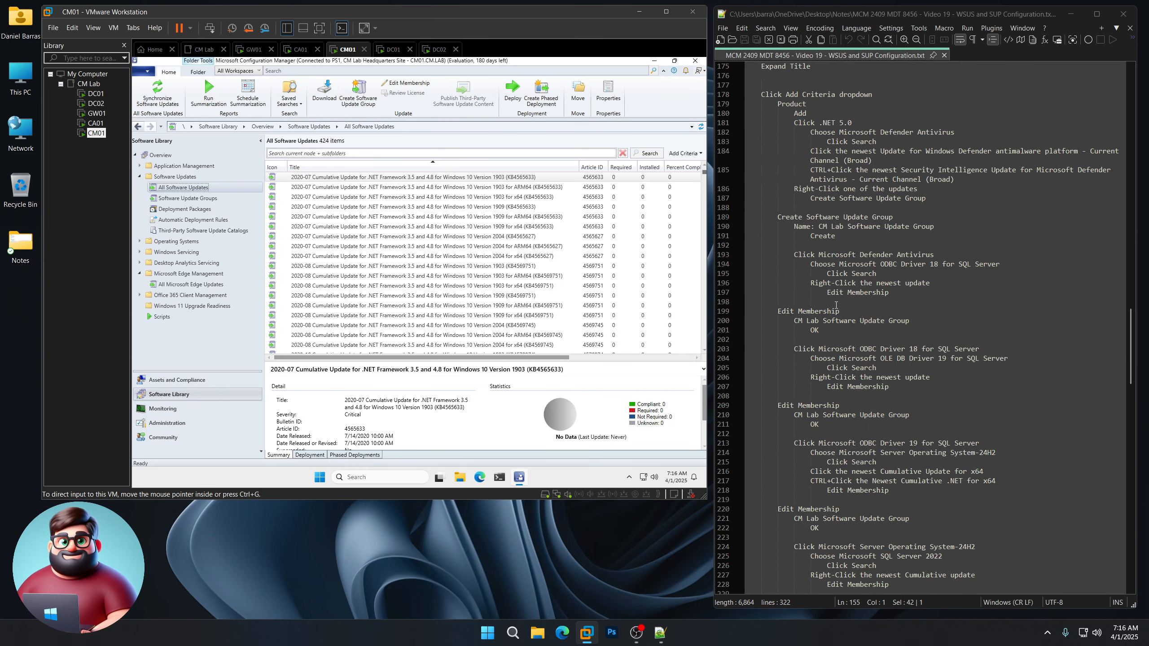
Step: Add a Product criterion set to Microsoft Defender Antivirus and search, returning 21 updates
click(685, 153)
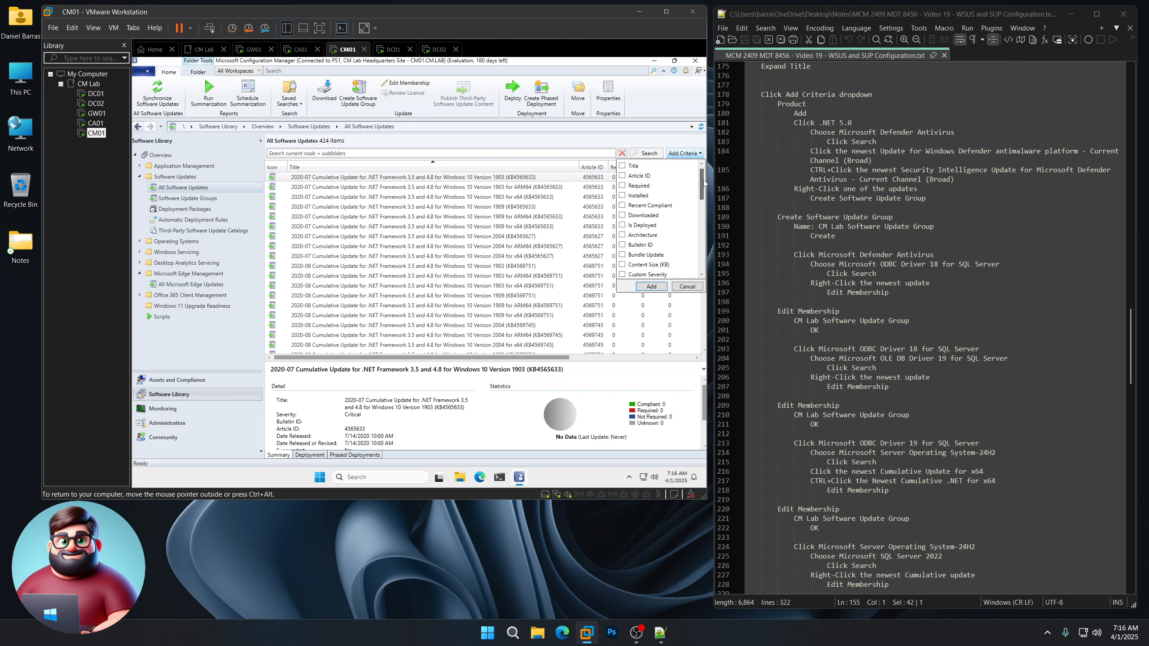
scroll(696, 231, down, 5)
scroll(667, 237, down, 1)
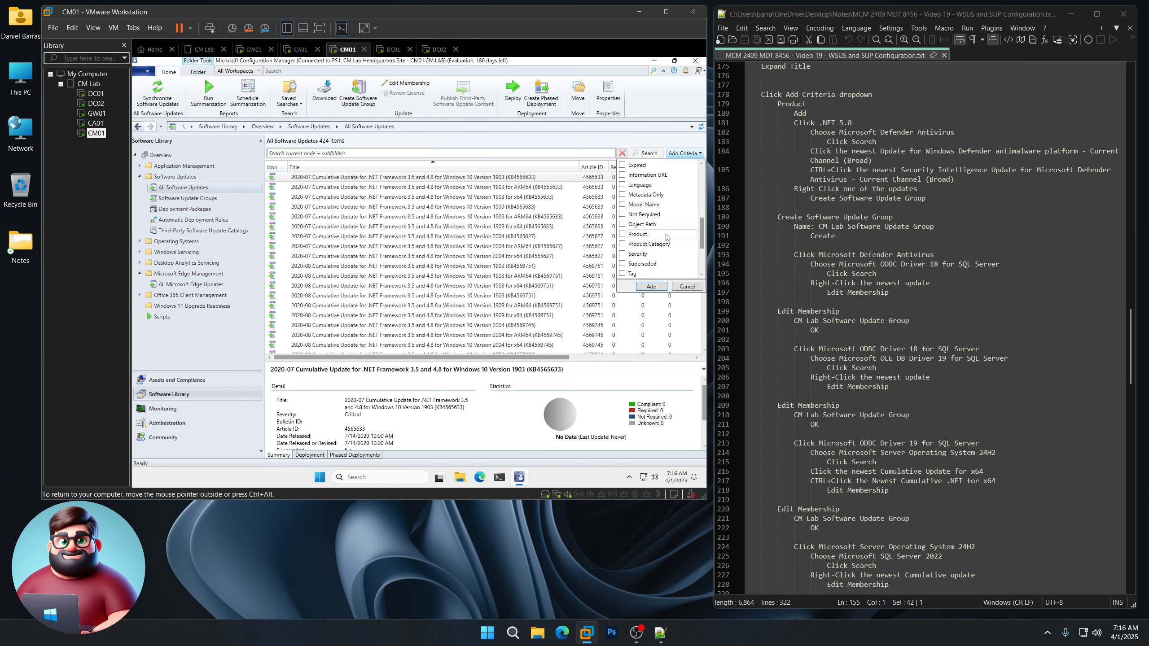
click(651, 286)
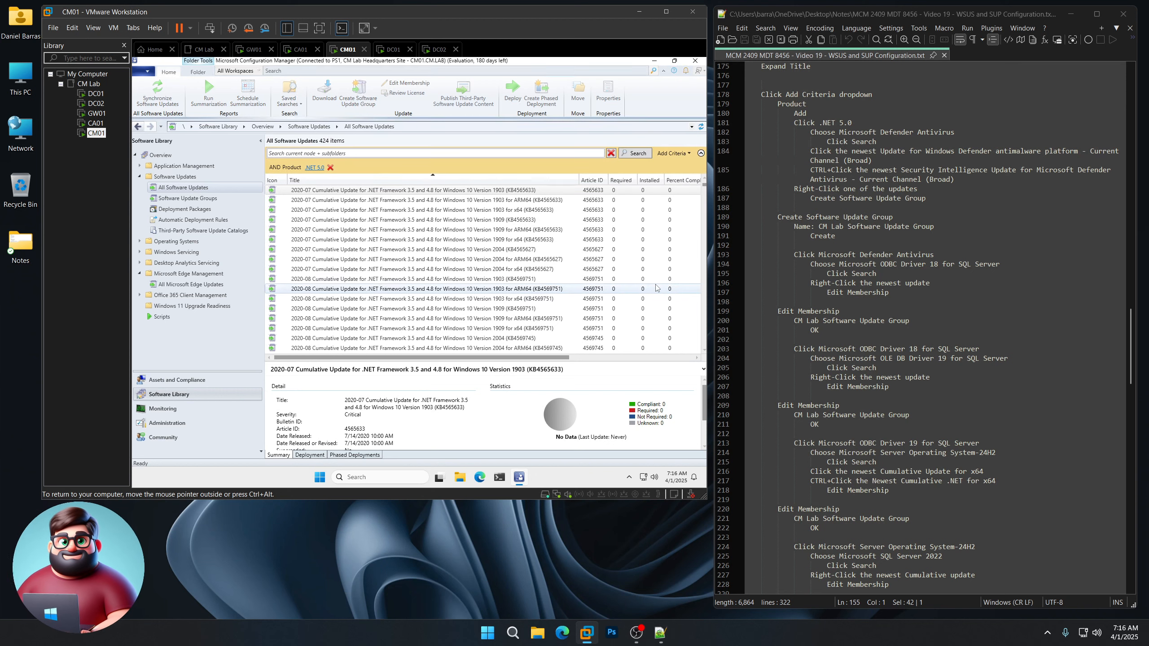
click(318, 170)
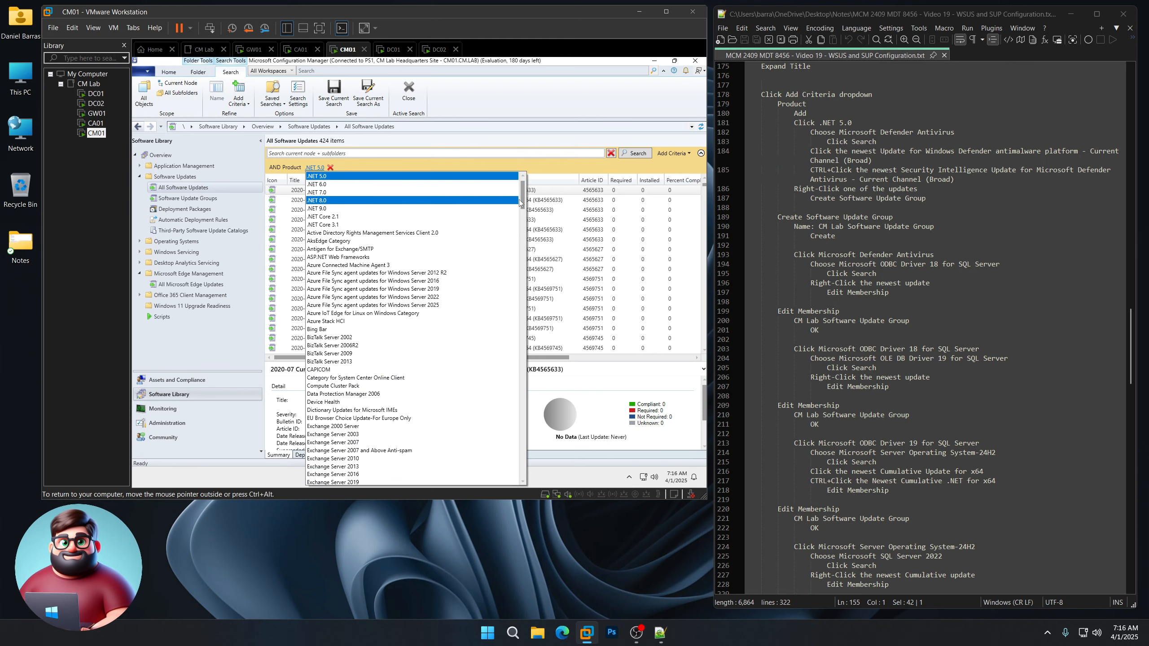
drag(522, 207, 516, 260)
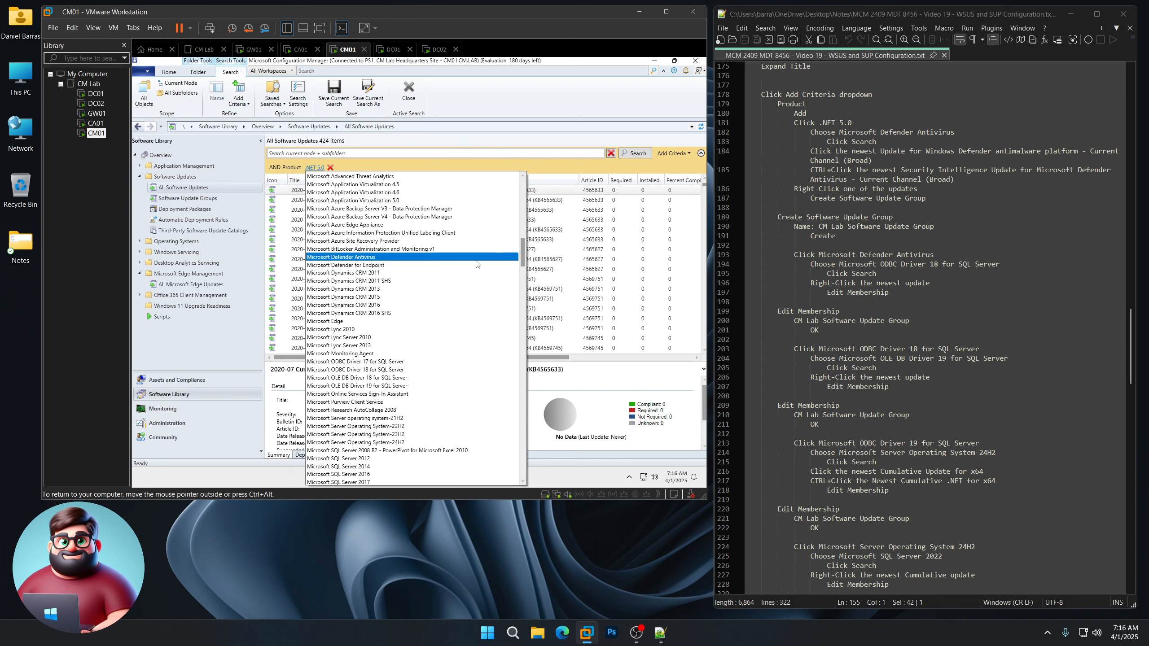
click(433, 257)
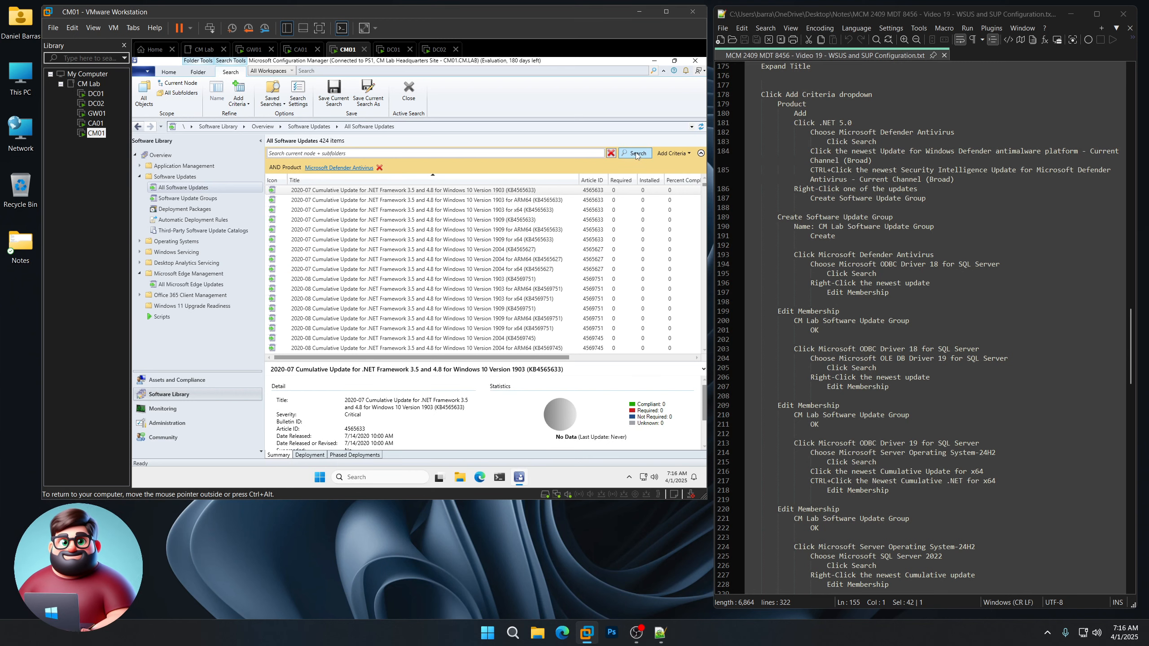
click(635, 153)
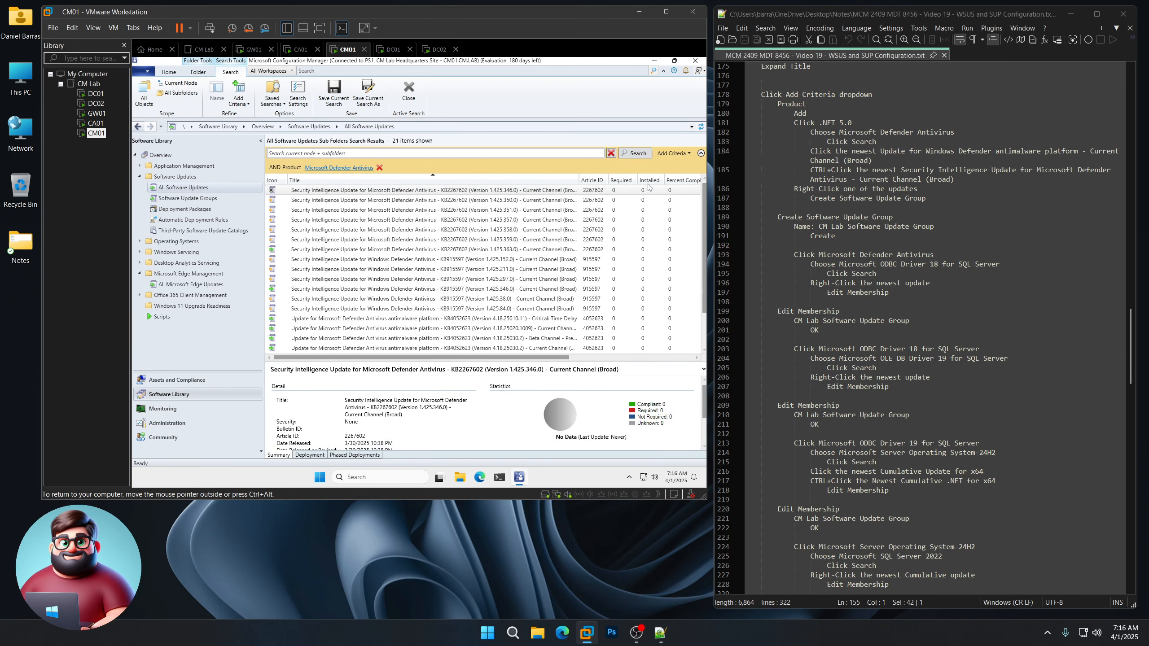
Step: Move Superseded next to Installed, sort by it, and widen the Title column
drag(559, 358, 707, 361)
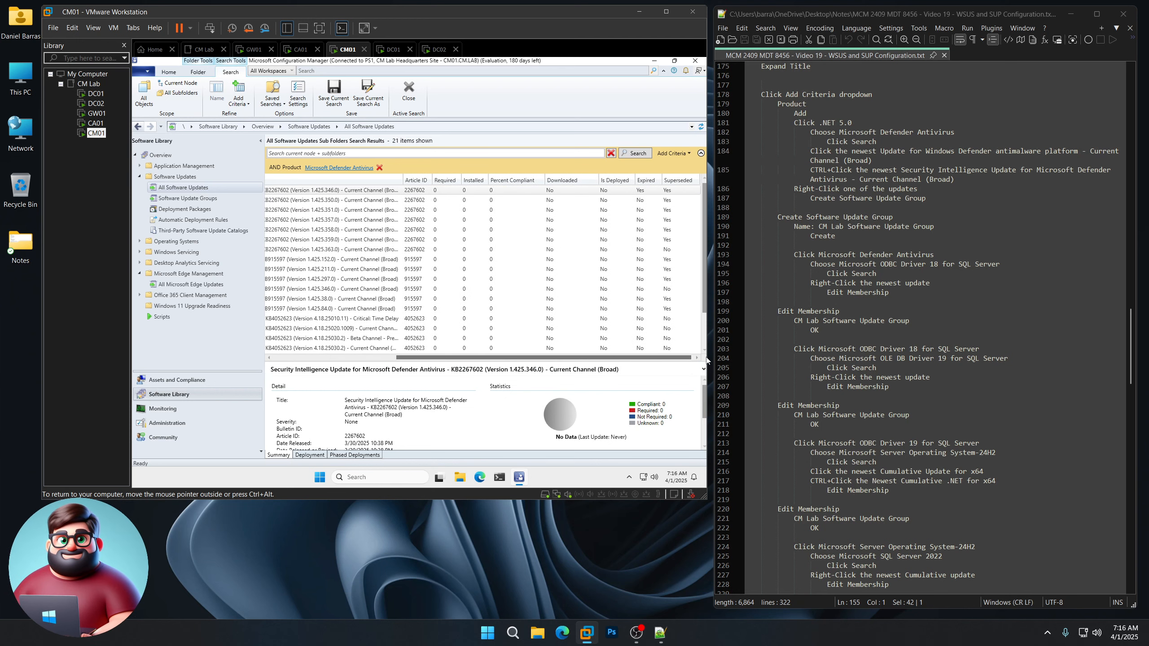
drag(678, 180, 497, 181)
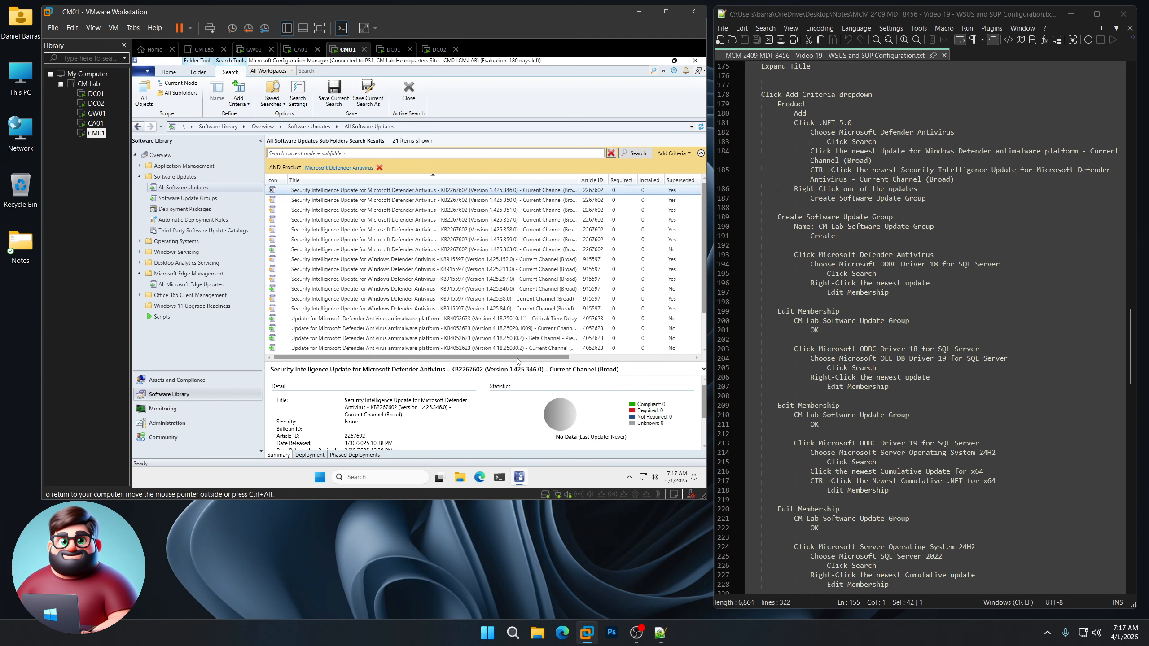
click(678, 182)
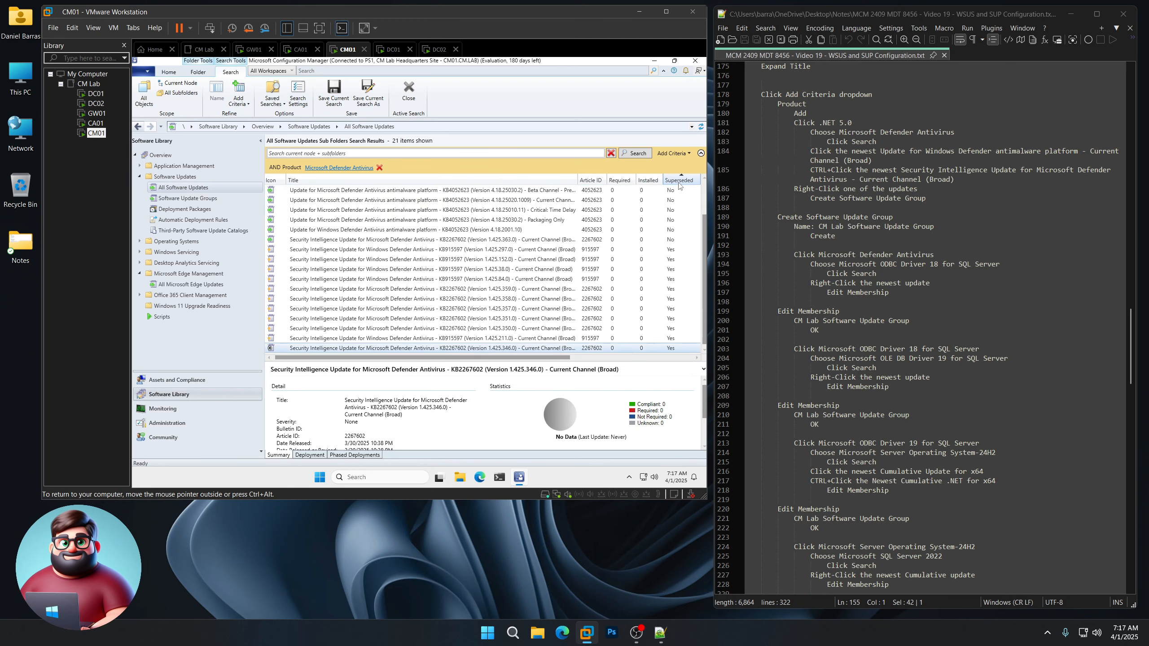
scroll(520, 294, up, 2)
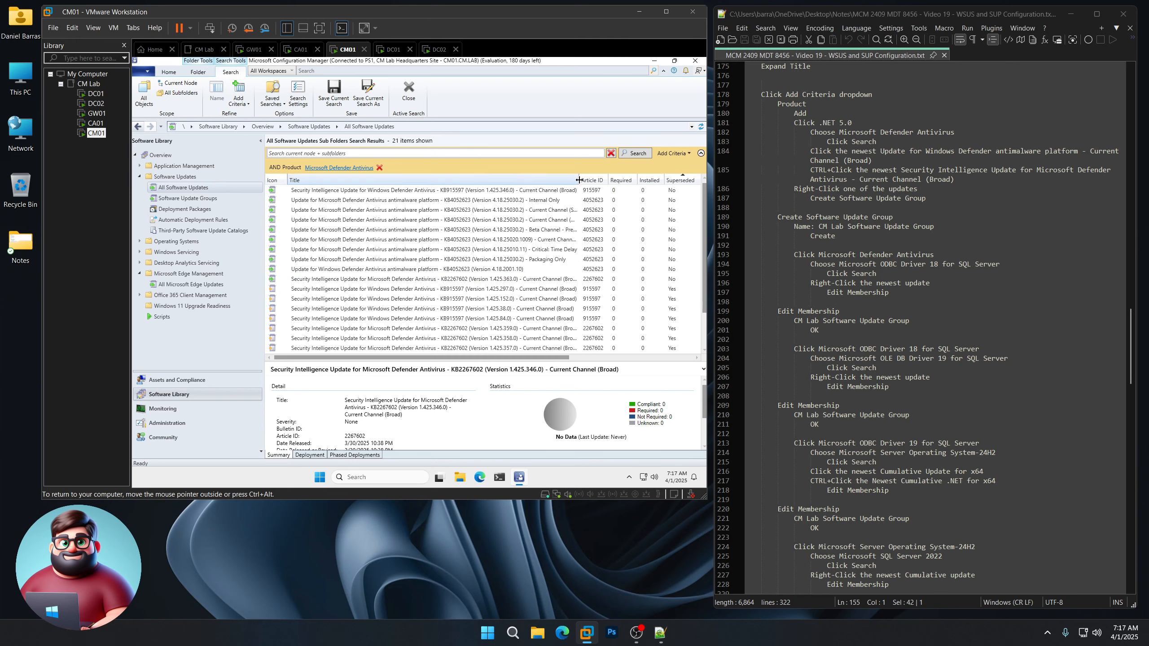
drag(578, 180, 625, 183)
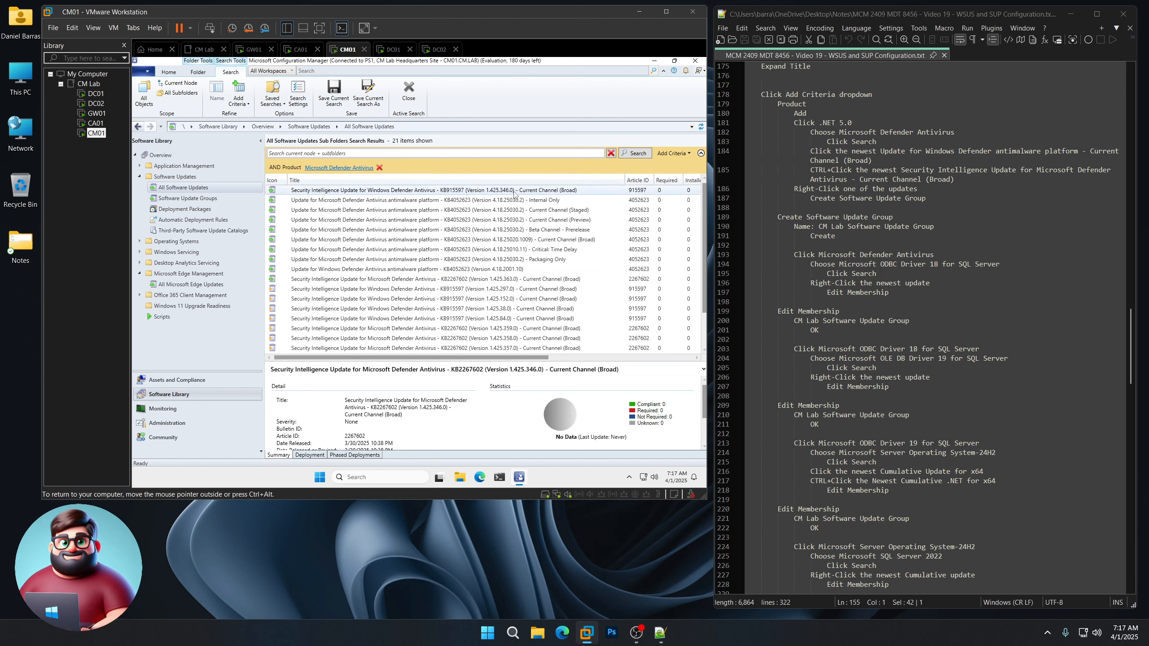
Step: Select the KB915597 security intelligence update and the 4.18.25020.1009 Broad platform update
click(448, 190)
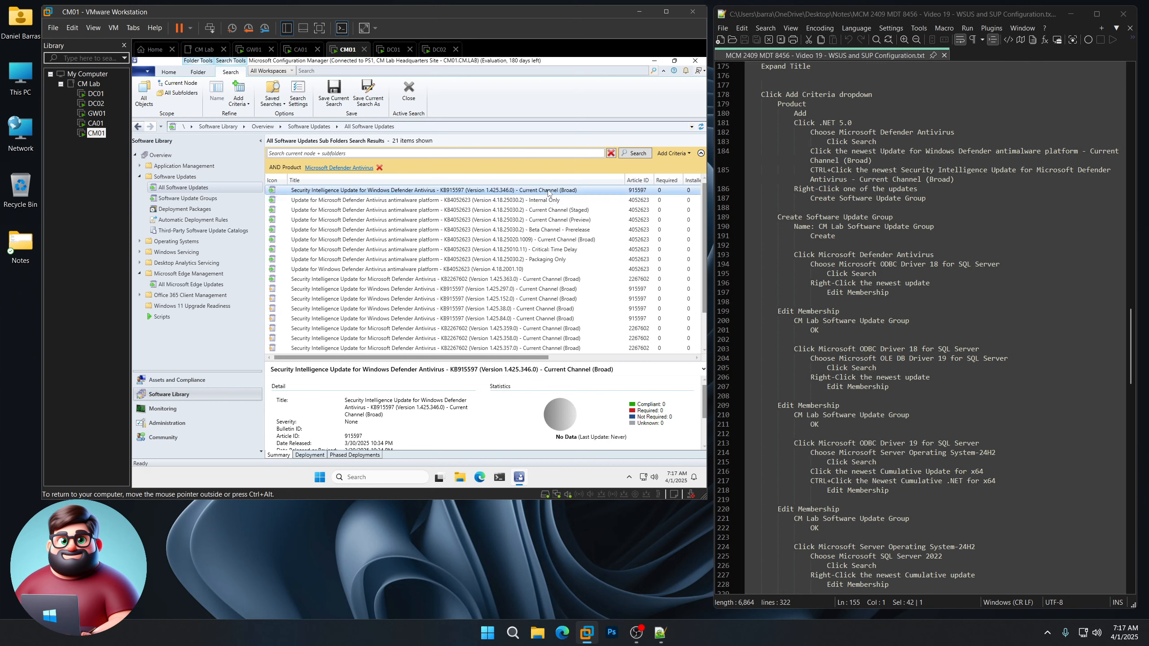
ctrl+click(549, 241)
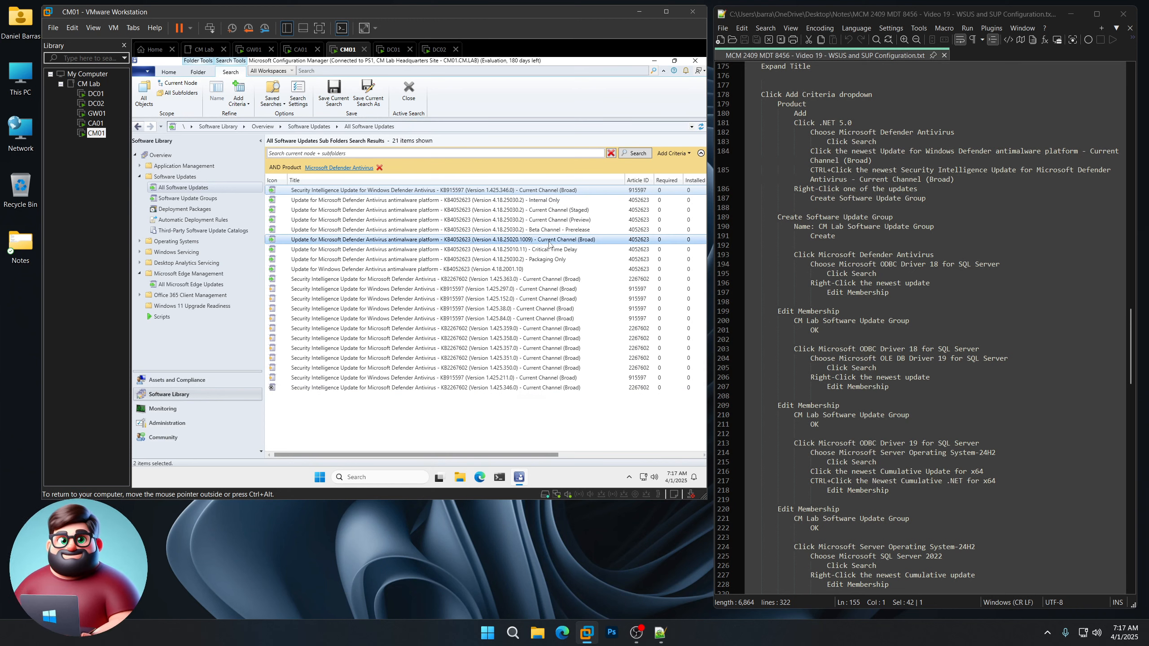
right_click(550, 244)
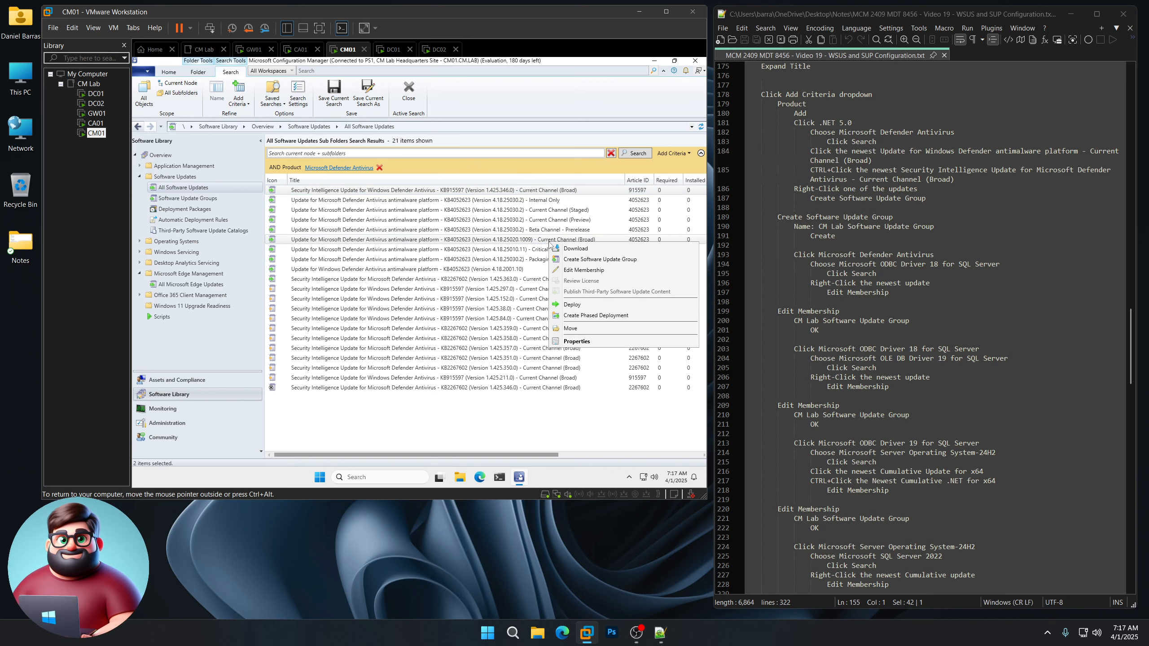
Step: Create 'CM Lab Software Update Group' from the two selected updates, pasting the name from the notes
click(575, 260)
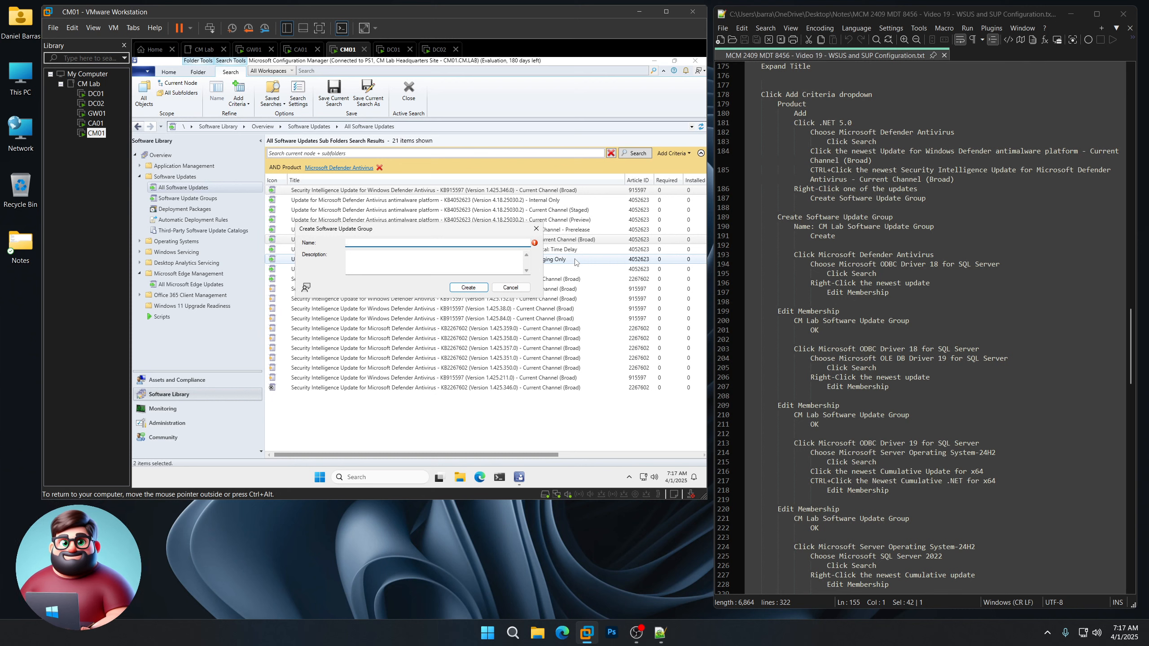
drag(935, 226, 821, 225)
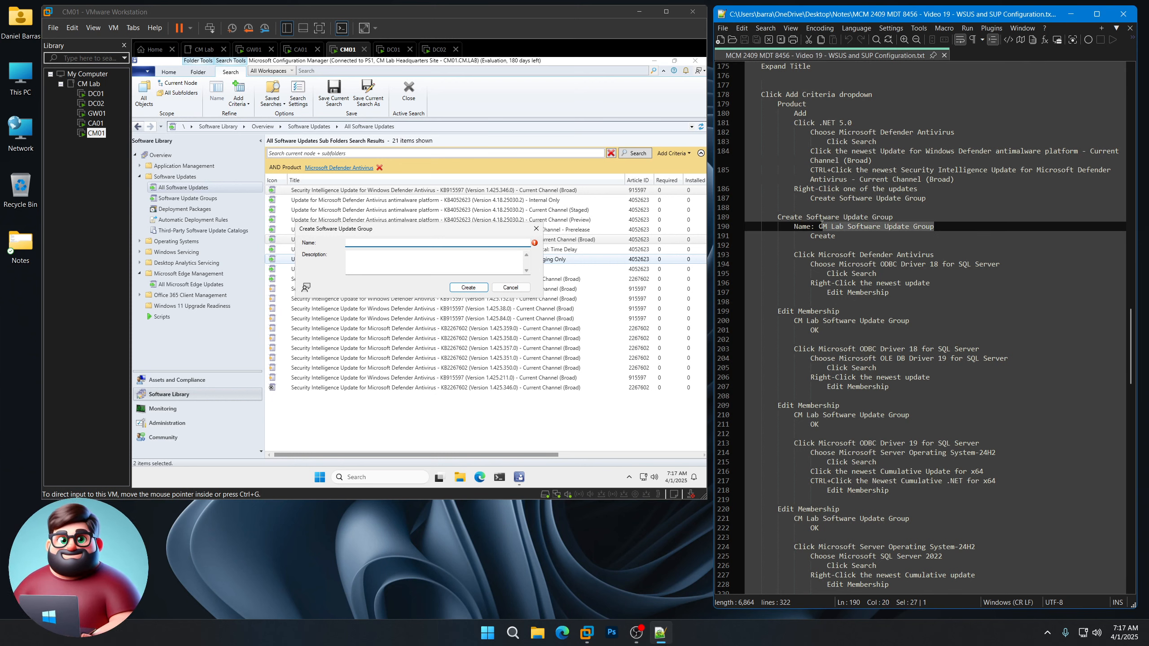
right_click(821, 229)
click(859, 245)
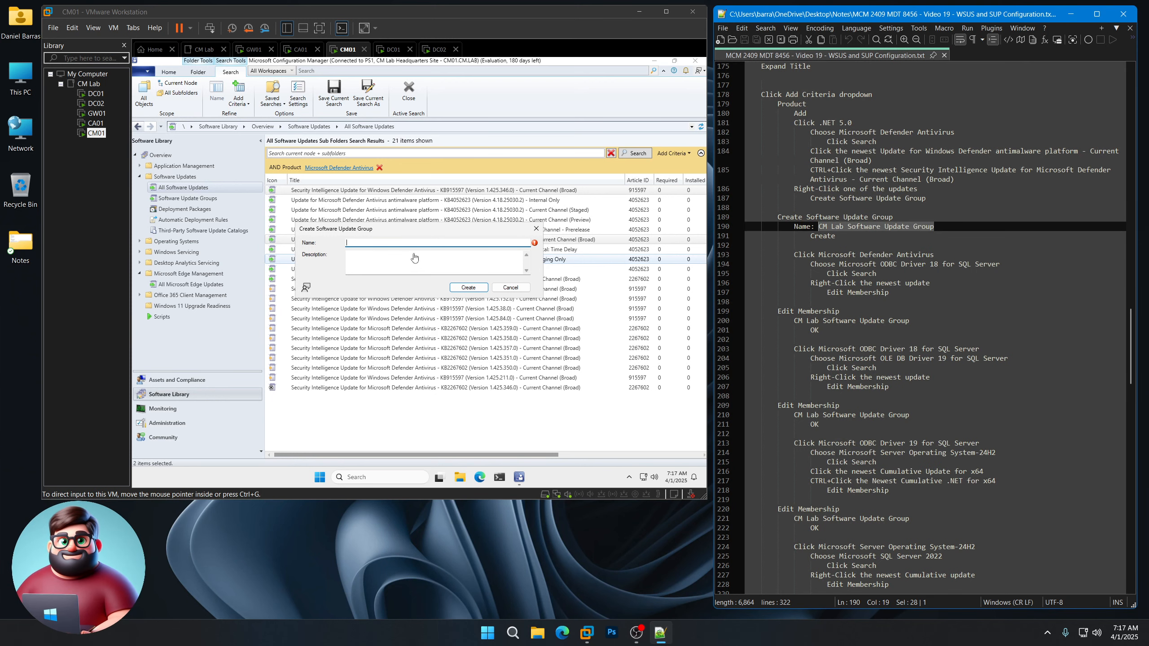
key(ctrl+v)
click(468, 288)
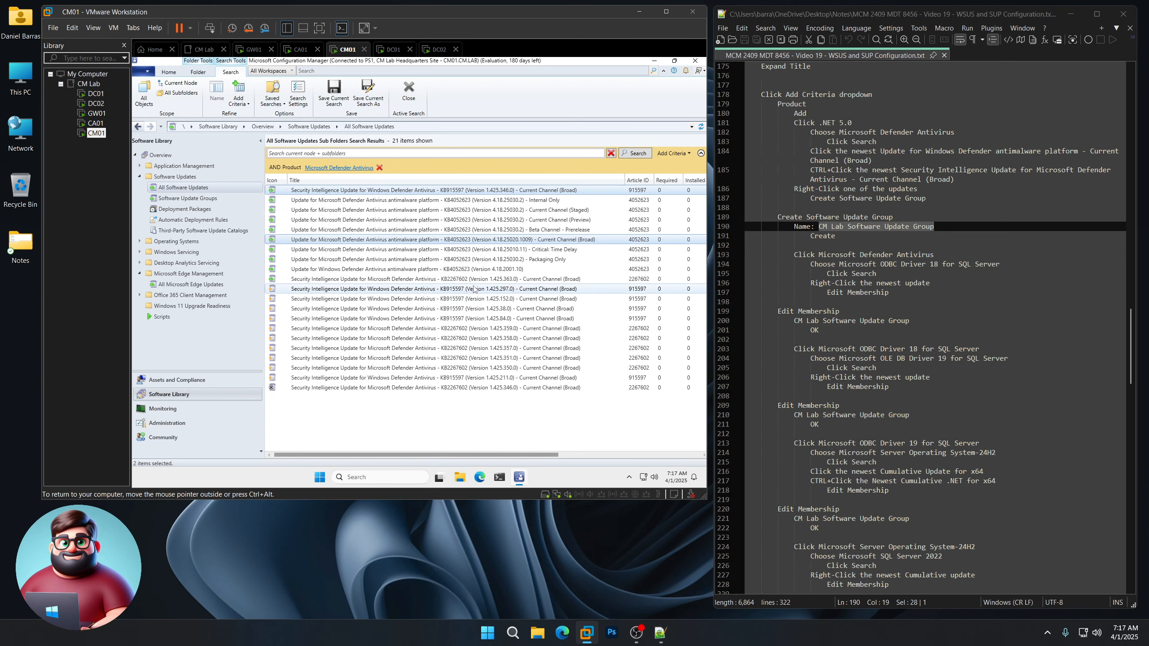
Step: Open the Product criterion list to pick a different product
click(349, 172)
scroll(409, 341, down, 2)
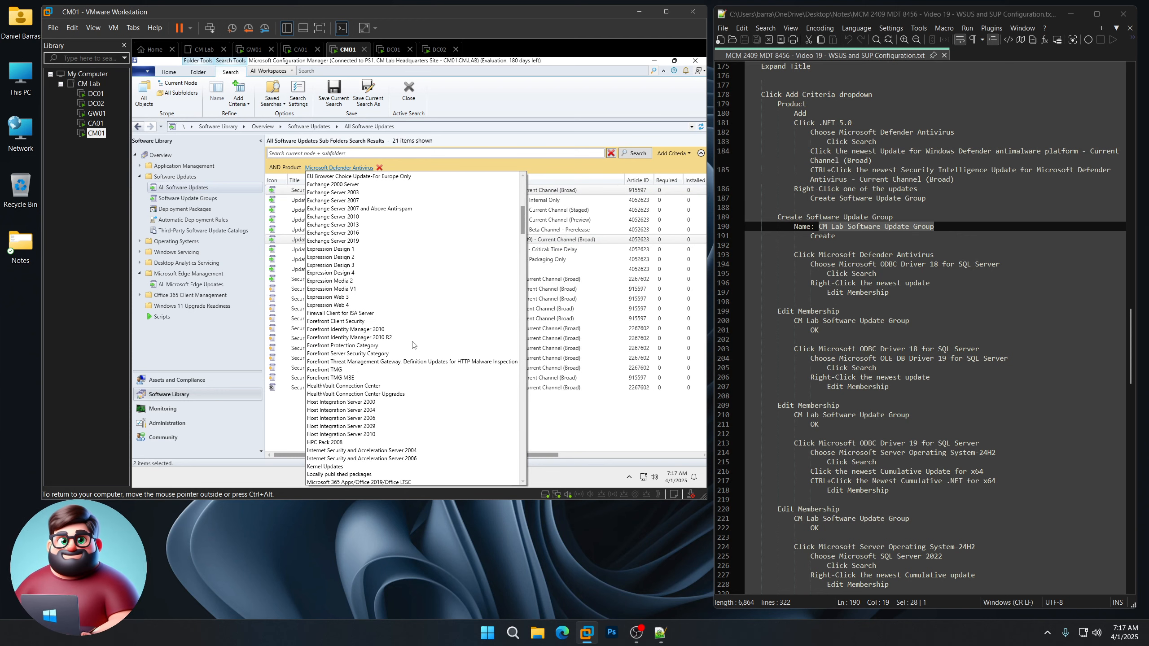
scroll(412, 344, down, 10)
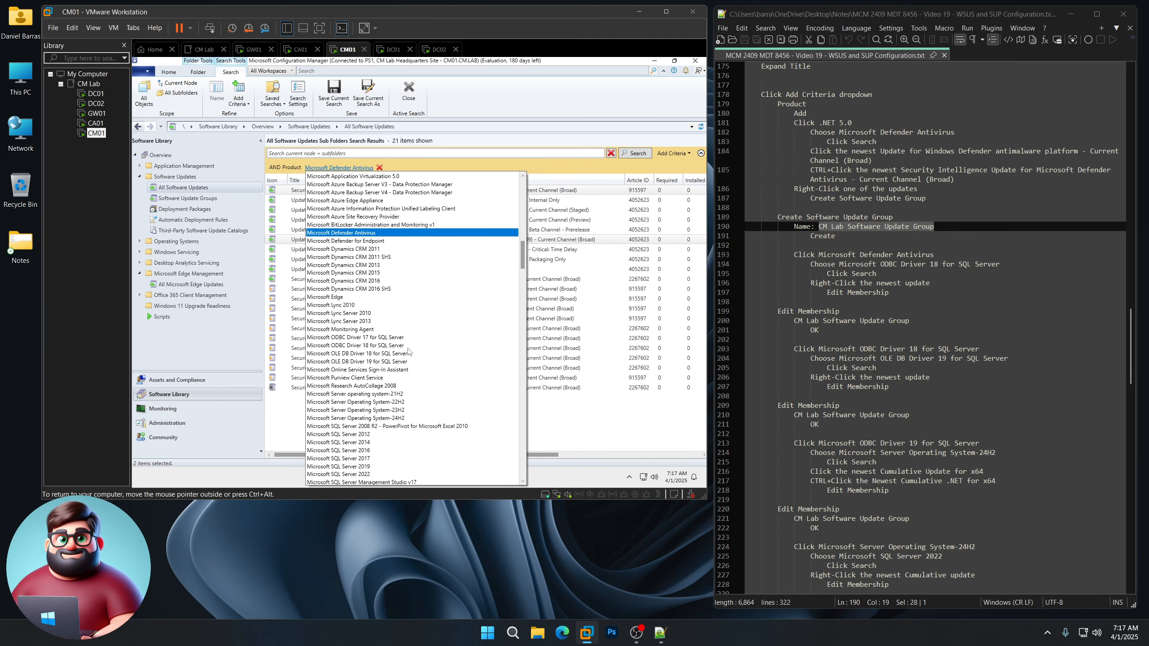
Step: Filter by ODBC Driver 18 and add its update to CM Lab Software Update Group
click(361, 346)
click(635, 153)
right_click(400, 190)
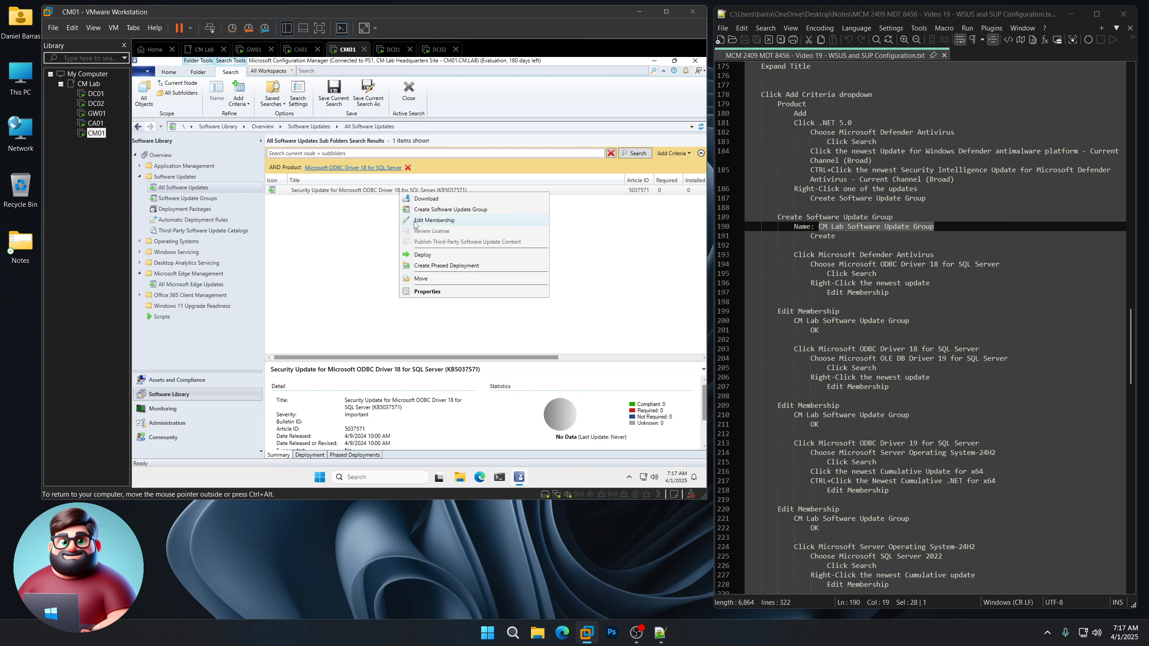
click(417, 222)
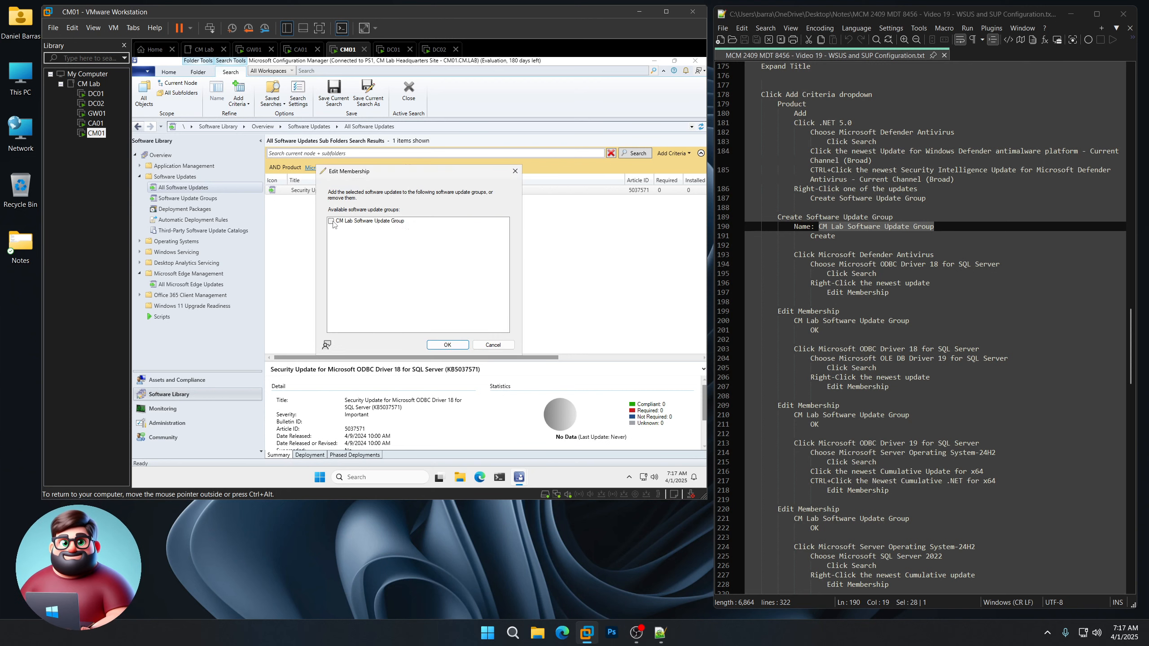
click(332, 221)
click(447, 344)
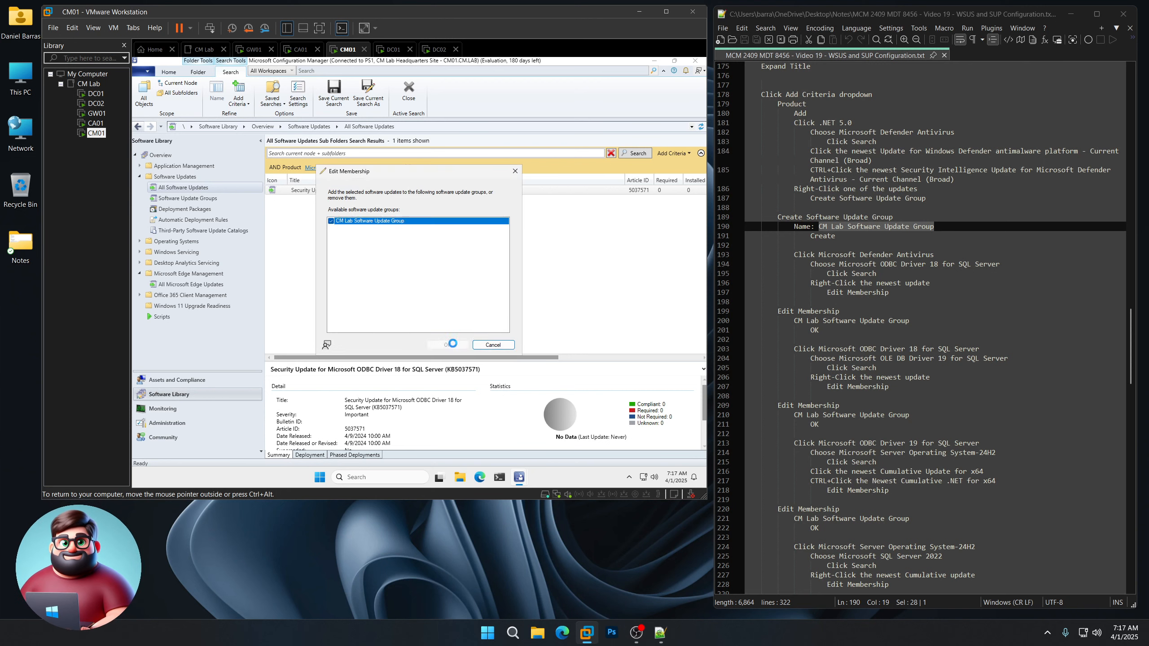
scroll(846, 279, down, 4)
drag(904, 247, 742, 212)
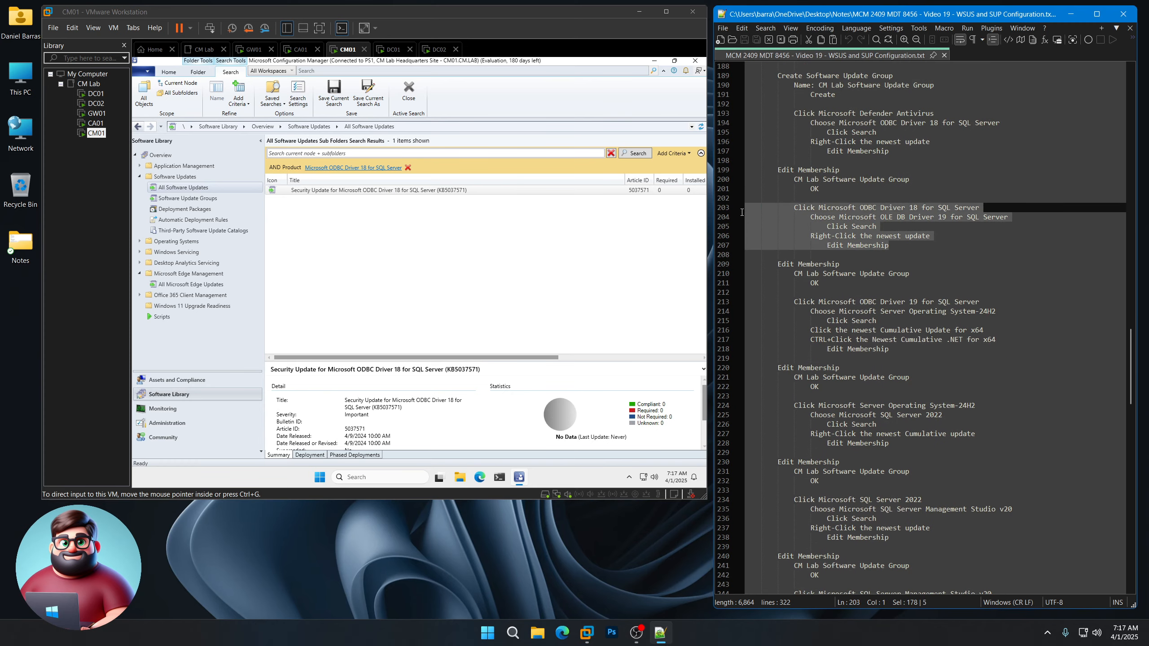
Step: Filter by OLE DB Driver 19 for SQL Server and add KB5040712 to CM Lab Software Update Group
click(367, 167)
scroll(419, 323, down, 20)
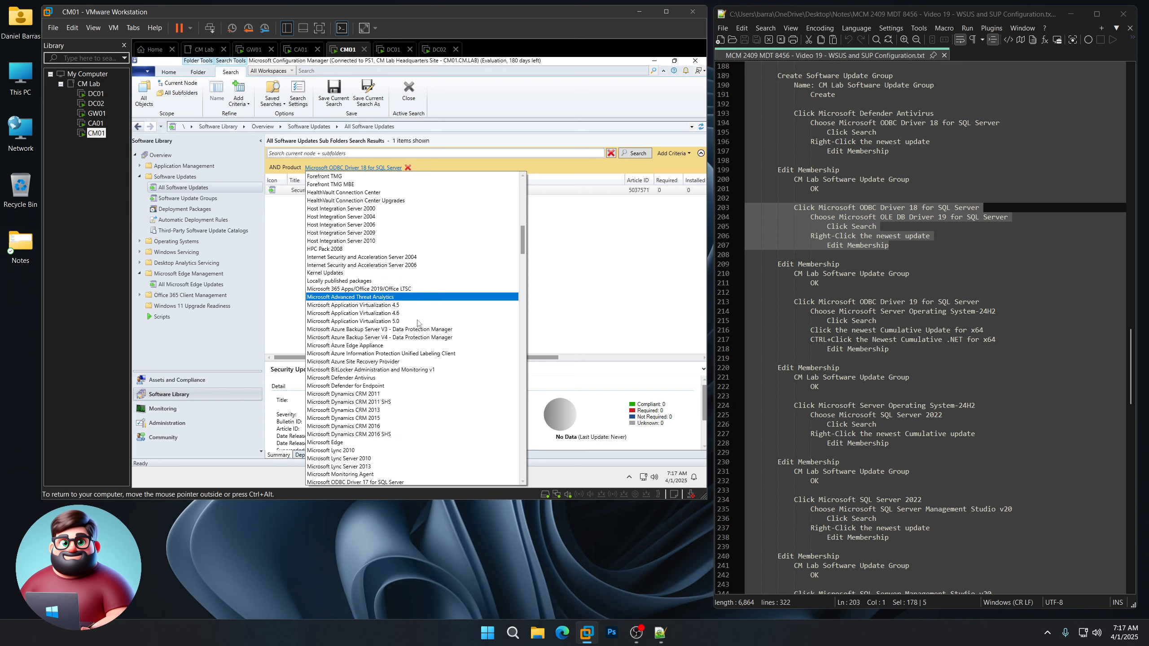
click(372, 337)
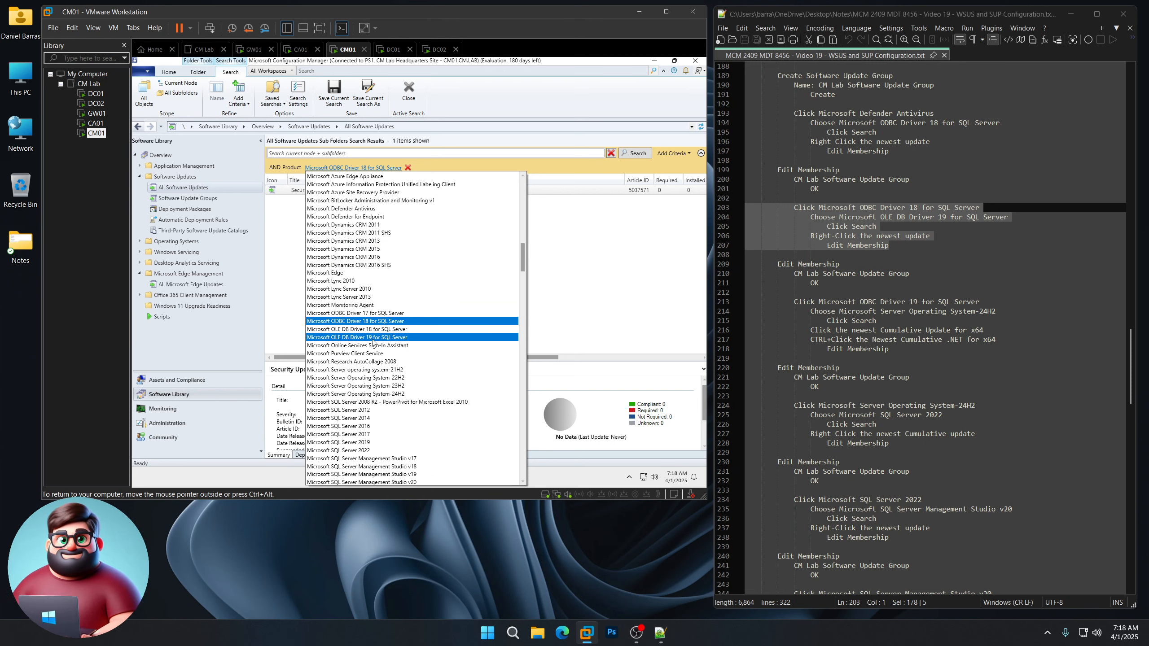
click(367, 338)
click(632, 154)
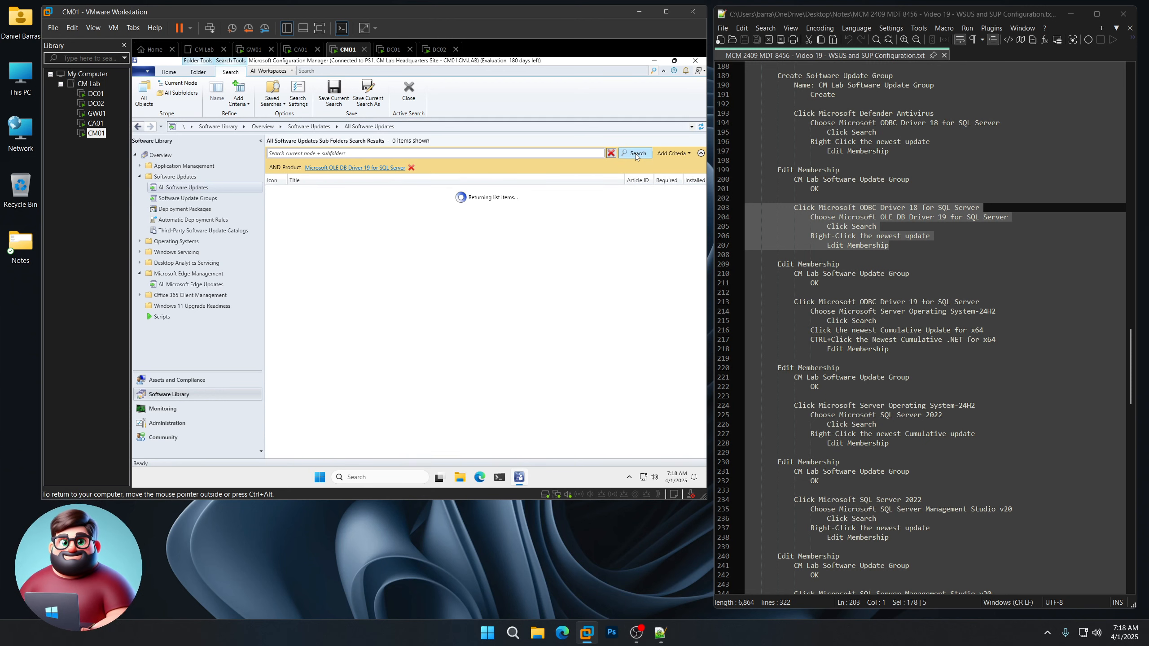
right_click(420, 191)
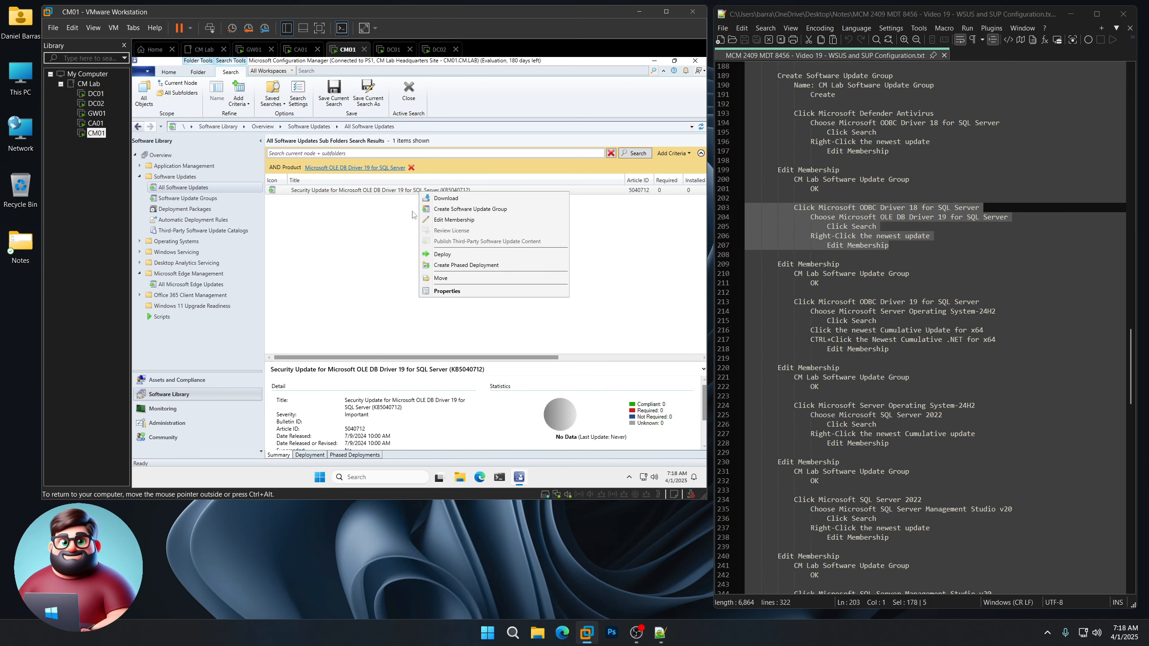
click(441, 220)
click(331, 221)
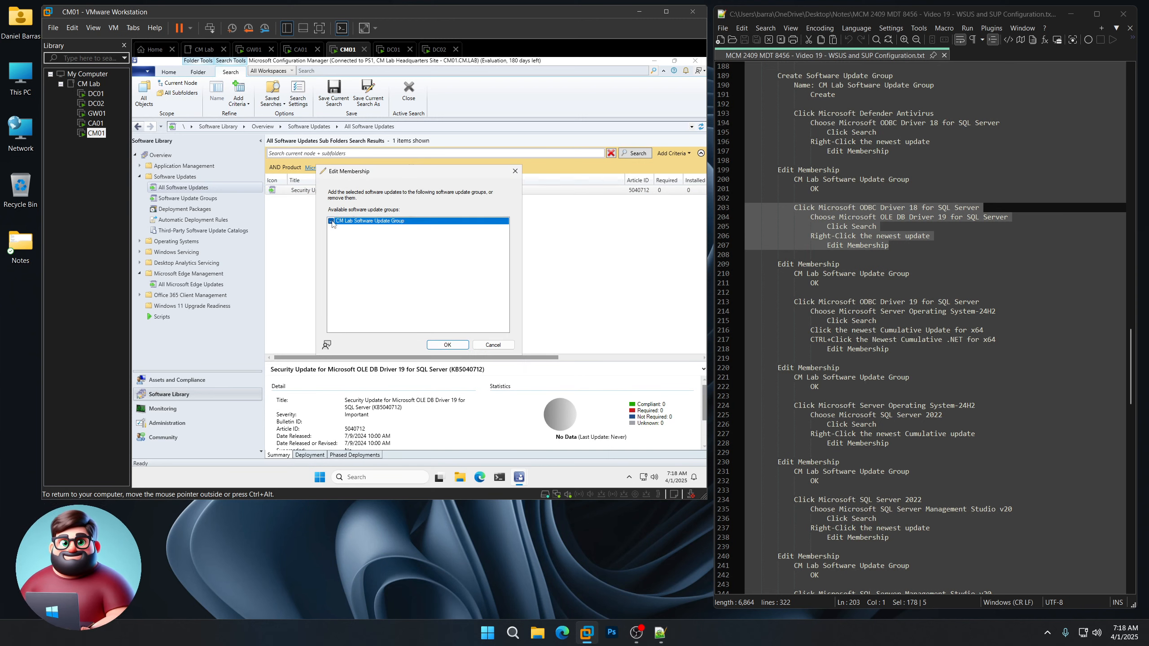
click(447, 345)
scroll(872, 312, down, 4)
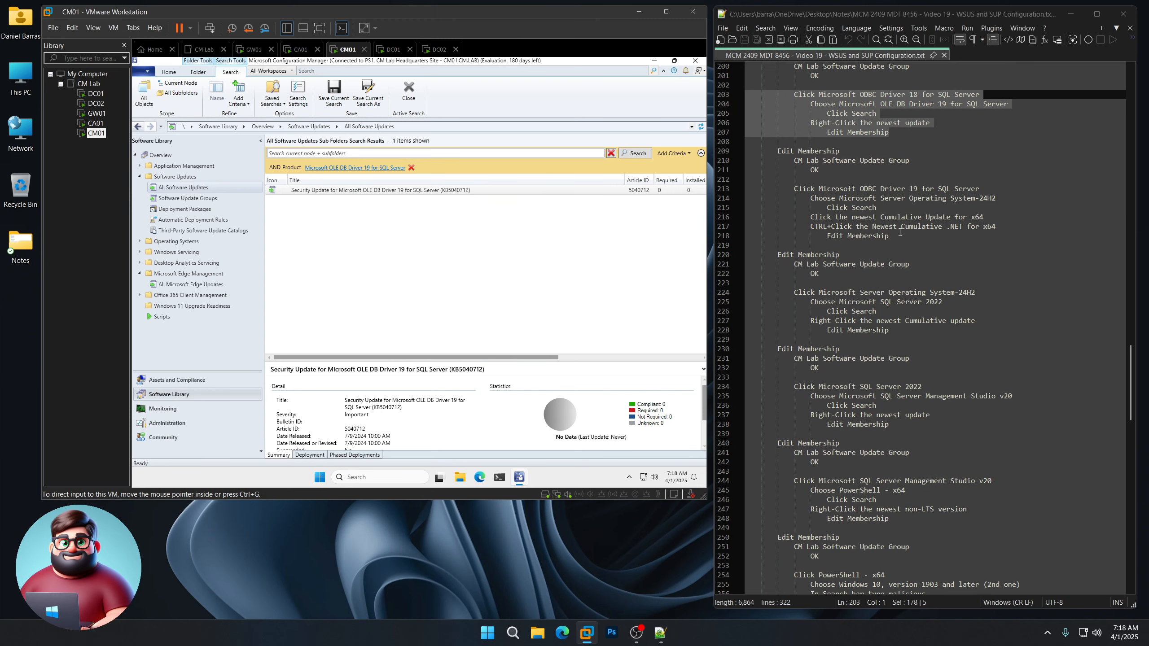
drag(900, 231, 731, 190)
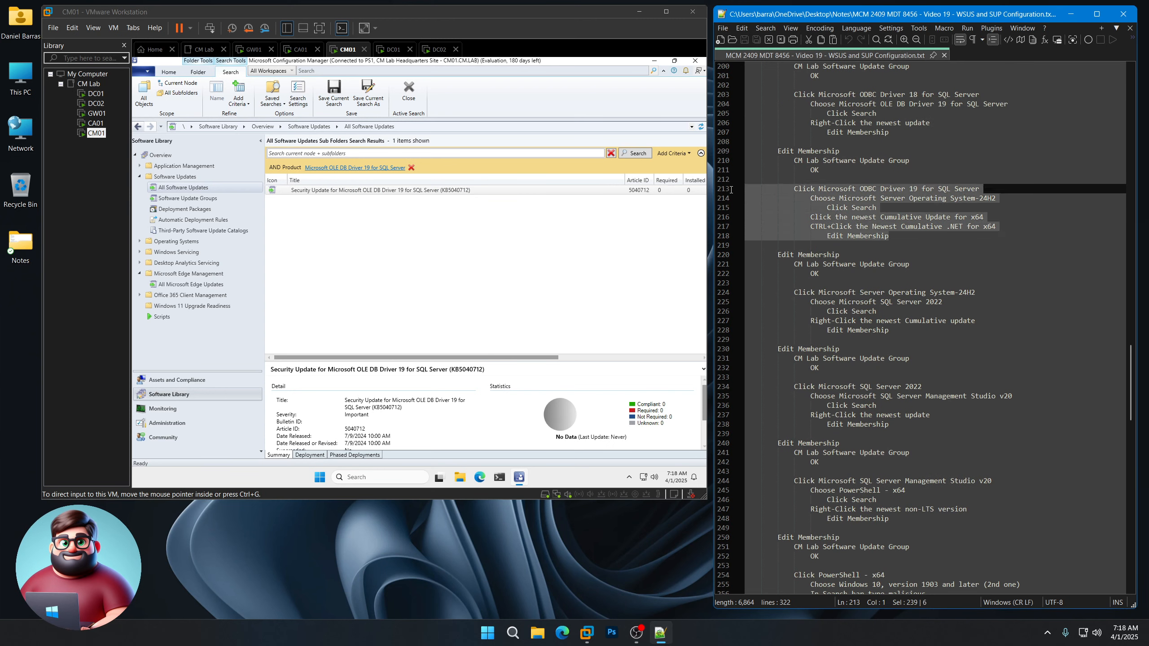
Step: Filter by Microsoft Server Operating System-24H2 and add both cumulative updates, Server and .NET, to CM Lab Software Update Group
click(355, 168)
scroll(407, 309, down, 20)
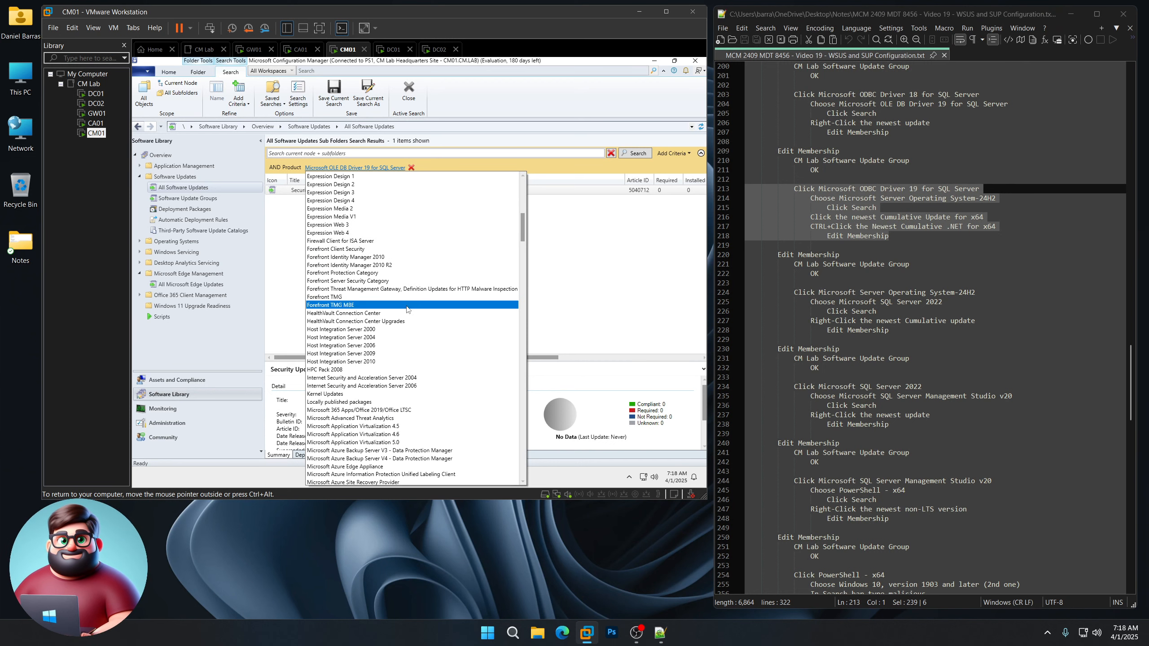
click(408, 298)
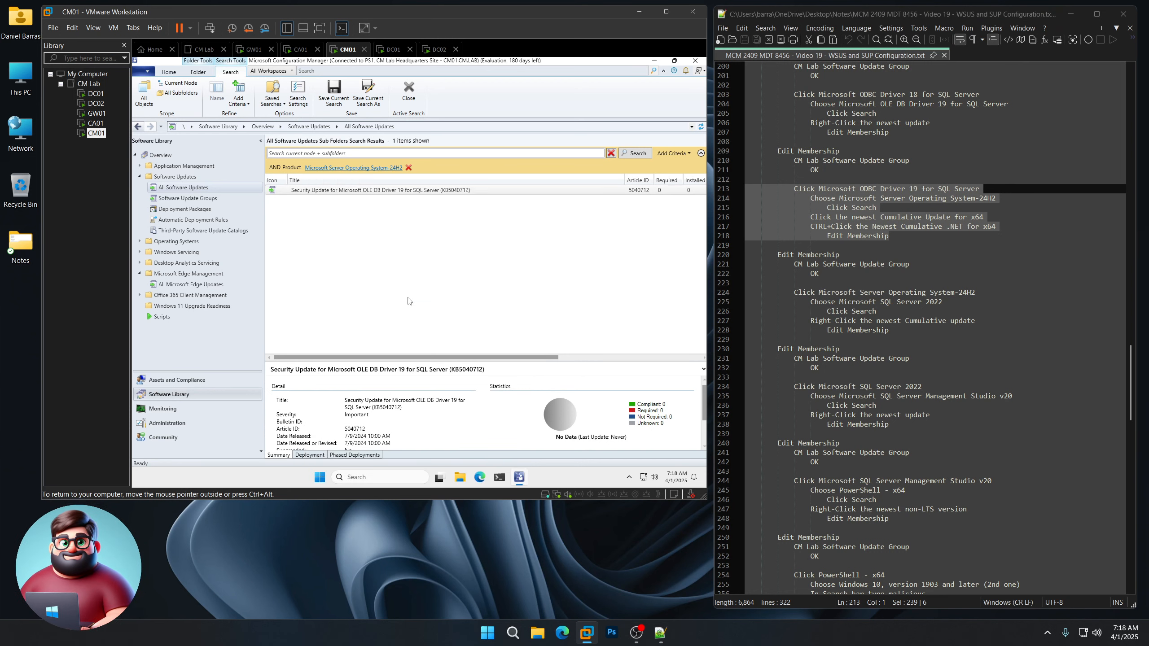
click(647, 155)
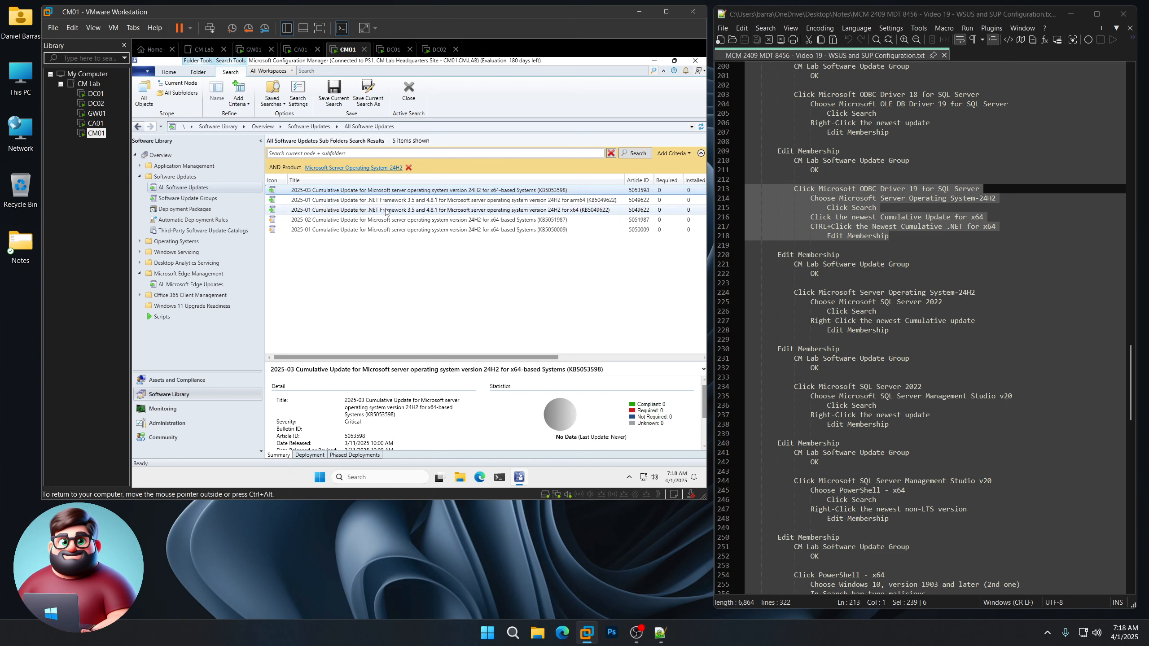
ctrl+click(334, 211)
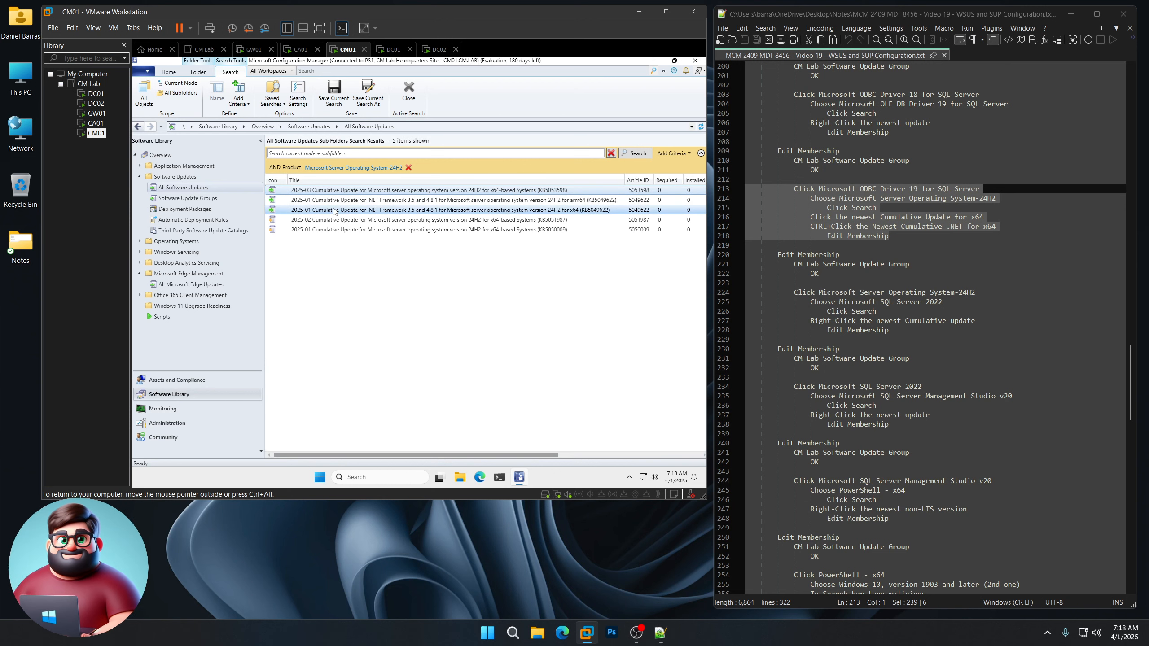
right_click(388, 215)
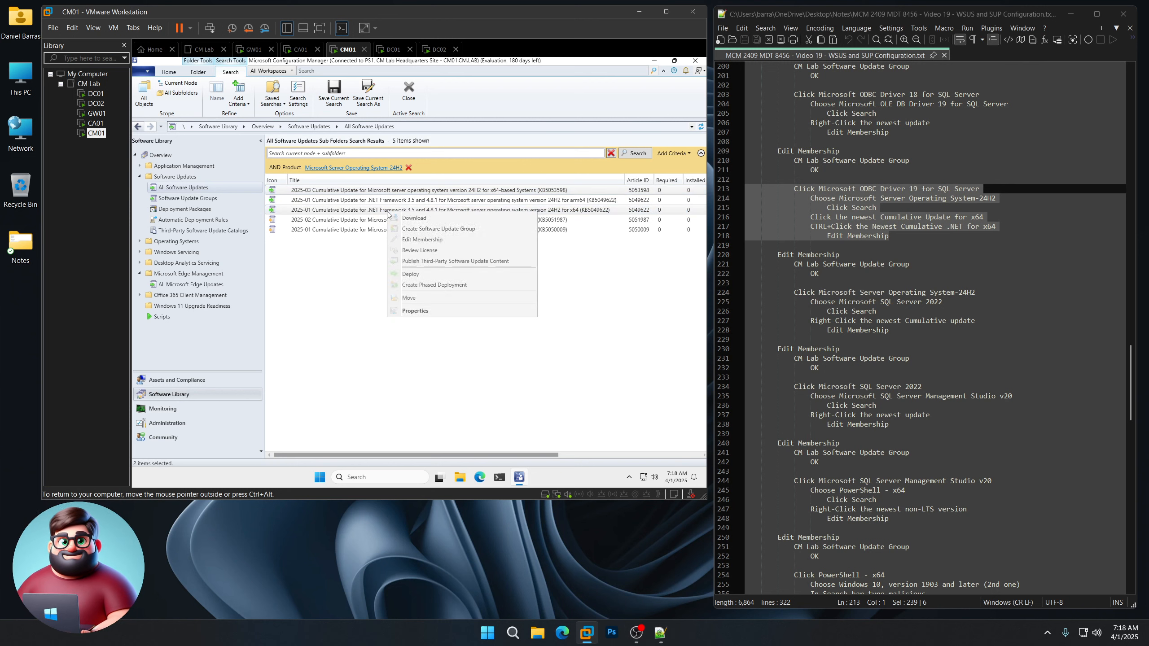
click(411, 243)
click(332, 221)
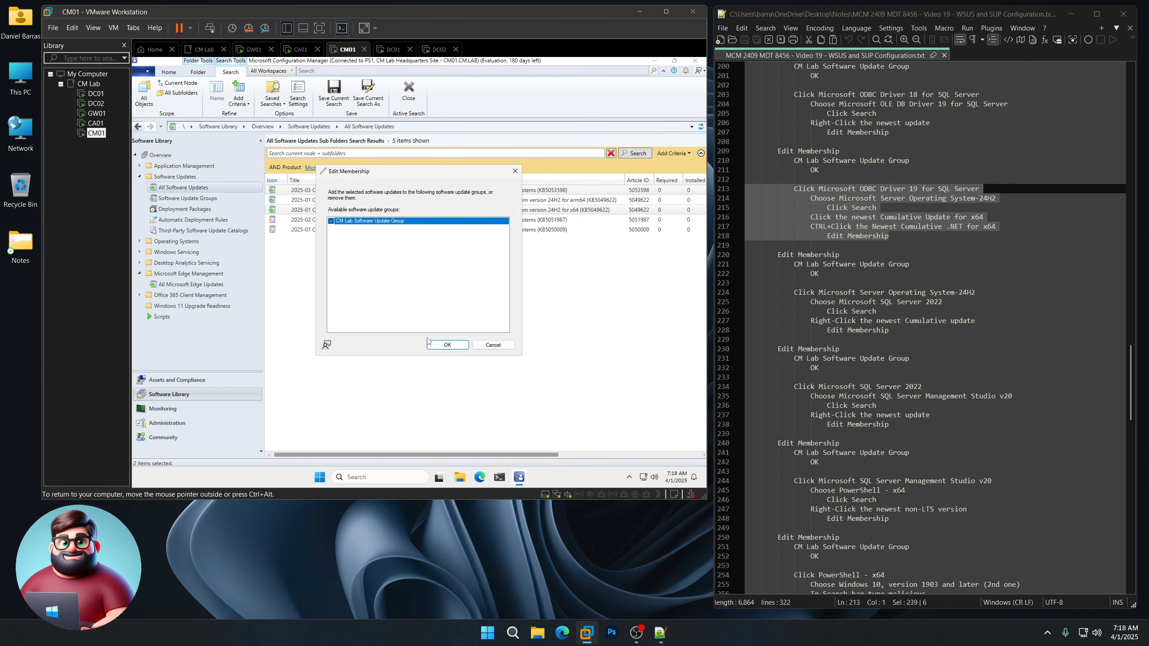
click(447, 345)
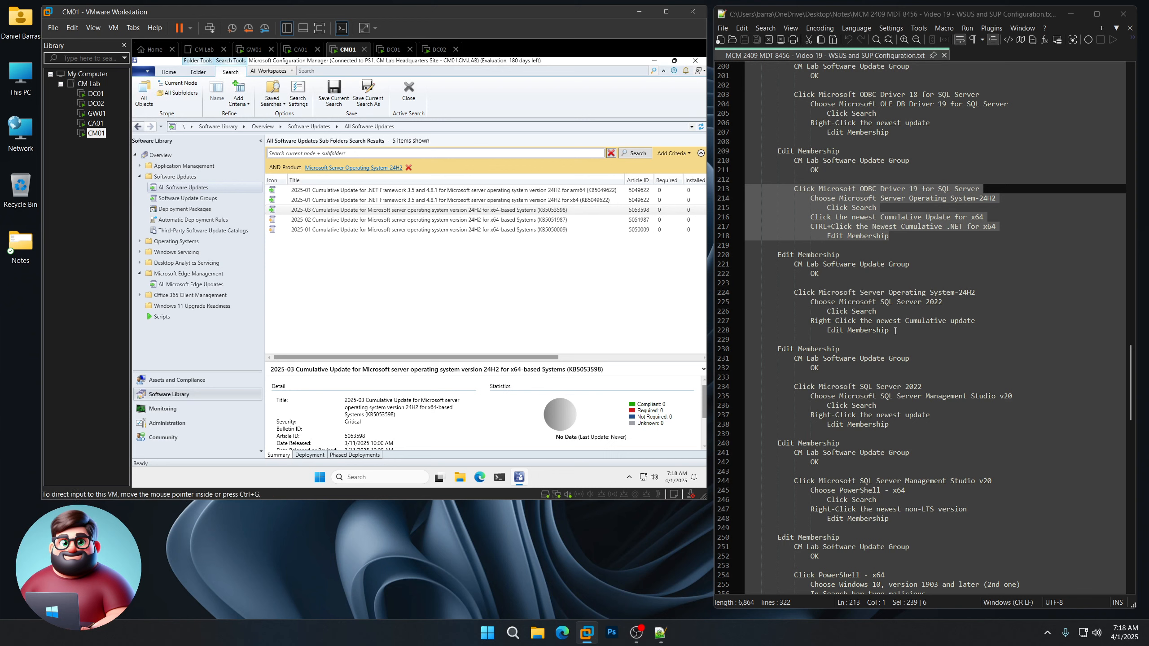
drag(889, 330, 711, 293)
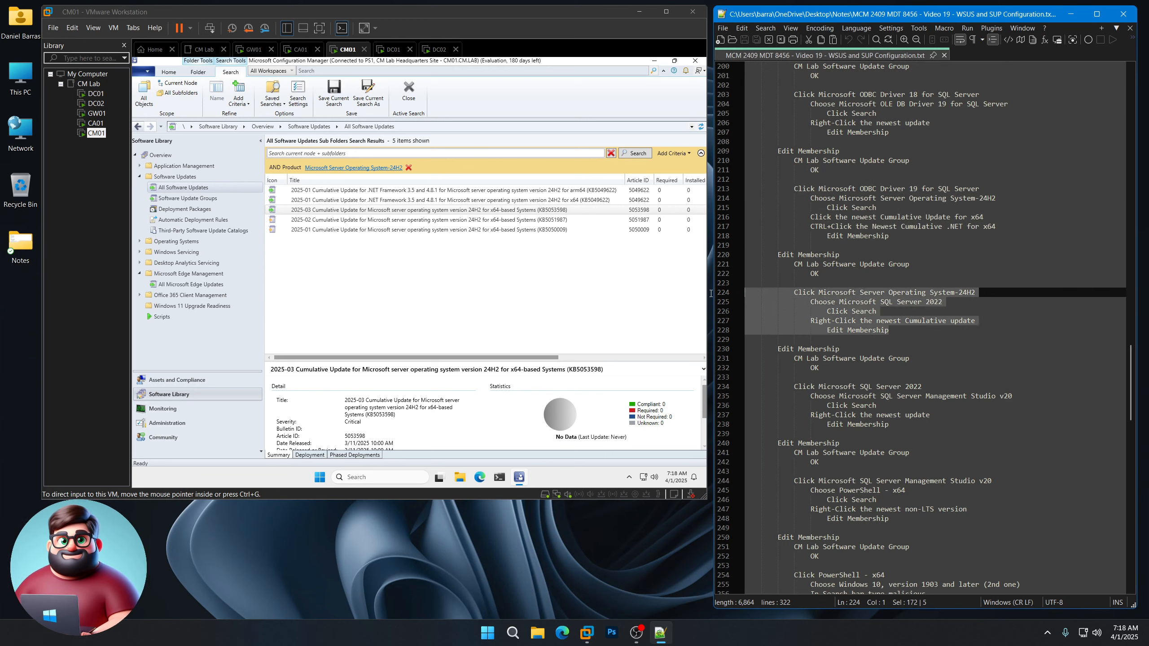
Step: Filter by Microsoft SQL Server 2022 and add Cumulative Update 18 (KB5050771) to the CM Lab group
click(360, 168)
scroll(407, 358, down, 20)
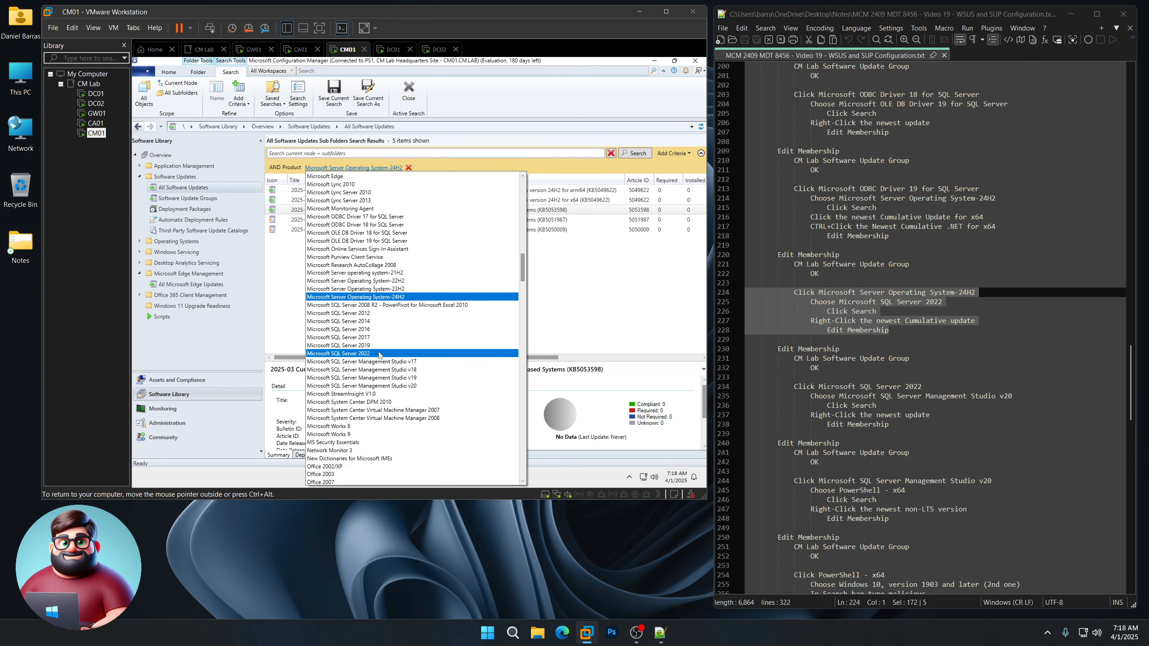
click(382, 354)
click(635, 154)
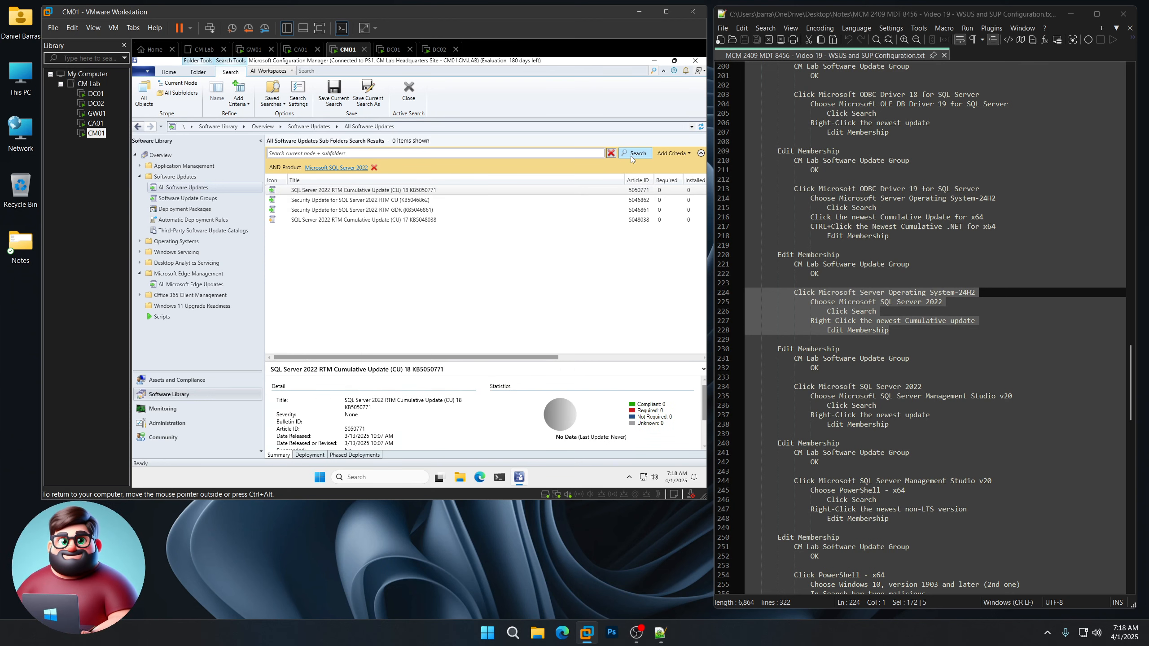
right_click(410, 190)
click(446, 219)
click(332, 222)
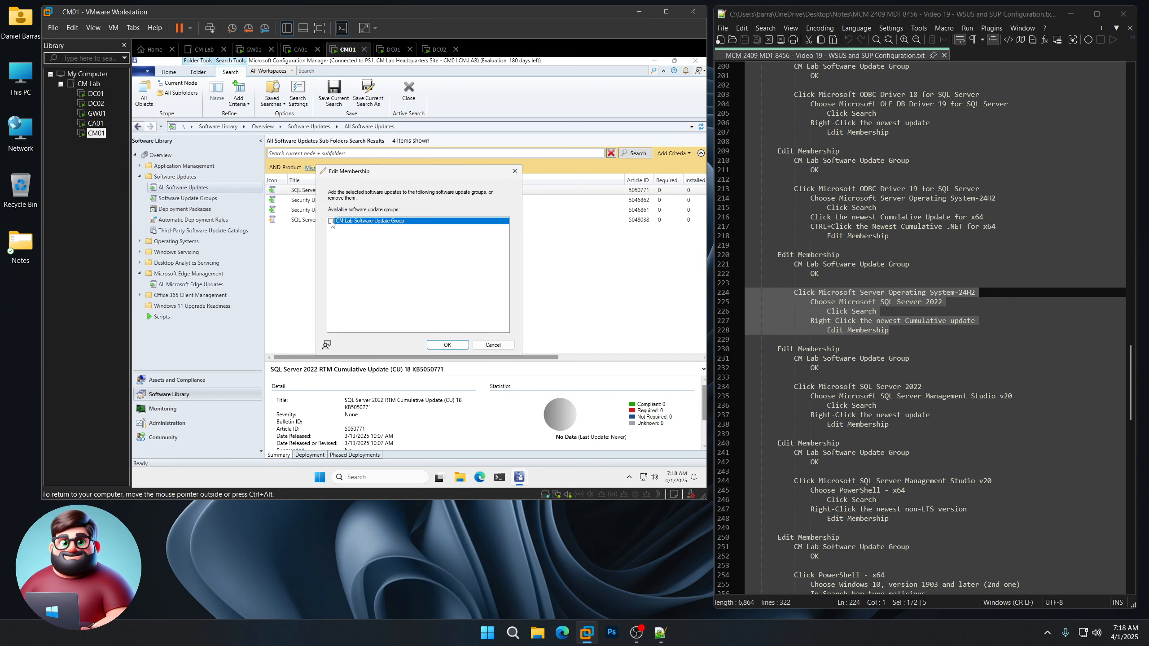
click(447, 345)
scroll(843, 321, down, 5)
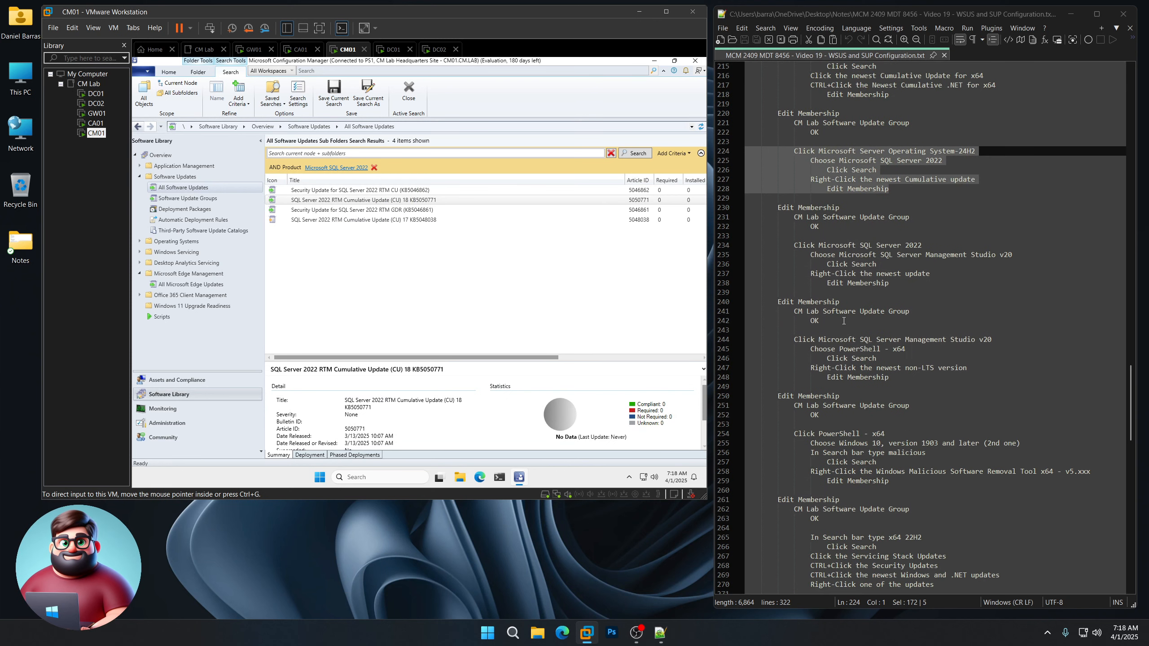
scroll(844, 321, down, 3)
drag(898, 200, 719, 164)
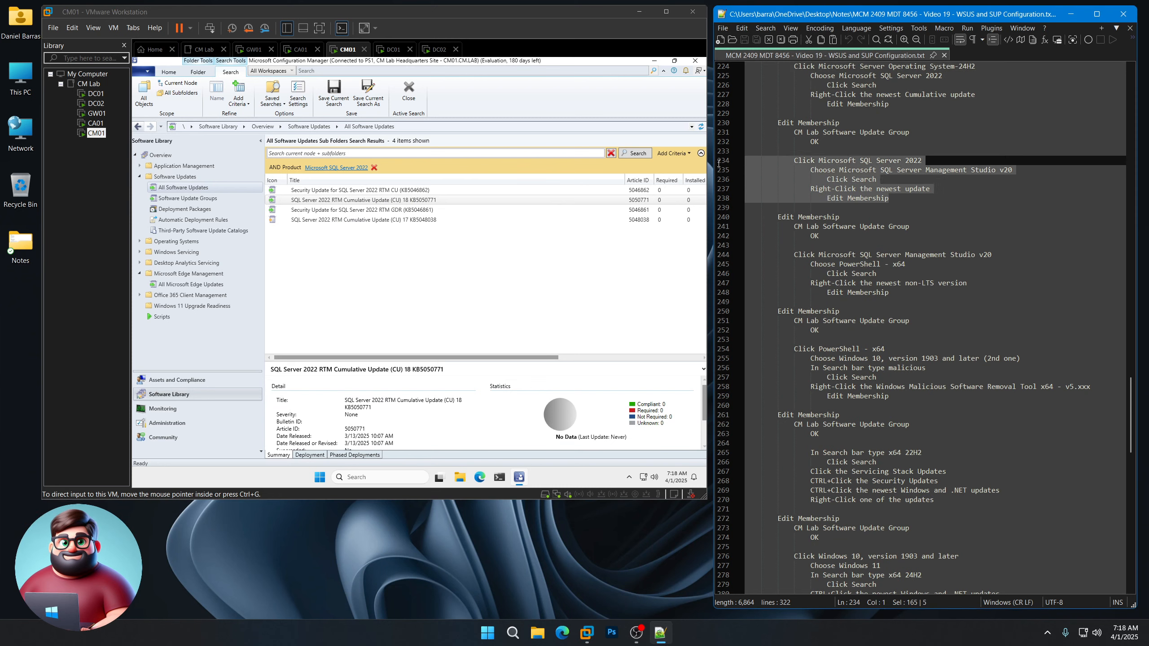
Step: Filter by Microsoft SQL Server Management Studio v20 and add the Management Studio 20.2 update to the CM Lab group
click(437, 270)
click(353, 168)
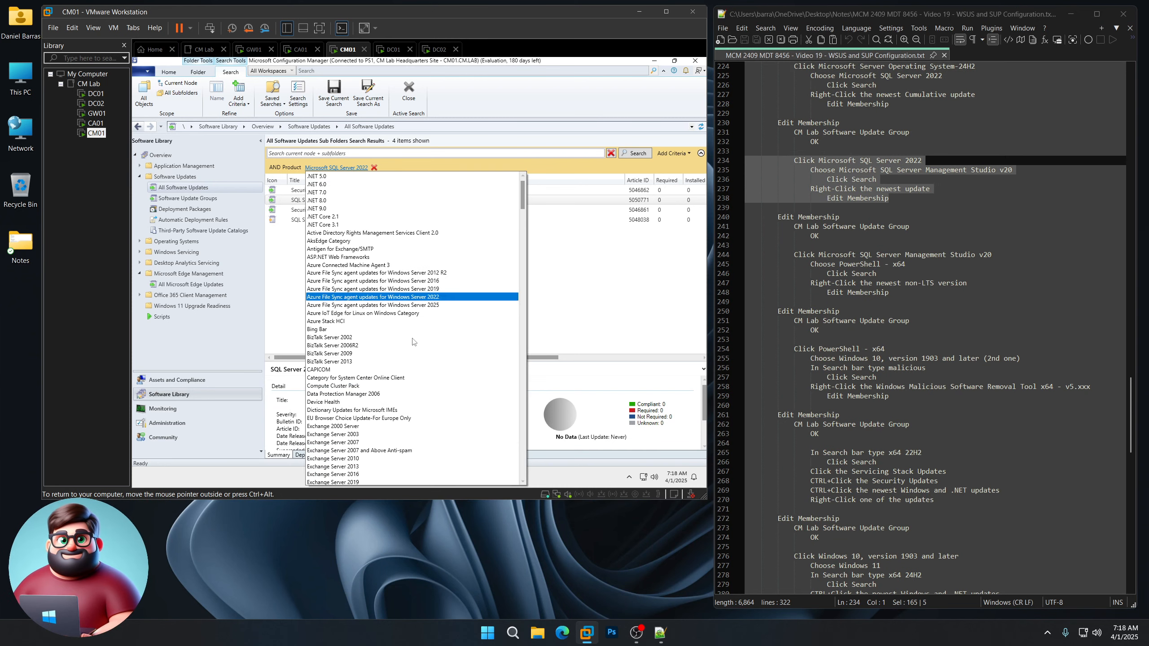
scroll(427, 337, down, 5)
scroll(427, 337, down, 3)
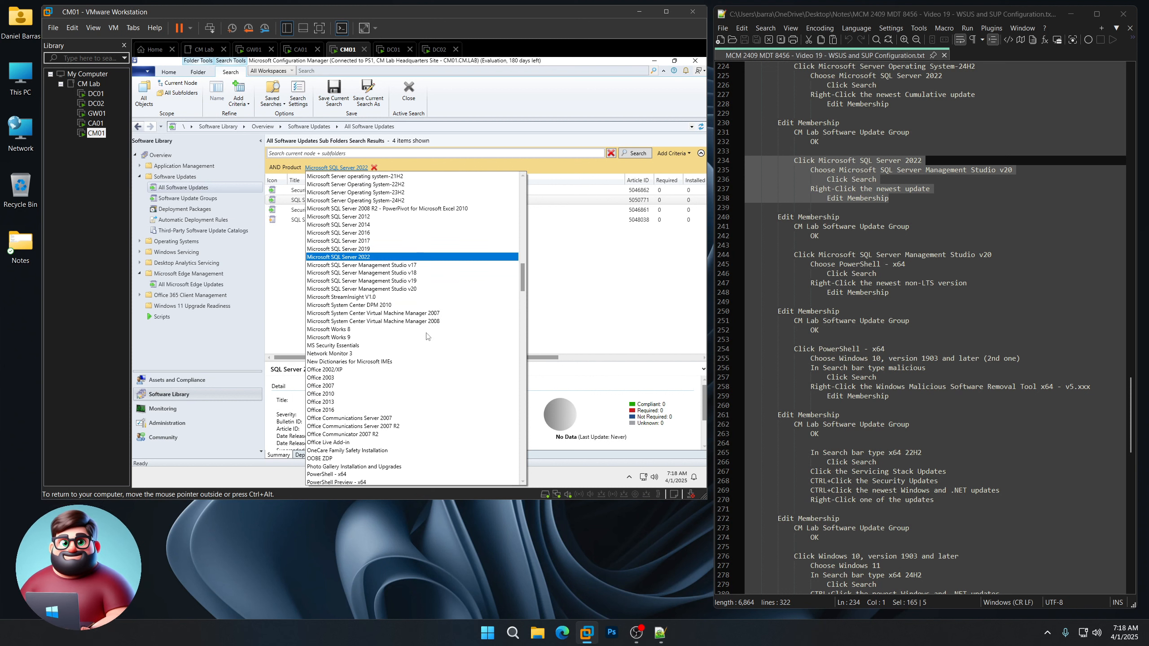
click(436, 292)
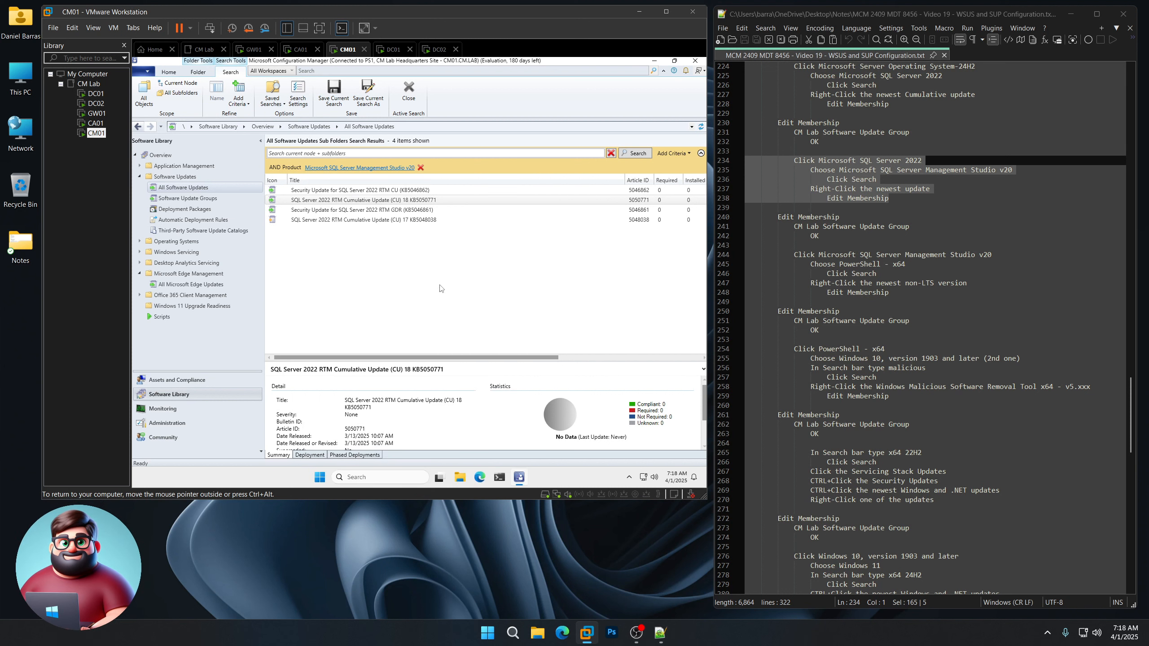
click(635, 153)
right_click(372, 191)
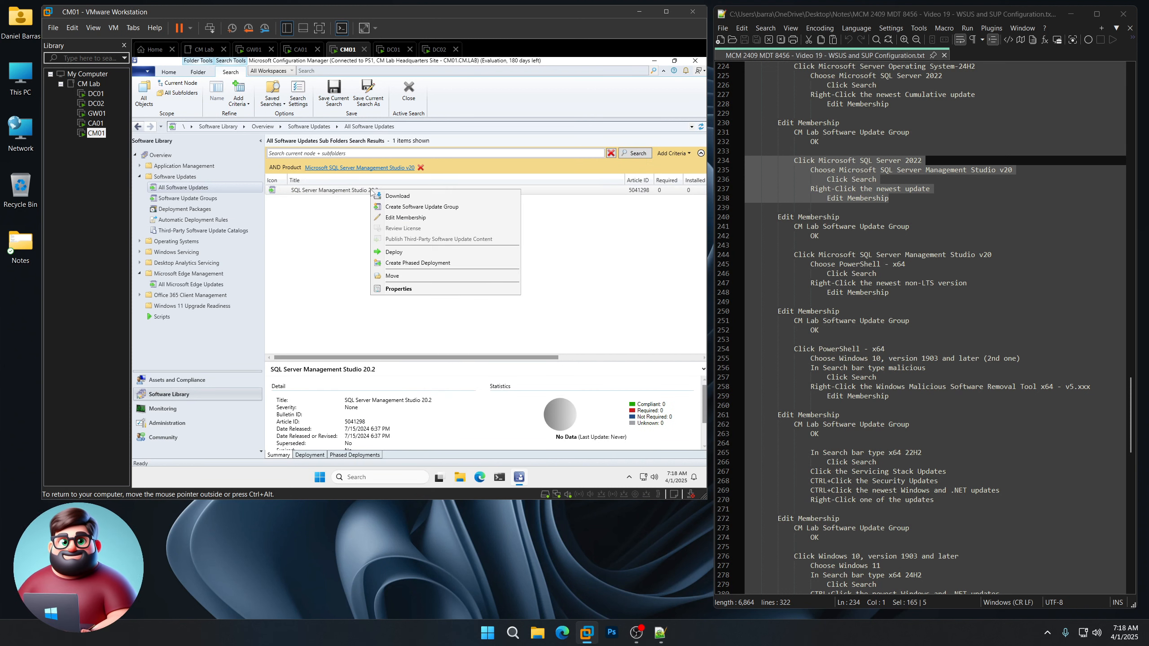
click(394, 217)
click(332, 221)
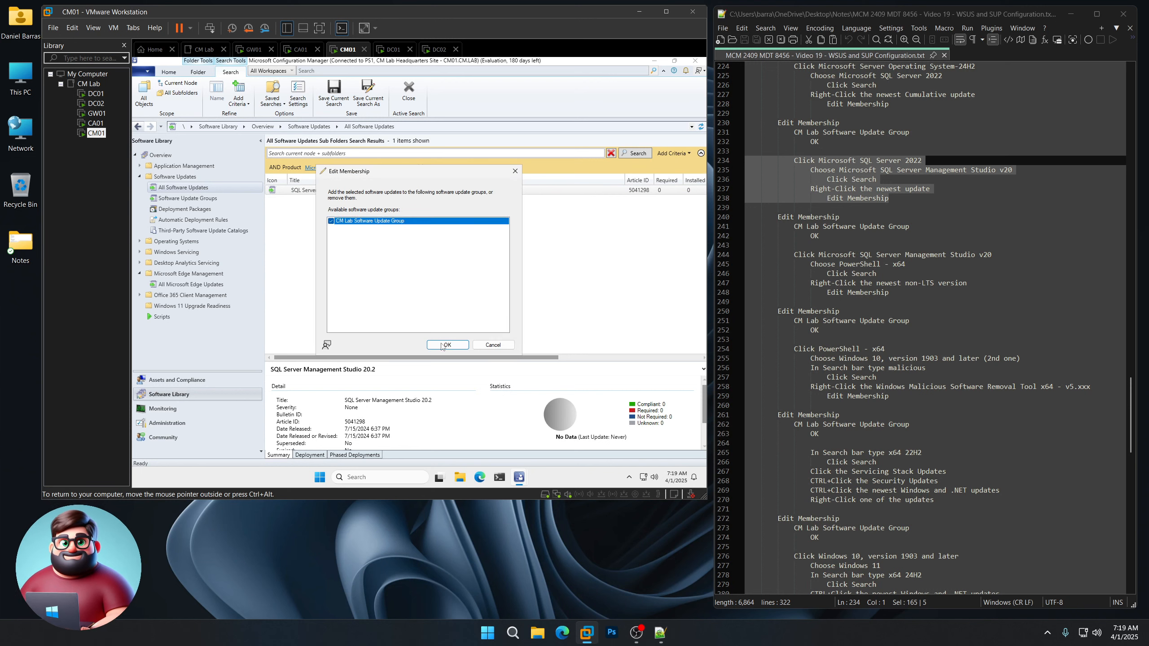
click(445, 345)
drag(890, 293, 746, 255)
Step: Filter by PowerShell - x64 and add PowerShell v7.4.3 (x64) to CM Lab Software Update Group
click(409, 208)
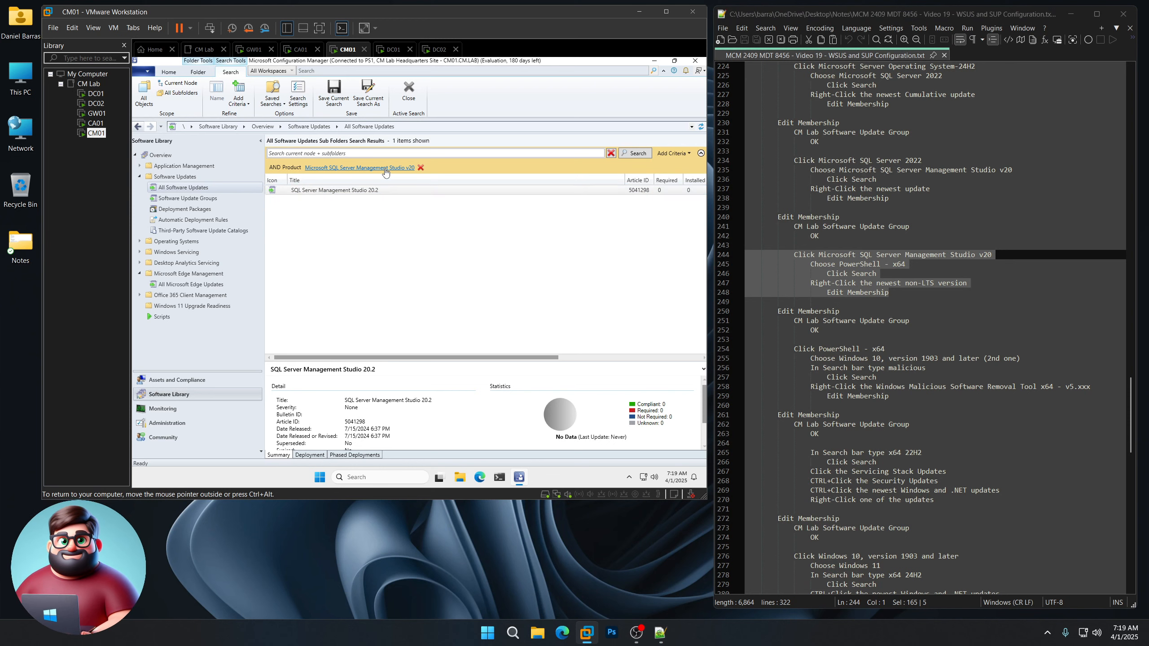
click(359, 167)
scroll(407, 326, up, 1)
scroll(427, 330, down, 11)
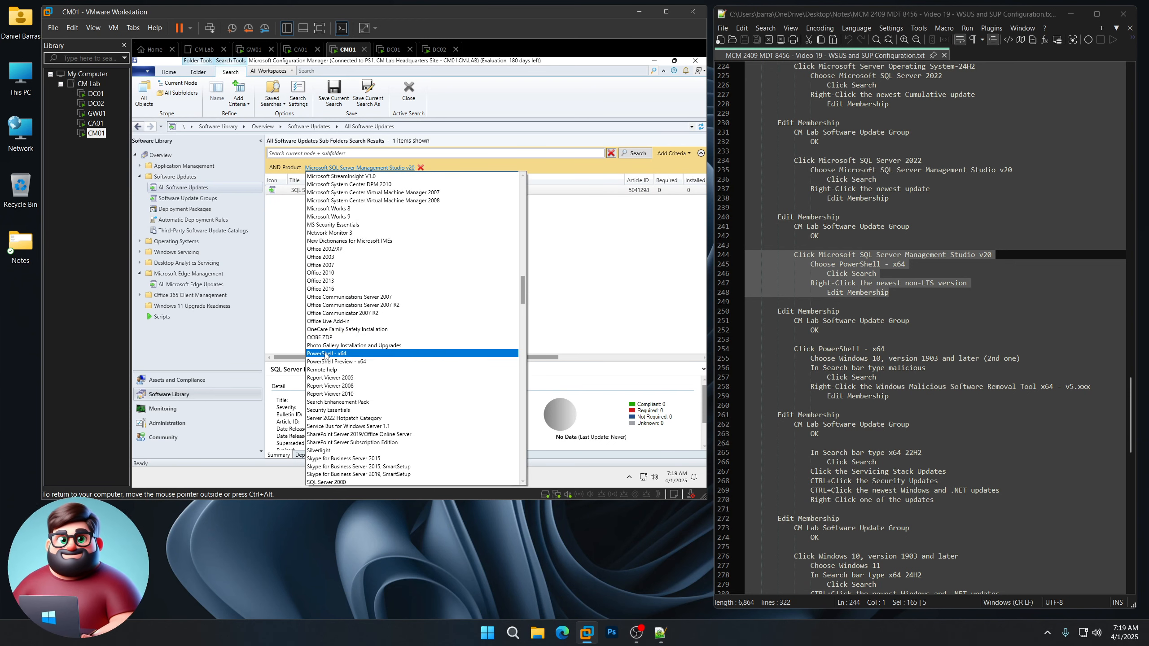
click(329, 354)
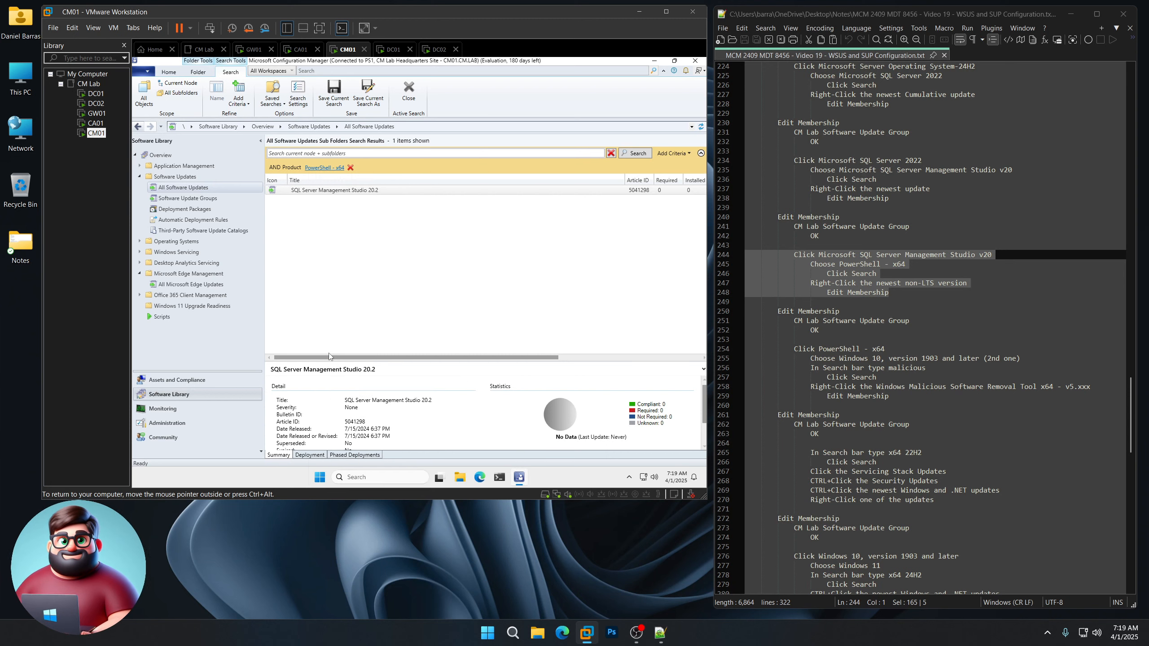
click(638, 154)
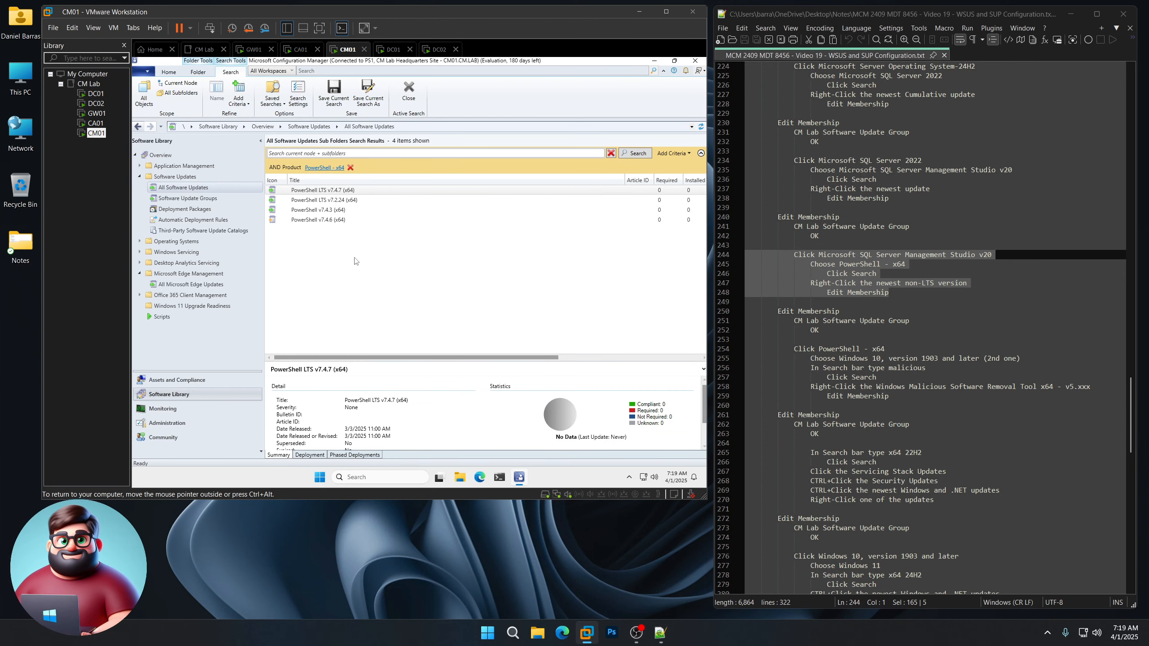
click(311, 210)
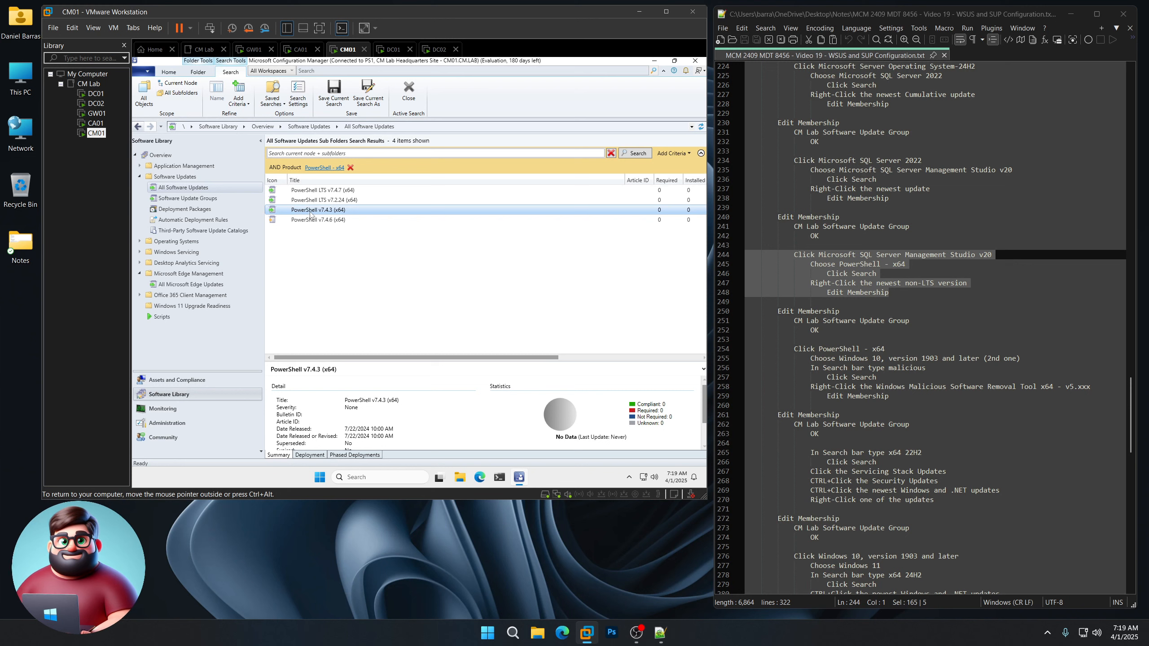
right_click(333, 211)
click(366, 240)
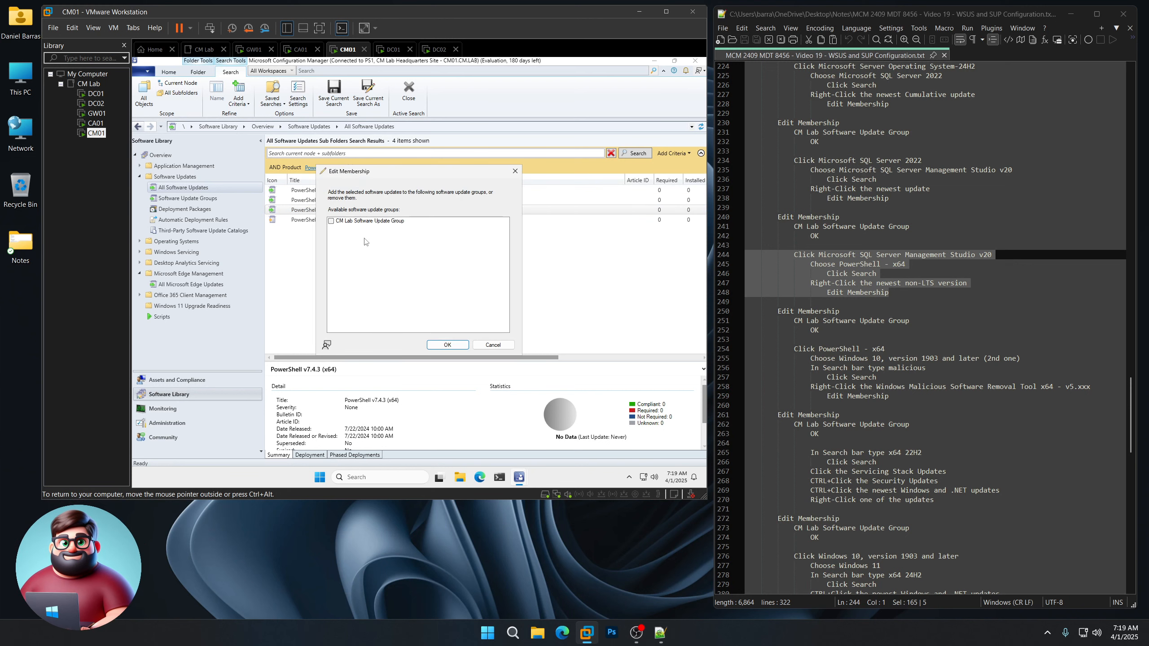
click(331, 221)
click(447, 345)
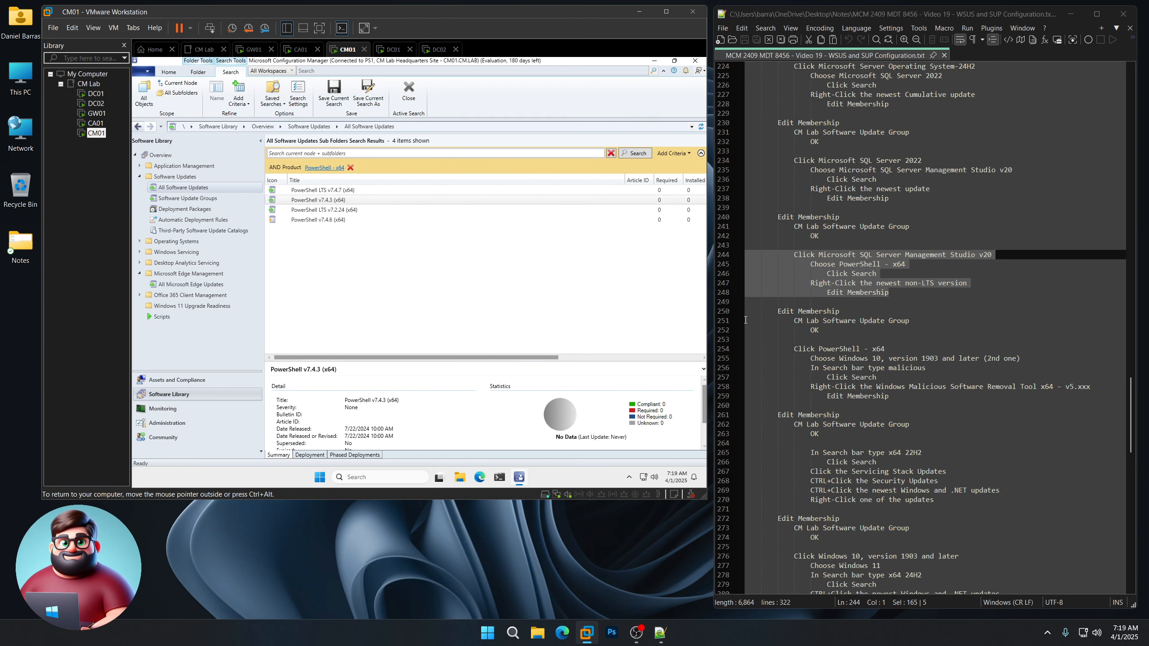
scroll(912, 304, down, 6)
scroll(911, 304, down, 1)
drag(891, 199, 725, 153)
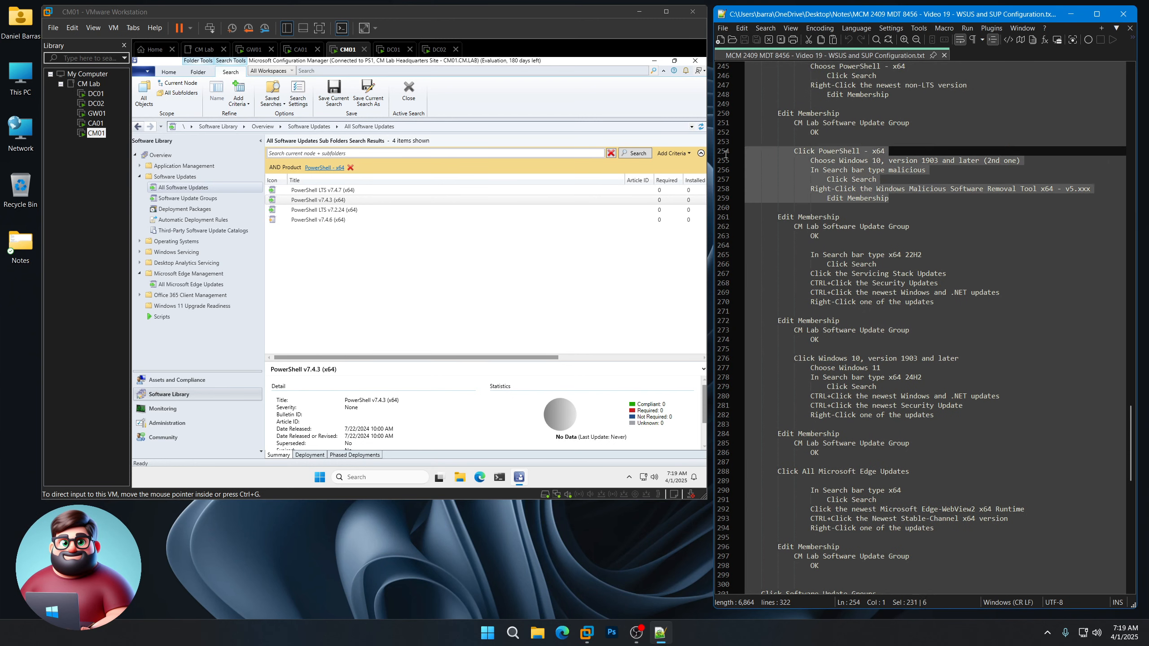
Step: Filter by Windows 10, version 1903 and later, and search for 'mal'
click(324, 168)
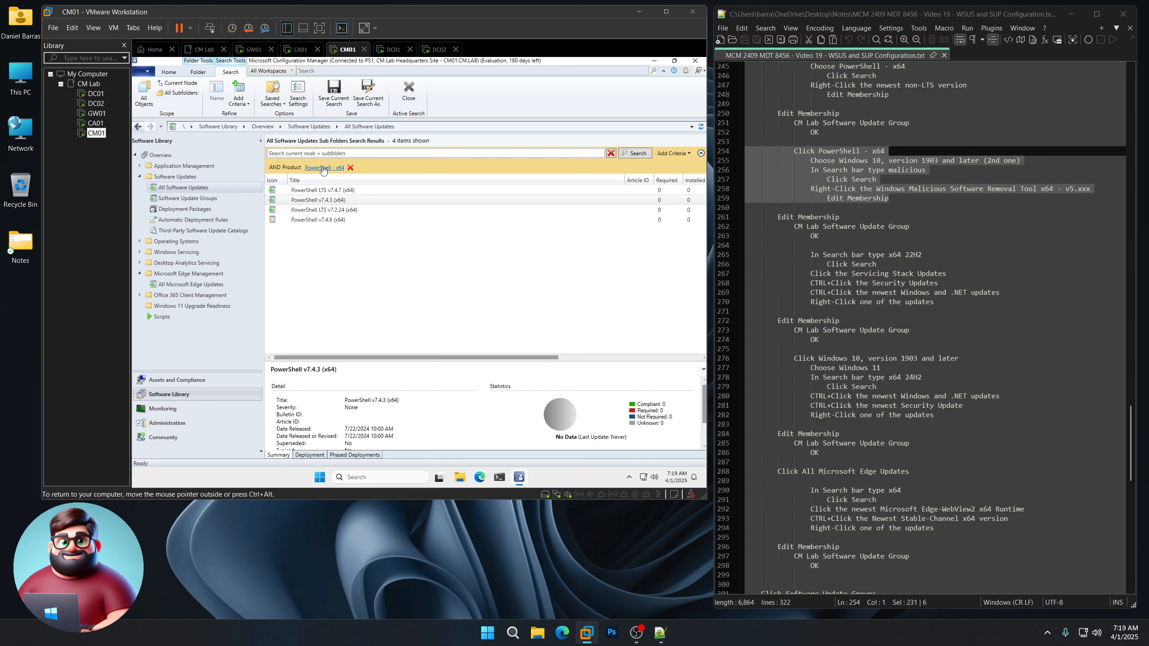
scroll(446, 349, down, 4)
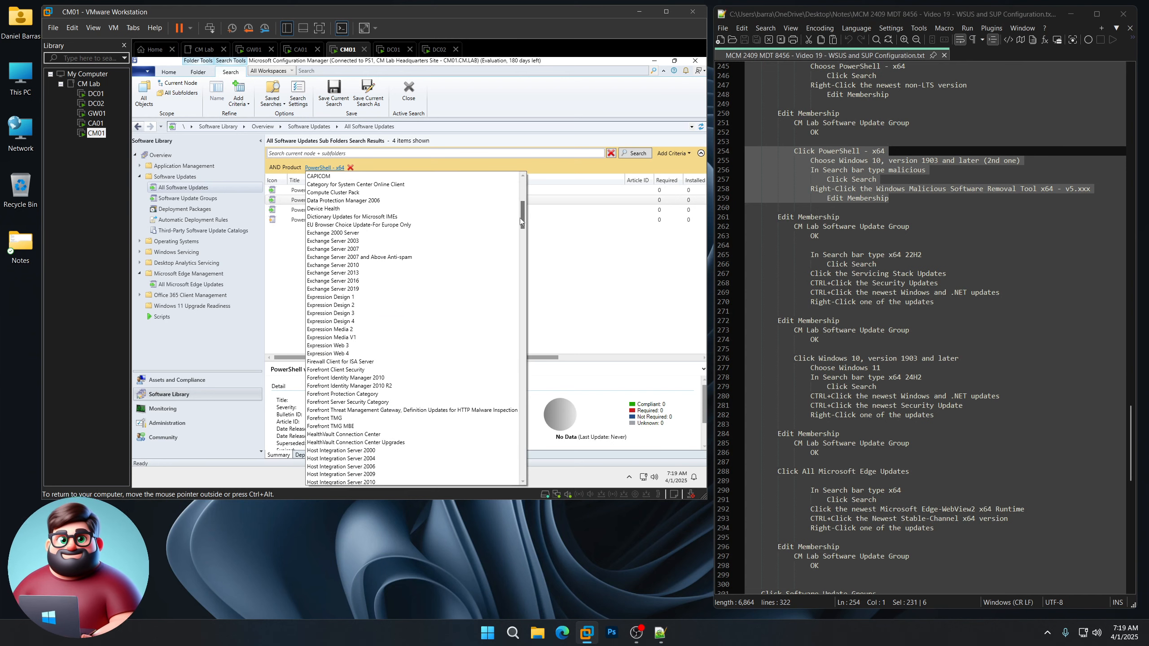
drag(521, 221, 516, 392)
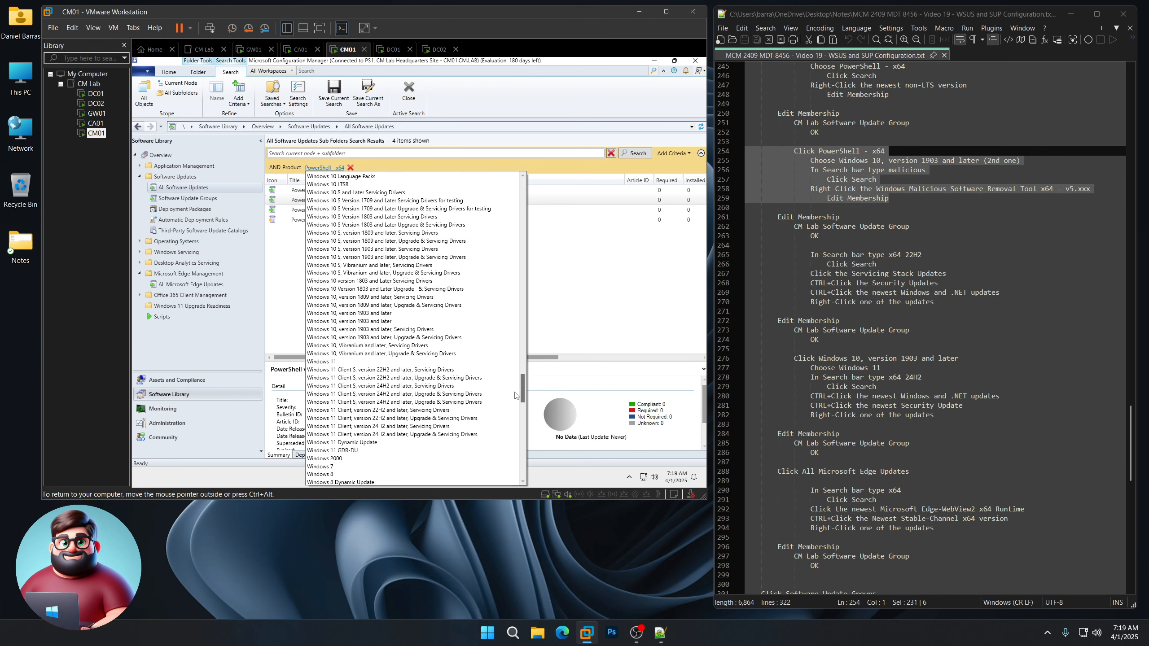
click(375, 321)
click(636, 154)
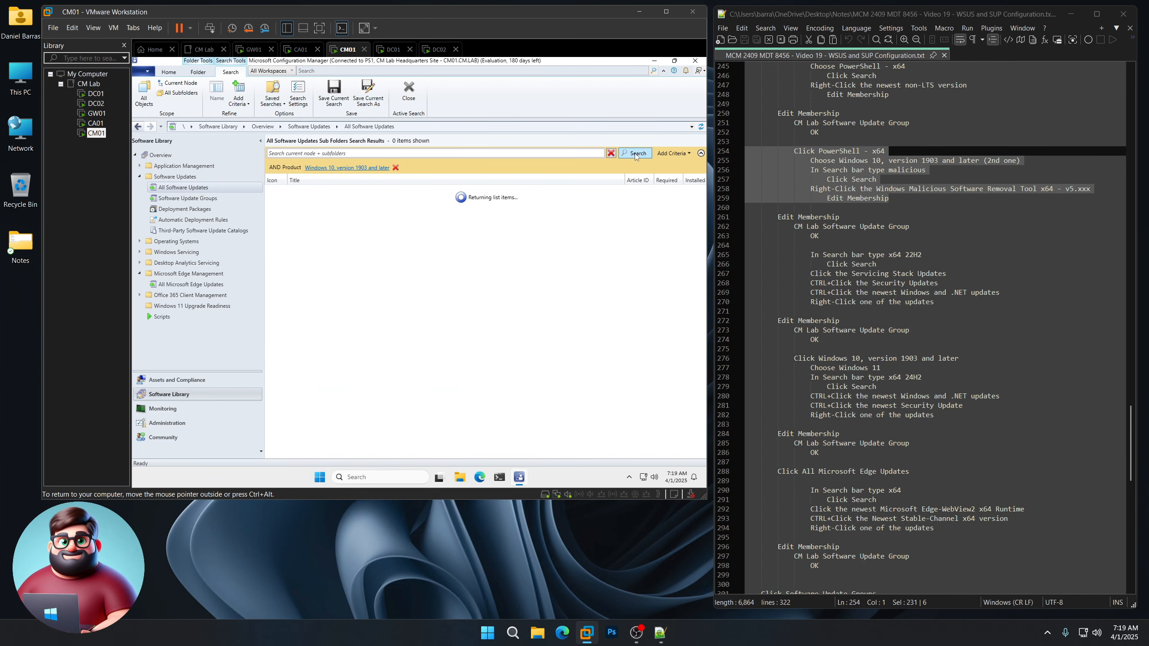
text(malicious)
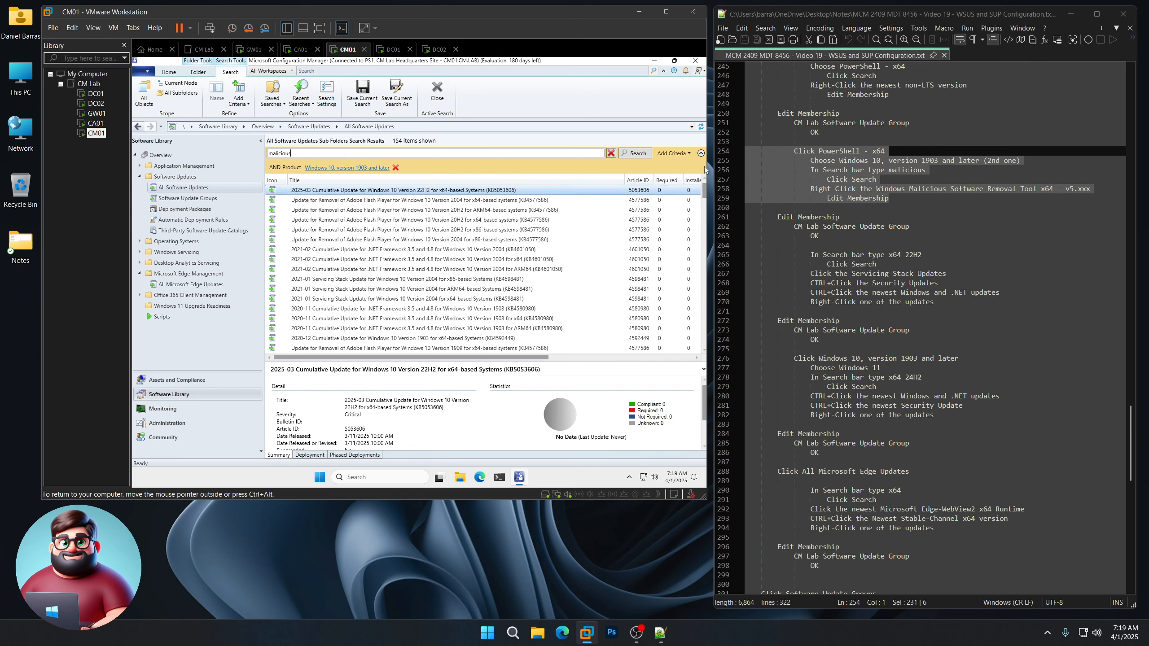
click(642, 154)
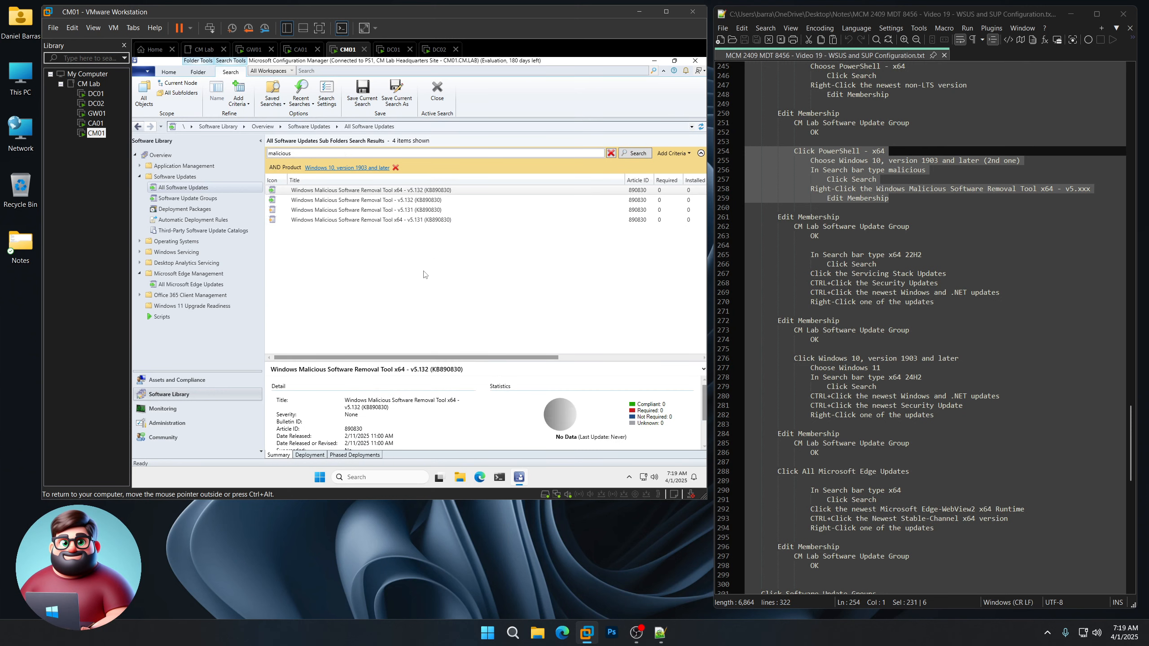
Step: Add the newest Windows Malicious Software Removal Tool x64 v5.132 to the CM Lab group
right_click(400, 193)
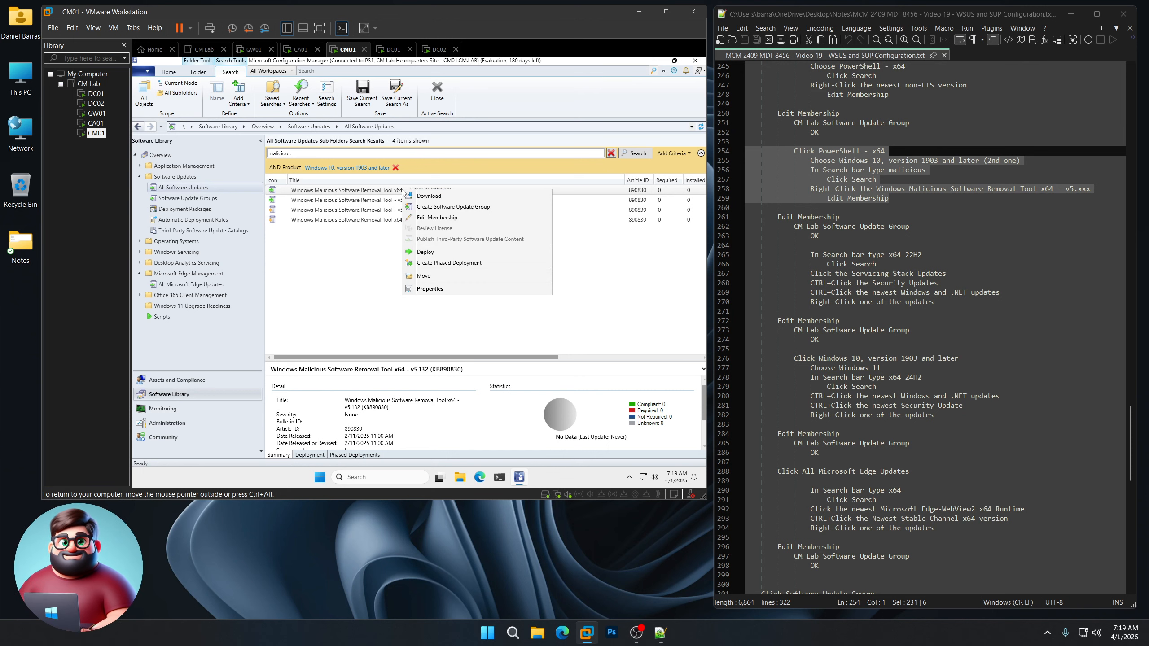
click(428, 221)
click(331, 221)
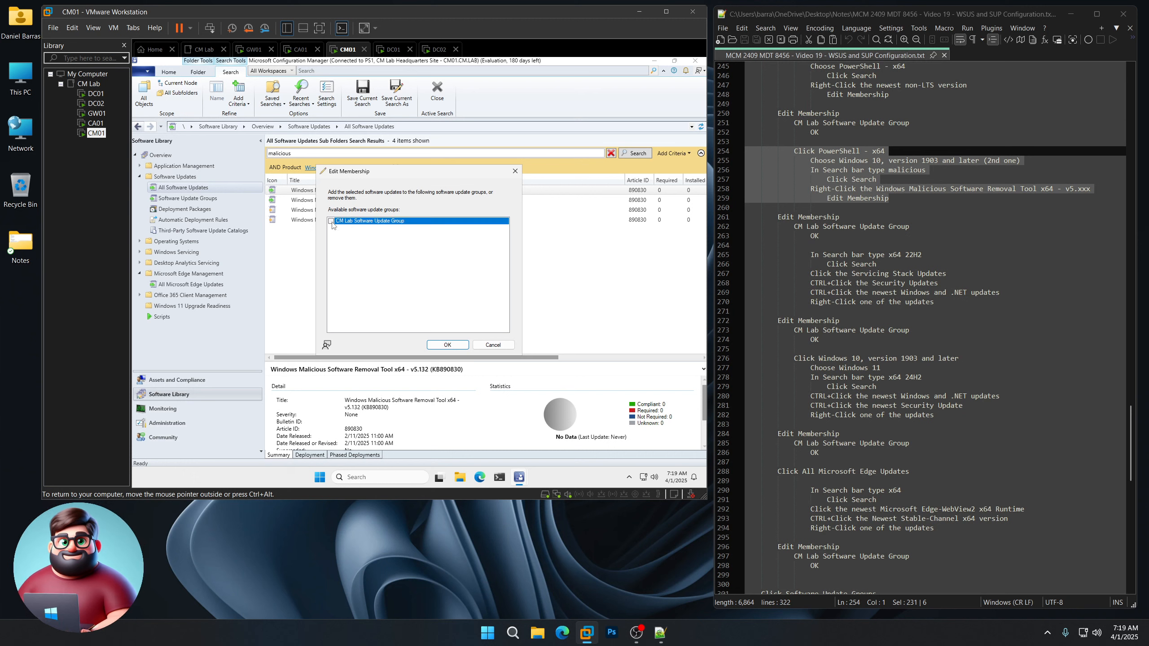
click(448, 344)
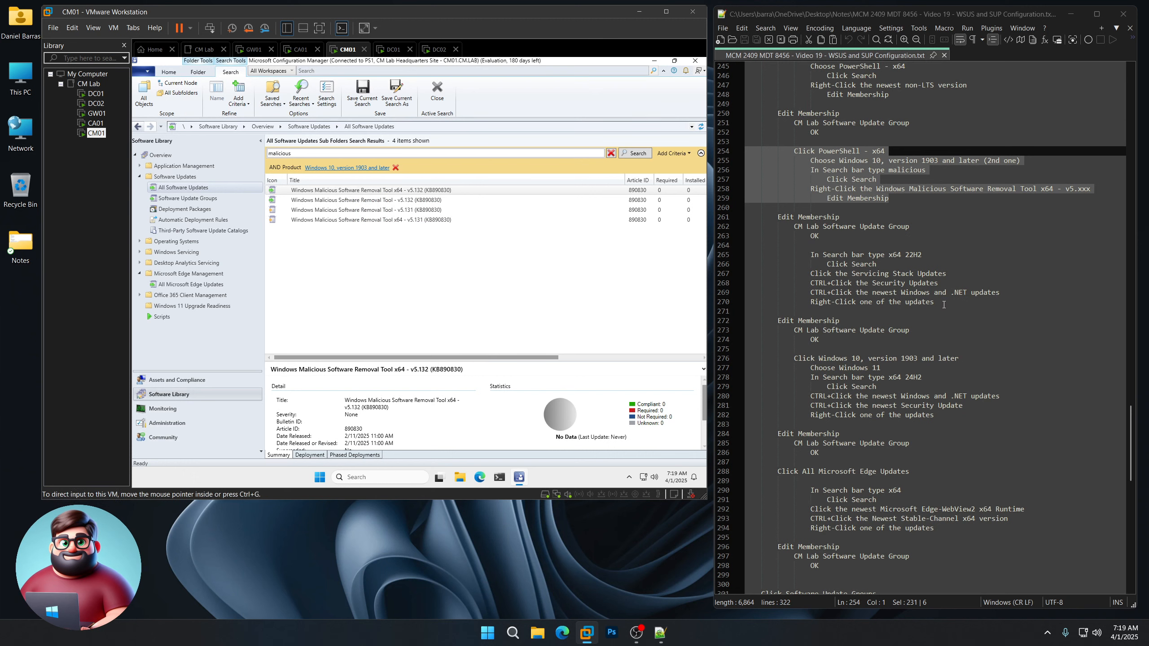
click(905, 301)
drag(904, 301, 700, 260)
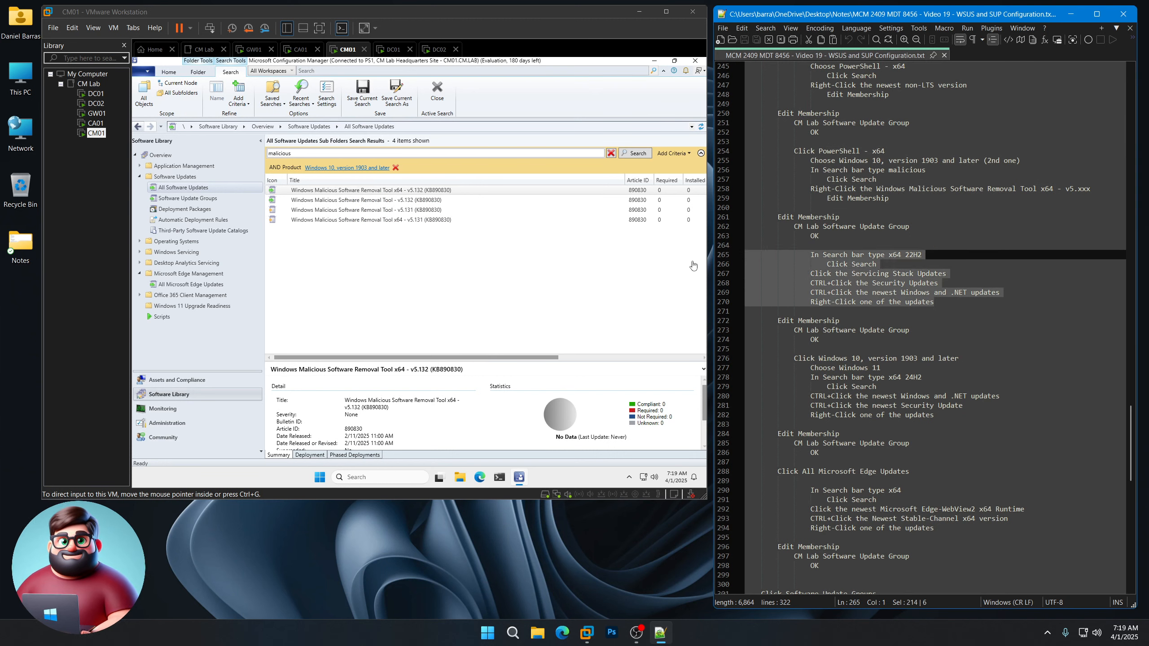
Step: Replace the previous search term to begin a new search
click(320, 157)
drag(299, 153, 247, 156)
click(296, 155)
text(x64 22H2)
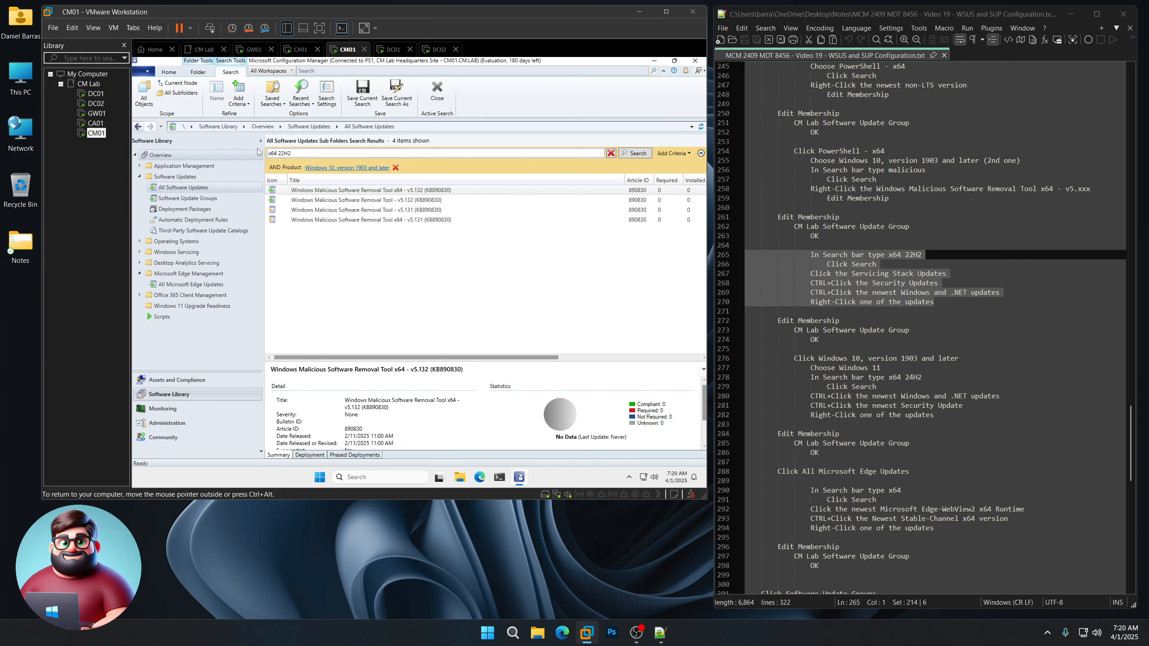
Step: Search 'x64 22H2' and add the servicing stack, security, .NET and 2025-03 cumulative updates to the CM Lab group
click(643, 155)
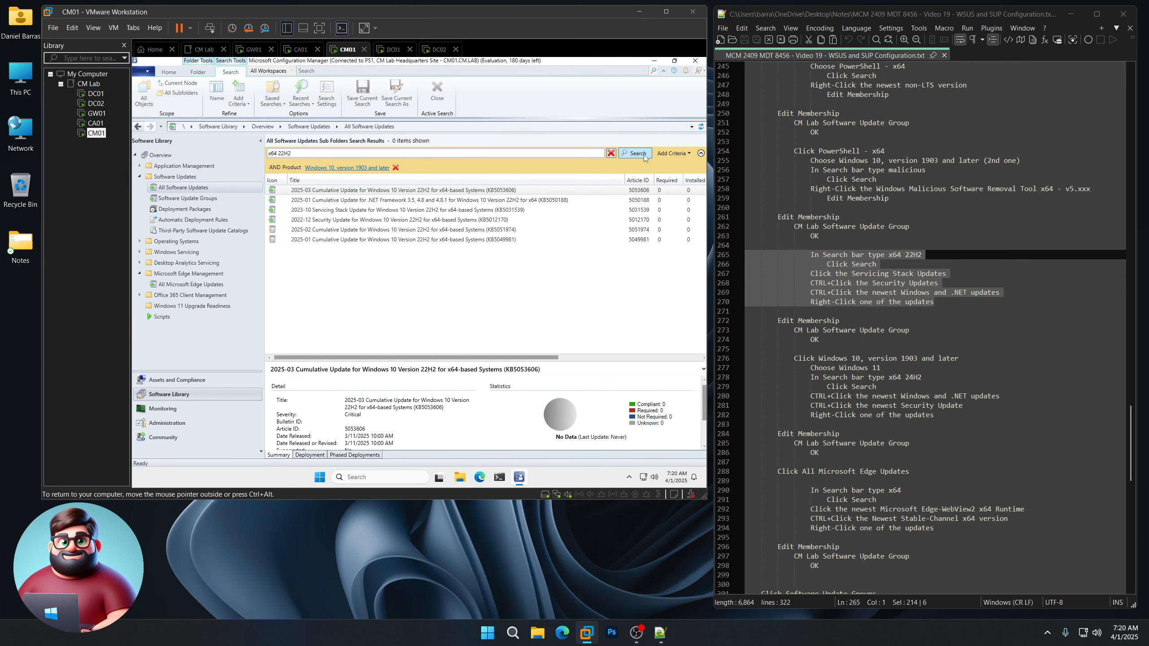
click(357, 212)
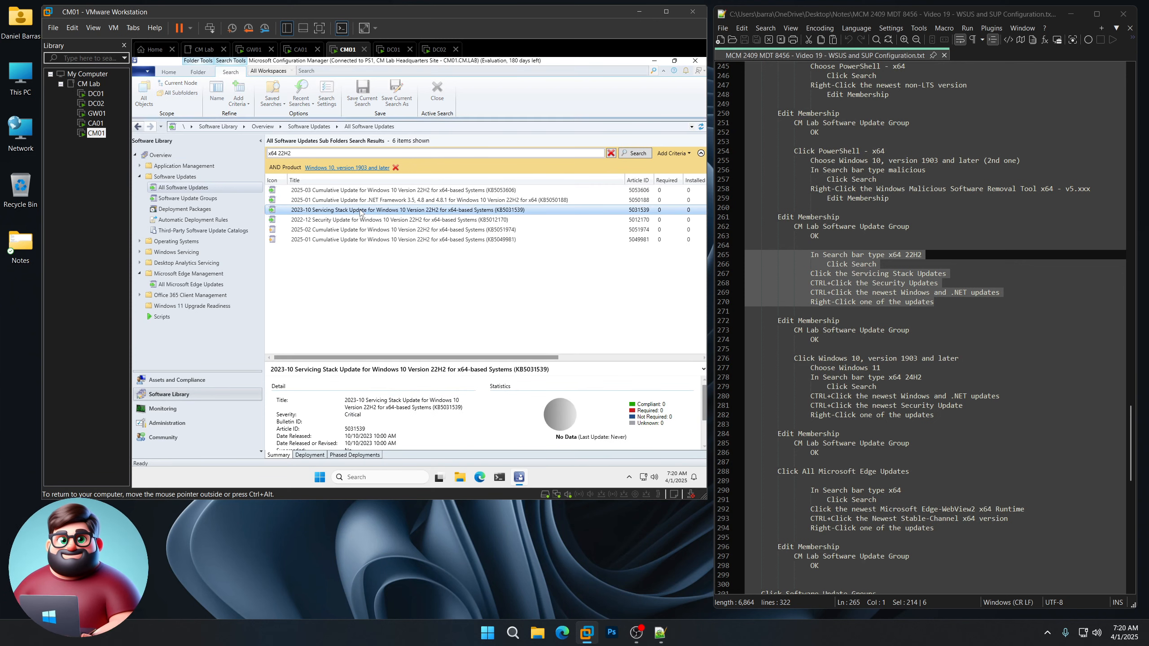
ctrl+click(337, 220)
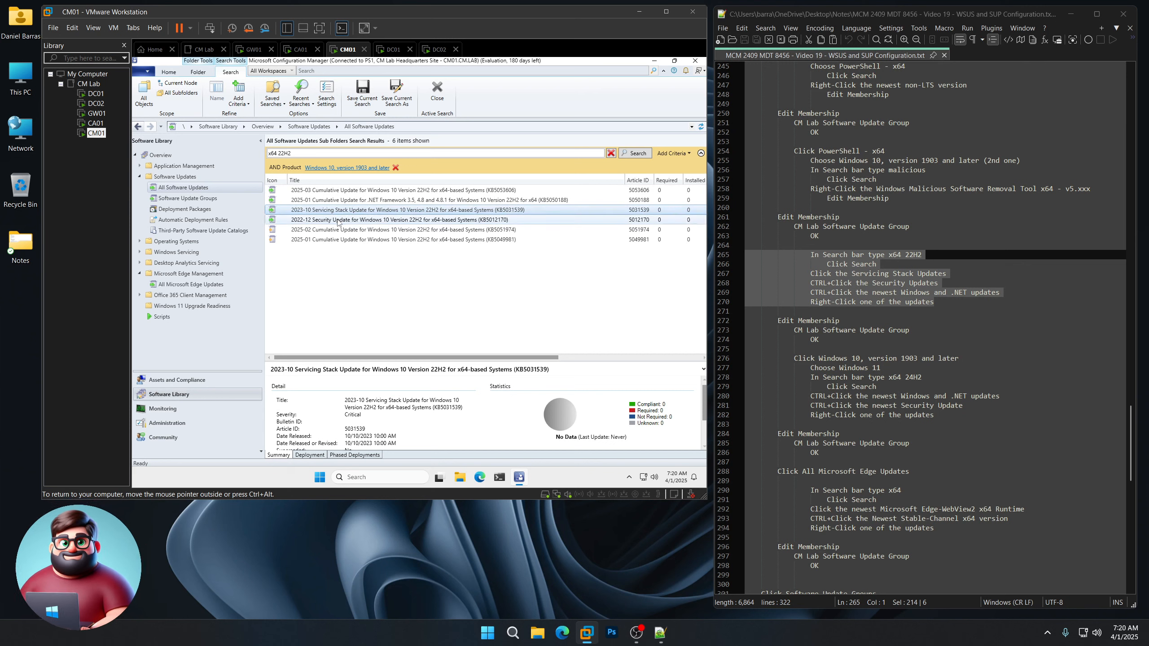
ctrl+click(438, 200)
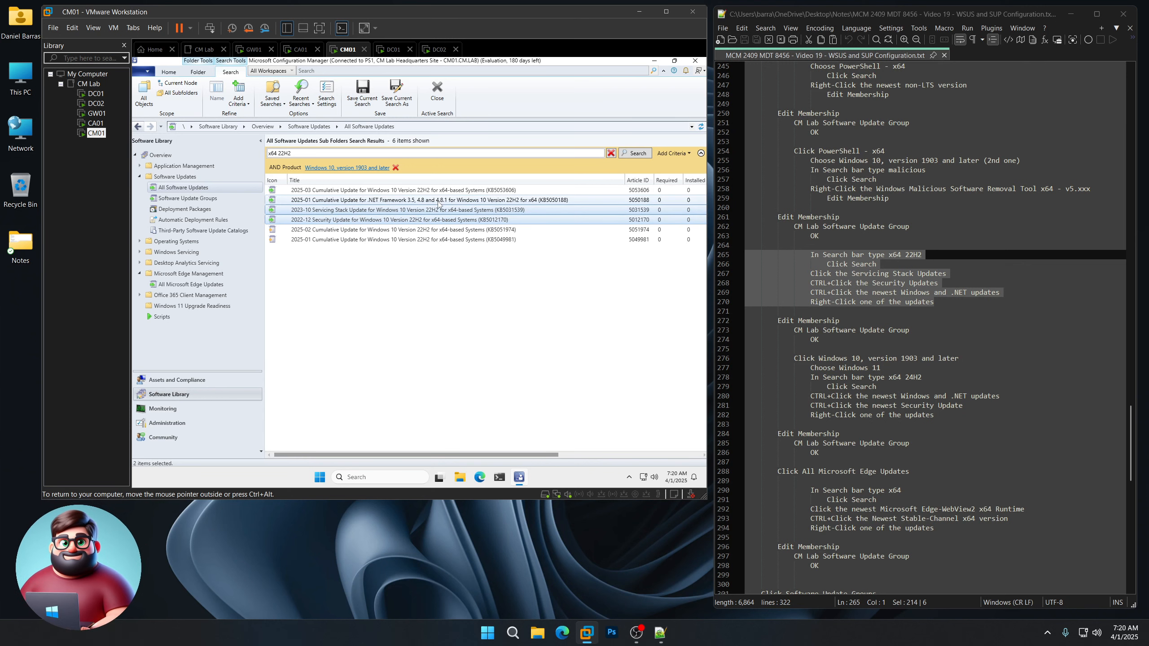
ctrl+click(442, 191)
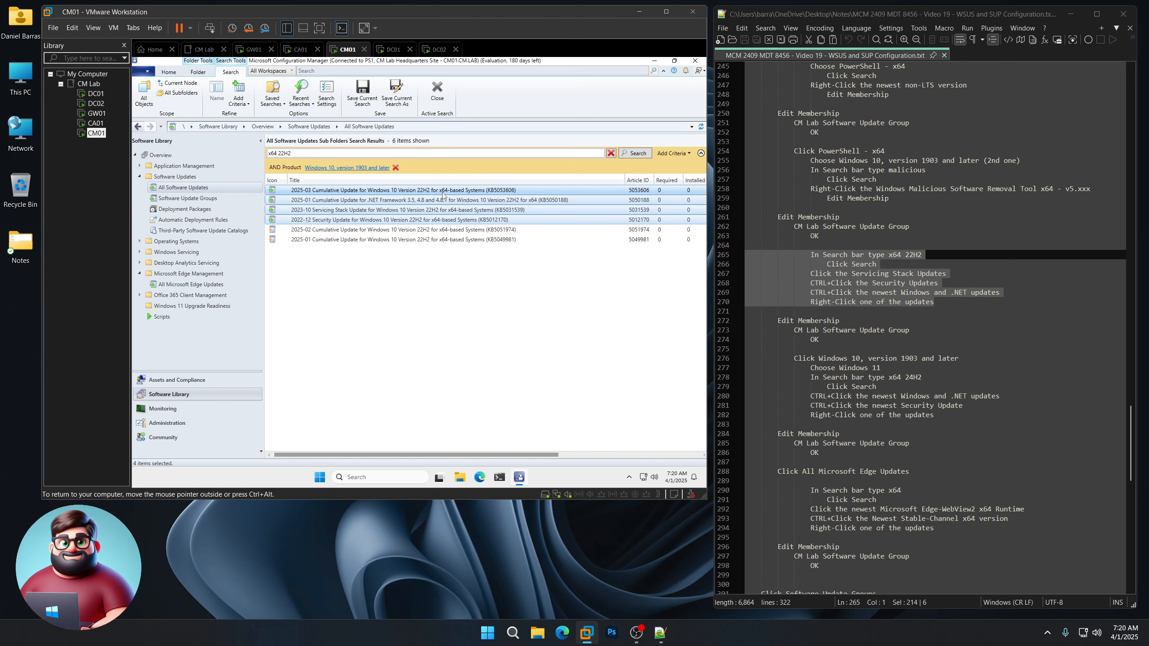
right_click(443, 195)
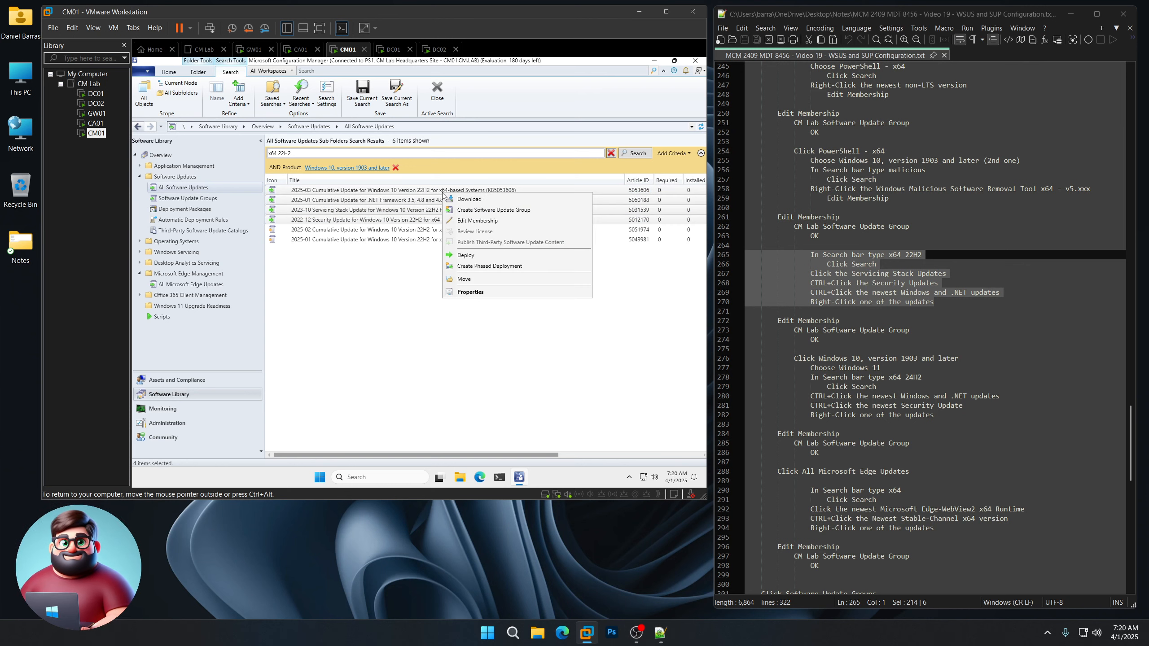
click(467, 221)
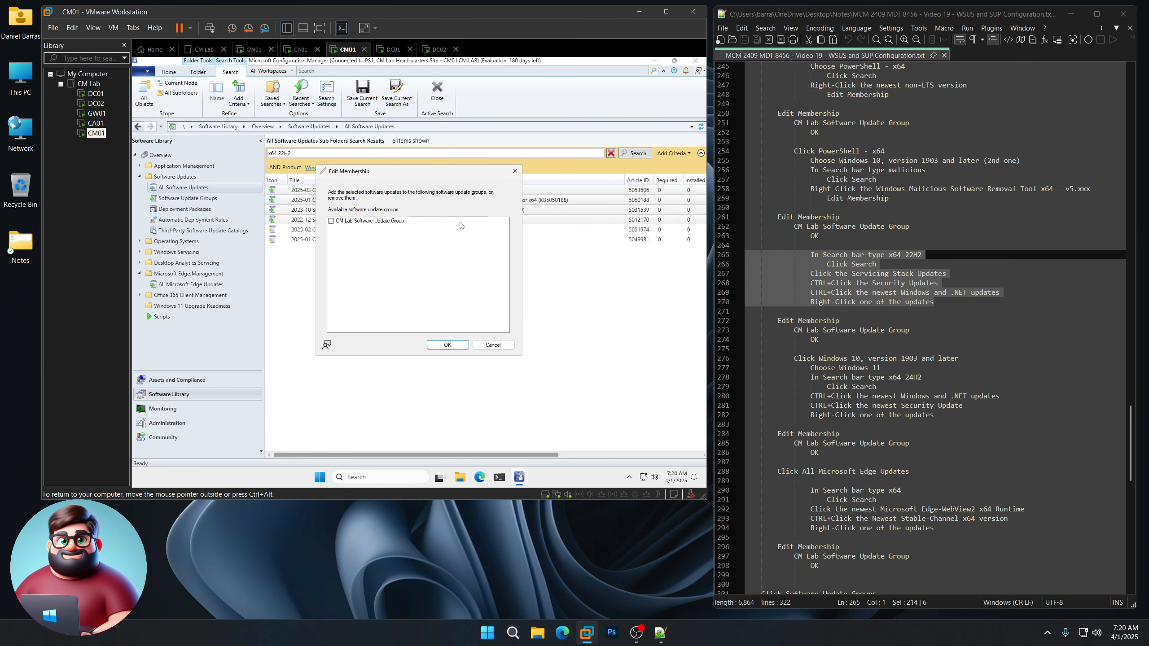
click(331, 221)
click(448, 345)
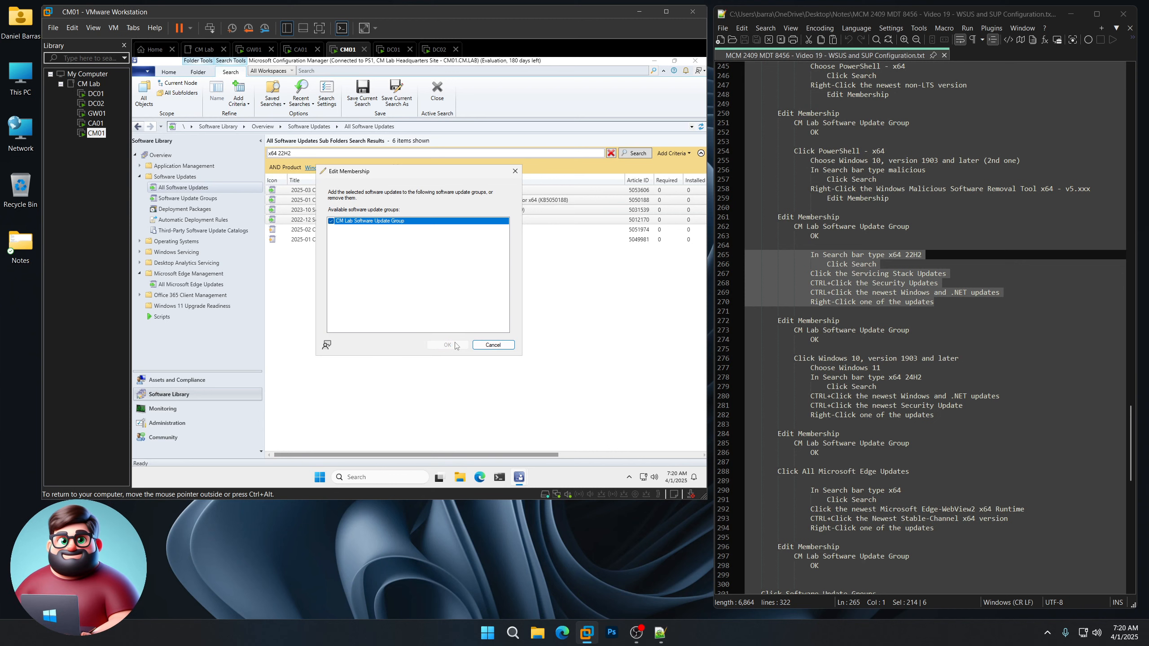
scroll(809, 293, down, 6)
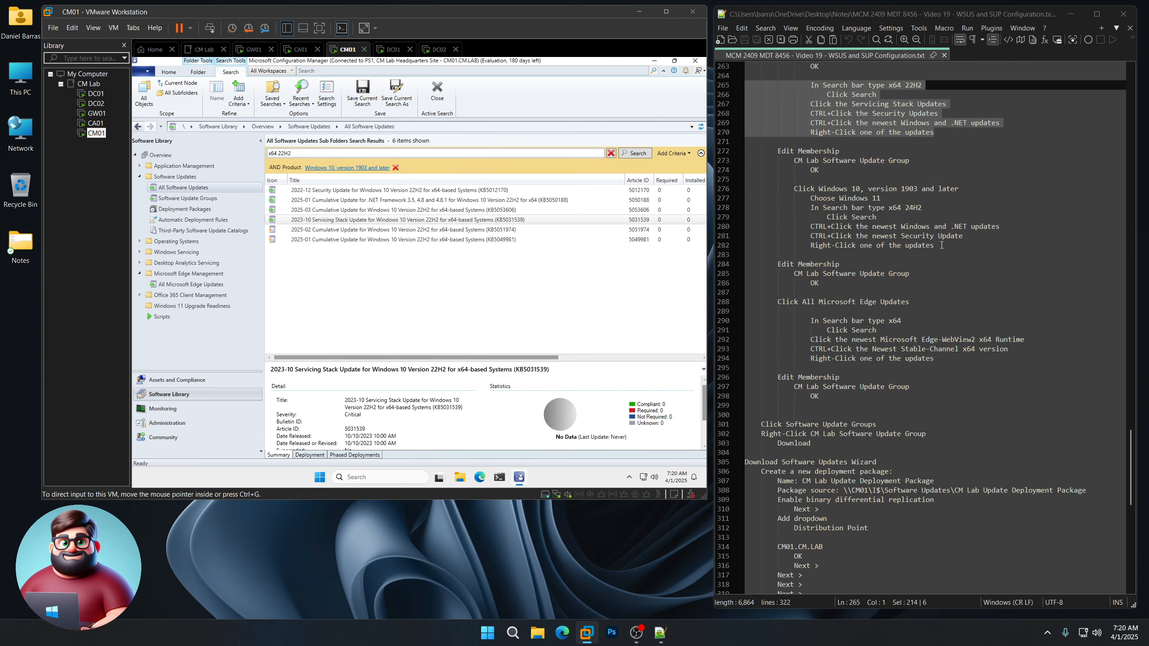
drag(934, 246, 729, 192)
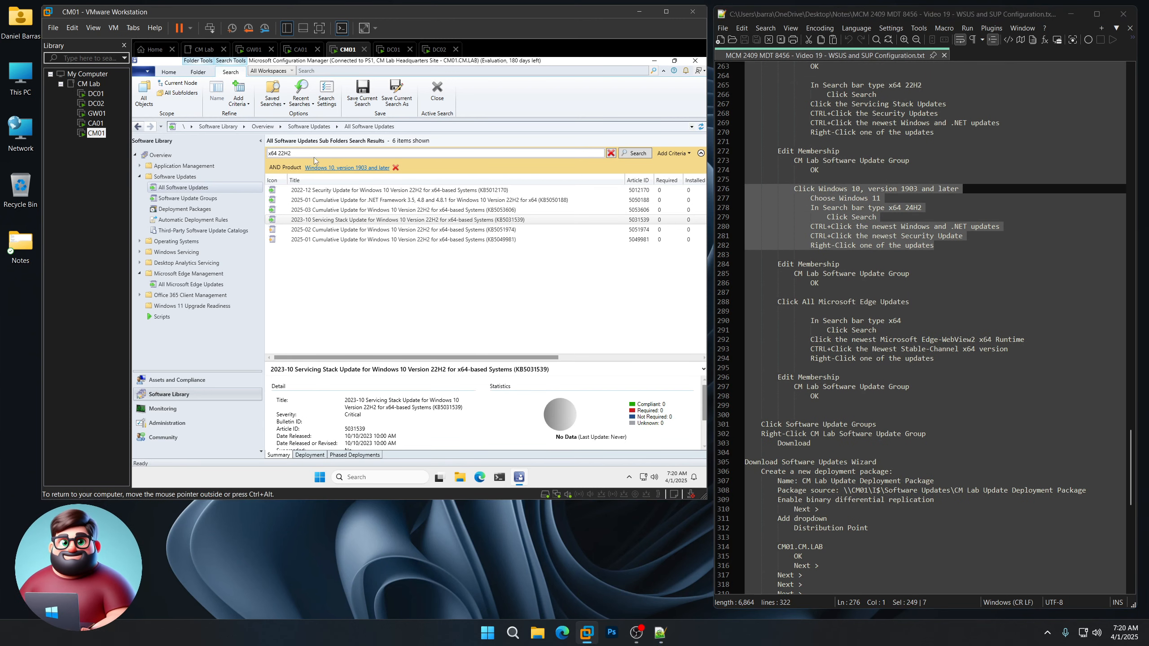
Step: Filter by Windows 11 and search for x64 24H2 updates
click(325, 168)
drag(525, 198, 514, 398)
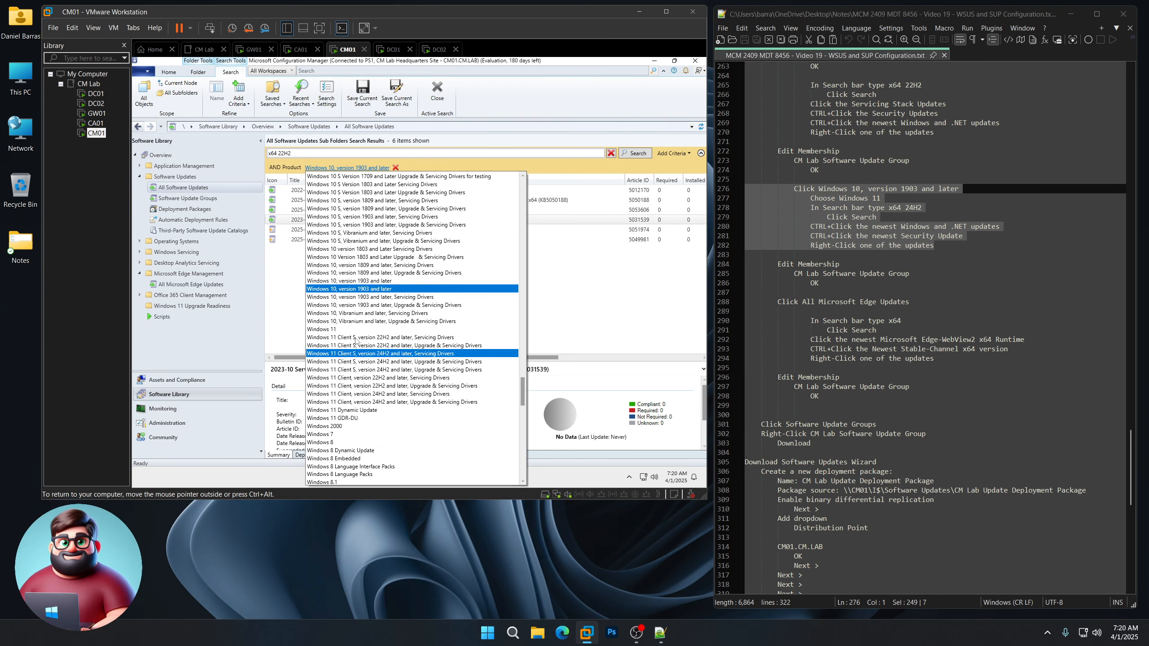
click(335, 329)
click(638, 153)
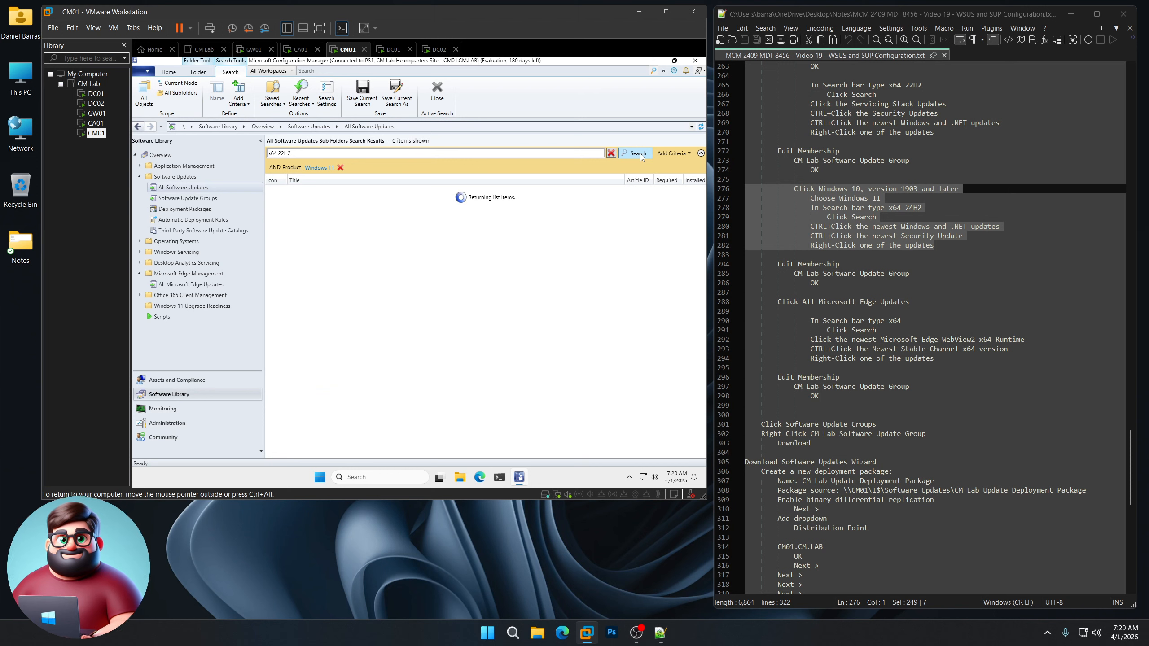
drag(293, 153, 281, 154)
text(4H2)
key(Return)
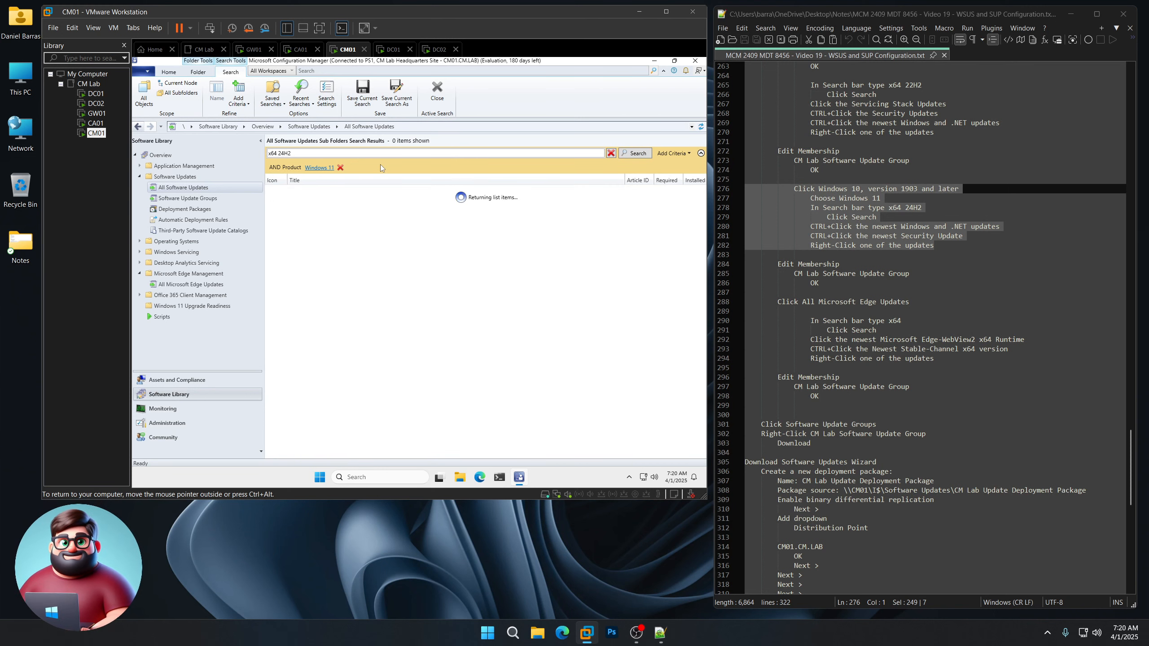
Step: Add the 2025-03 cumulative update KB5053598 and .NET update KB5049622 to the CM Lab group
click(381, 190)
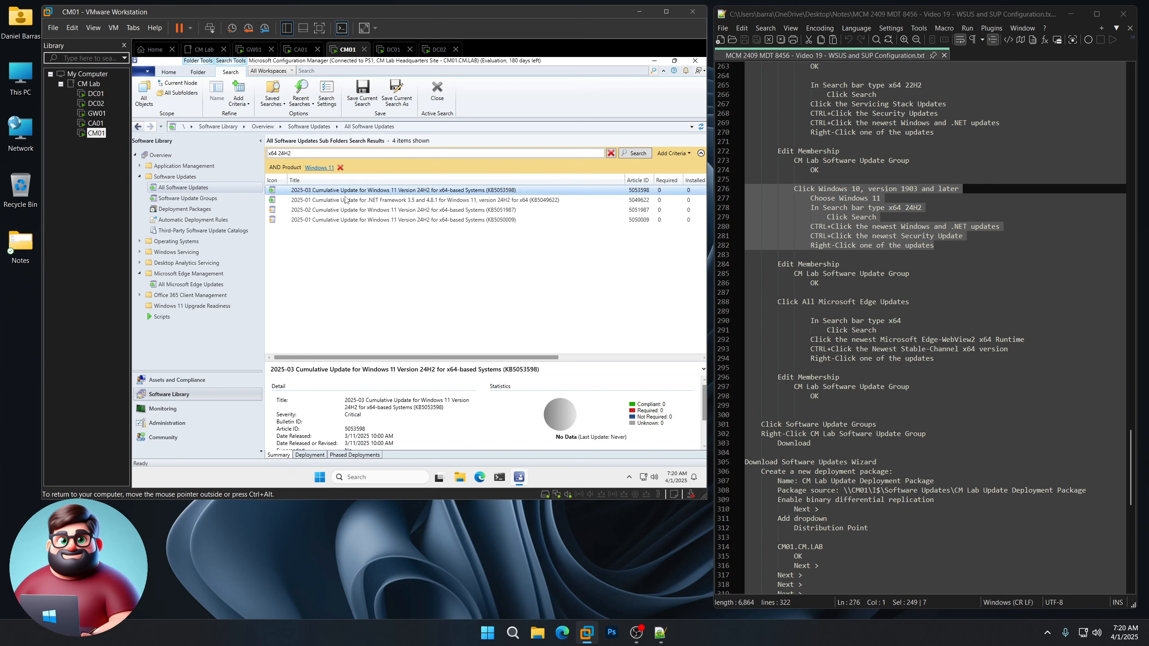
ctrl+click(342, 200)
right_click(342, 202)
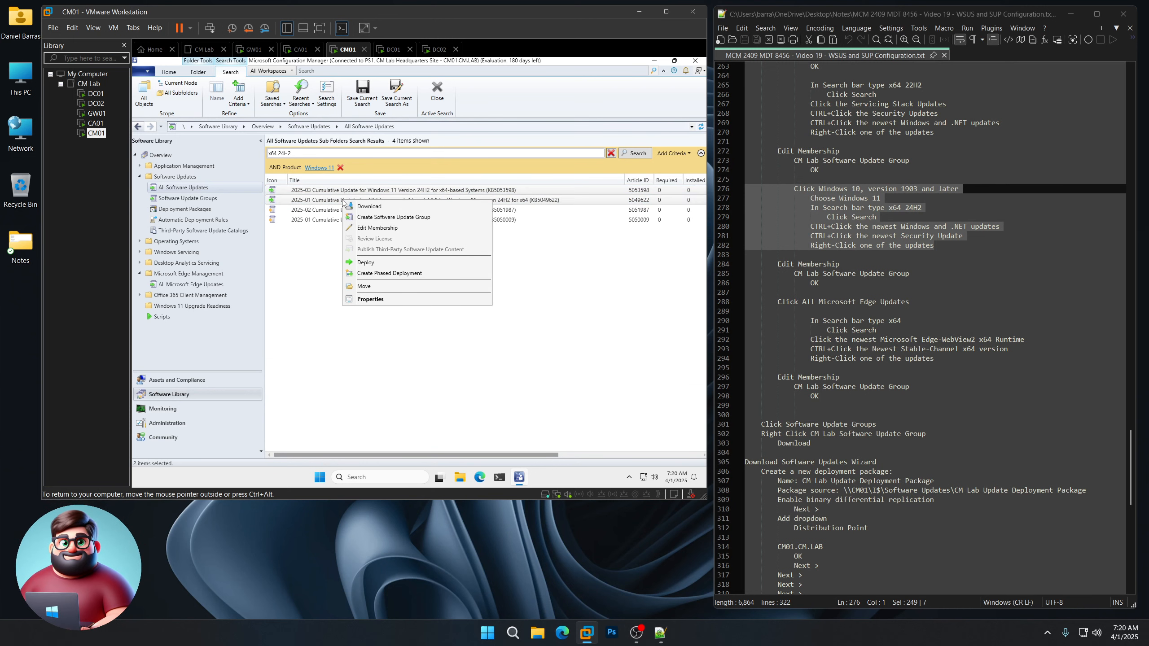
click(371, 232)
click(331, 222)
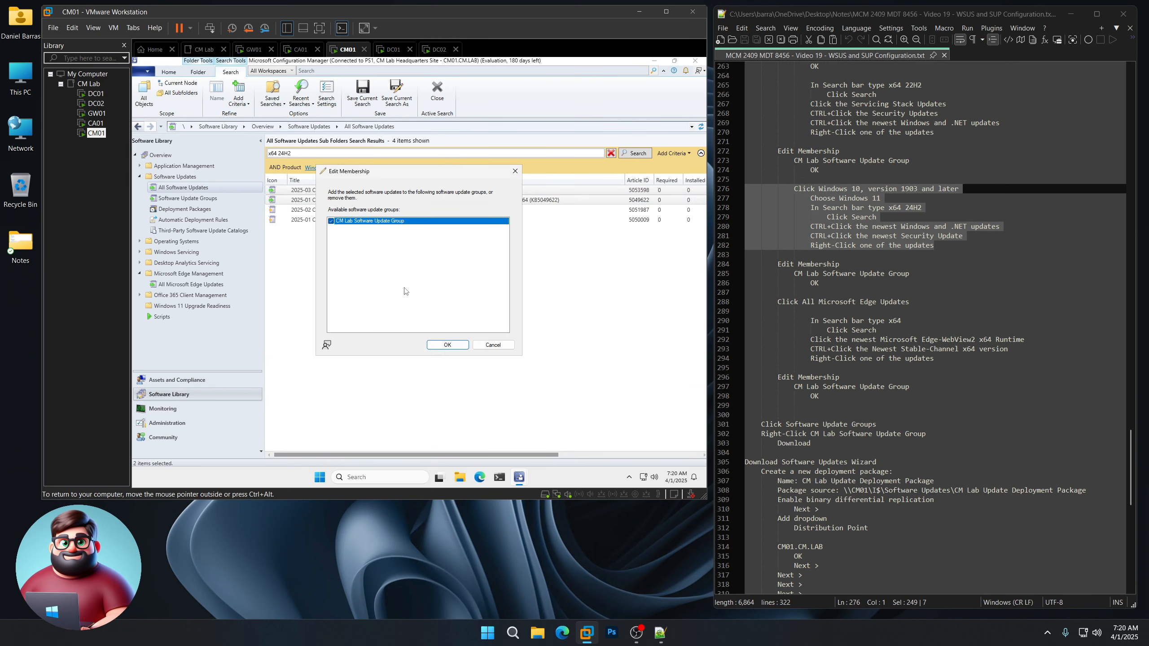
click(448, 345)
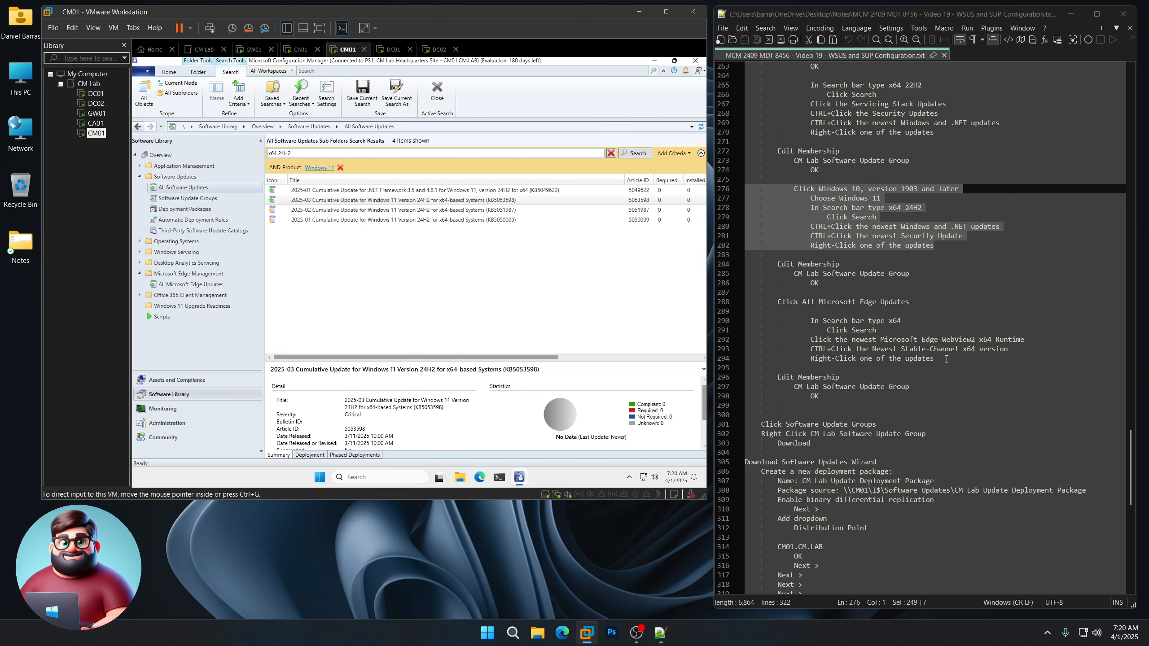
drag(946, 359, 747, 320)
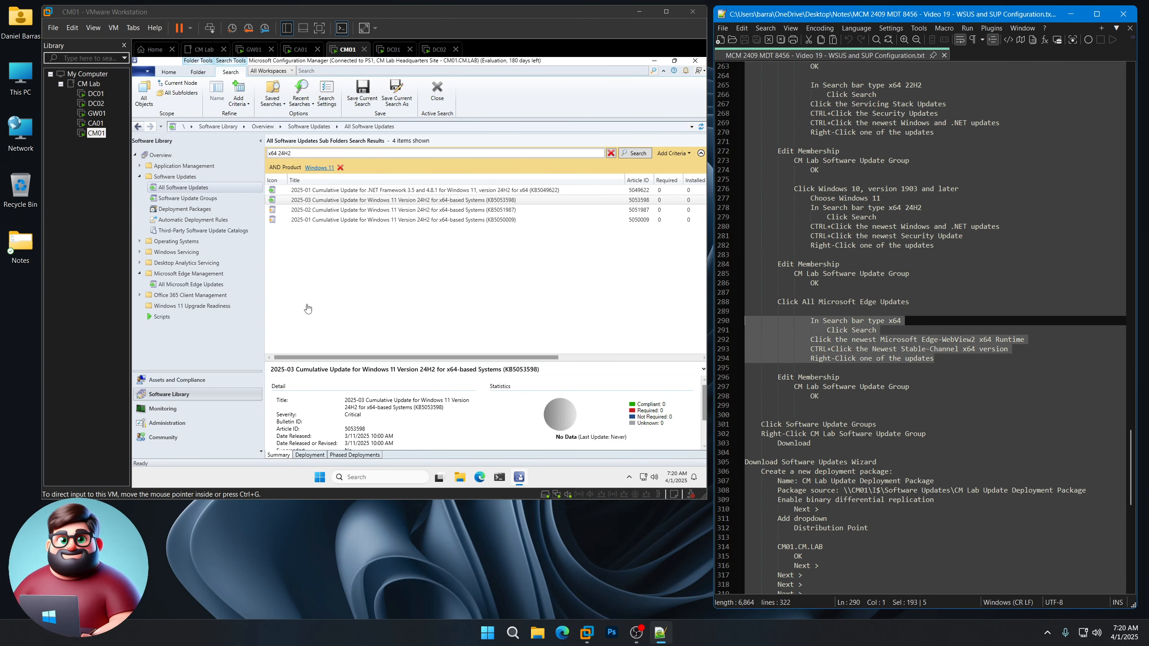
Step: From All Microsoft Edge Updates, add Edge-WebView2 Runtime 134 x64 and Edge Stable Channel 134 x64 to the CM Lab group
click(183, 284)
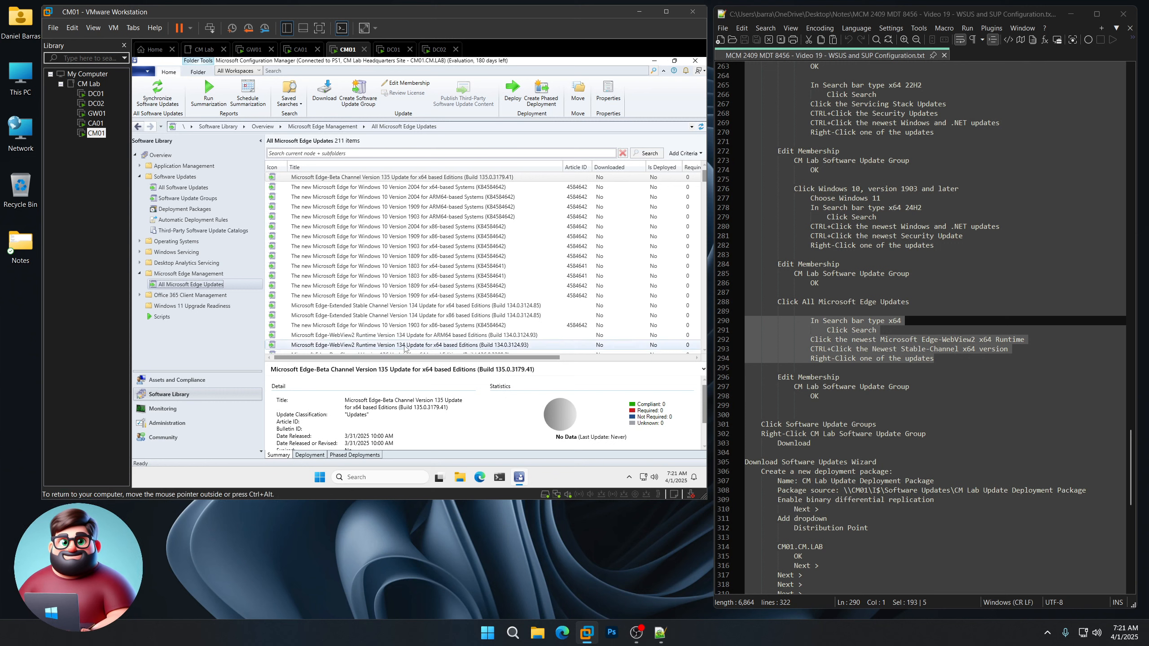
click(369, 346)
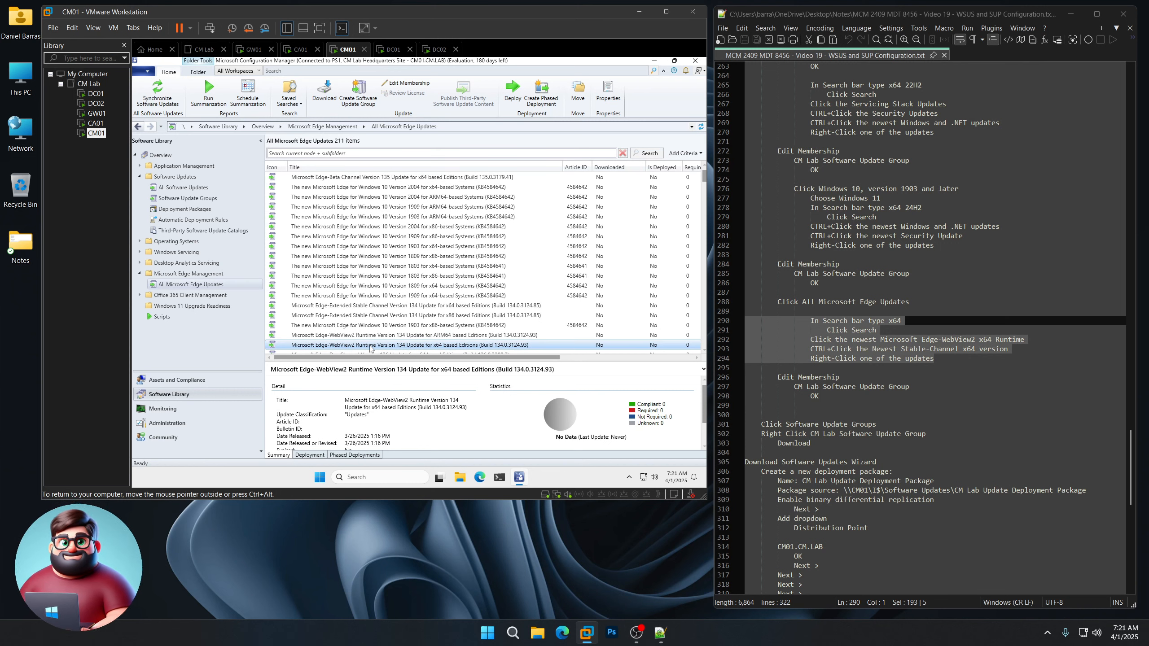
scroll(452, 333, down, 1)
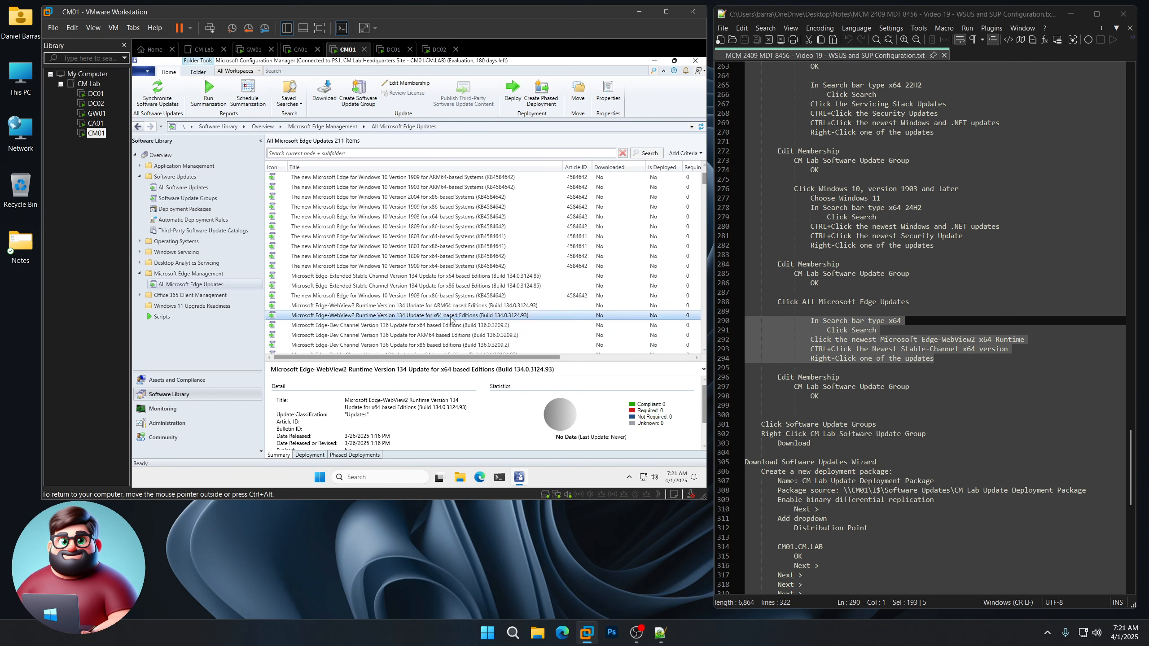
scroll(451, 319, up, 1)
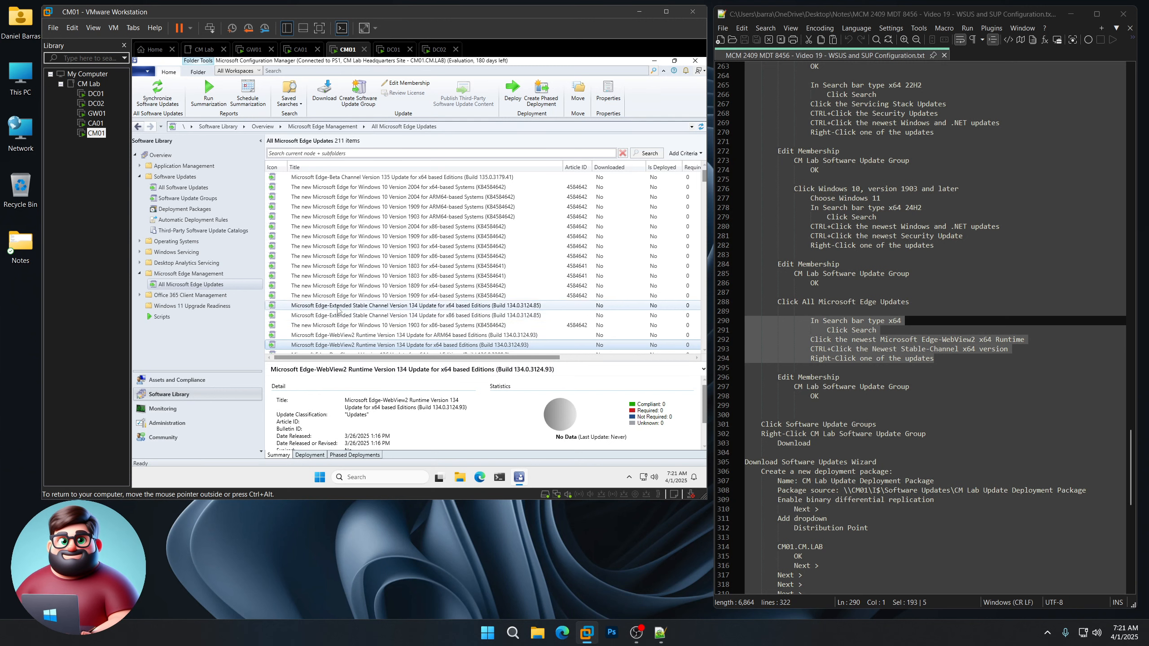
scroll(574, 301, down, 4)
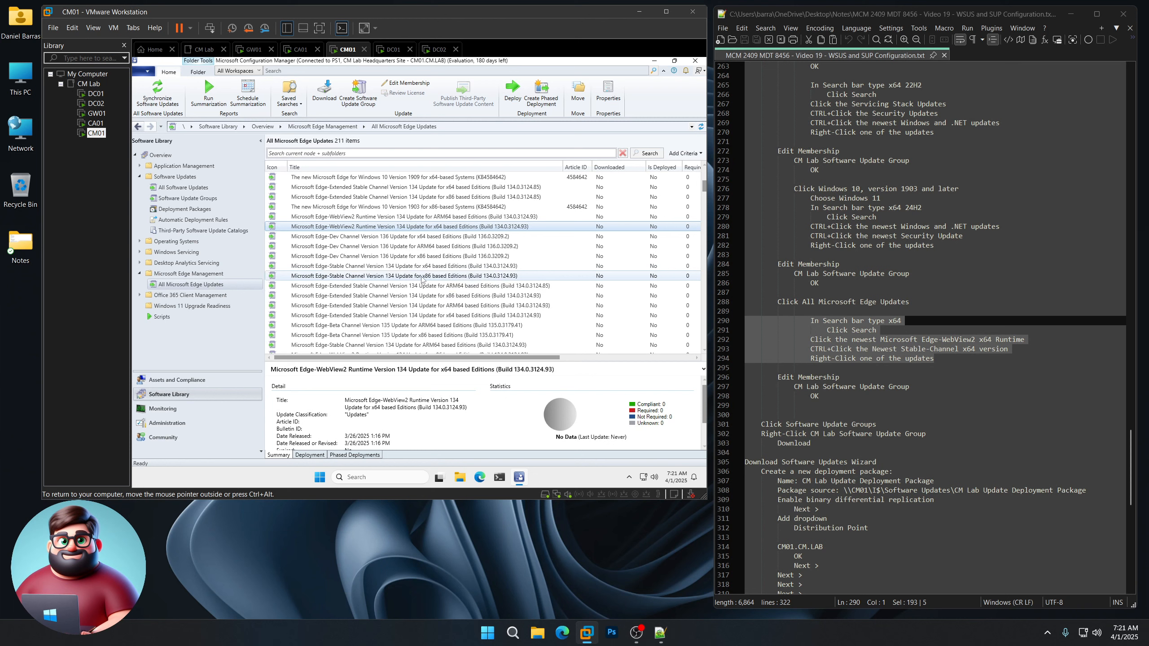
ctrl+click(350, 267)
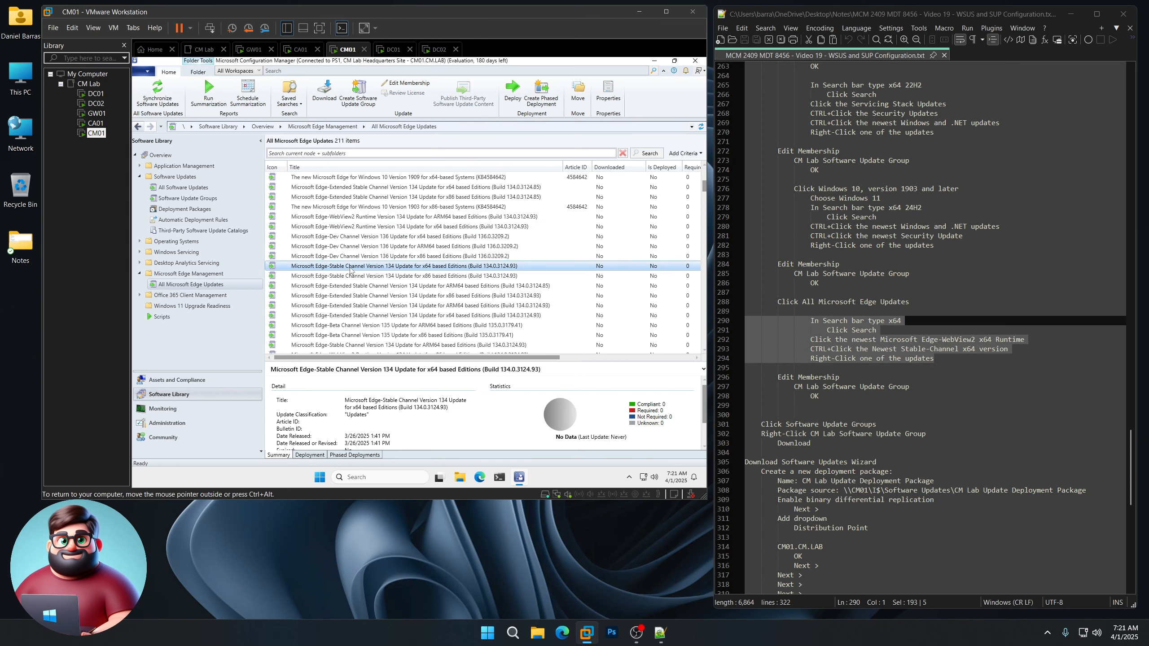
right_click(365, 228)
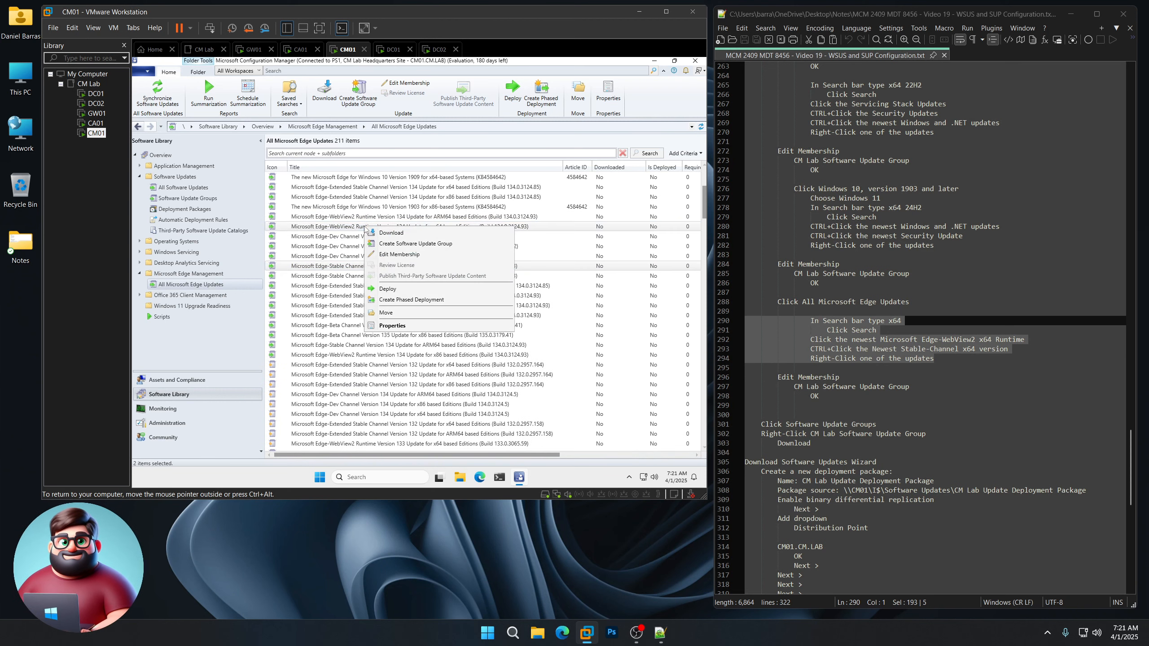
click(393, 255)
click(331, 221)
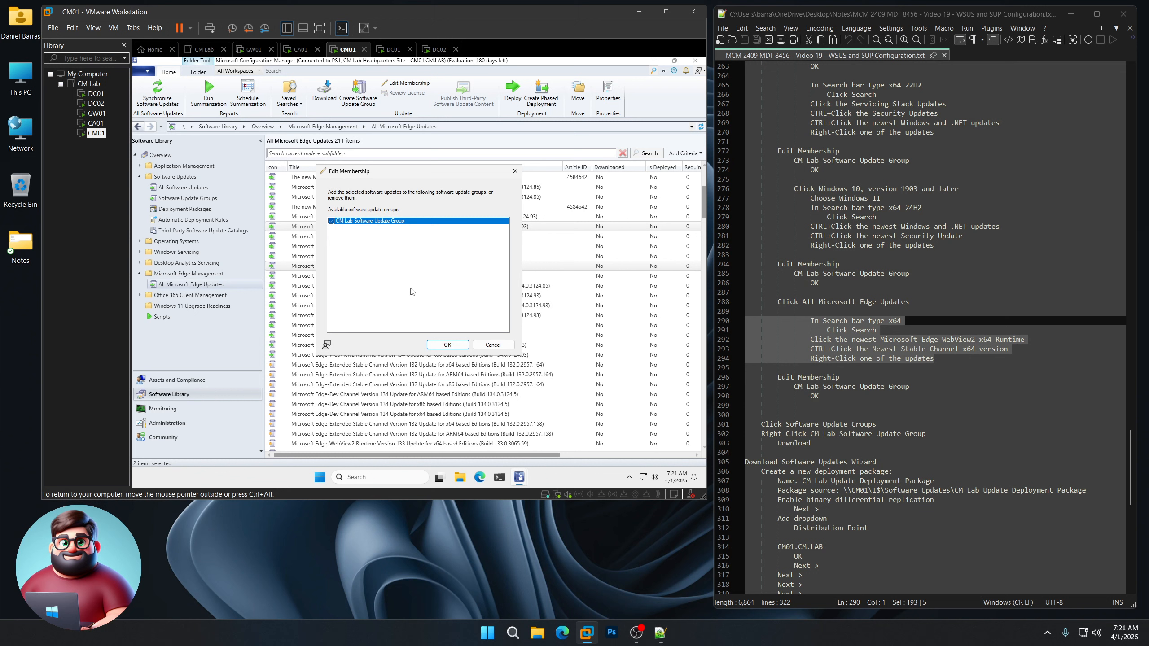
click(447, 345)
scroll(856, 345, down, 8)
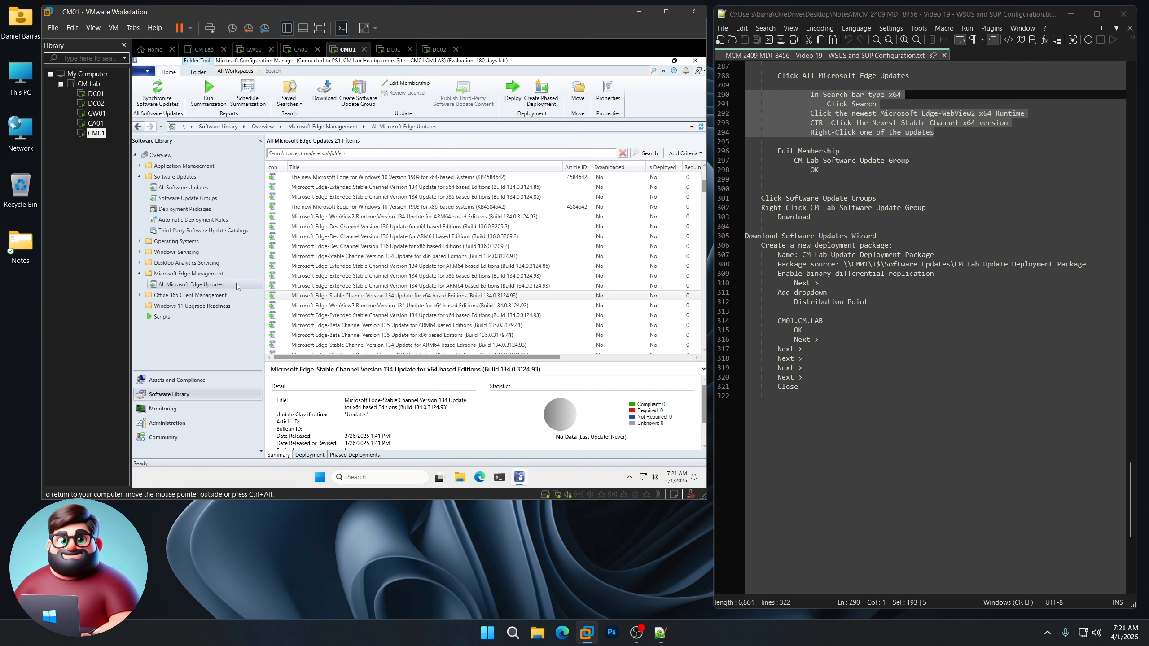
click(200, 199)
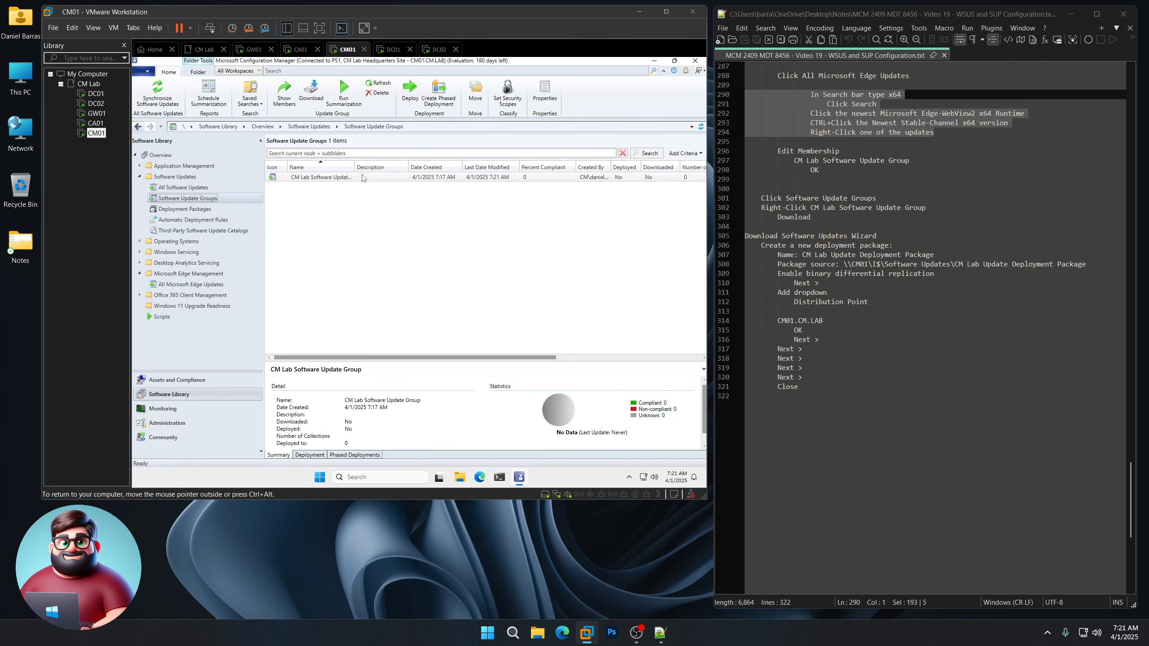
Step: Choose Download on CM Lab Software Update Group to launch the Download Software Updates Wizard
right_click(327, 181)
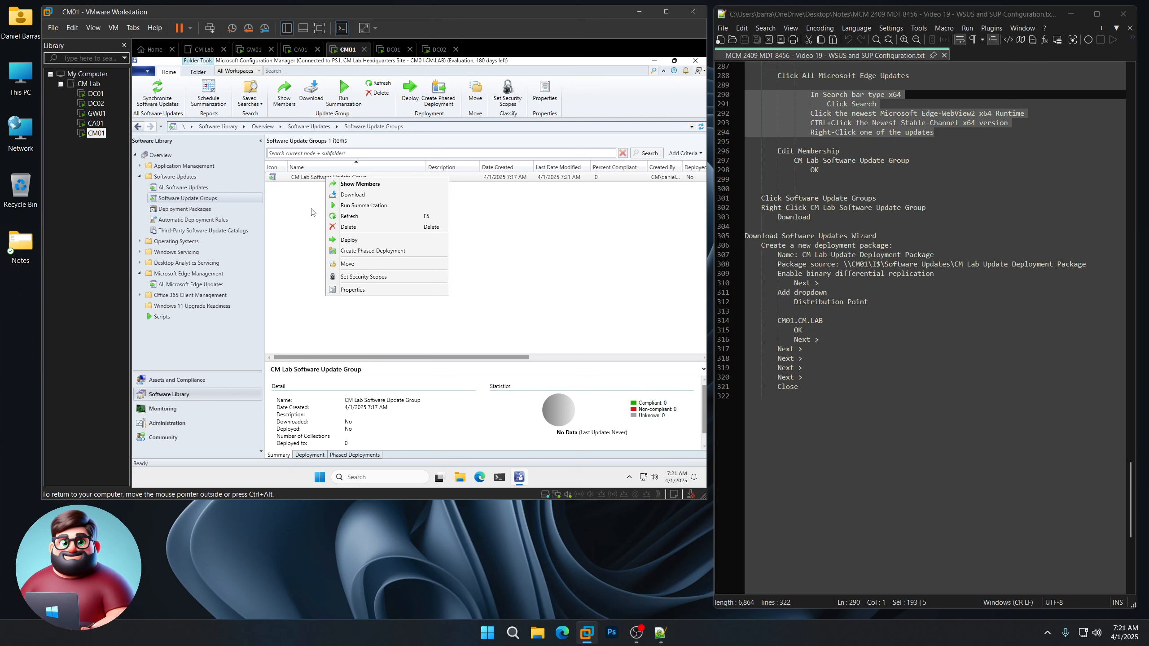
right_click(313, 180)
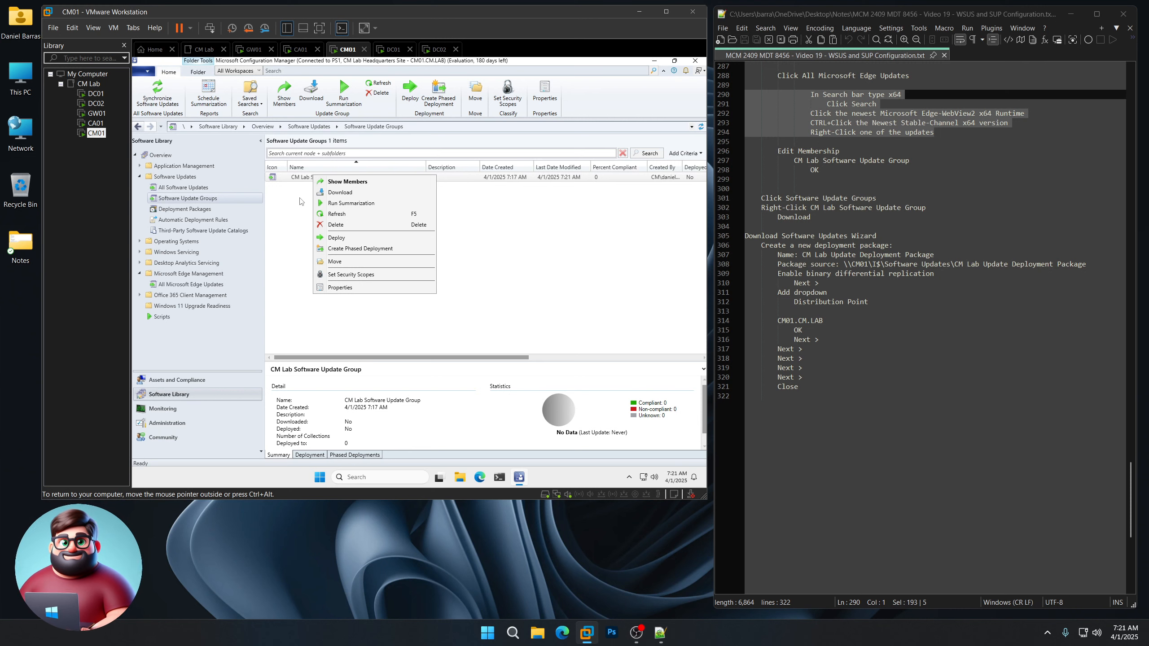
click(336, 194)
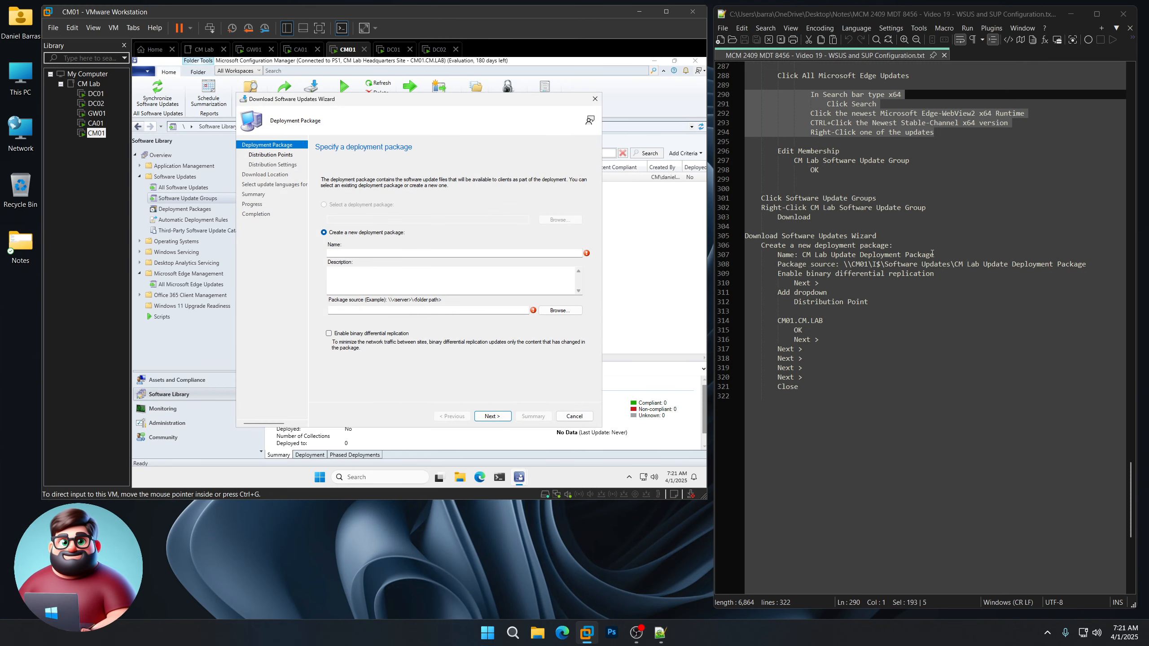
Step: Name the package 'CM Lab Update Deployment Package', paste its share source path, and enable binary differential replication
drag(932, 254, 802, 255)
right_click(816, 255)
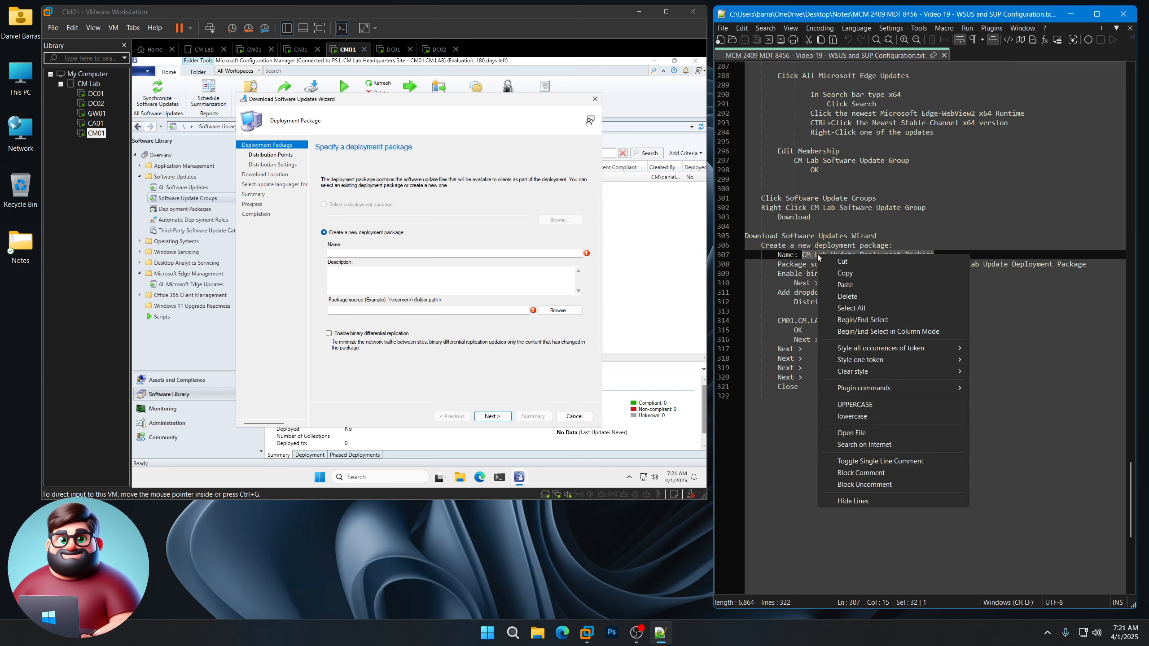
click(844, 273)
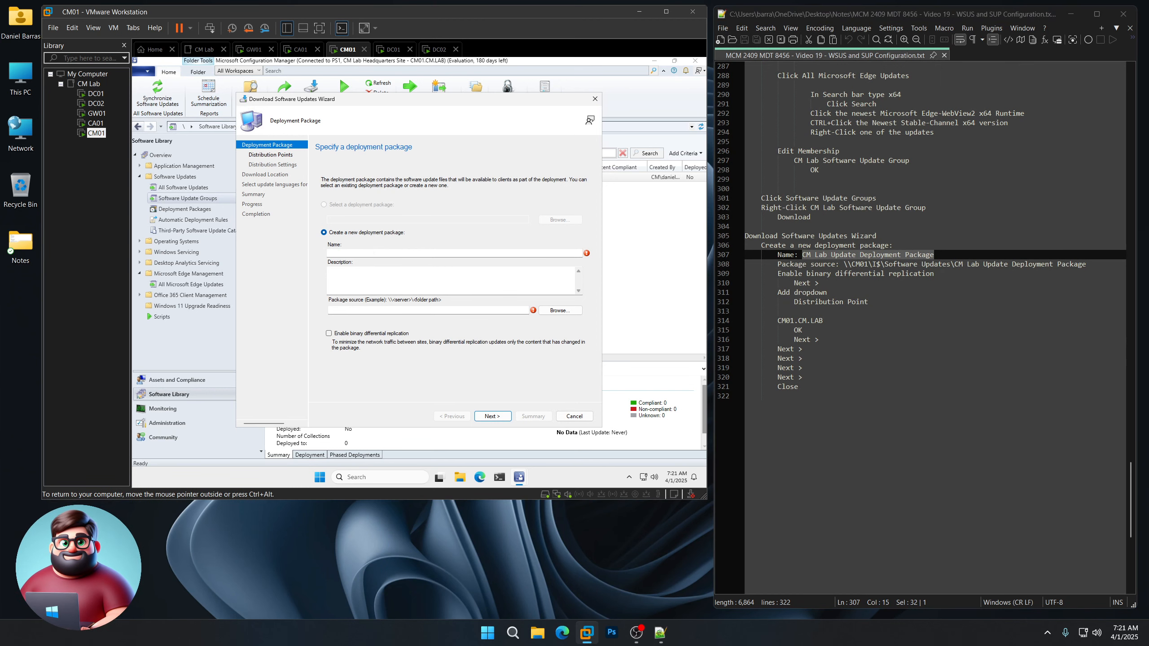
click(454, 253)
key(ctrl+v)
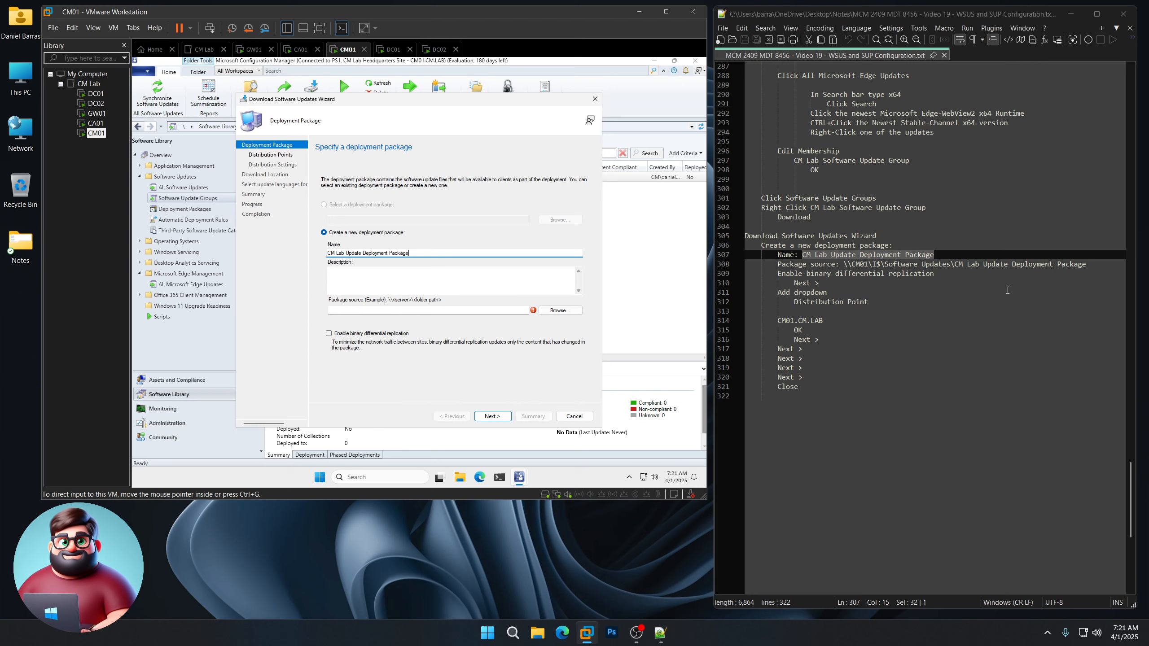
drag(1083, 268, 844, 263)
right_click(873, 264)
click(909, 282)
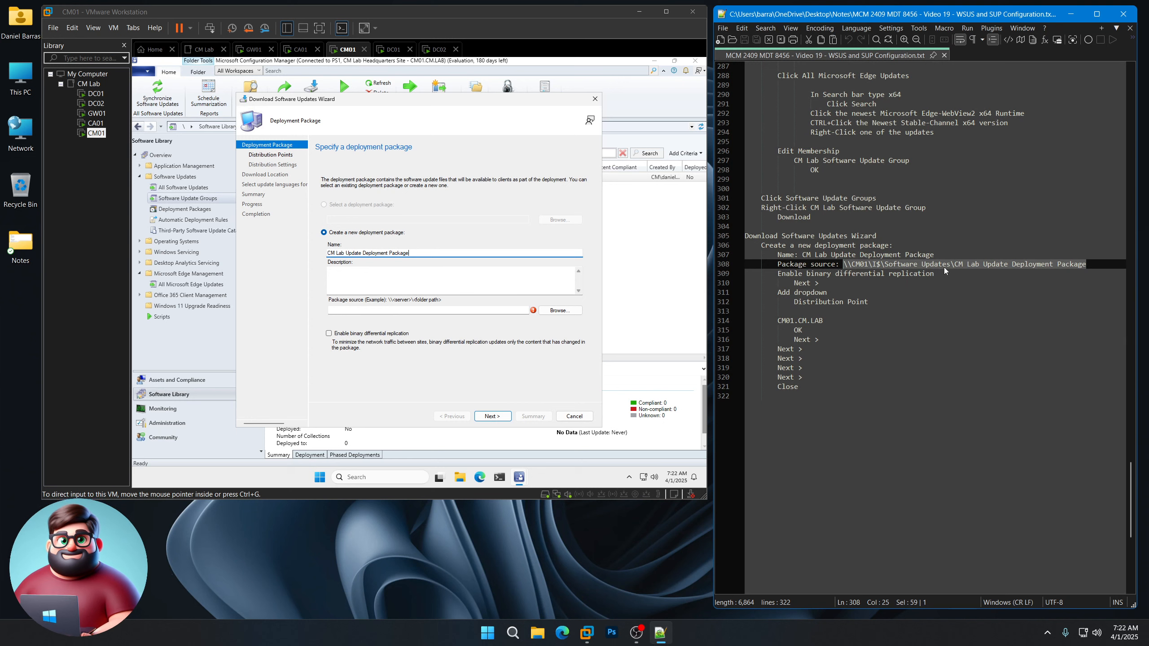
click(380, 311)
key(ctrl+v)
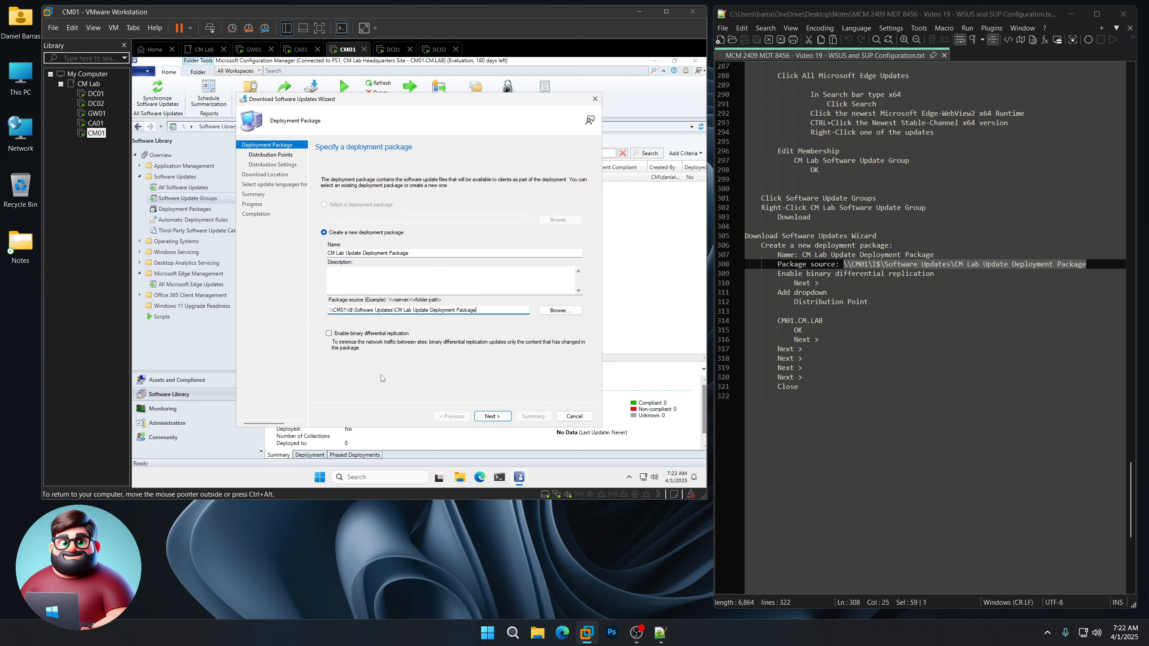
click(329, 333)
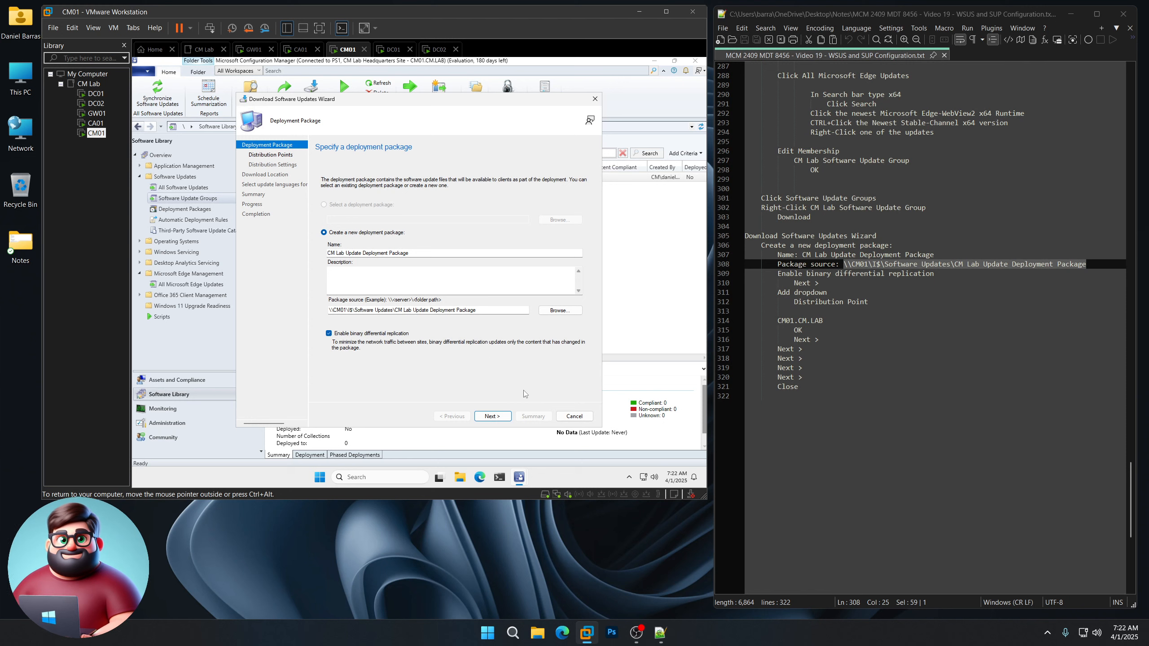
click(492, 416)
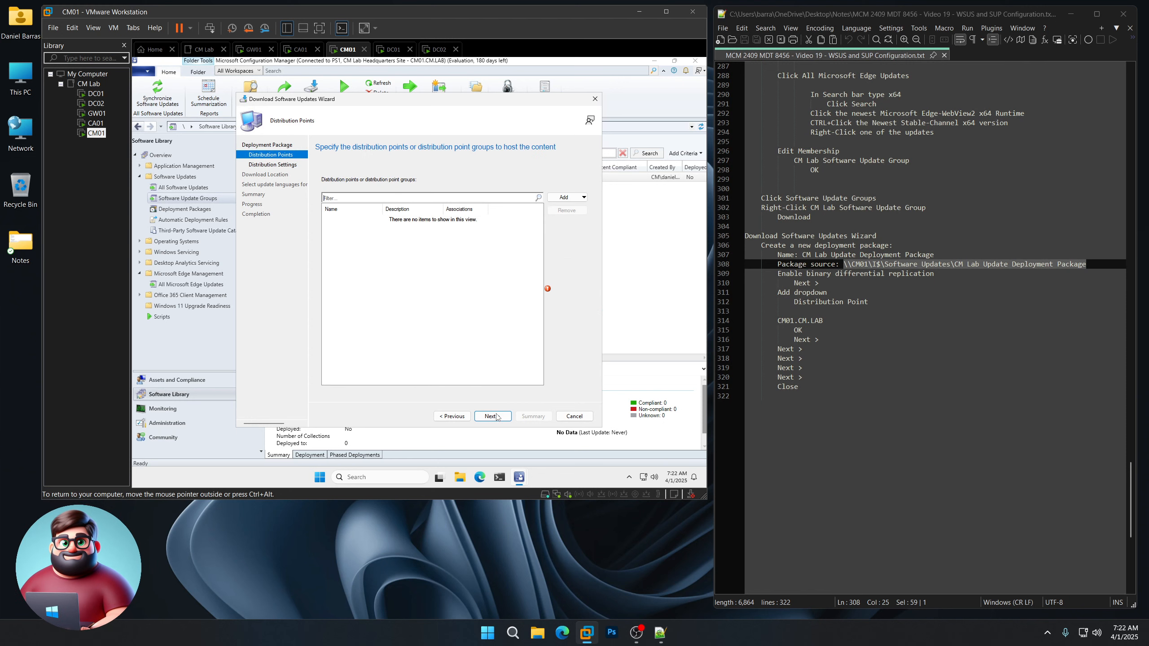
Step: Add CM01.CM.LAB as the package's distribution point
click(584, 198)
click(583, 208)
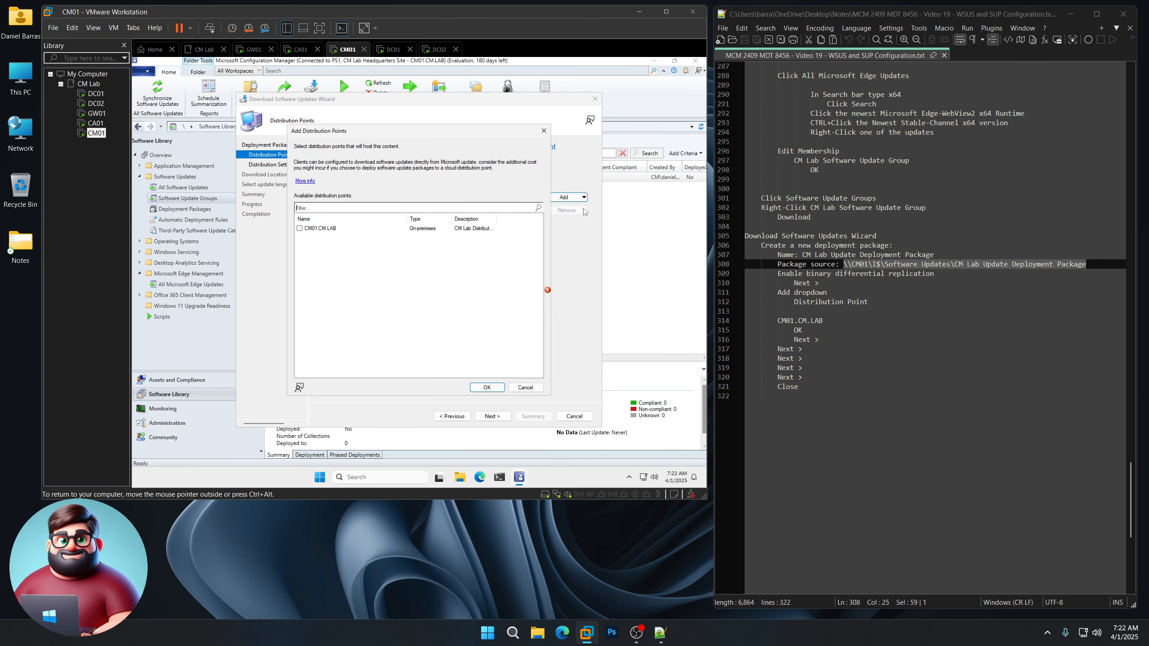
click(299, 228)
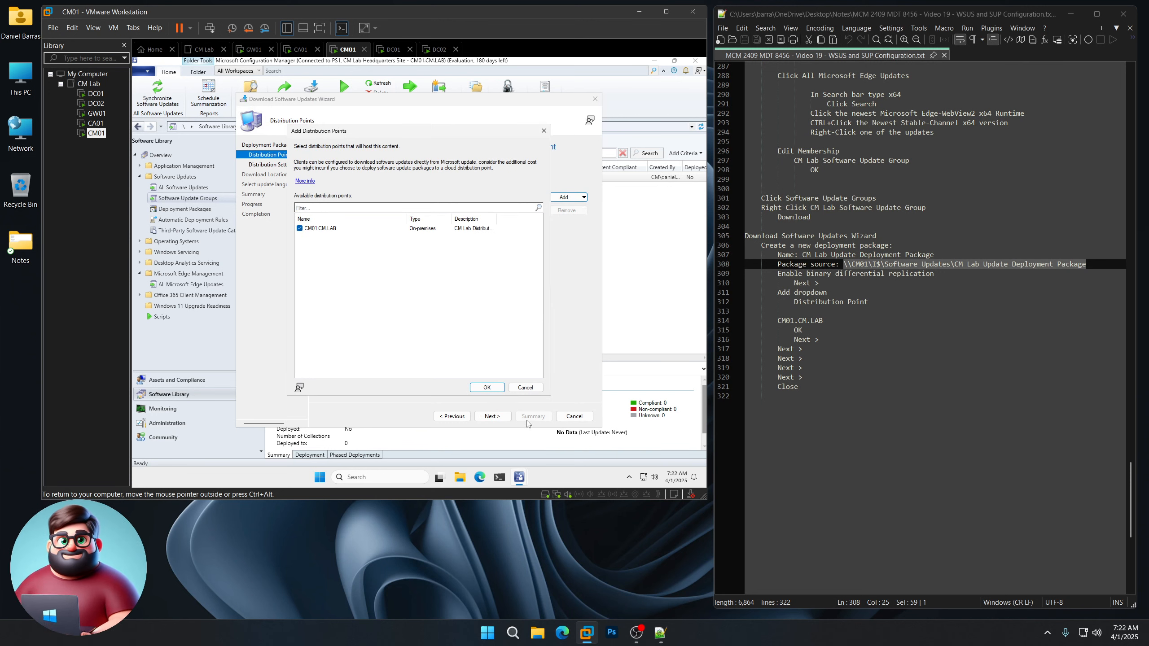
click(487, 387)
Step: Accept the default distribution, download location and language settings, run the download, and close the wizard
click(490, 416)
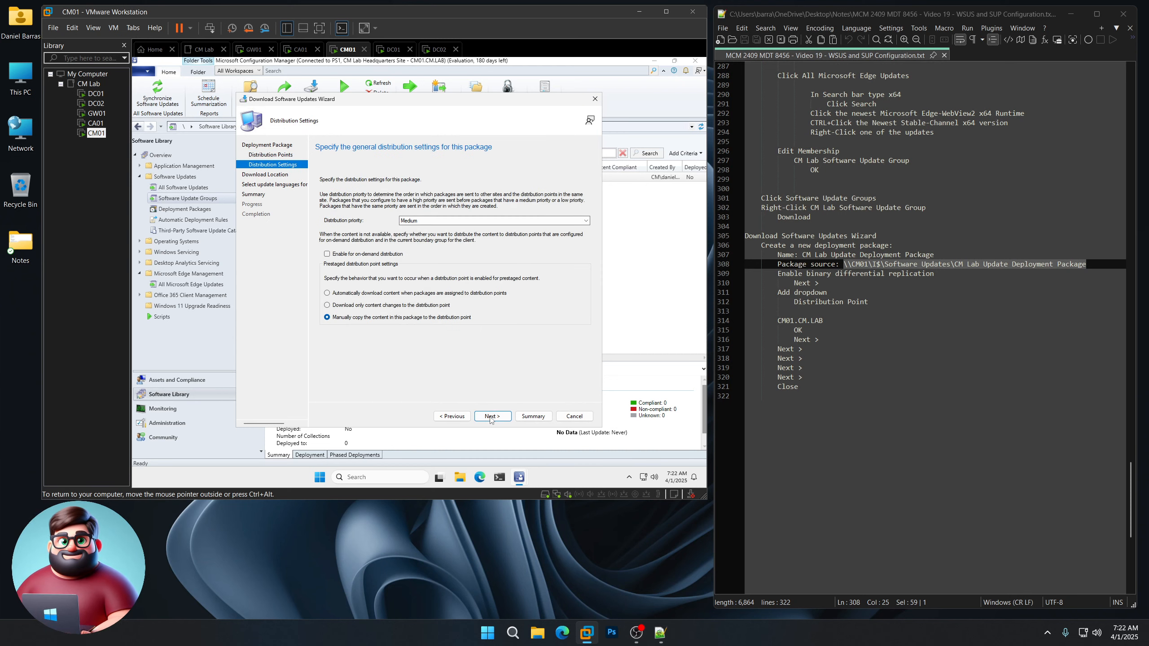
click(491, 417)
click(491, 417)
click(491, 417)
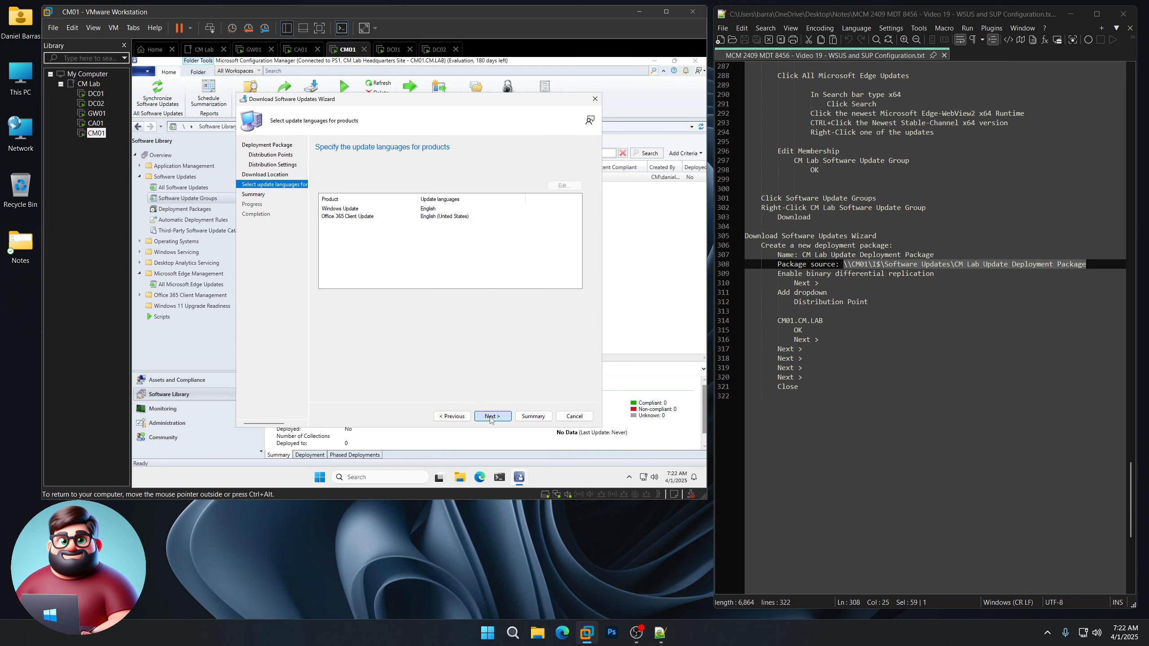
click(491, 417)
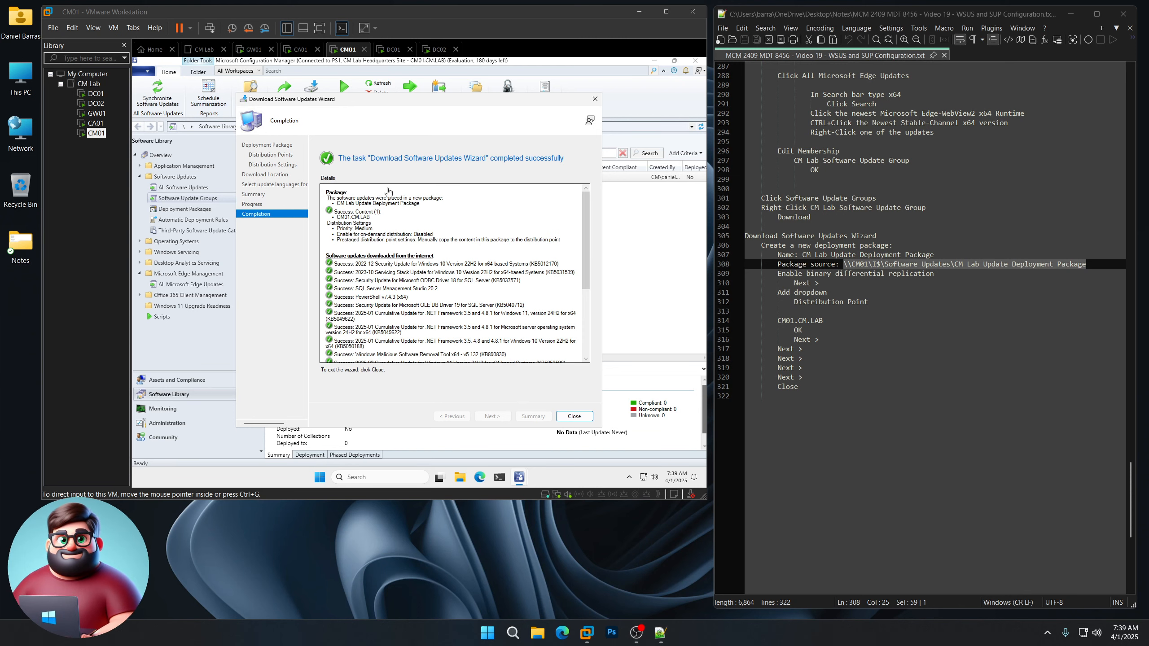
click(575, 404)
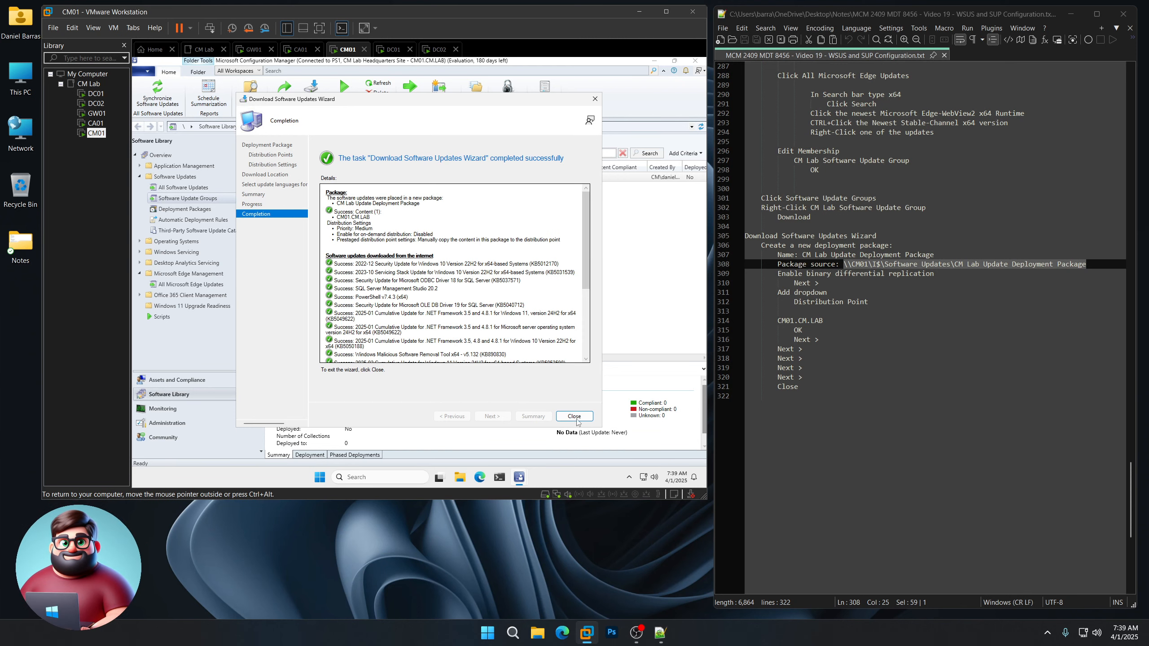
click(576, 418)
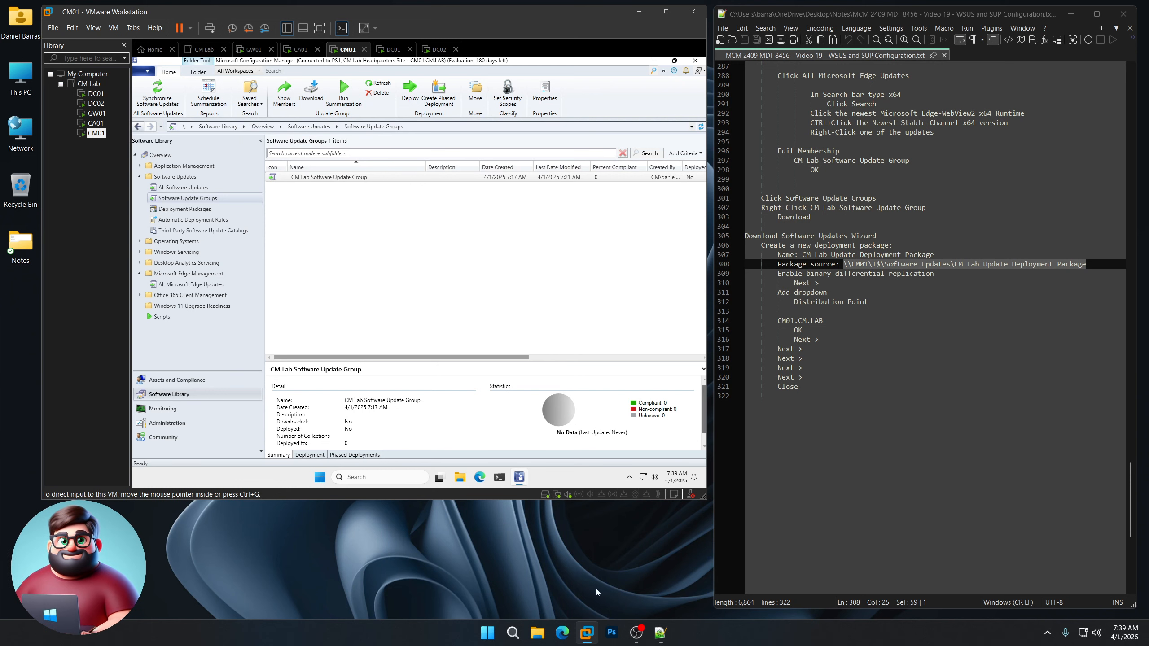